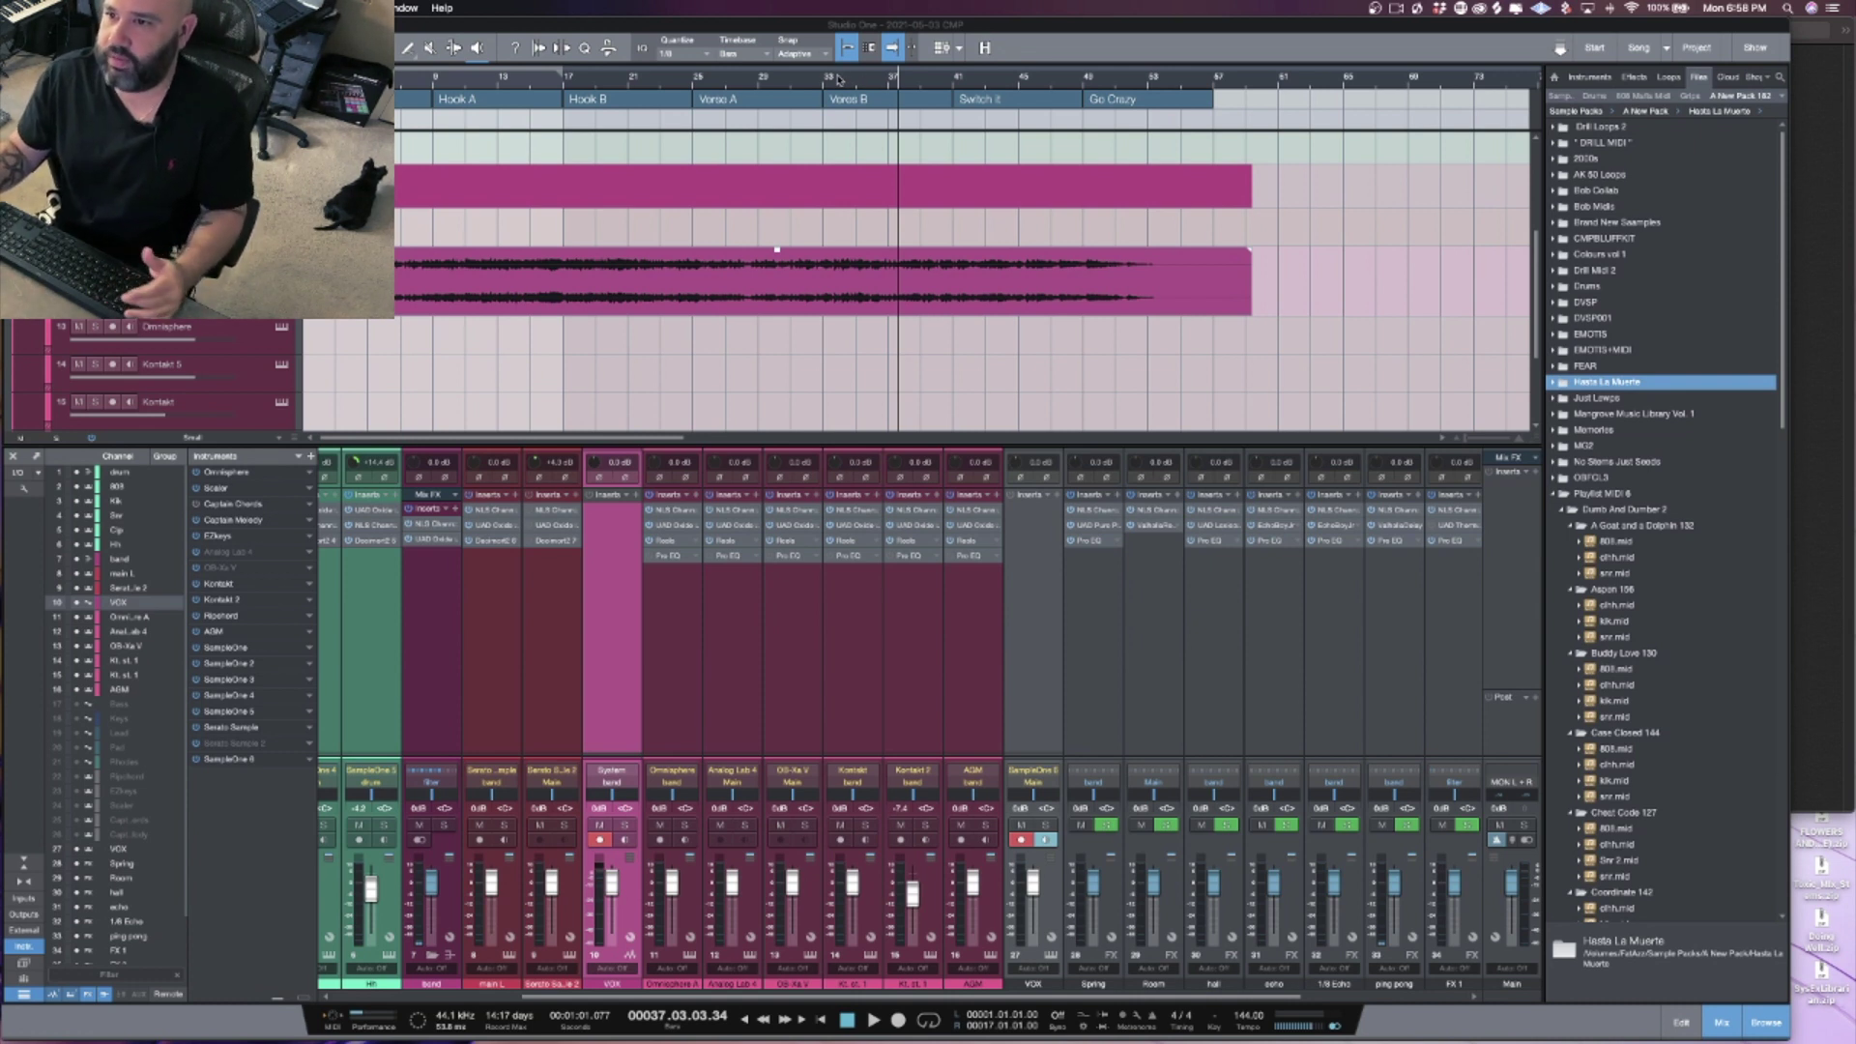
# Step: Play the arrangement around Verse B and trim the VOX clip's start to late in the Verse A section
pyautogui.click(839, 79)
pyautogui.press('space')
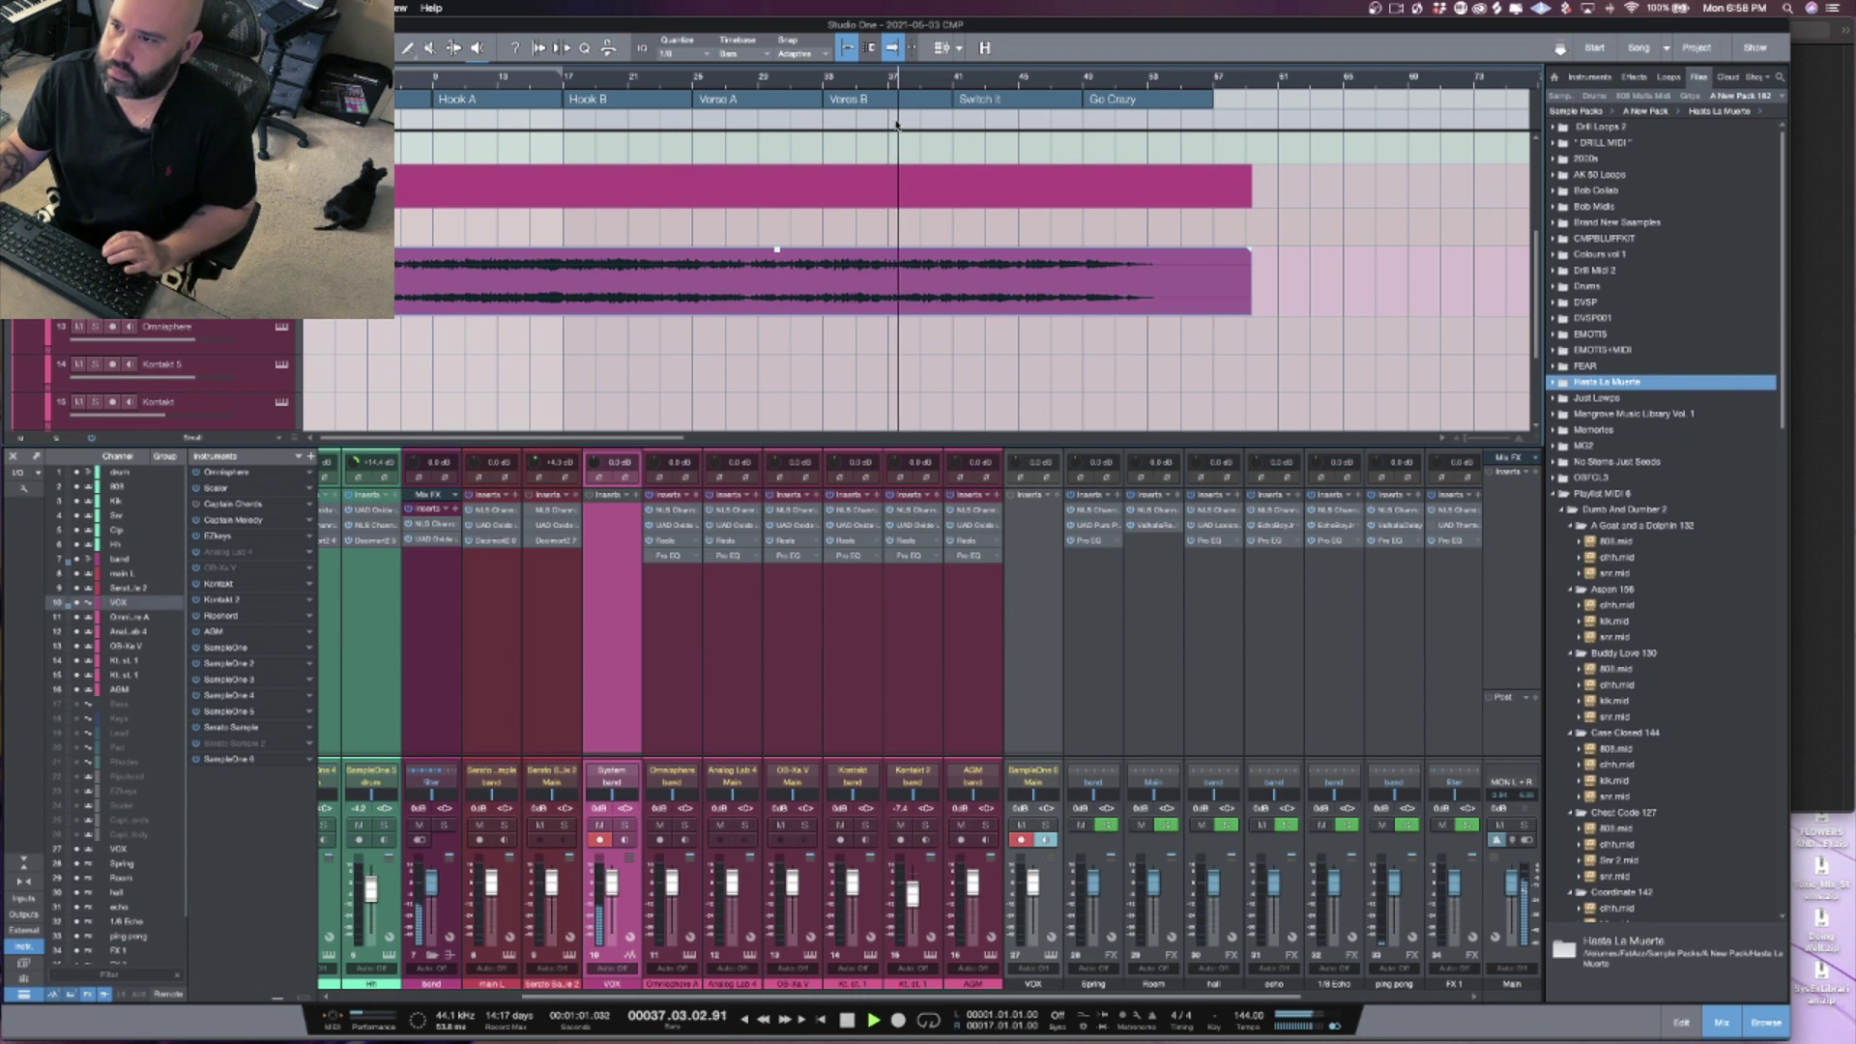
pyautogui.press('space')
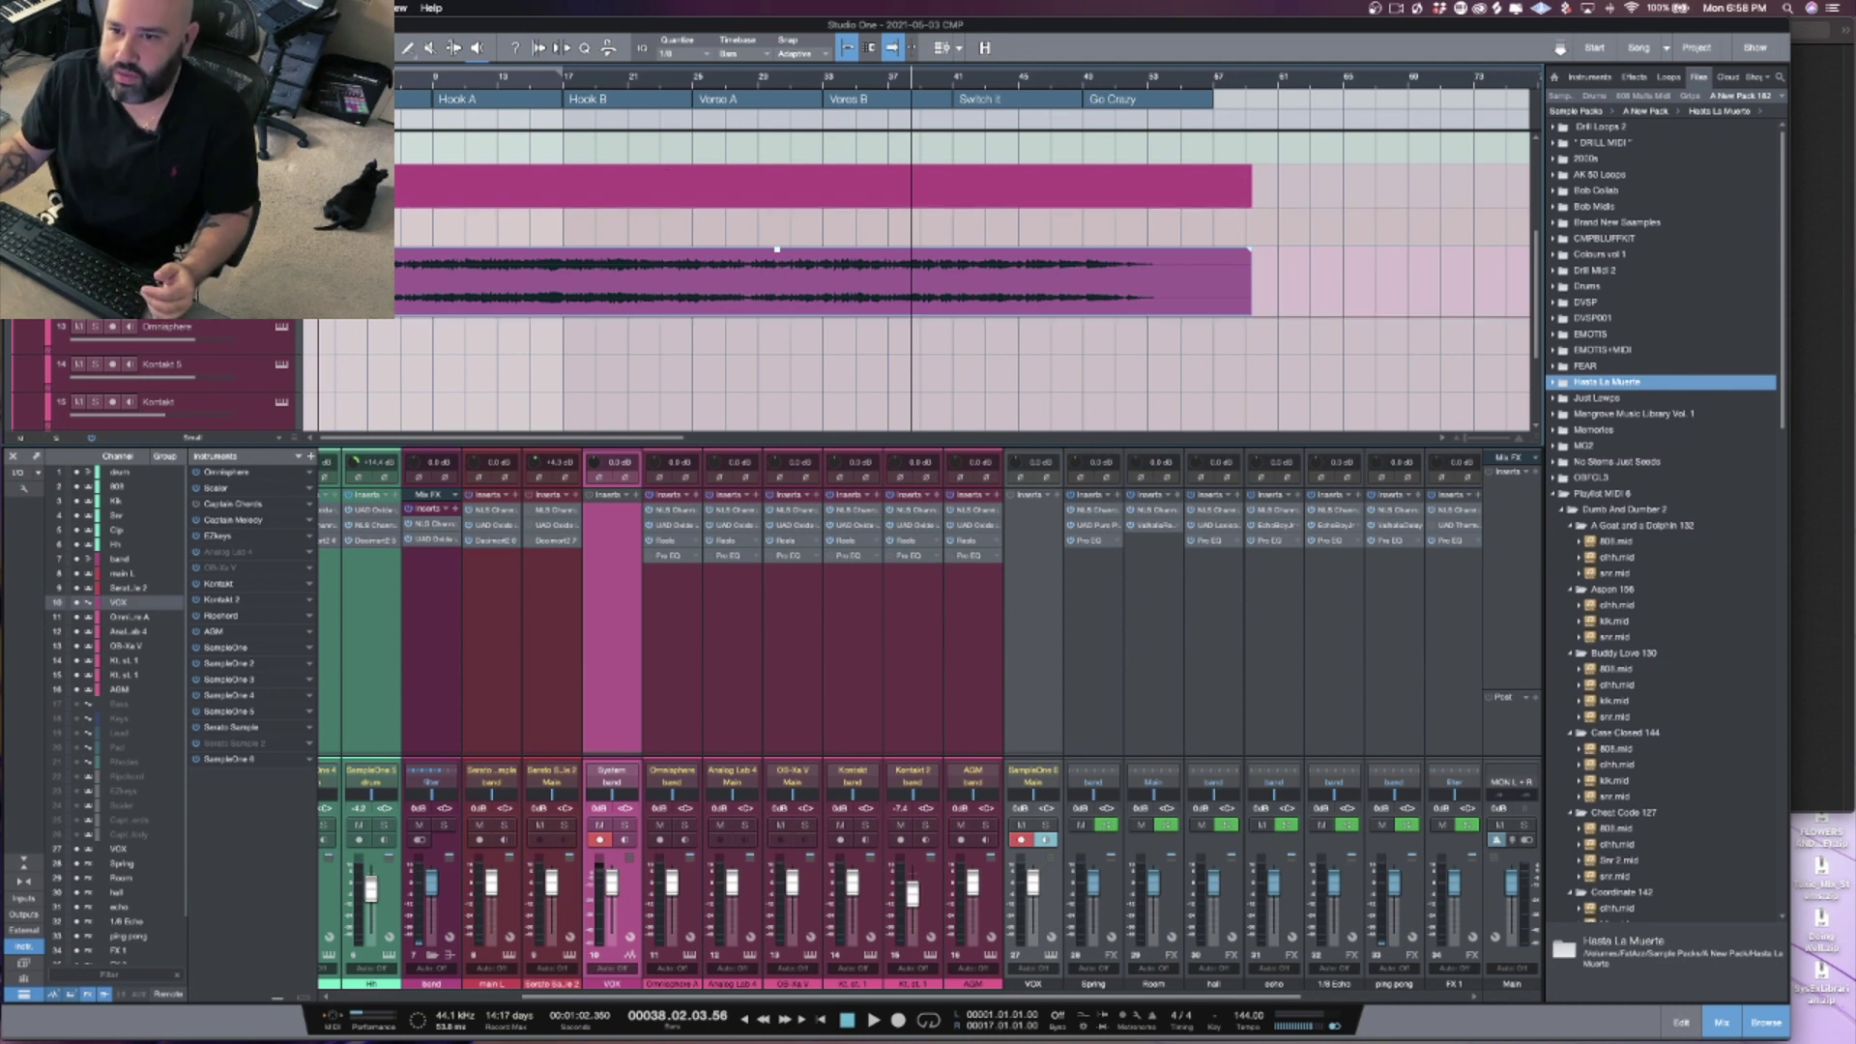
pyautogui.moveTo(386, 290); pyautogui.dragTo(790, 285)
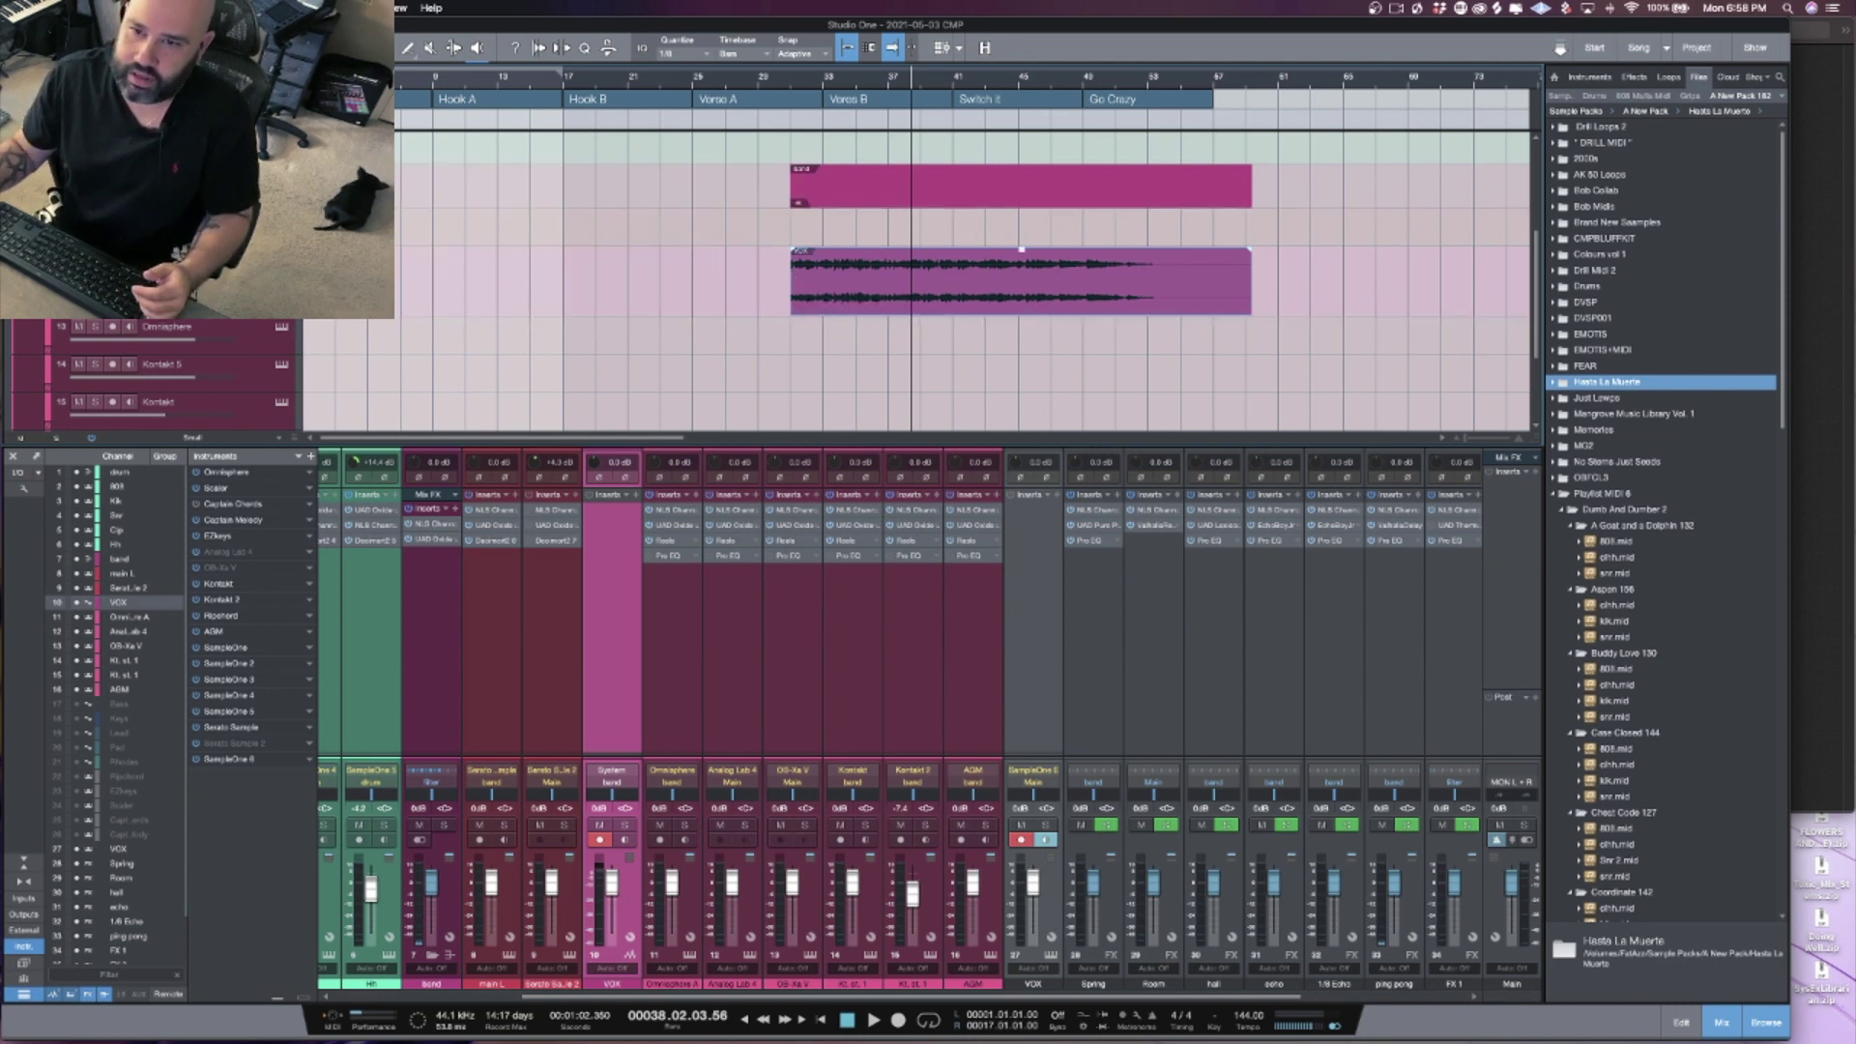
# Step: Show the track inspector, open the trimmed VOX clip in the audio editor, and move the clip to bar 1
pyautogui.press('F4')
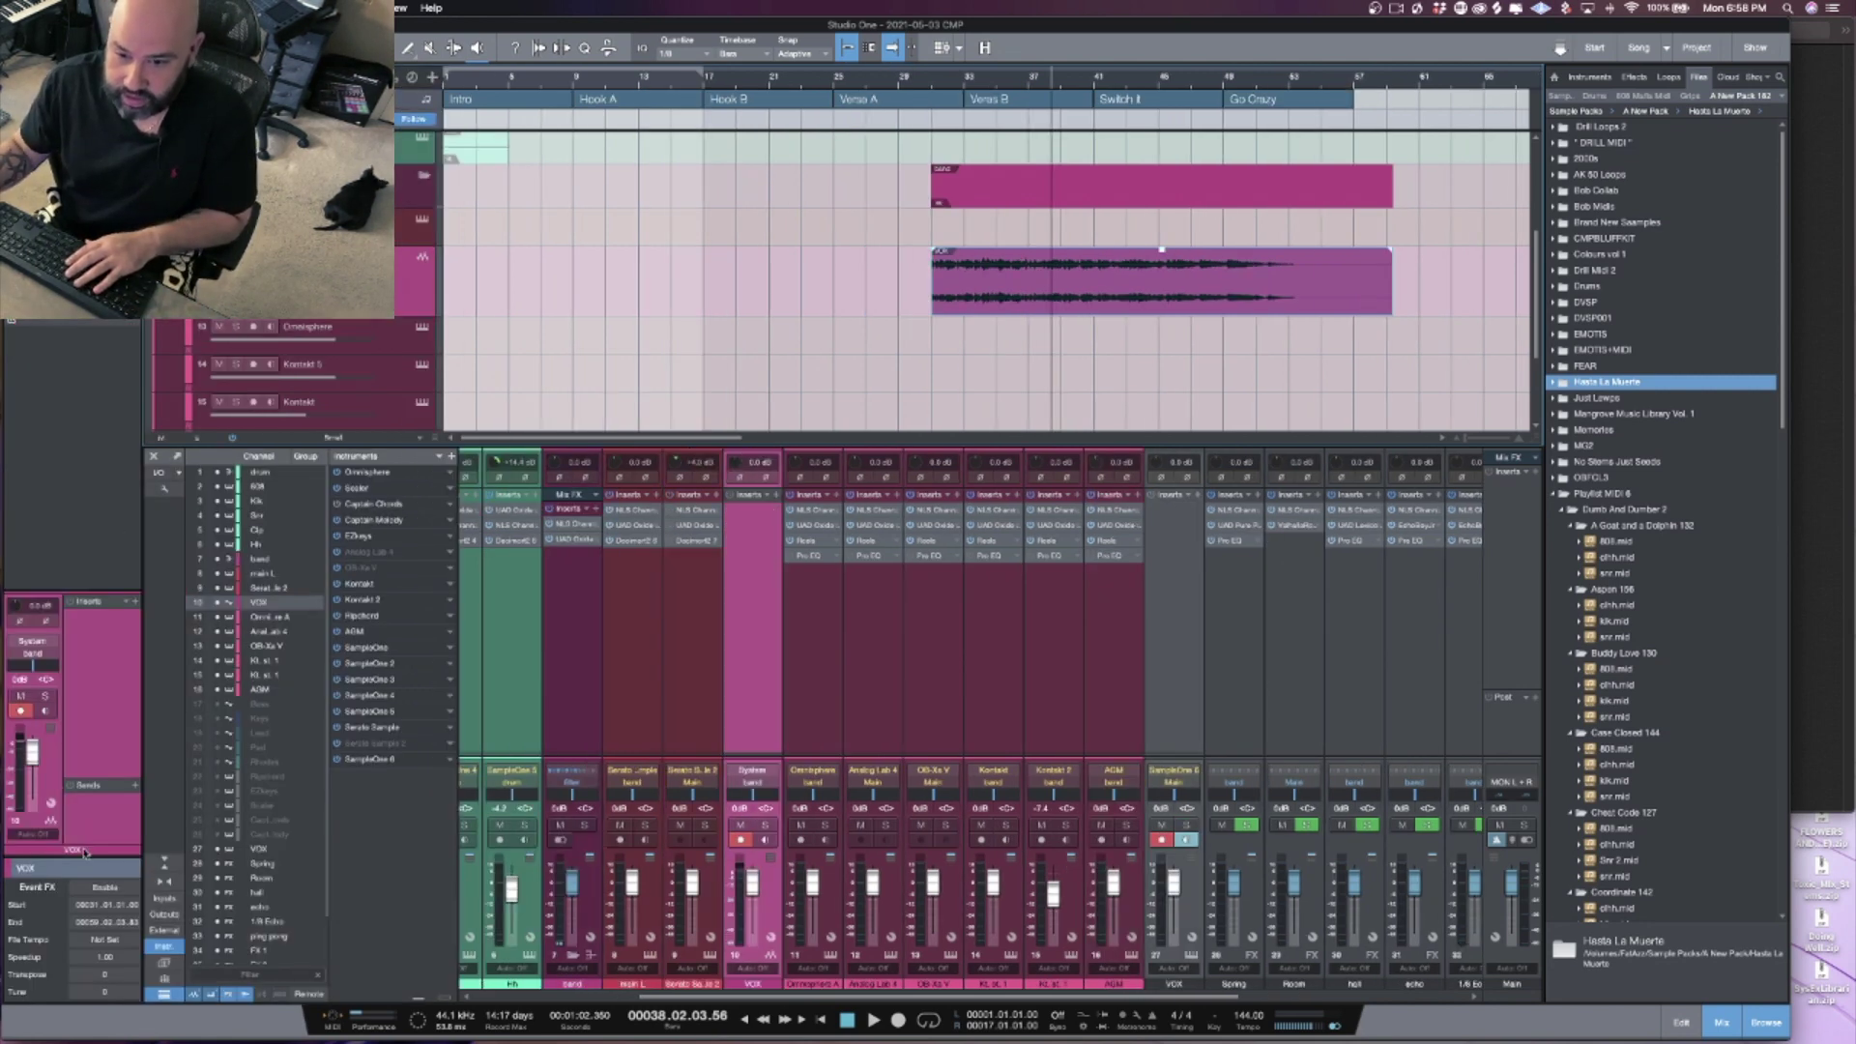
pyautogui.moveTo(83, 852); pyautogui.dragTo(103, 607)
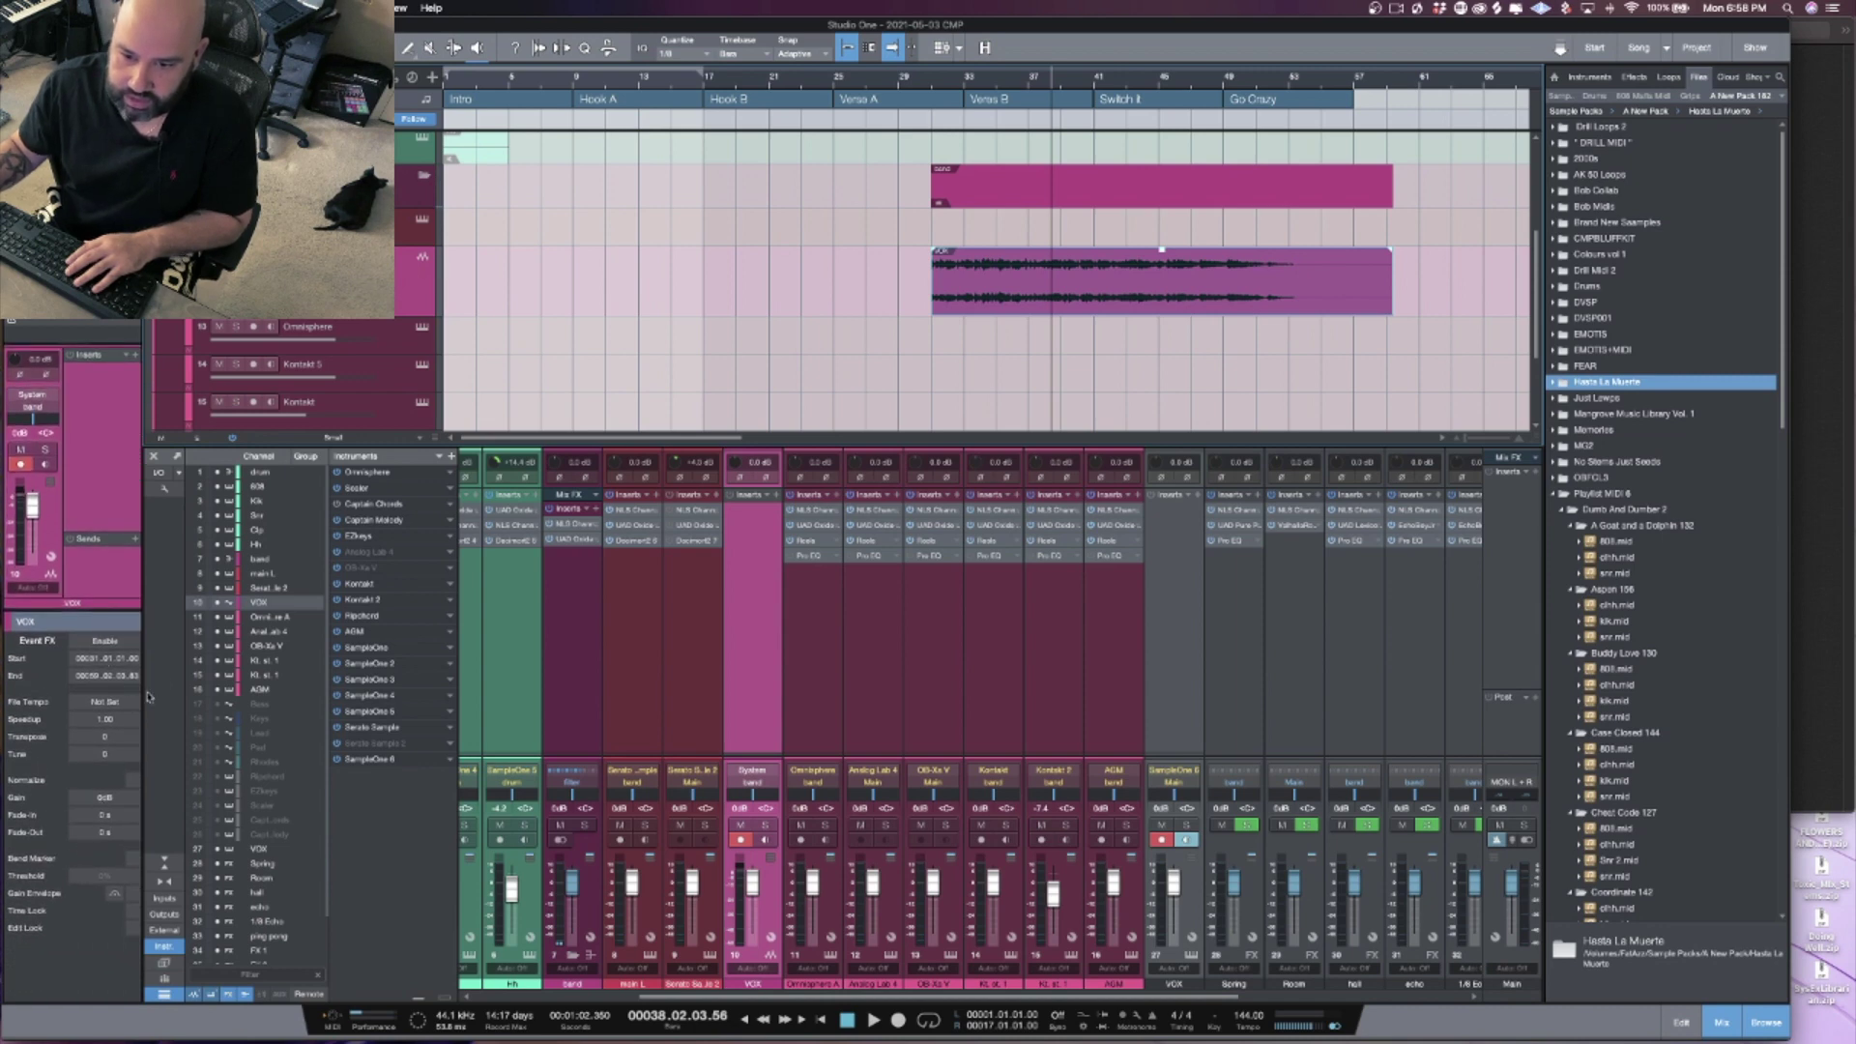
pyautogui.doubleClick(1091, 290)
pyautogui.moveTo(969, 346); pyautogui.dragTo(487, 353)
pyautogui.moveTo(330, 624); pyautogui.dragTo(594, 661)
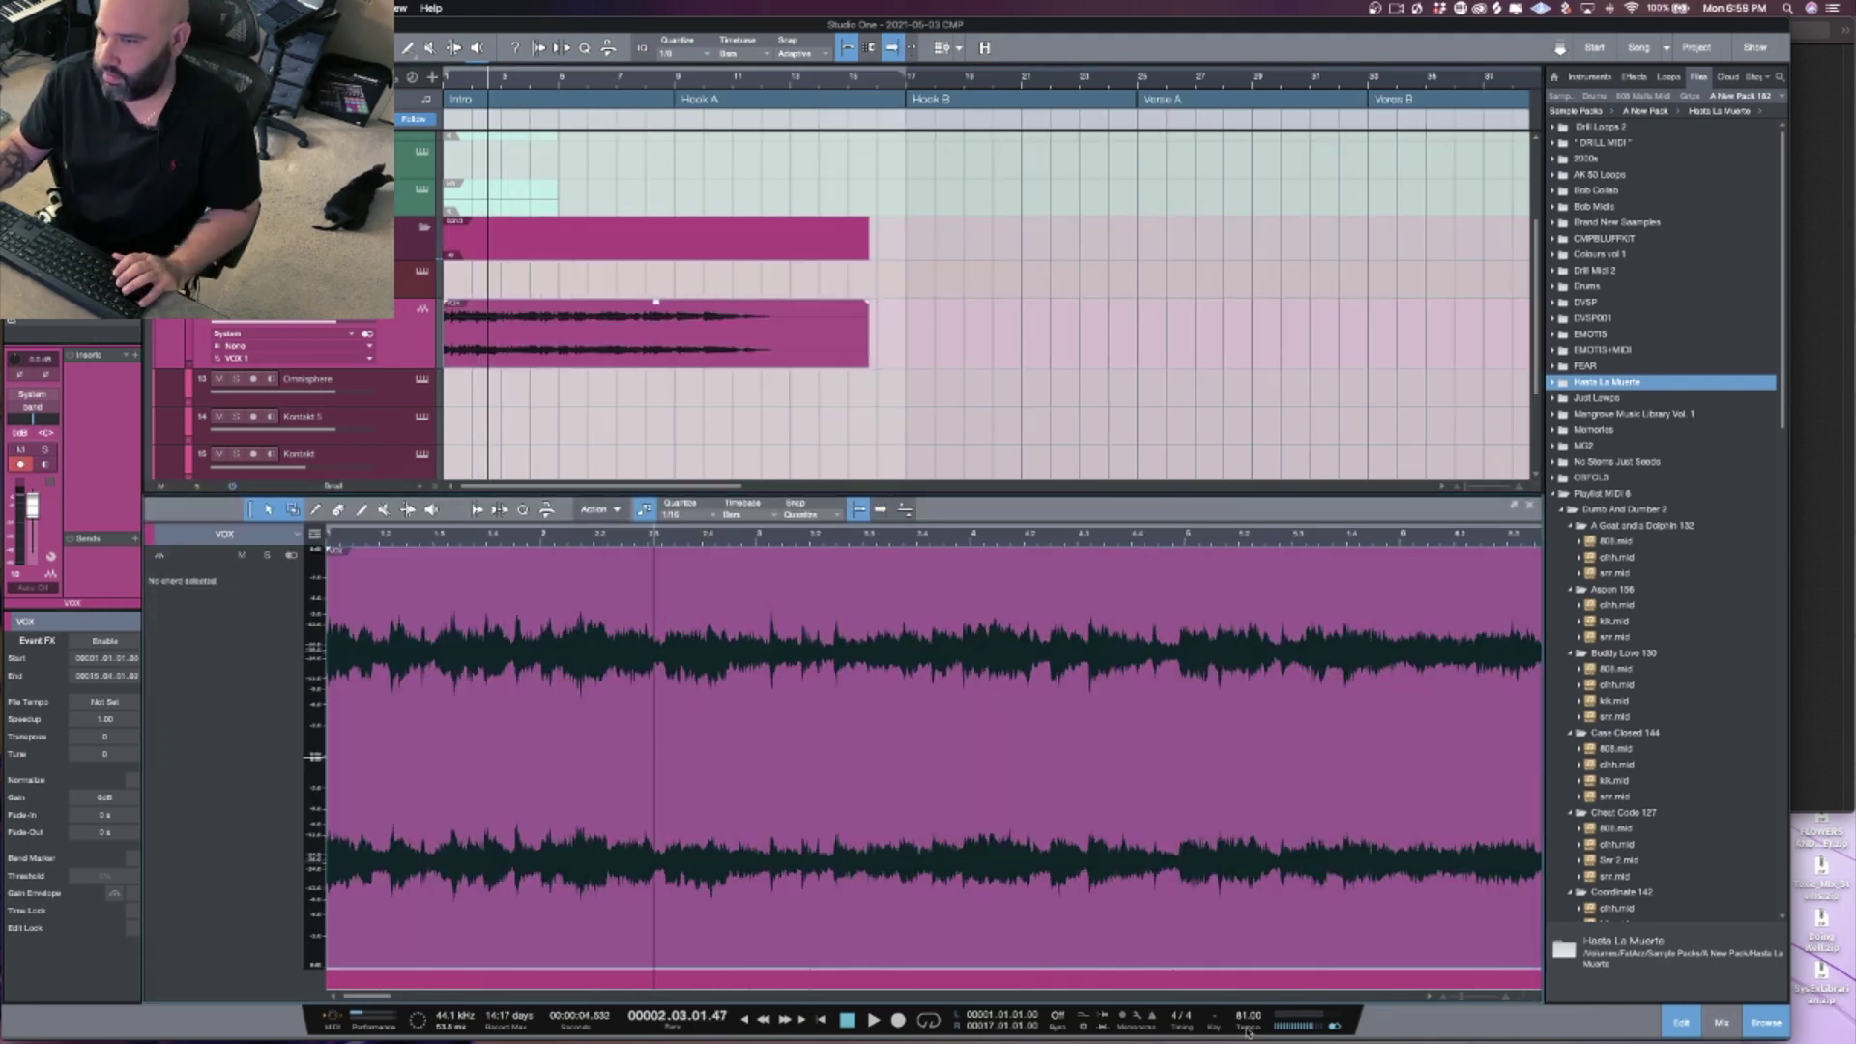
# Step: Play the VOX clip and try a song tempo of 73 against the waveform grid
pyautogui.press('space')
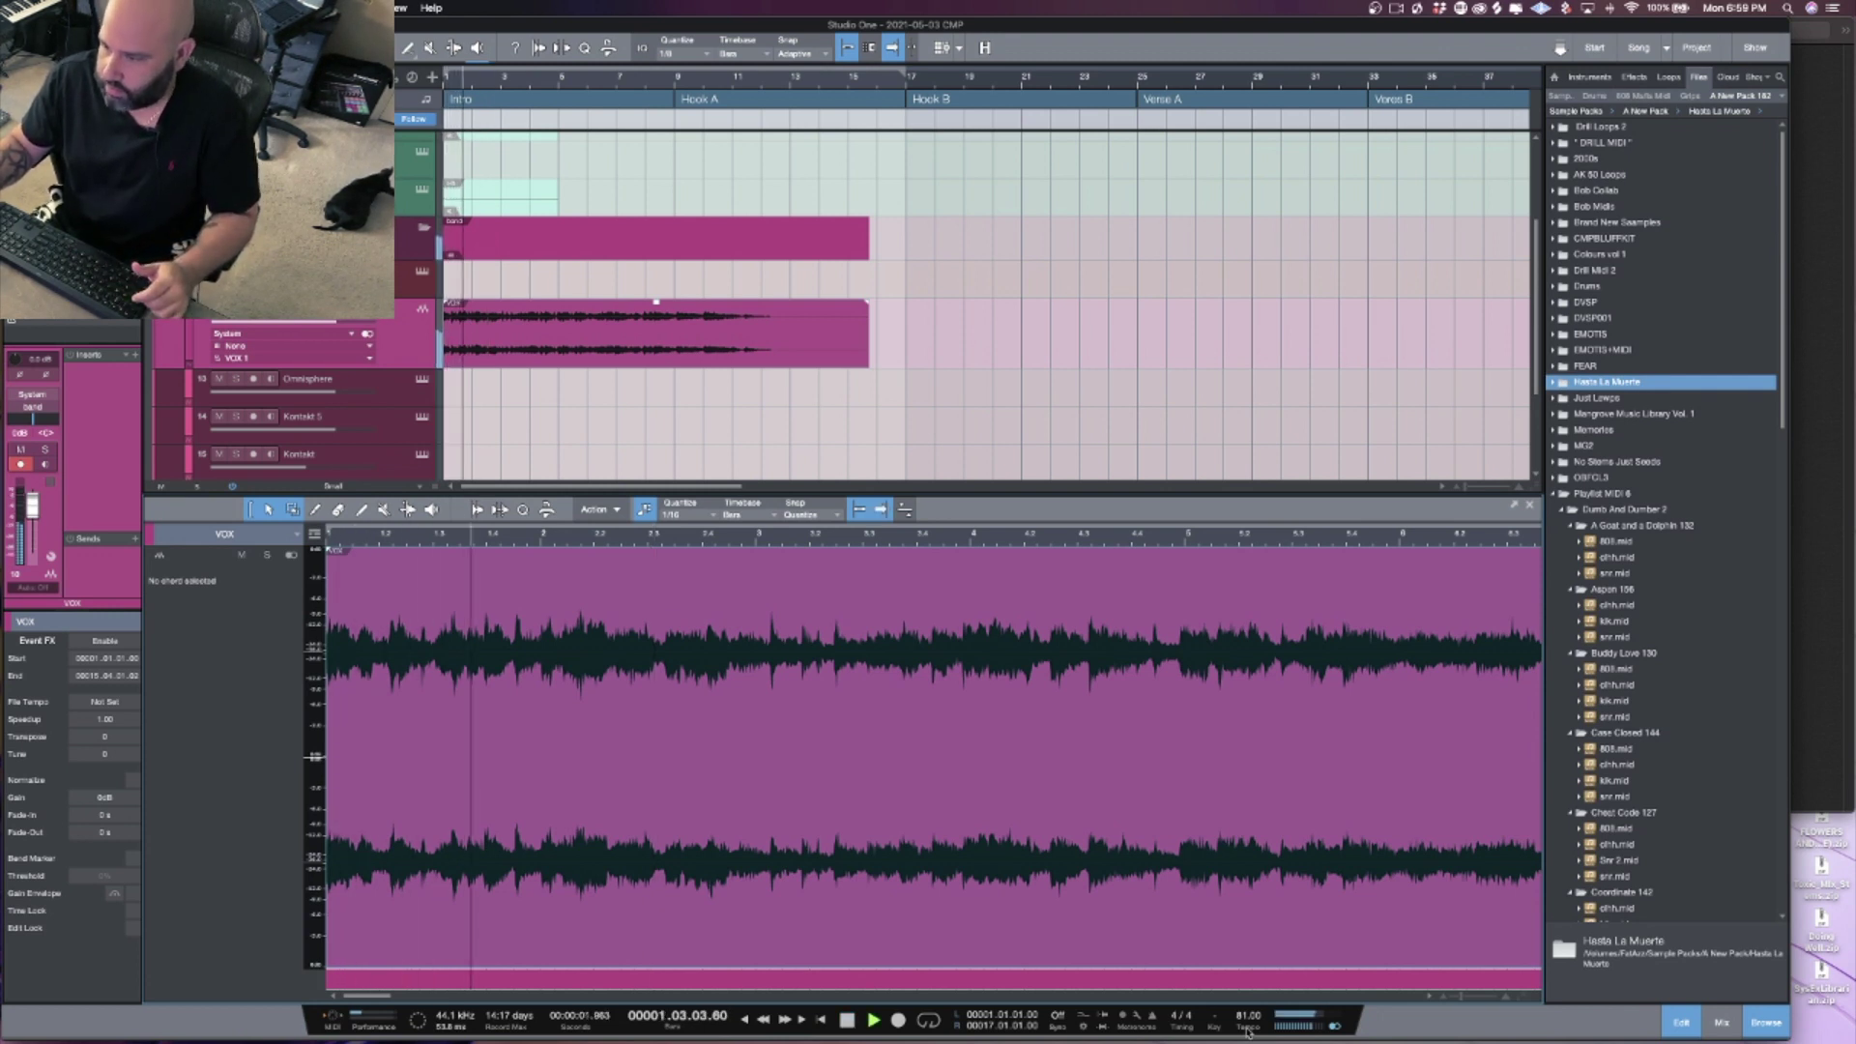
pyautogui.click(1247, 1030)
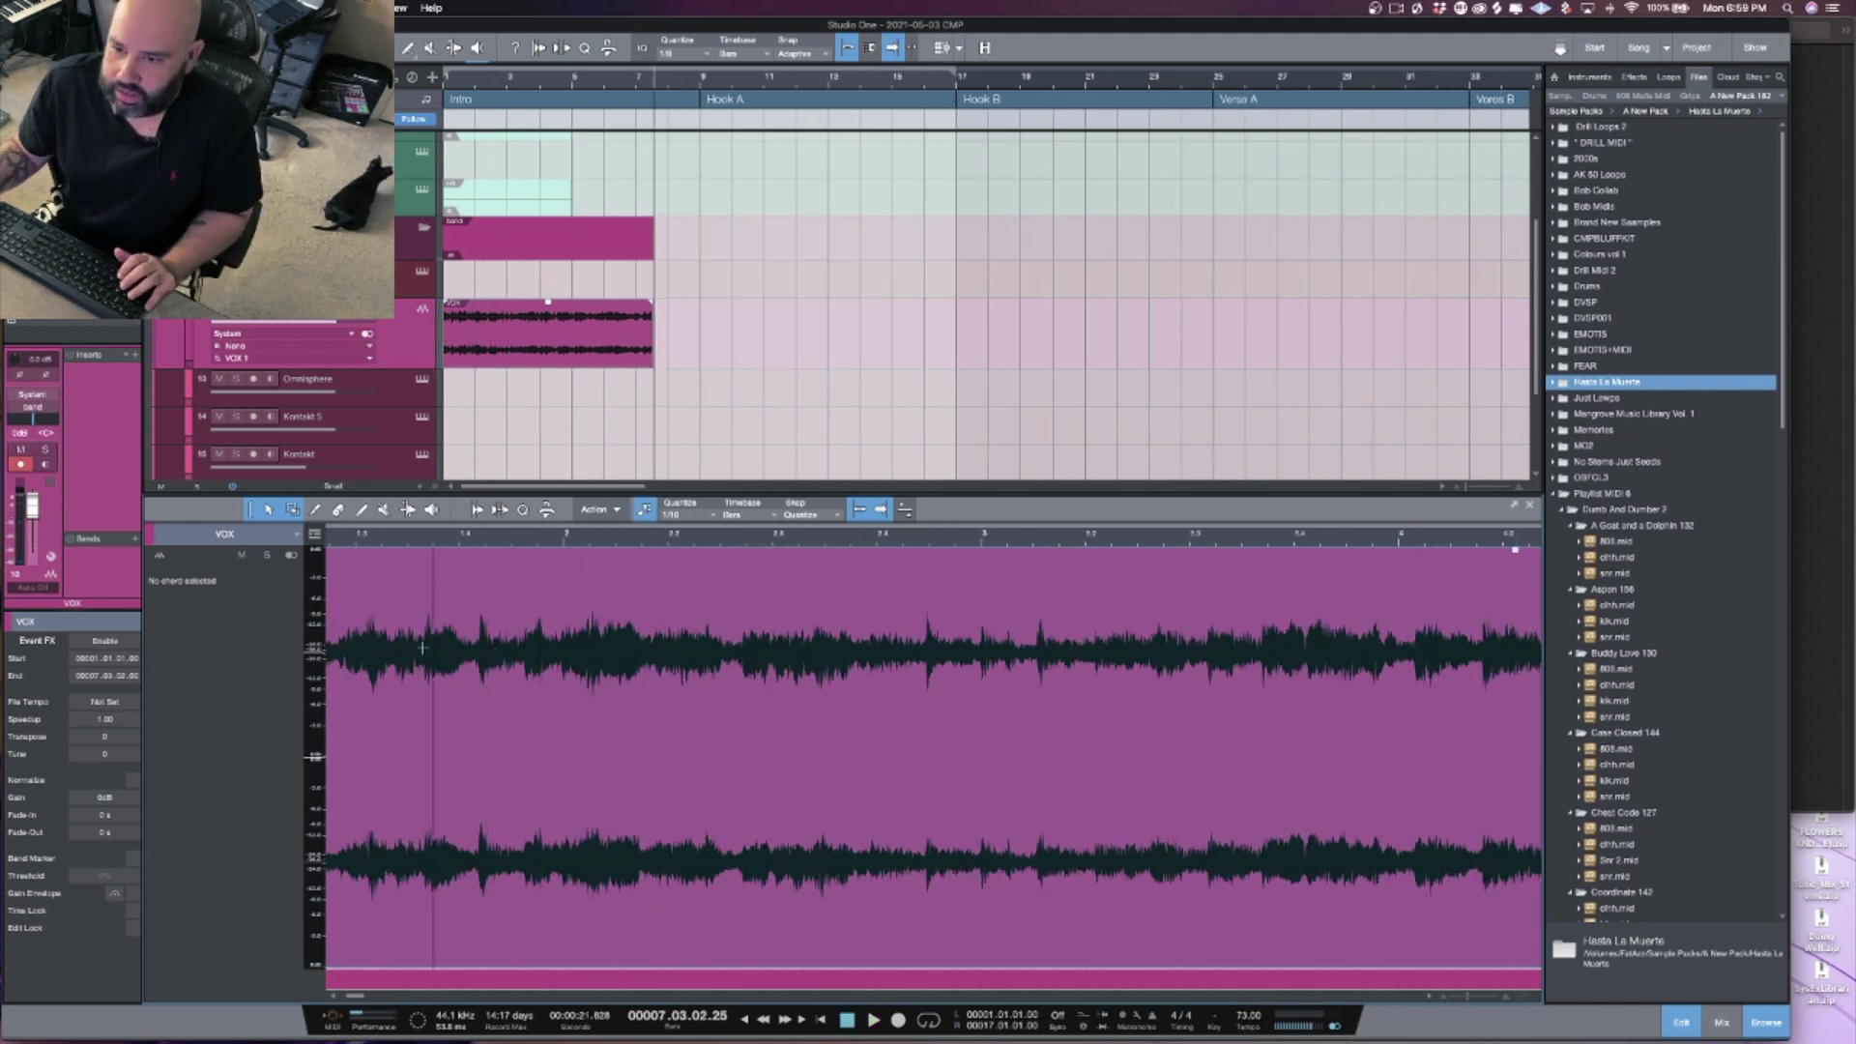
pyautogui.moveTo(361, 996); pyautogui.dragTo(332, 994)
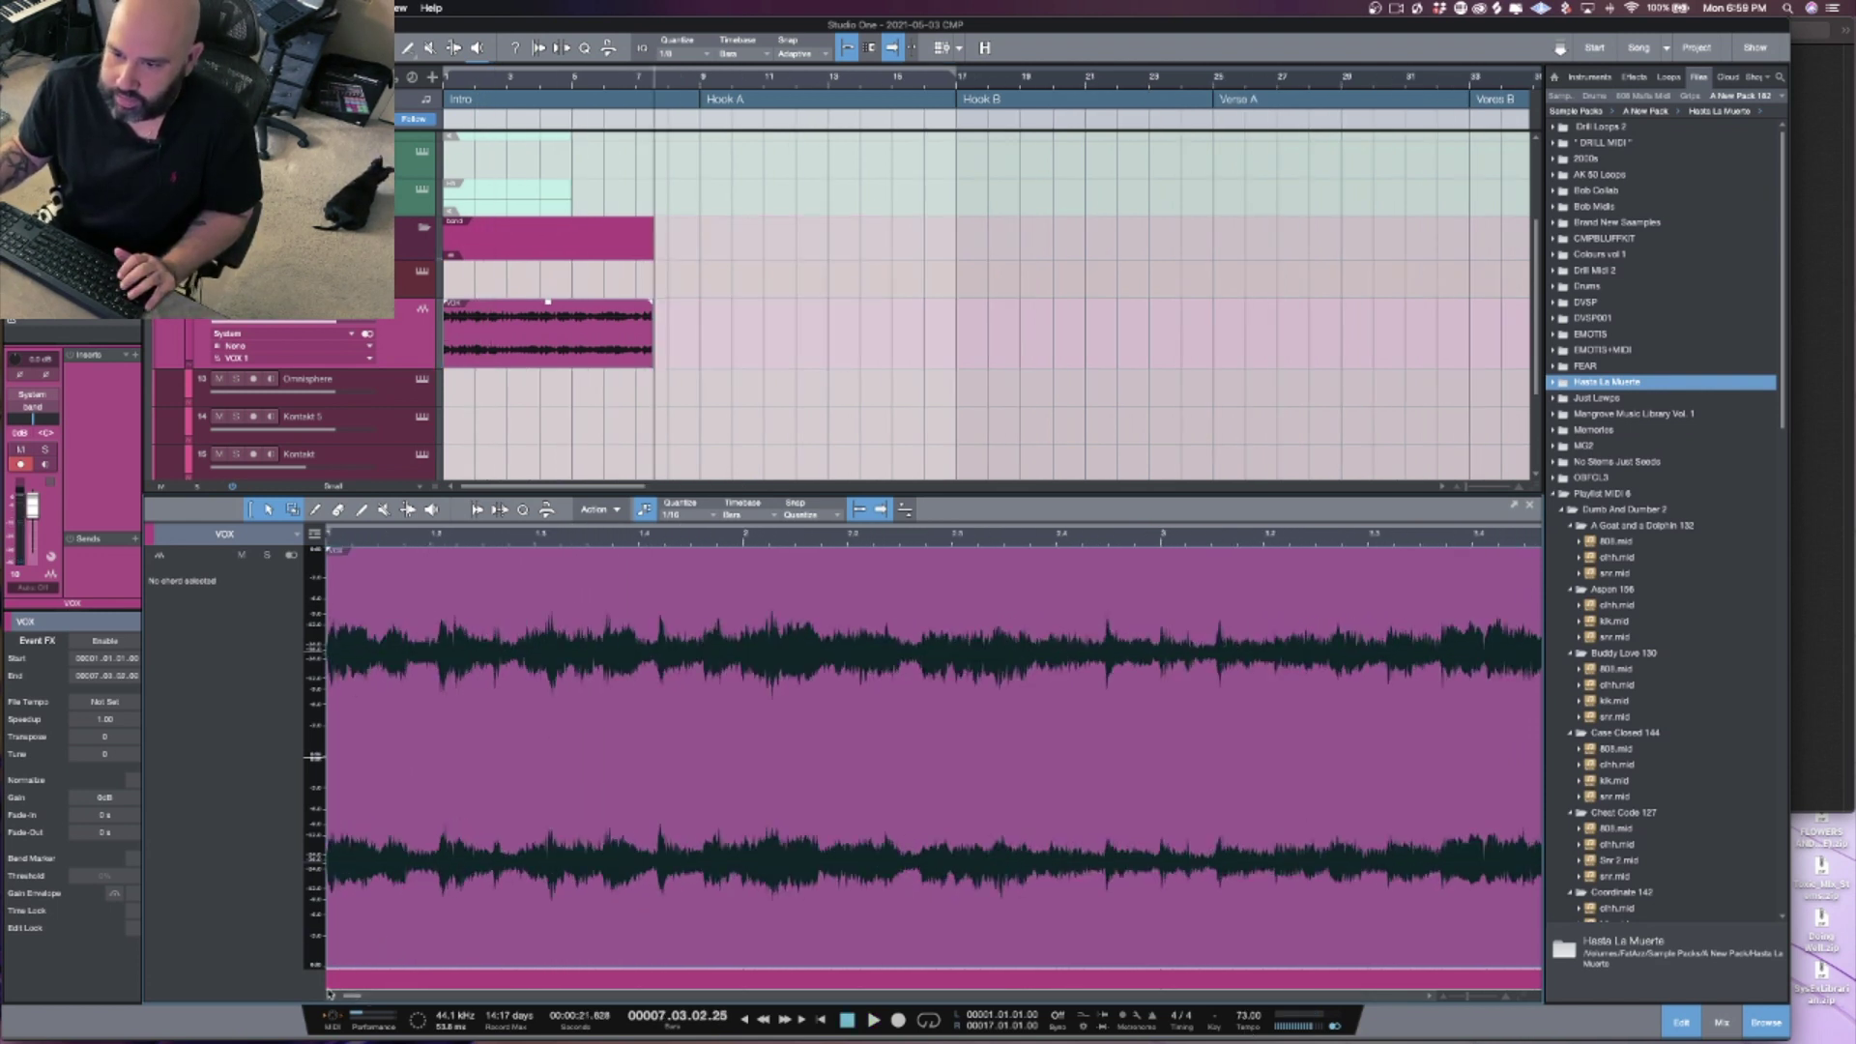
pyautogui.click(458, 533)
pyautogui.click(432, 534)
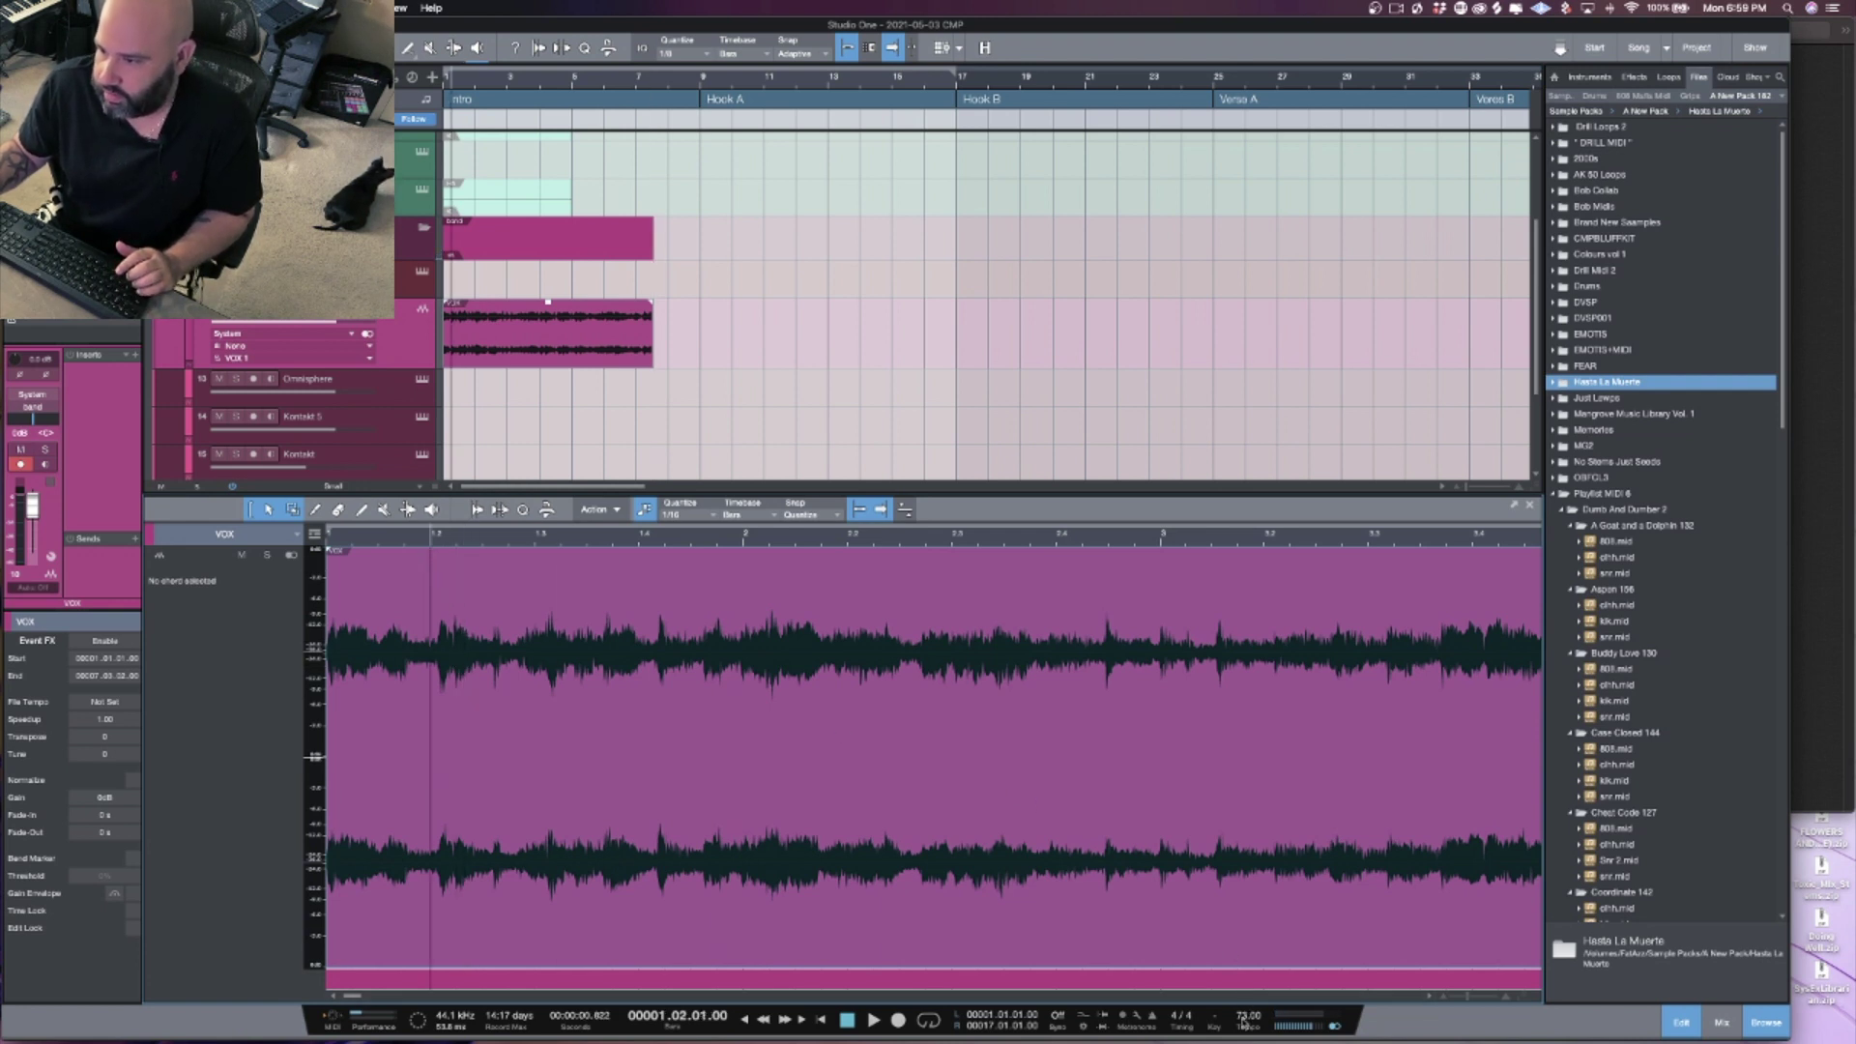
# Step: Set the song tempo to 68 and audition the VOX clip from the start
pyautogui.scroll(-1, 1244, 1016)
pyautogui.scroll(-2, 1244, 1016)
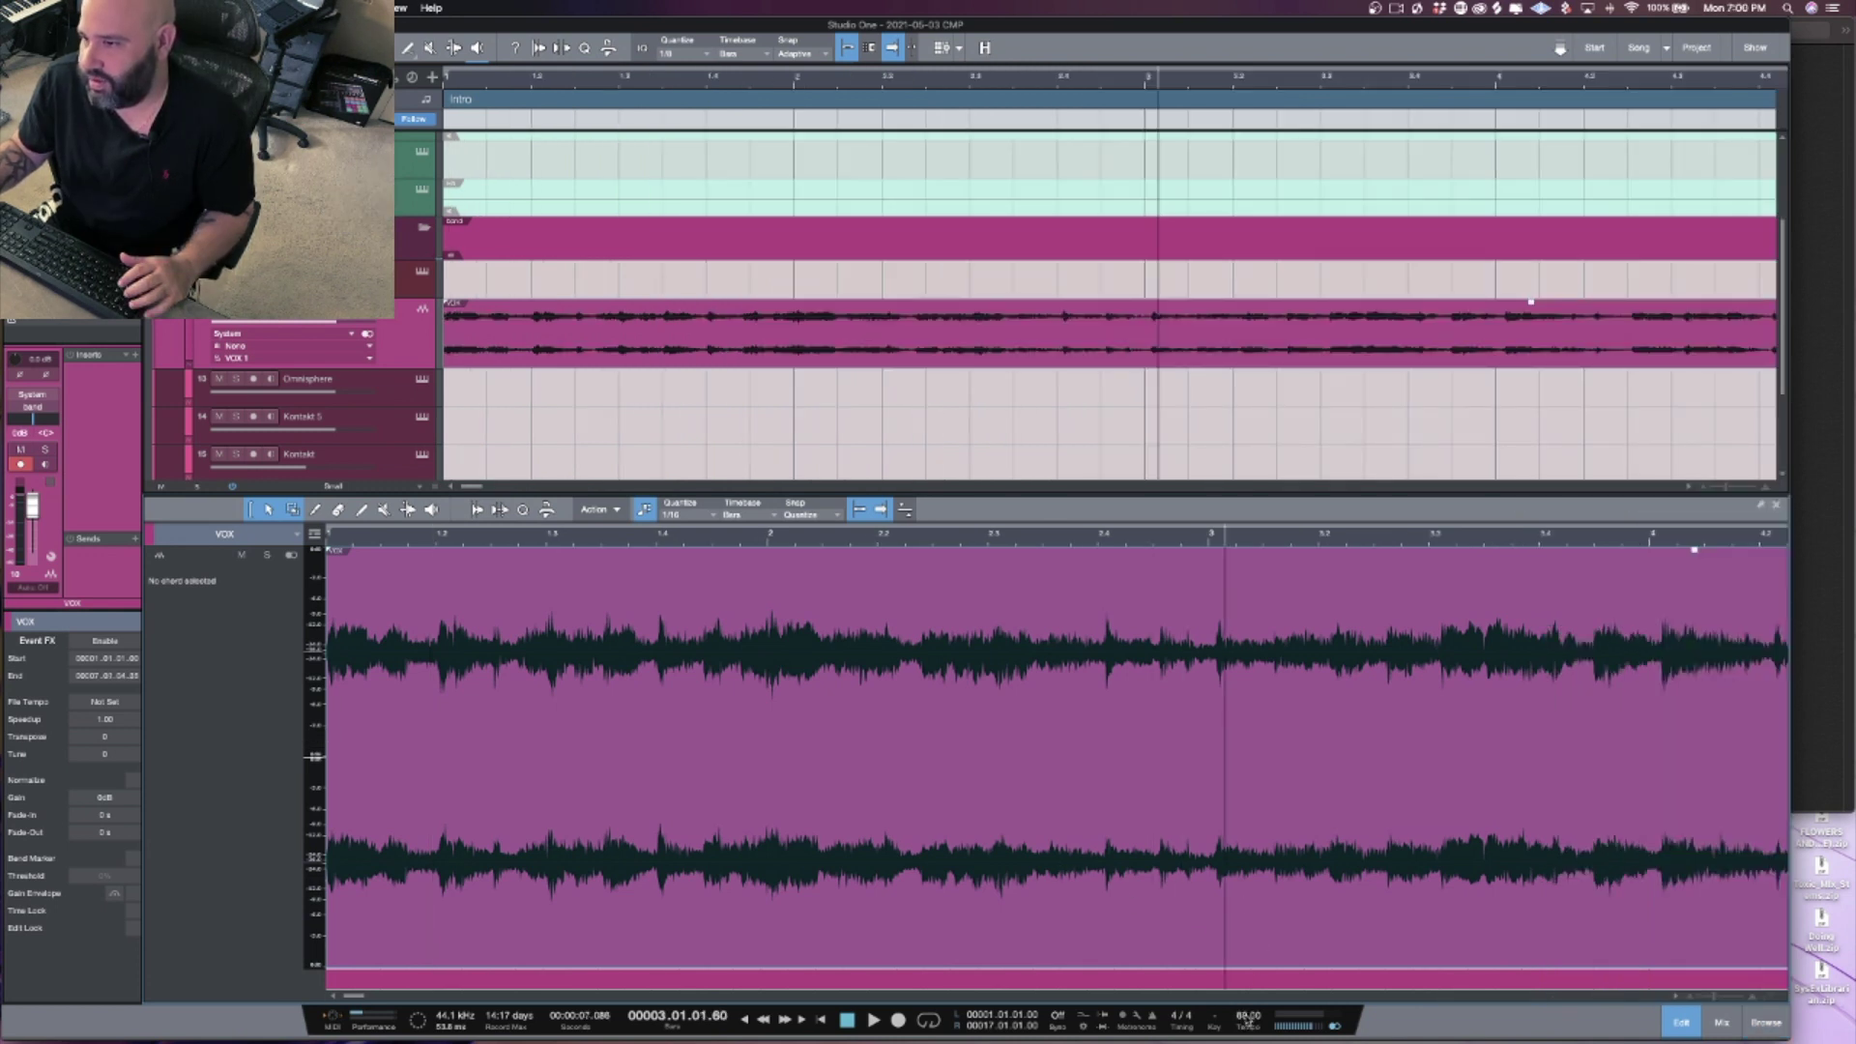
pyautogui.scroll(-1, 1246, 1016)
pyautogui.press('space')
# Step: Split the VOX clip at beat 1.3 and at bar 2
pyautogui.press('space')
pyautogui.press('space')
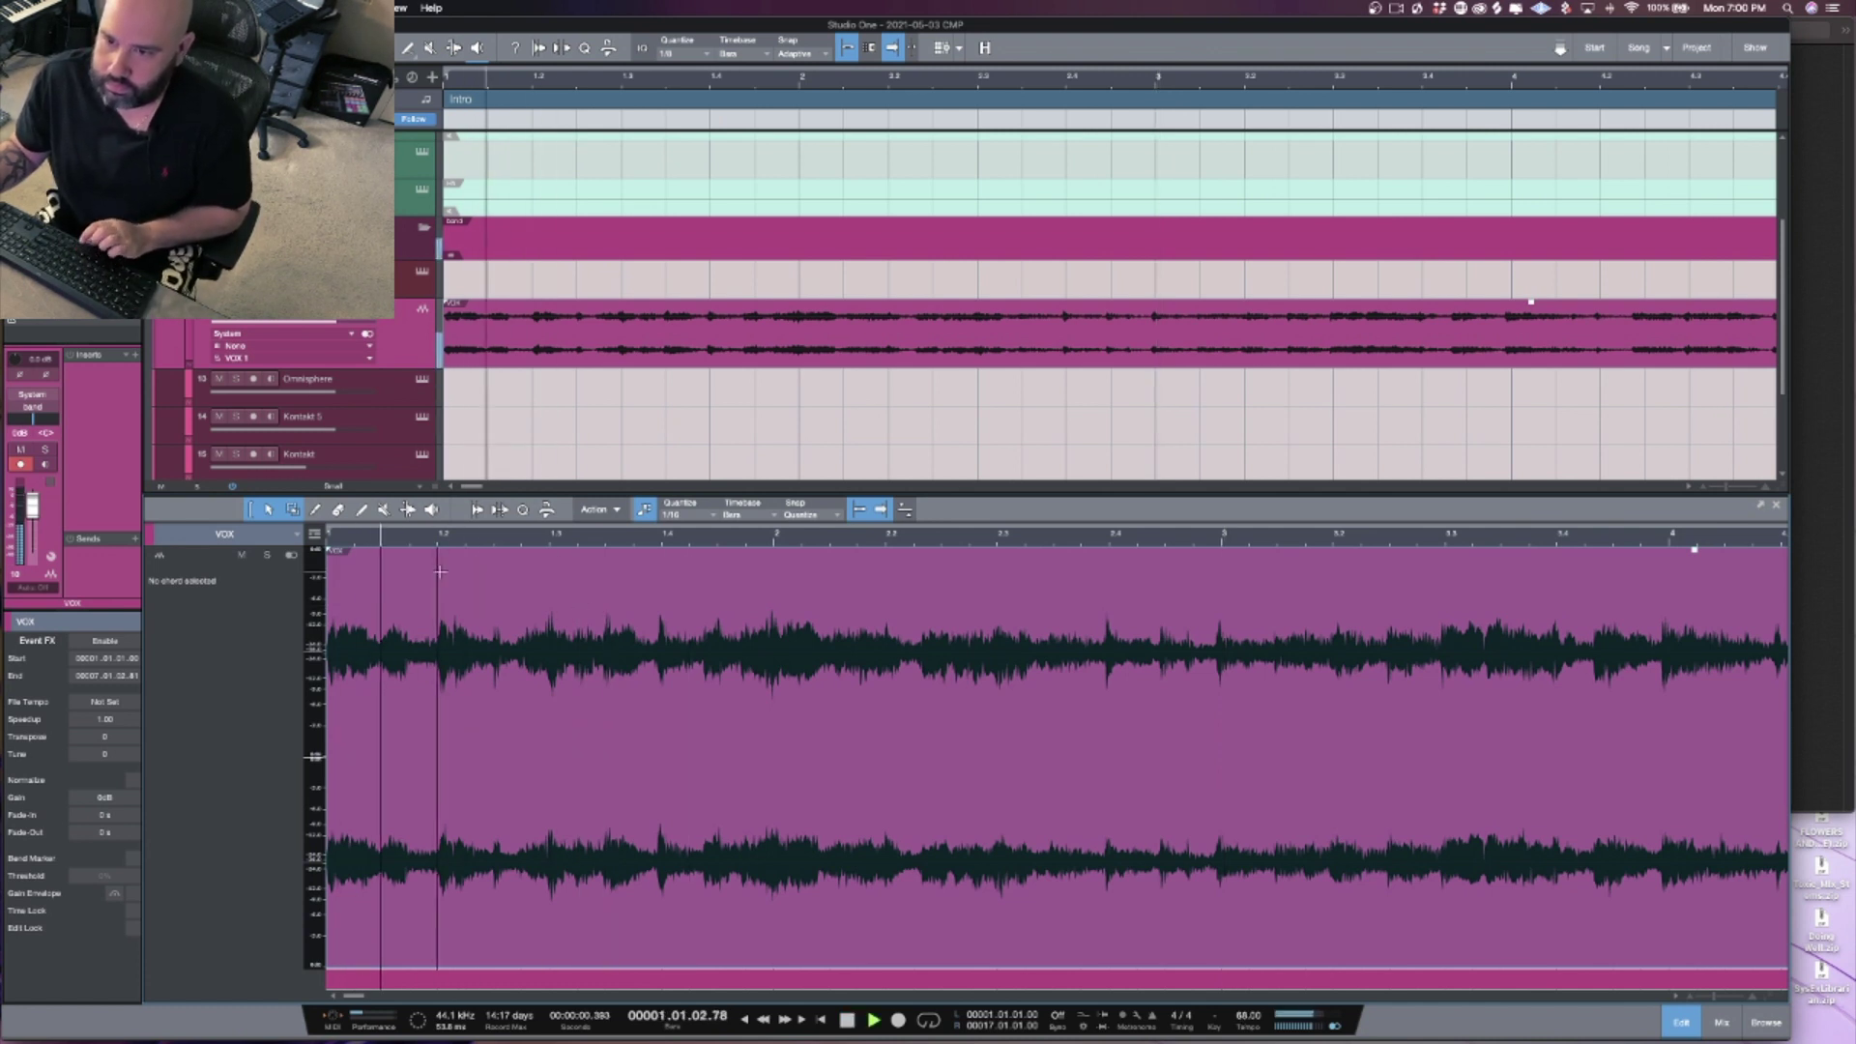
pyautogui.press('space')
pyautogui.press('space')
pyautogui.press('space')
pyautogui.doubleClick(550, 582)
pyautogui.press('space')
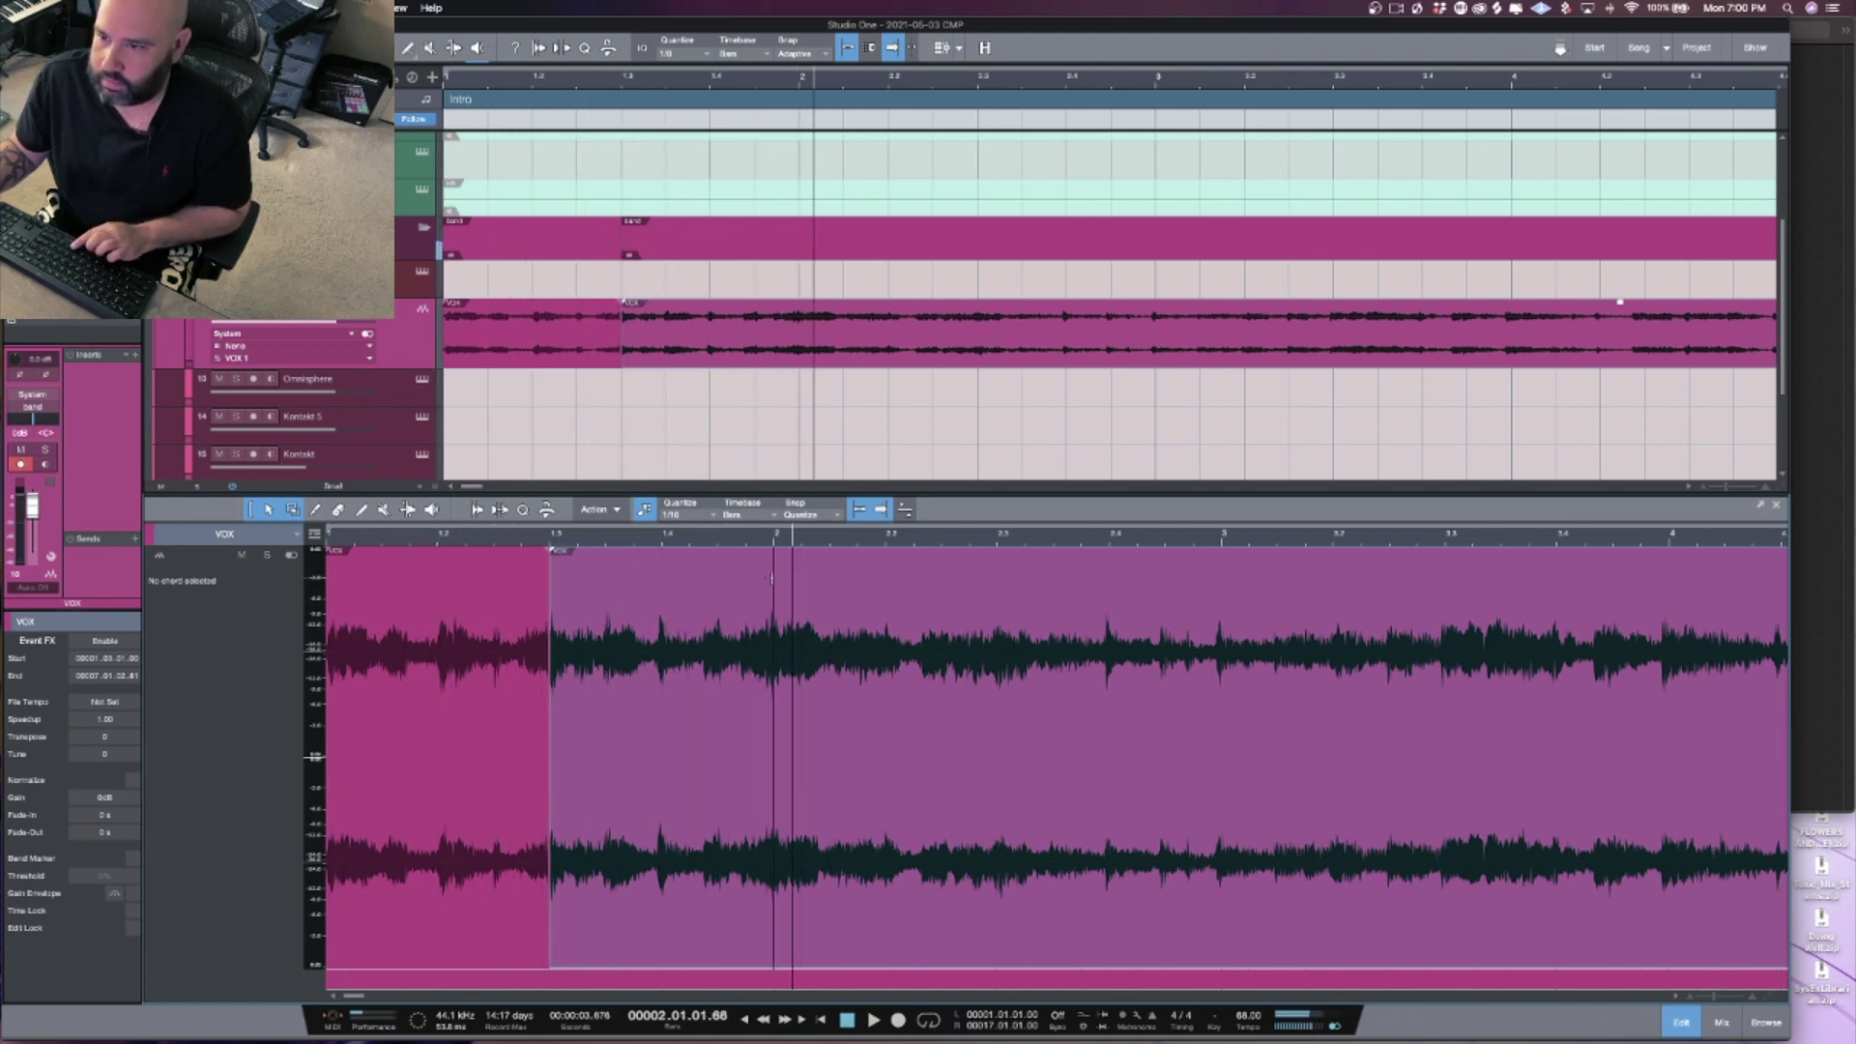
pyautogui.click(773, 579)
pyautogui.press('space')
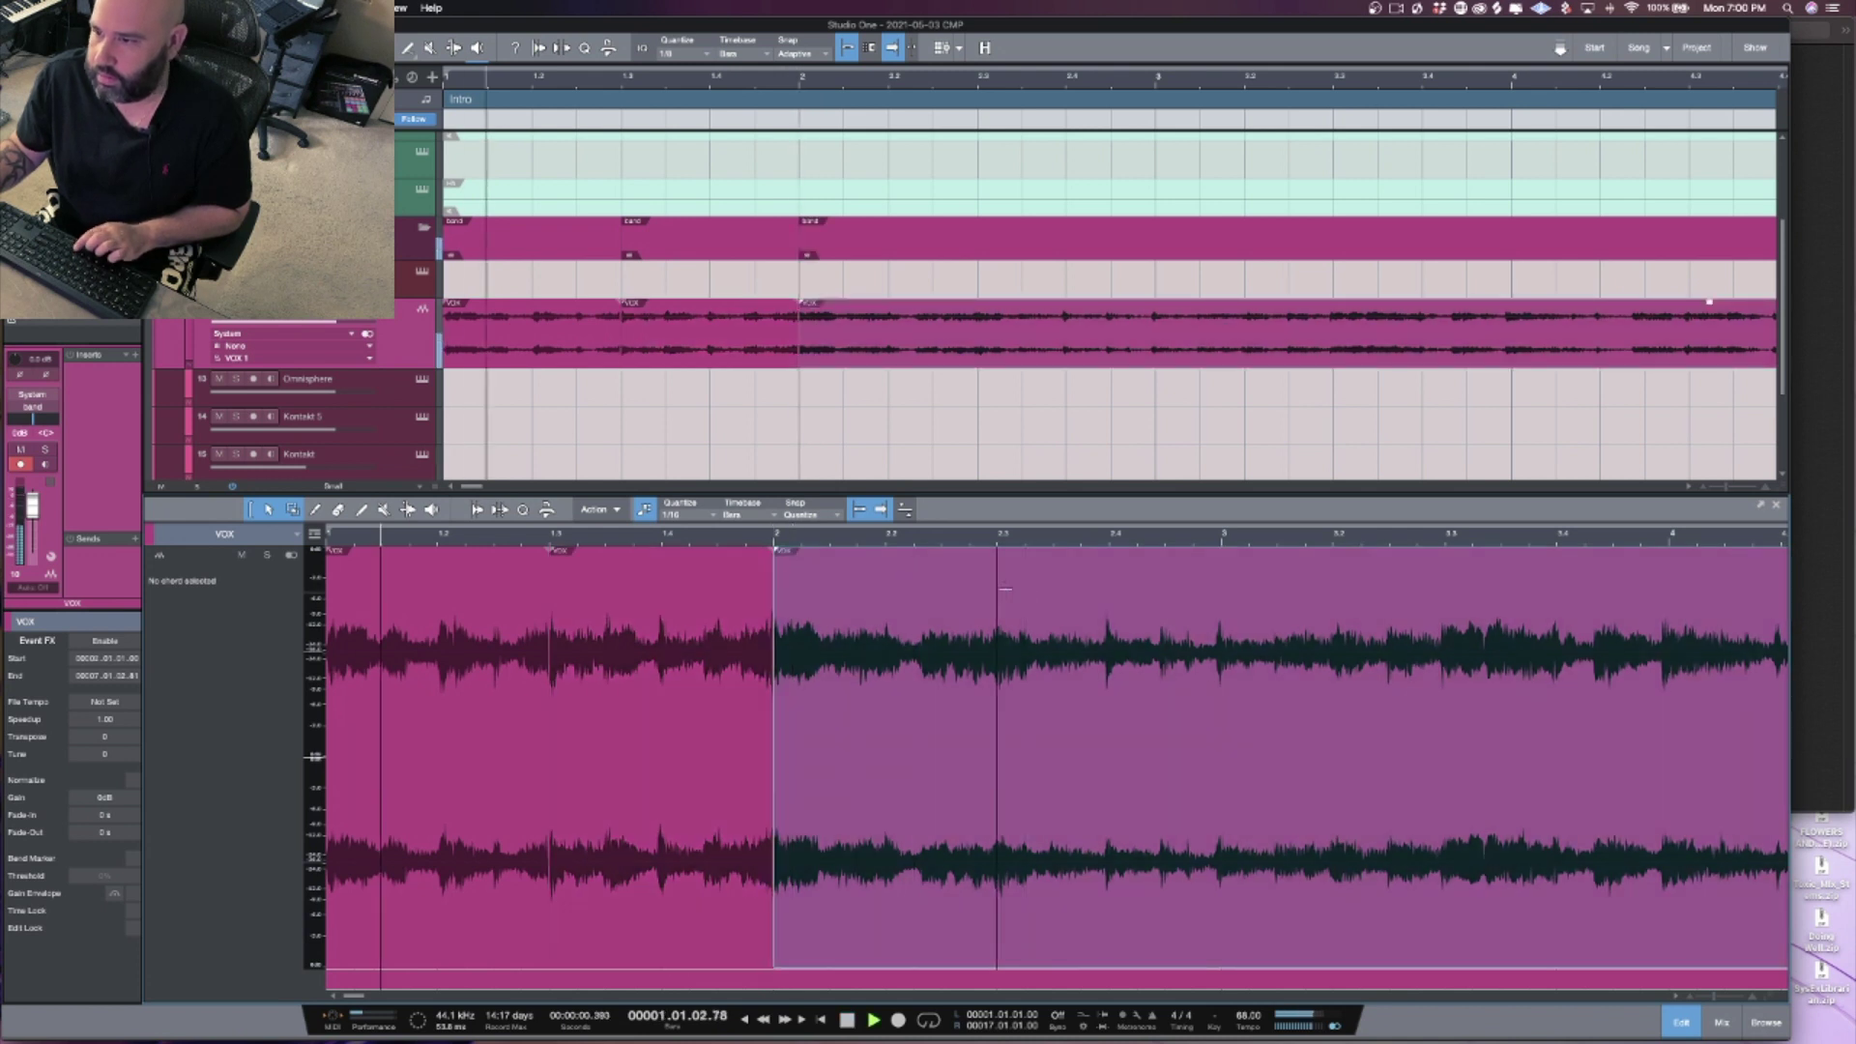
# Step: Audition the remaining audio and split the VOX clip at beat 2.3 and at bar 3
pyautogui.click(779, 547)
pyautogui.press('space')
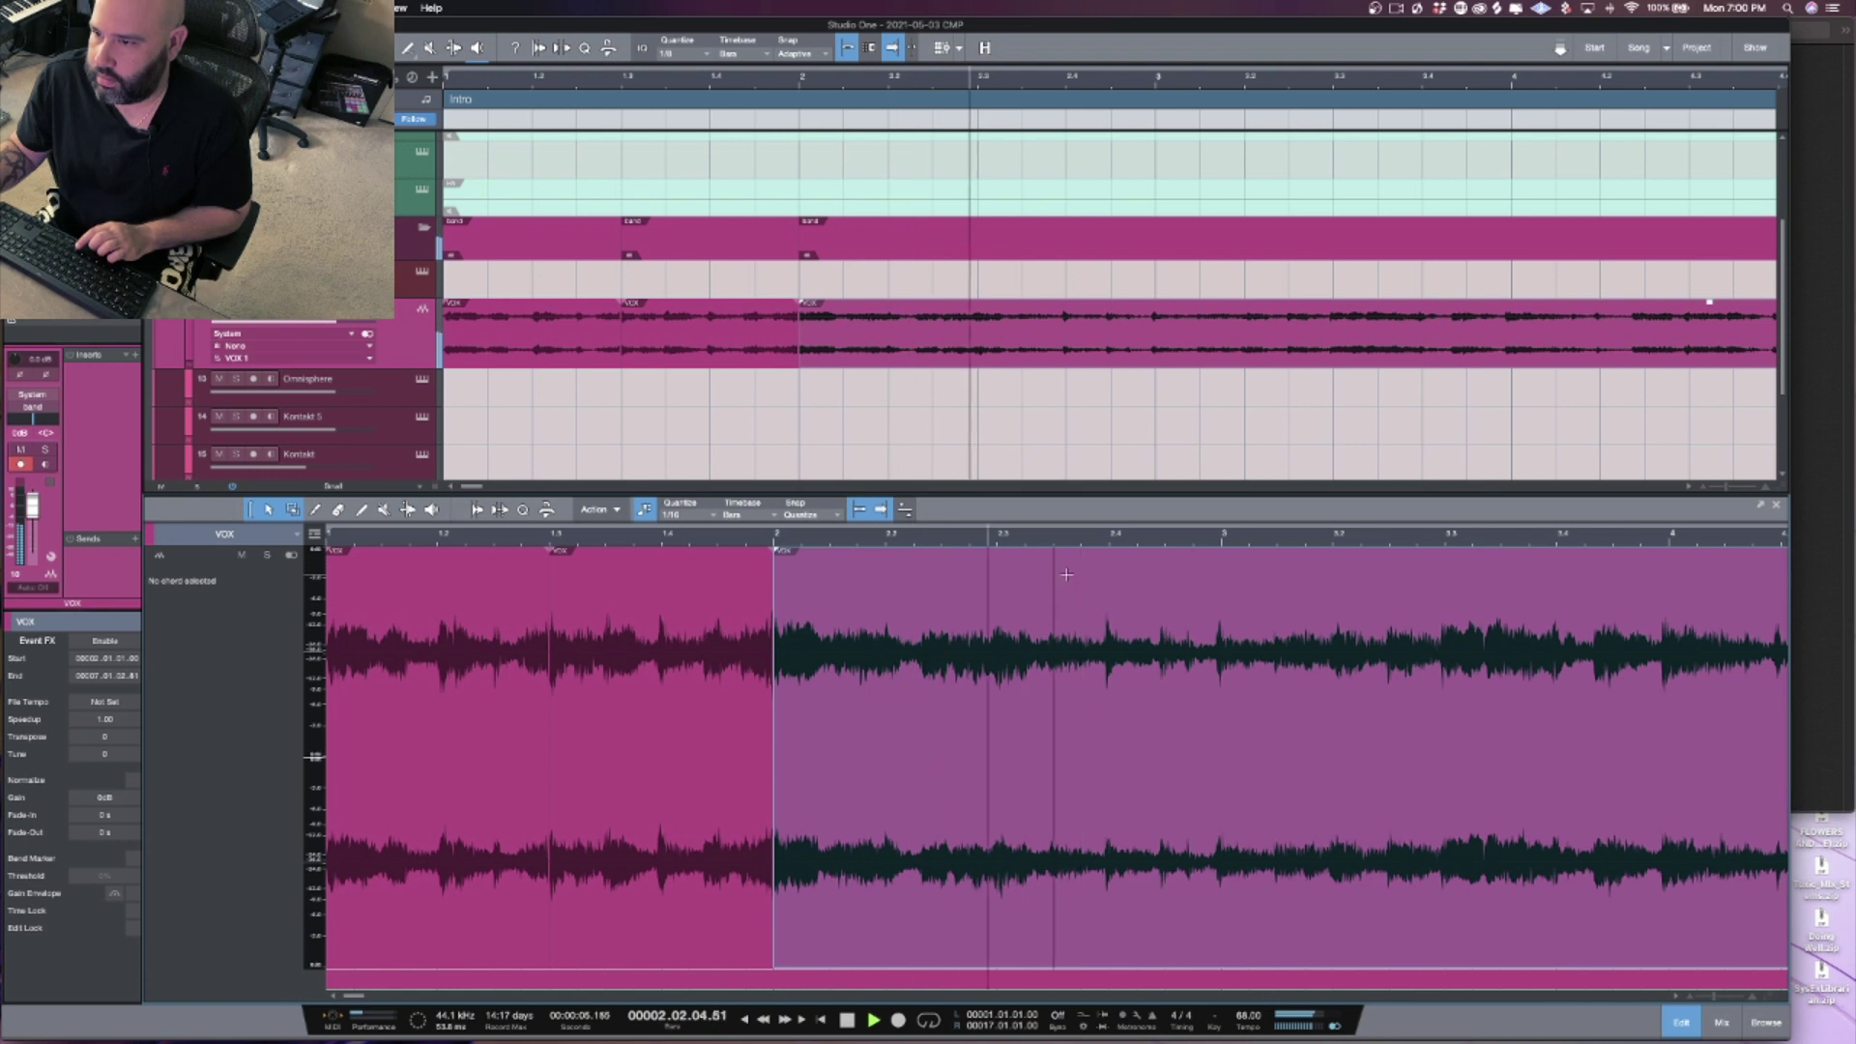
pyautogui.click(986, 547)
pyautogui.press('space')
pyautogui.press('space')
pyautogui.click(1220, 545)
pyautogui.hotkey('alt', 'x')
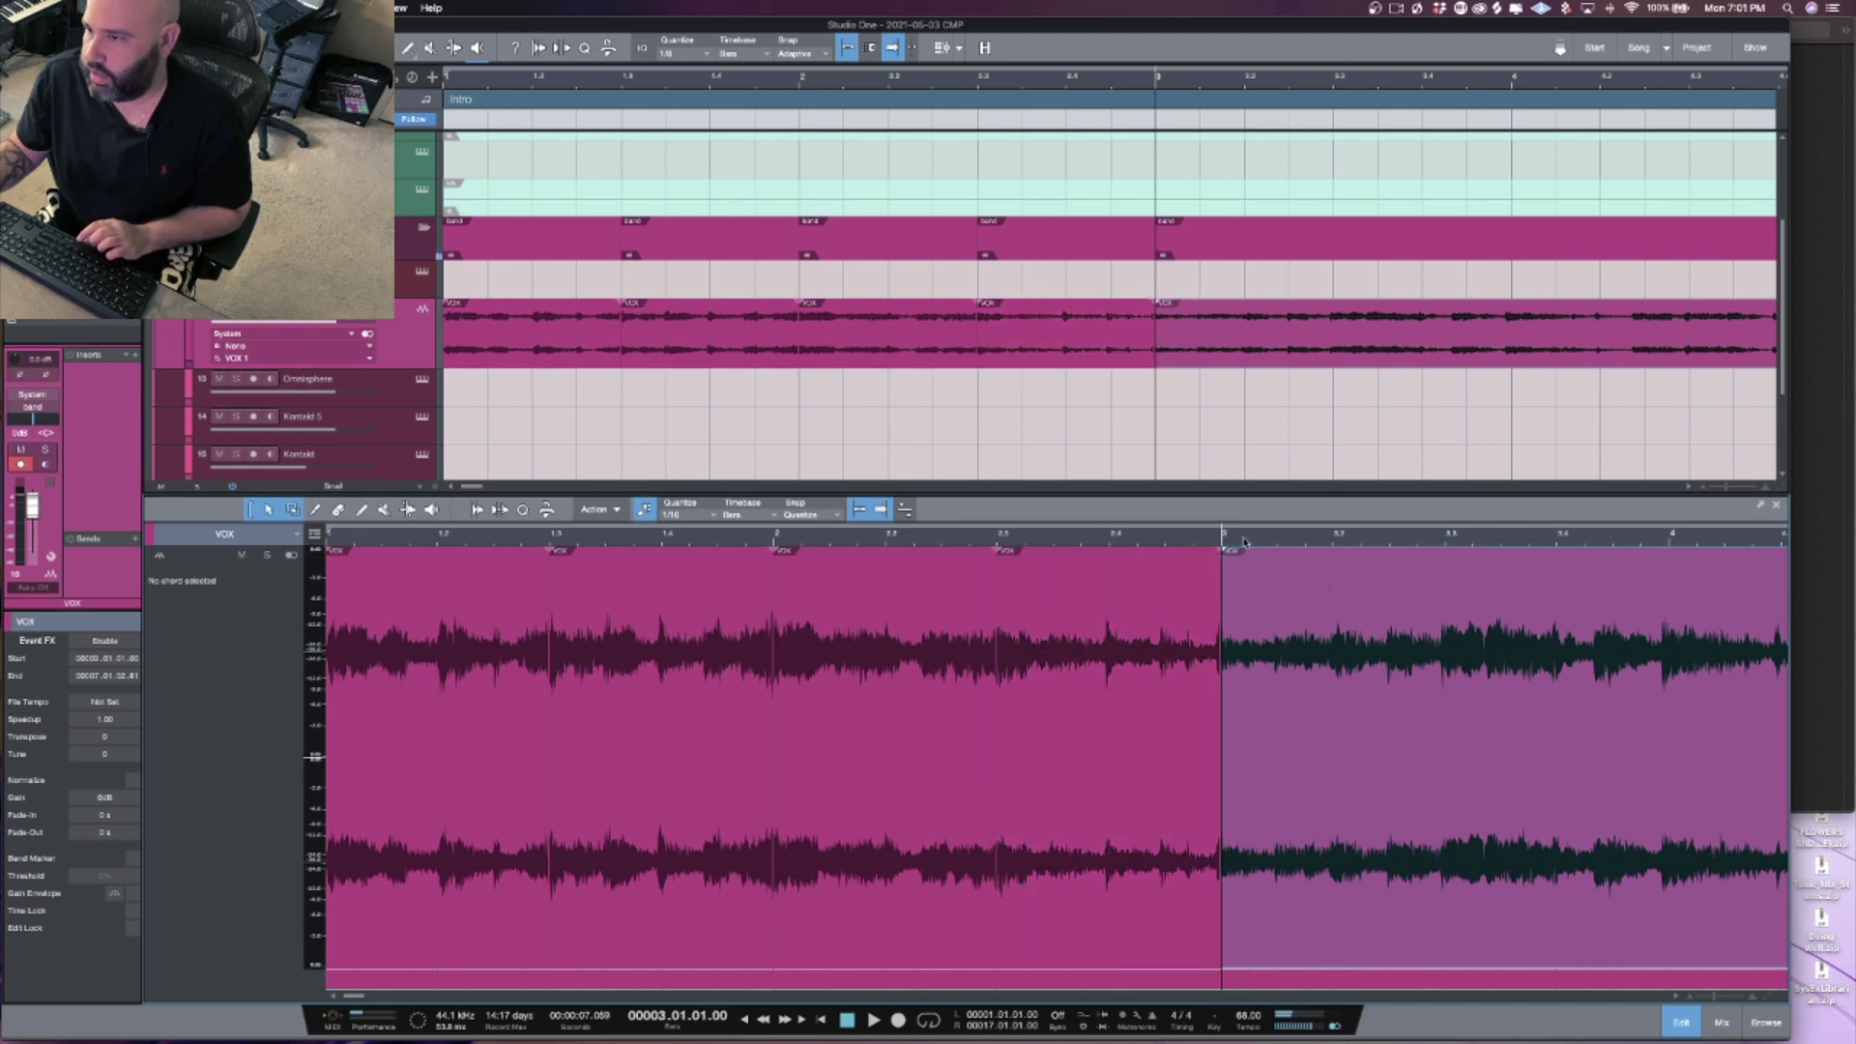
# Step: Split the VOX clip at bars 4 and 5 and at beat 5.3, auditioning the audio between cuts
pyautogui.press('space')
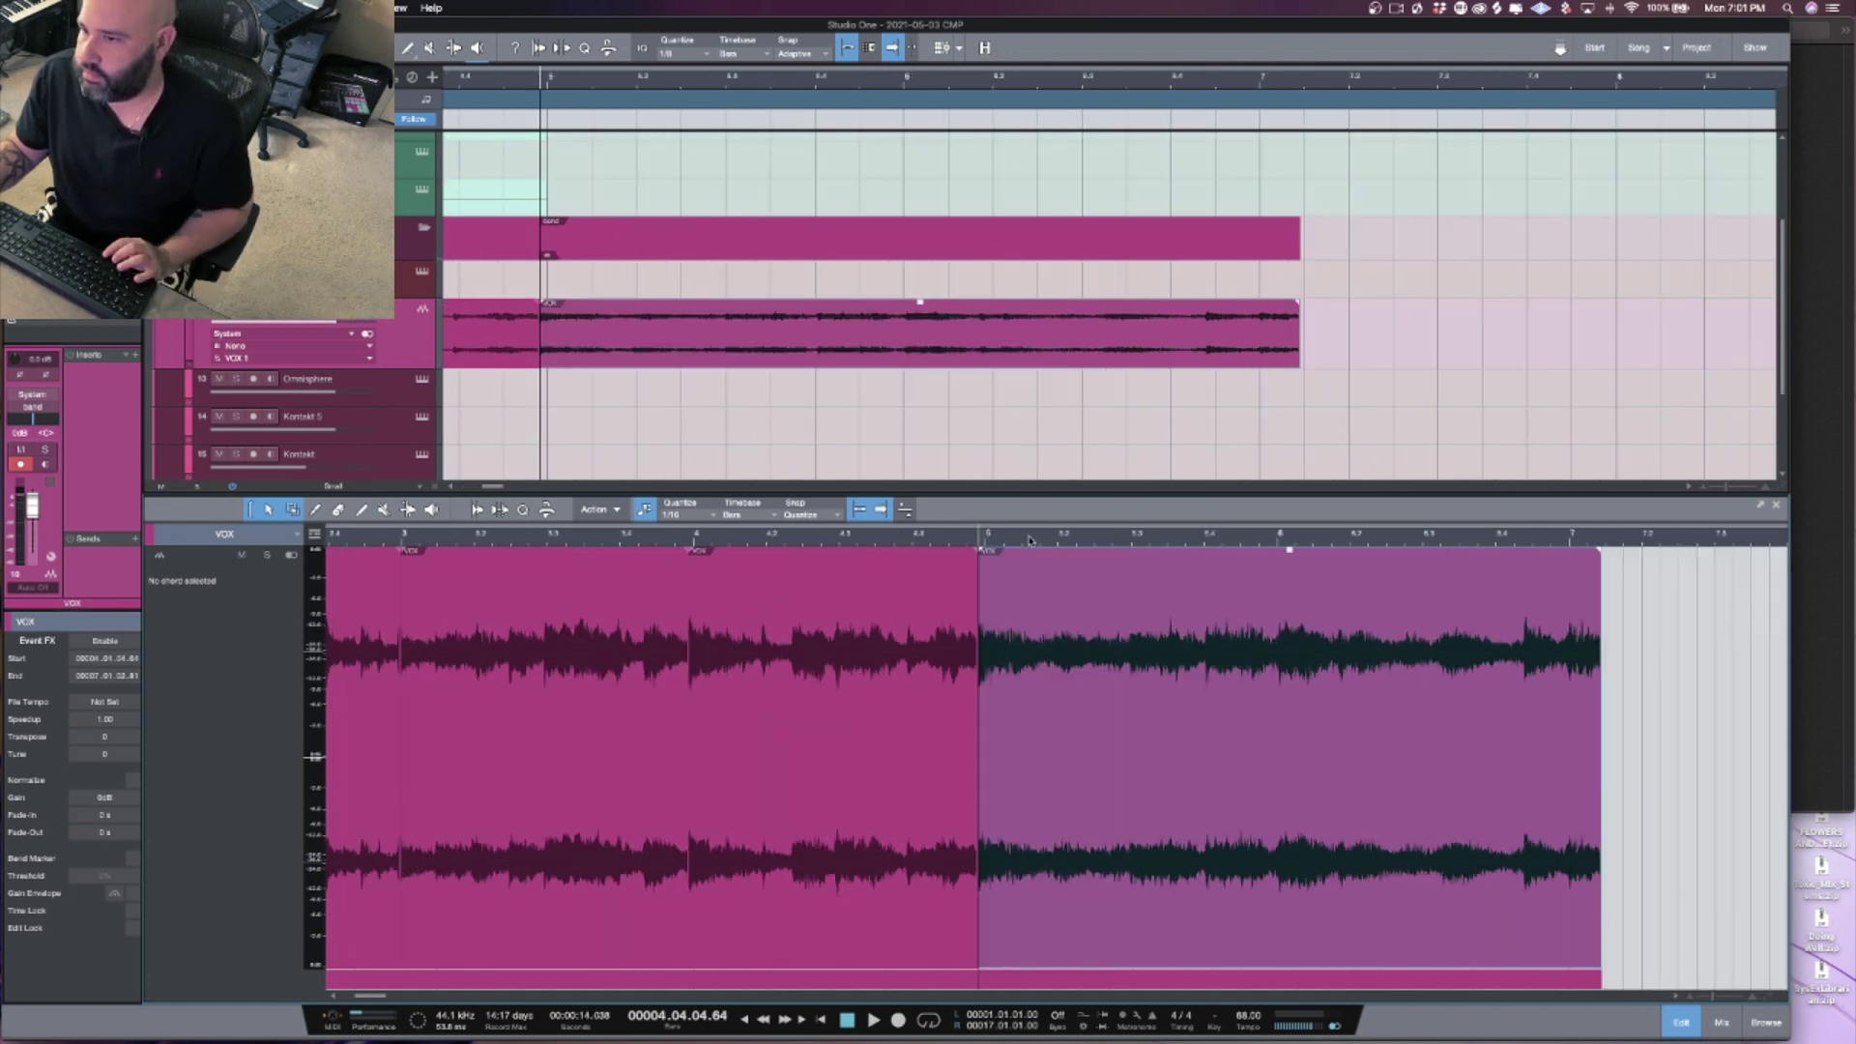
pyautogui.press('space')
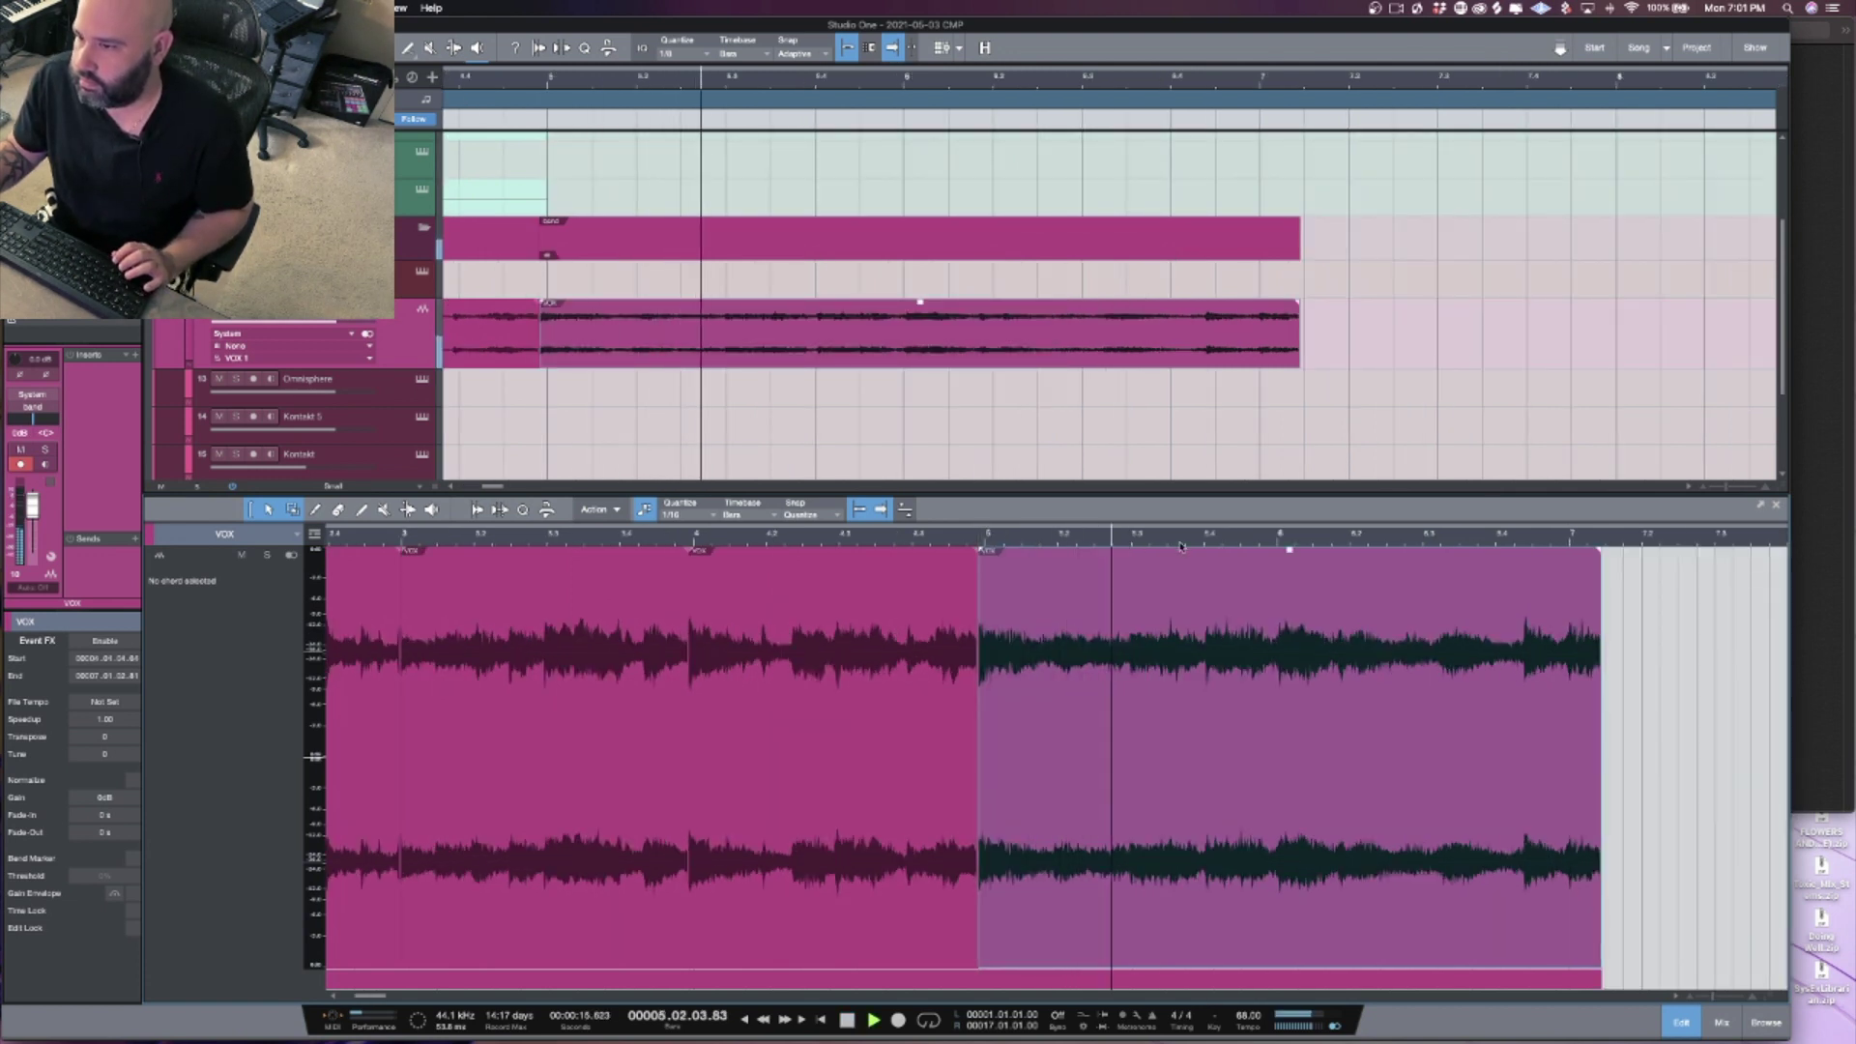
pyautogui.click(980, 536)
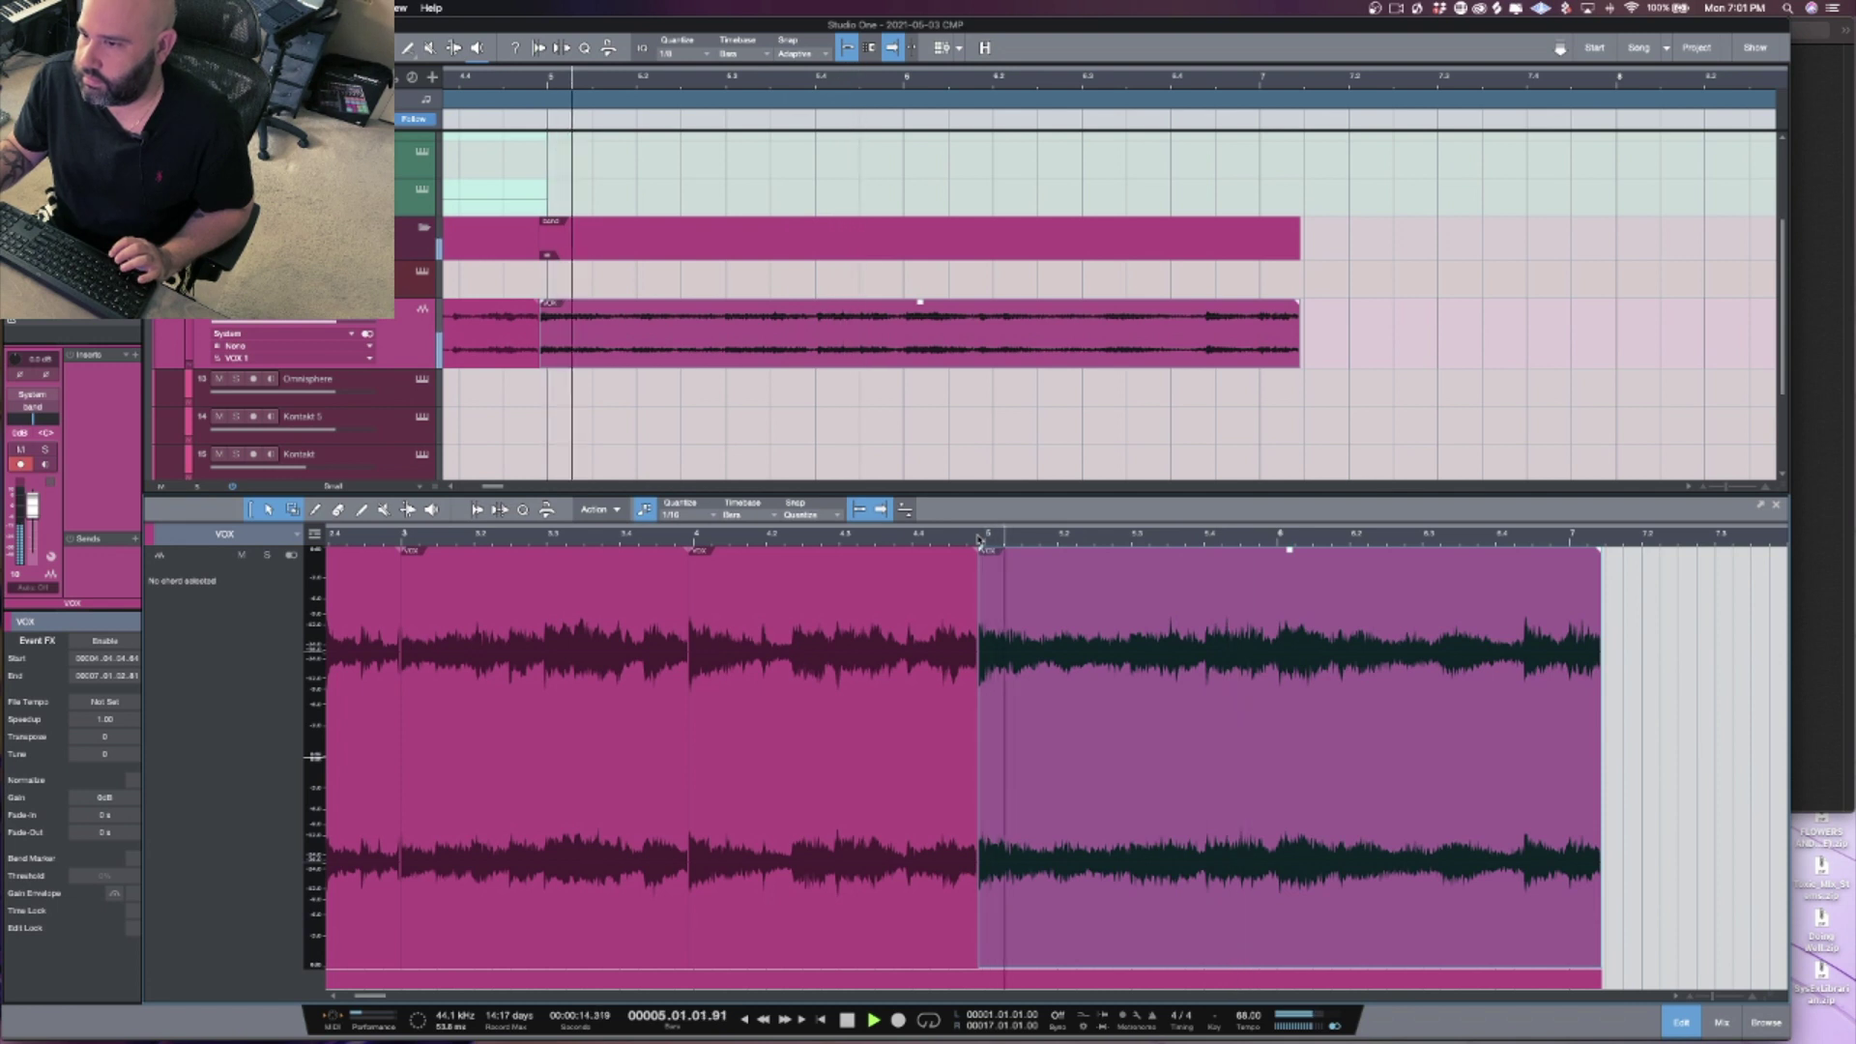
pyautogui.click(979, 538)
pyautogui.press('space')
pyautogui.moveTo(1135, 537); pyautogui.dragTo(1123, 615)
pyautogui.click(1120, 617)
pyautogui.hotkey('alt', 'x')
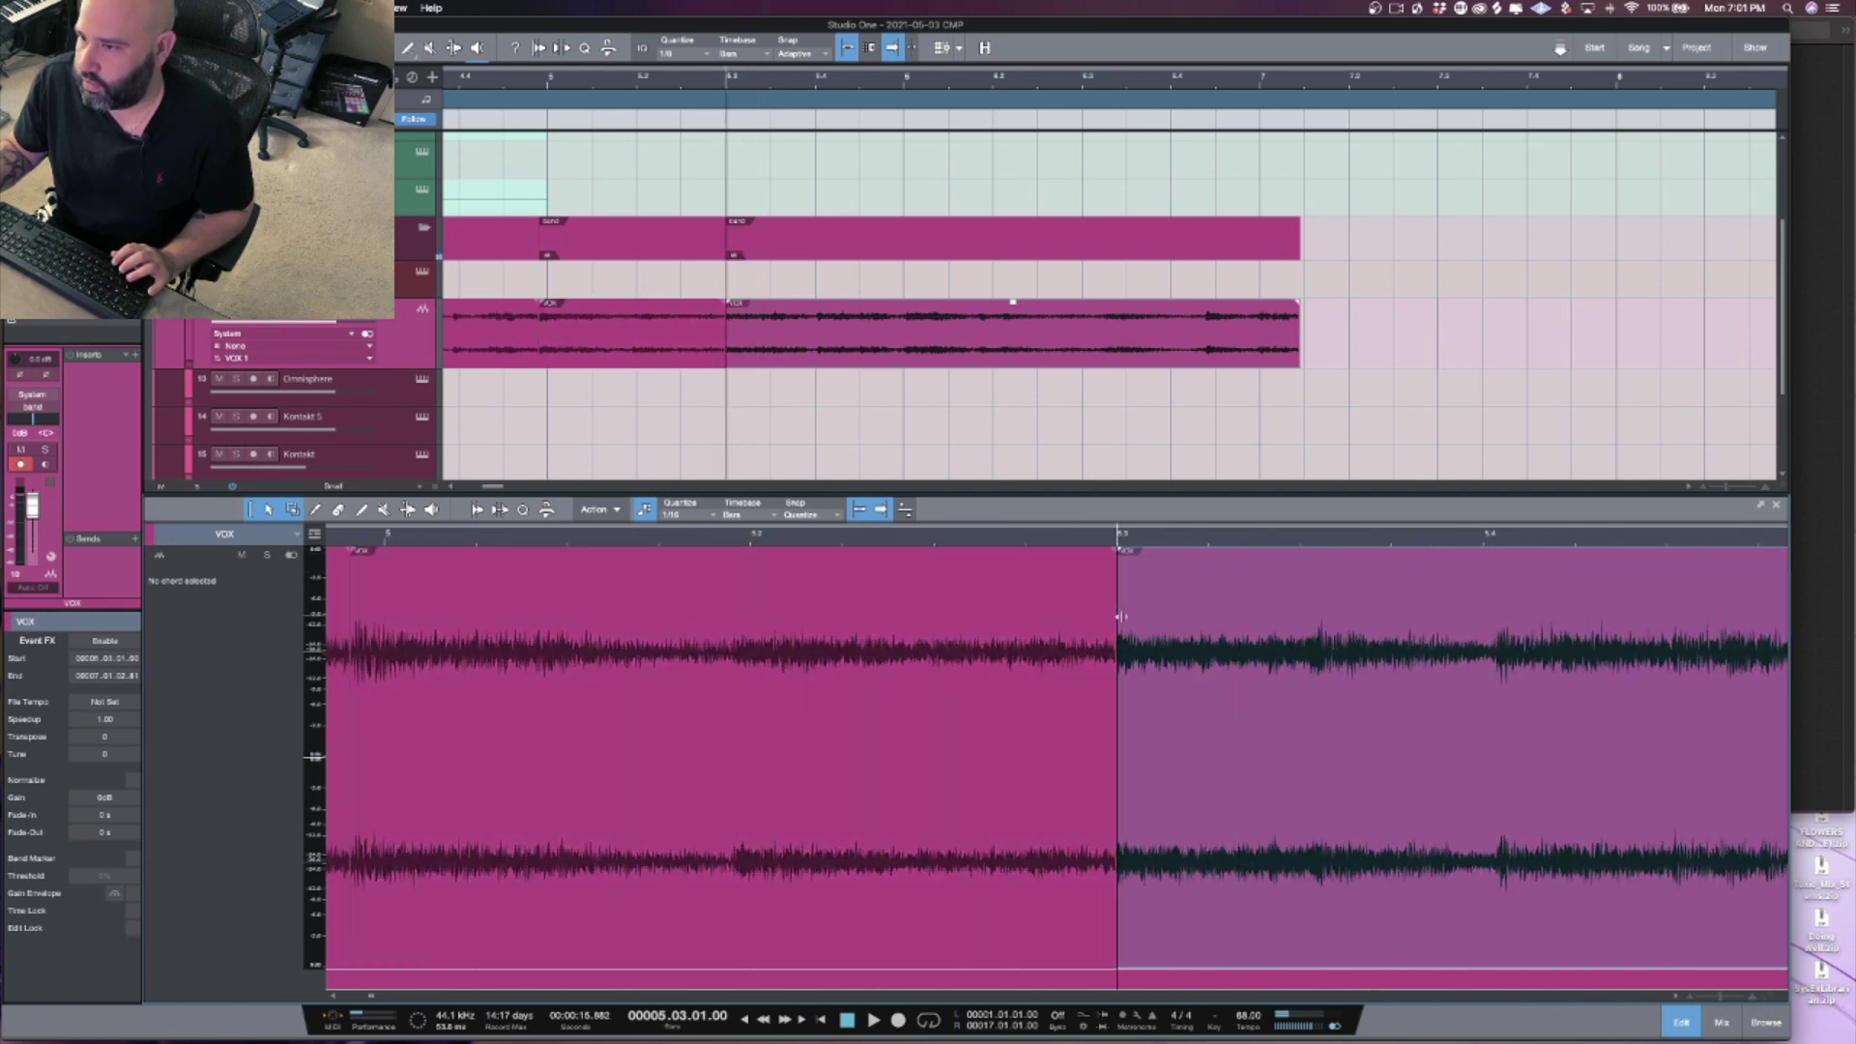
# Step: Audition the audio from beat 5.3 and split the VOX clip at bar 6
pyautogui.scroll(-4, 1175, 539)
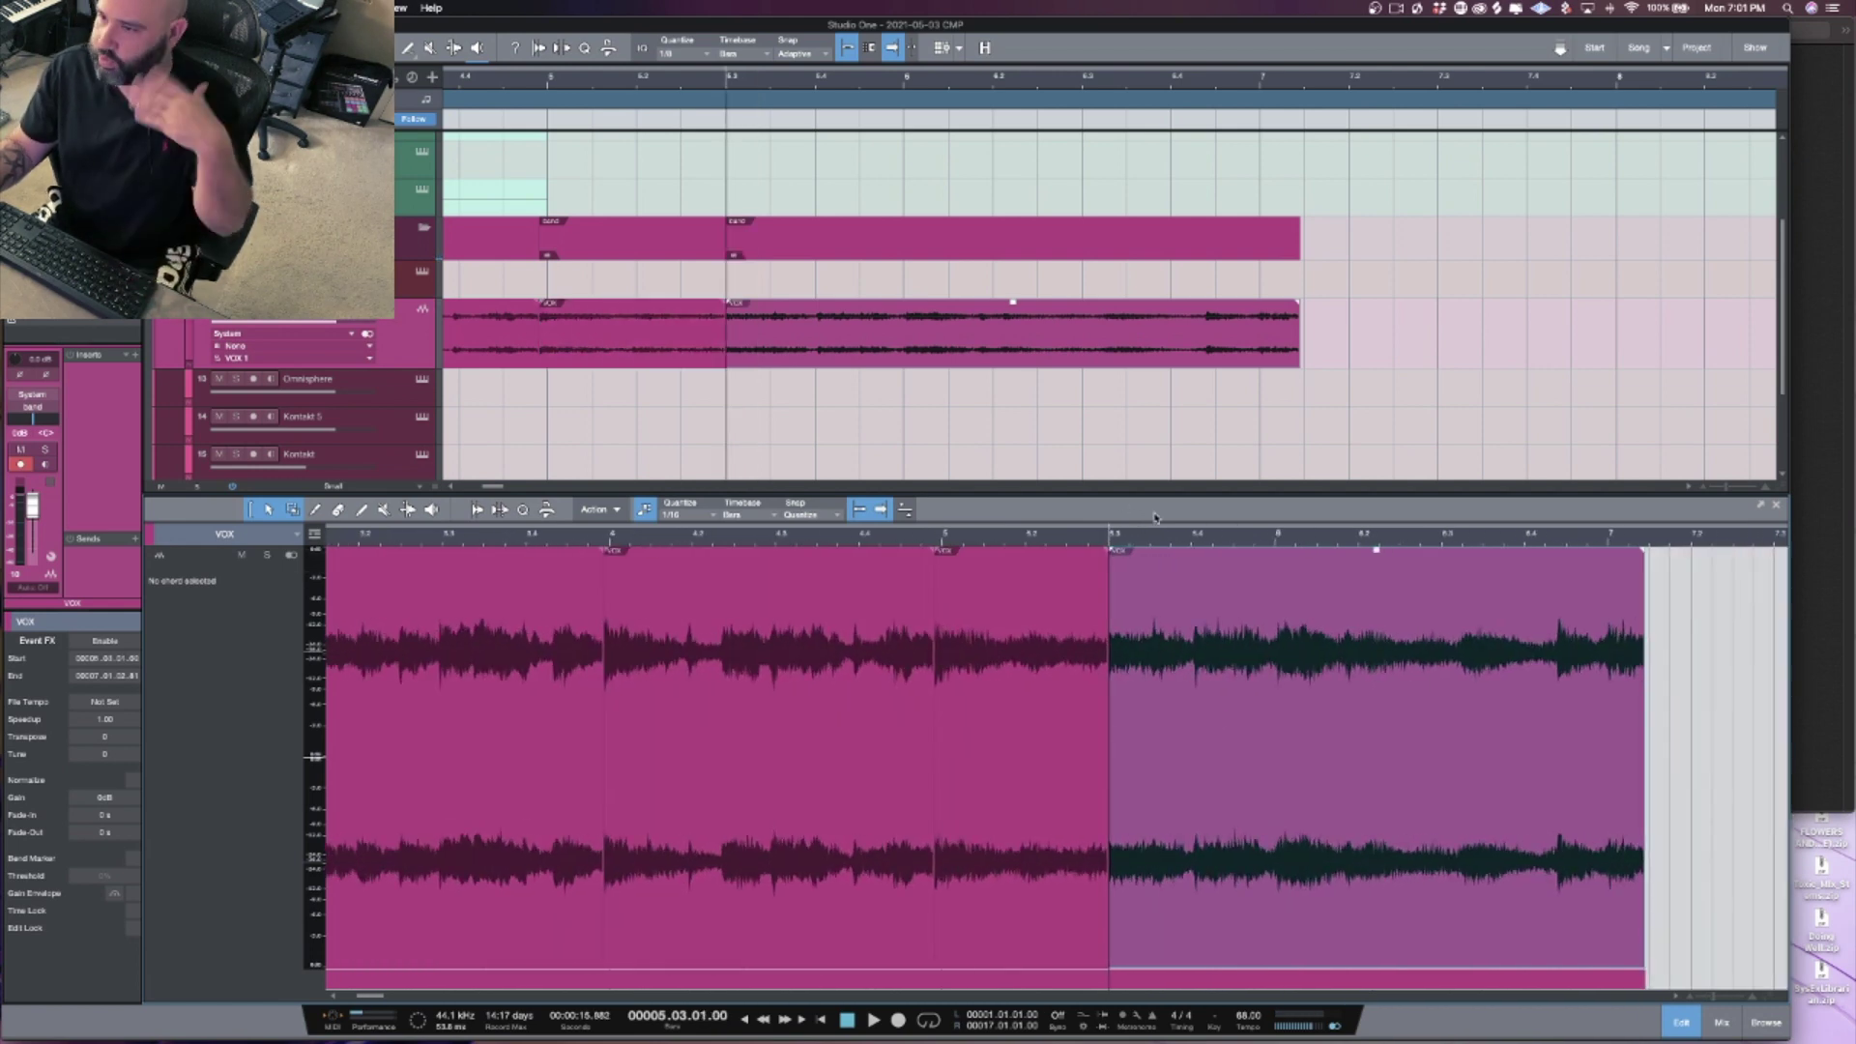
pyautogui.scroll(2, 1219, 547)
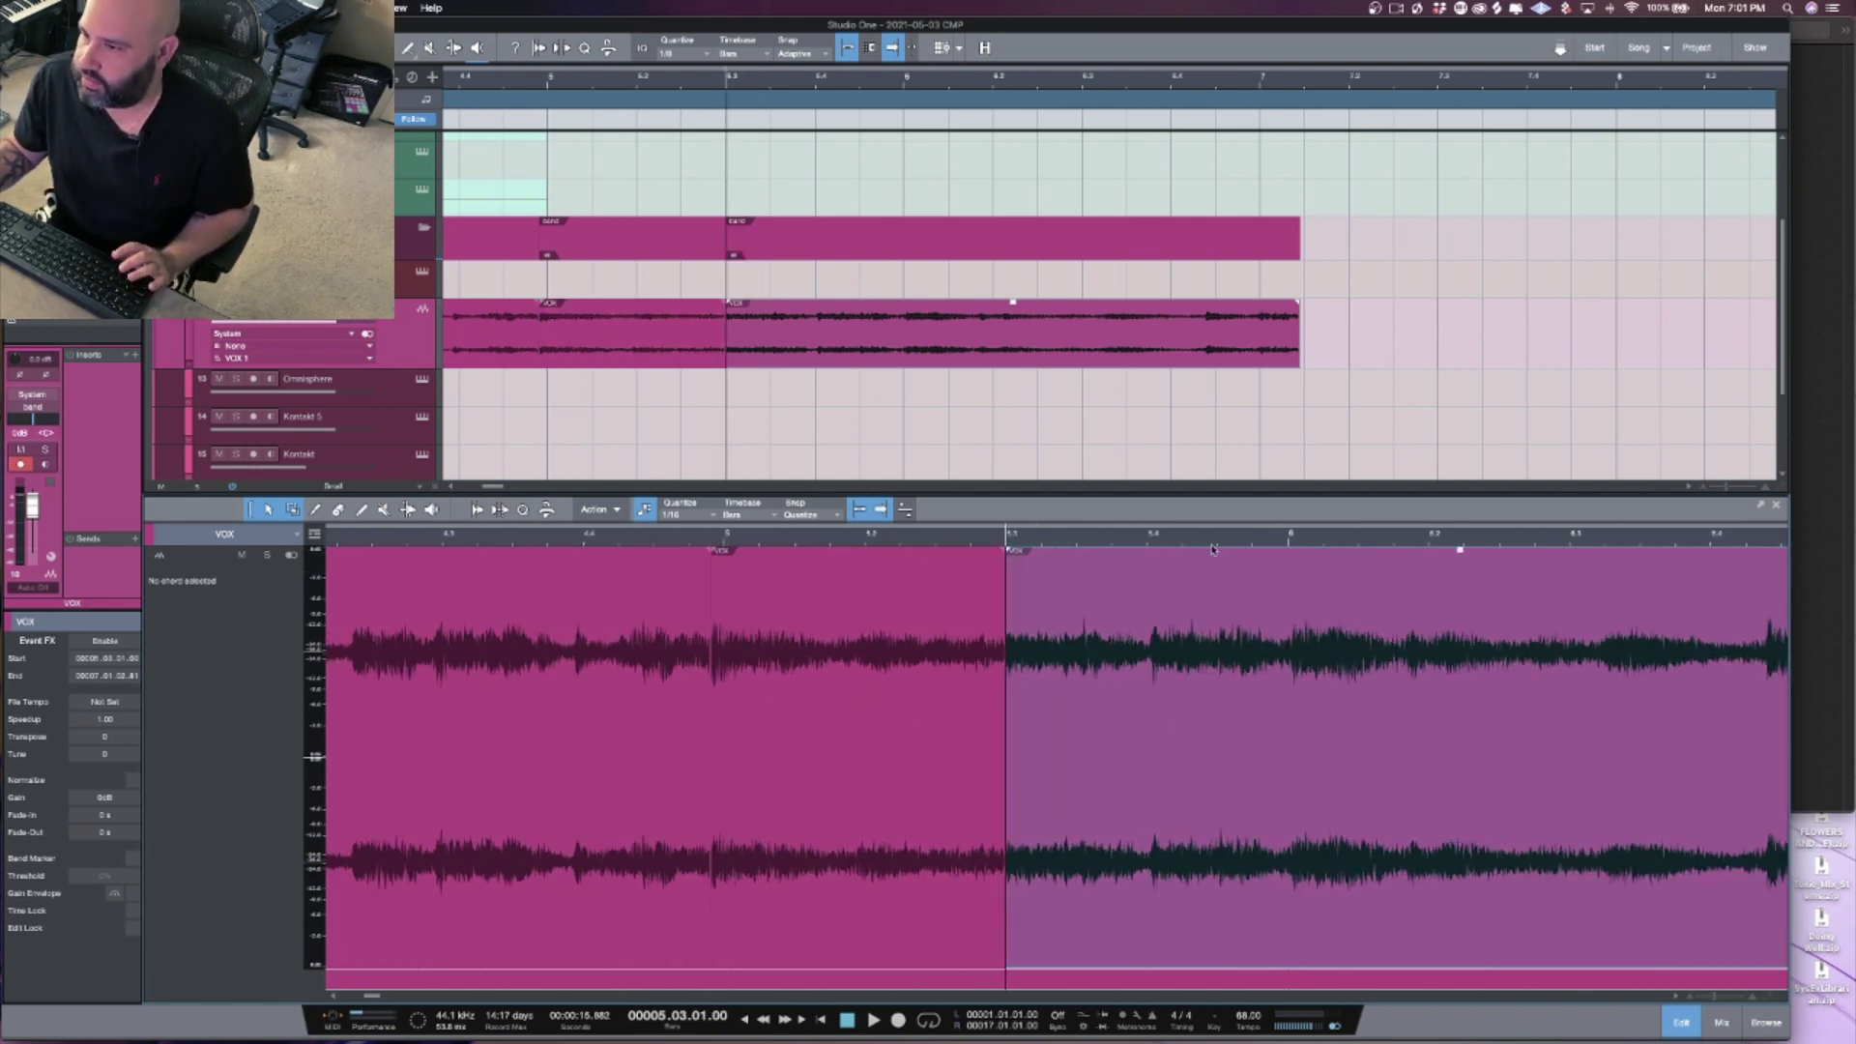
pyautogui.press('space')
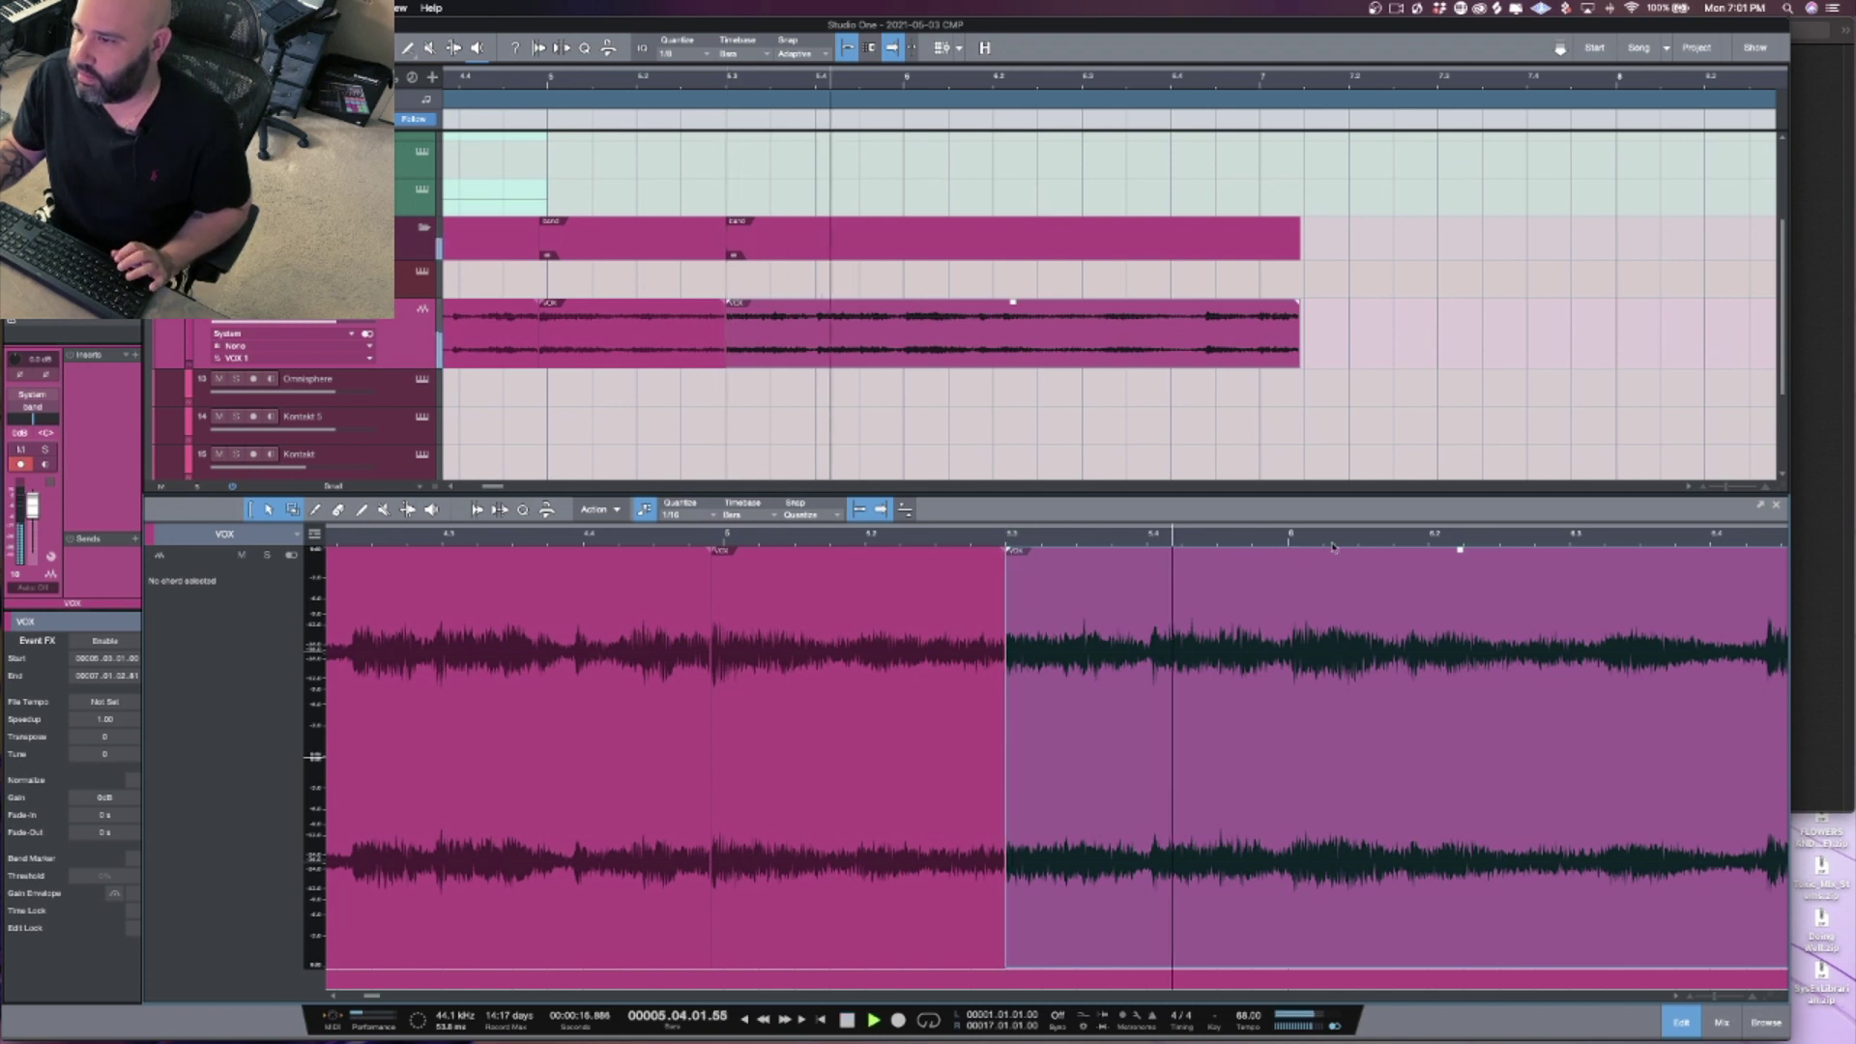
pyautogui.press('space')
pyautogui.click(1291, 535)
pyautogui.hotkey('alt', 'x')
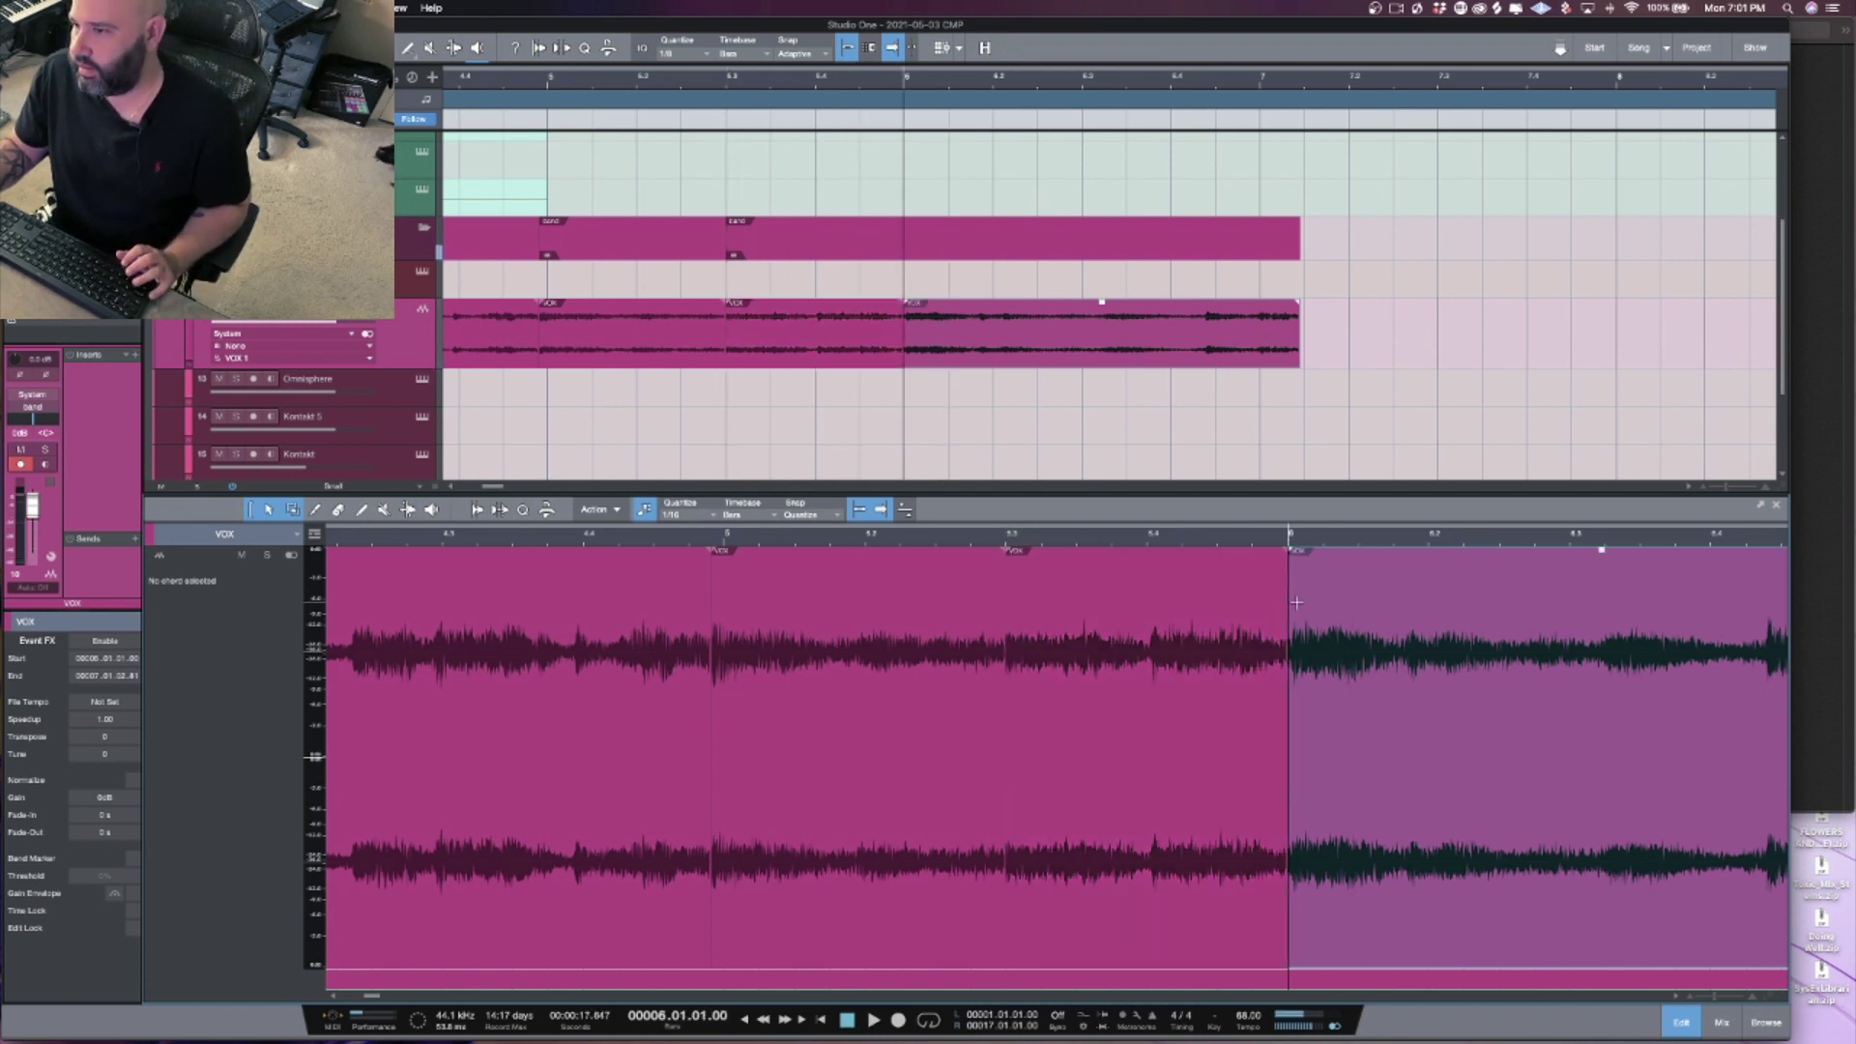
# Step: Play the last slice from bar 6 and split it at position 6.3.2
pyautogui.scroll(-4, 1340, 534)
pyautogui.press('space')
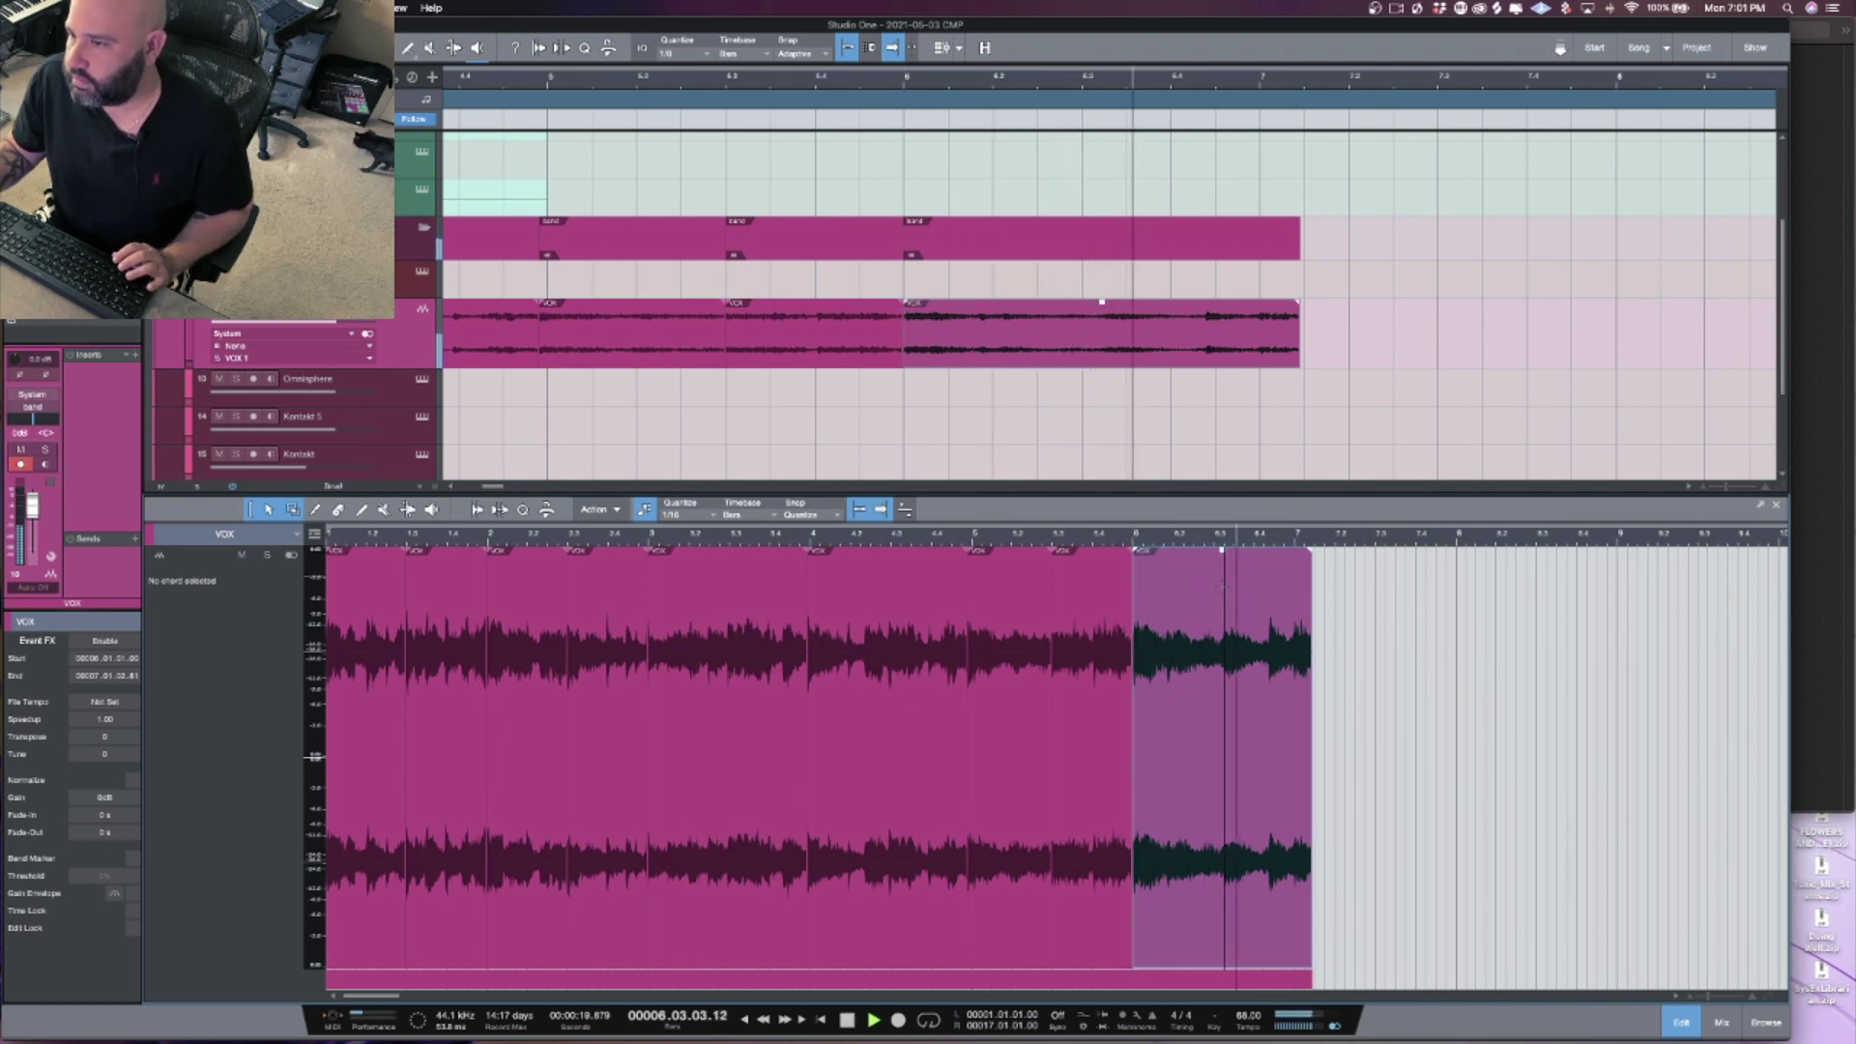
pyautogui.press('space')
pyautogui.click(1224, 535)
pyautogui.hotkey('alt', 'x')
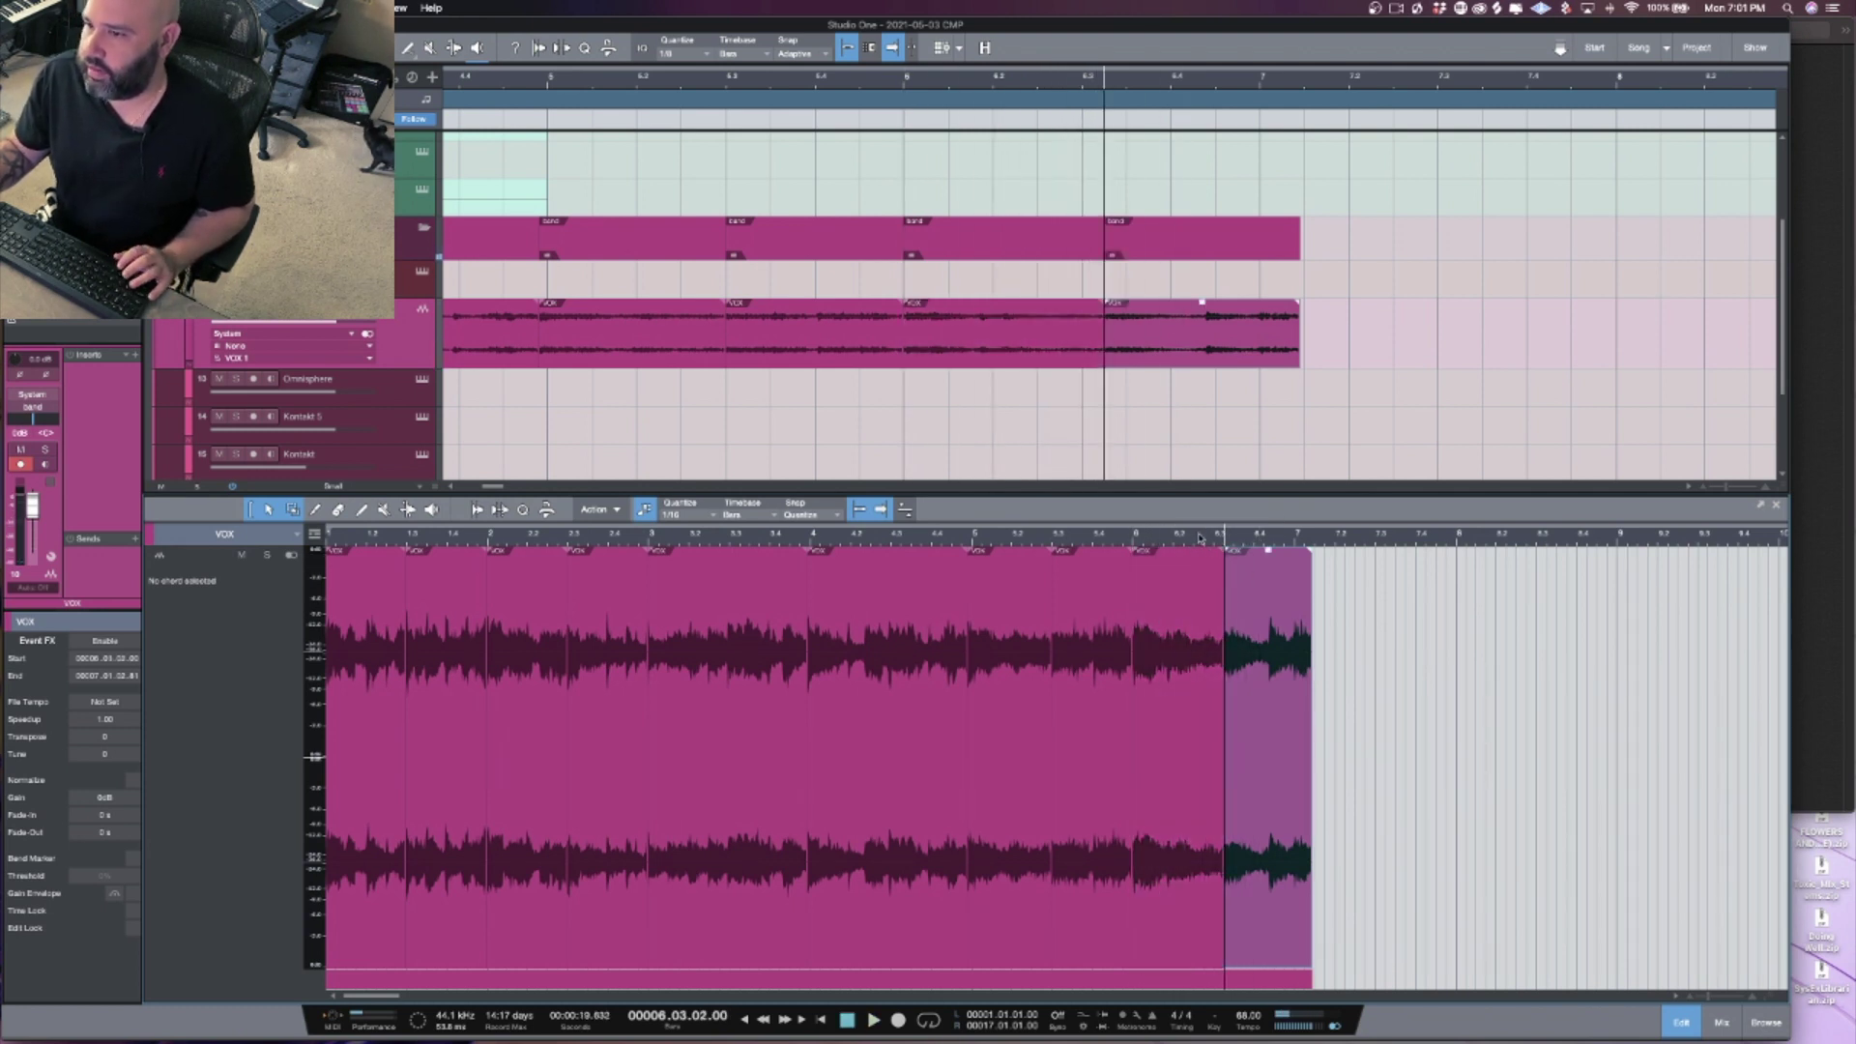
# Step: Select all the VOX slices and create autofades on them
pyautogui.scroll(-2, 1199, 538)
pyautogui.click(1042, 856)
pyautogui.moveTo(1043, 856); pyautogui.dragTo(329, 850)
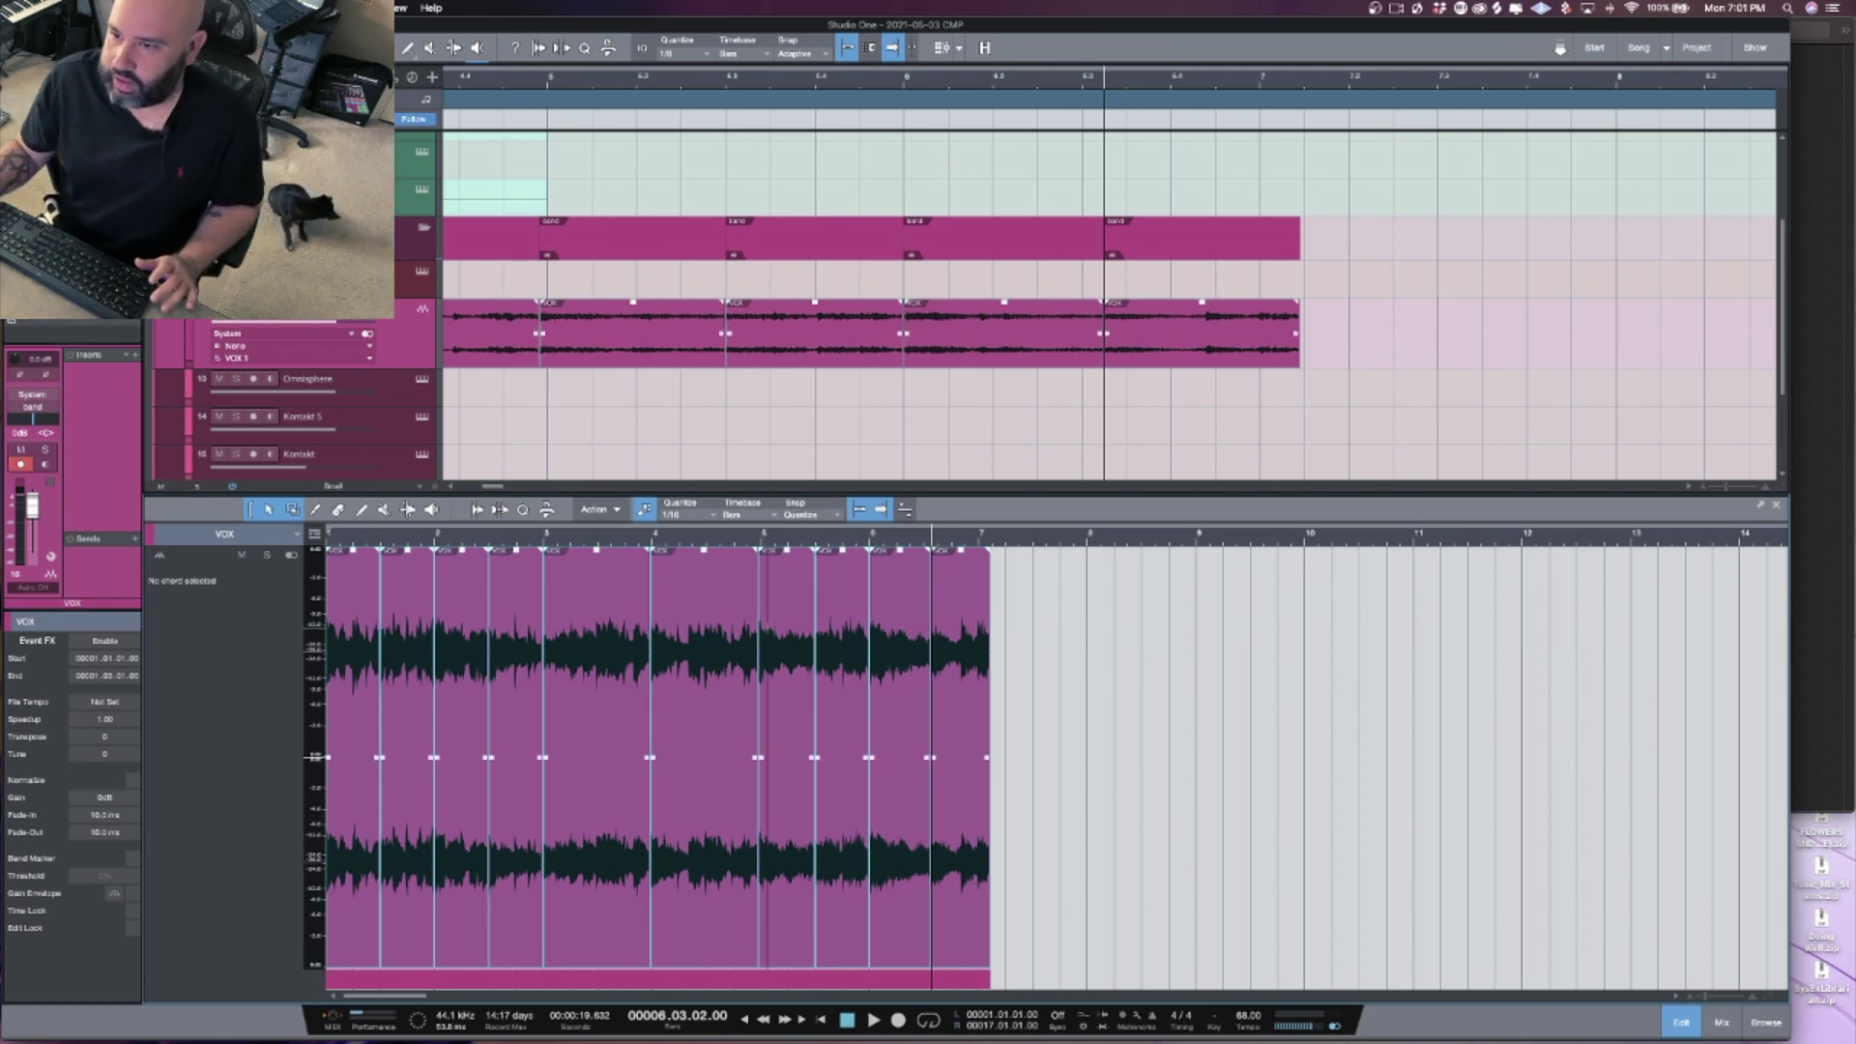
# Step: Send the selected VOX slices to a new SampleOne instrument and enable its Follow Song Tempo option
pyautogui.rightClick(608, 603)
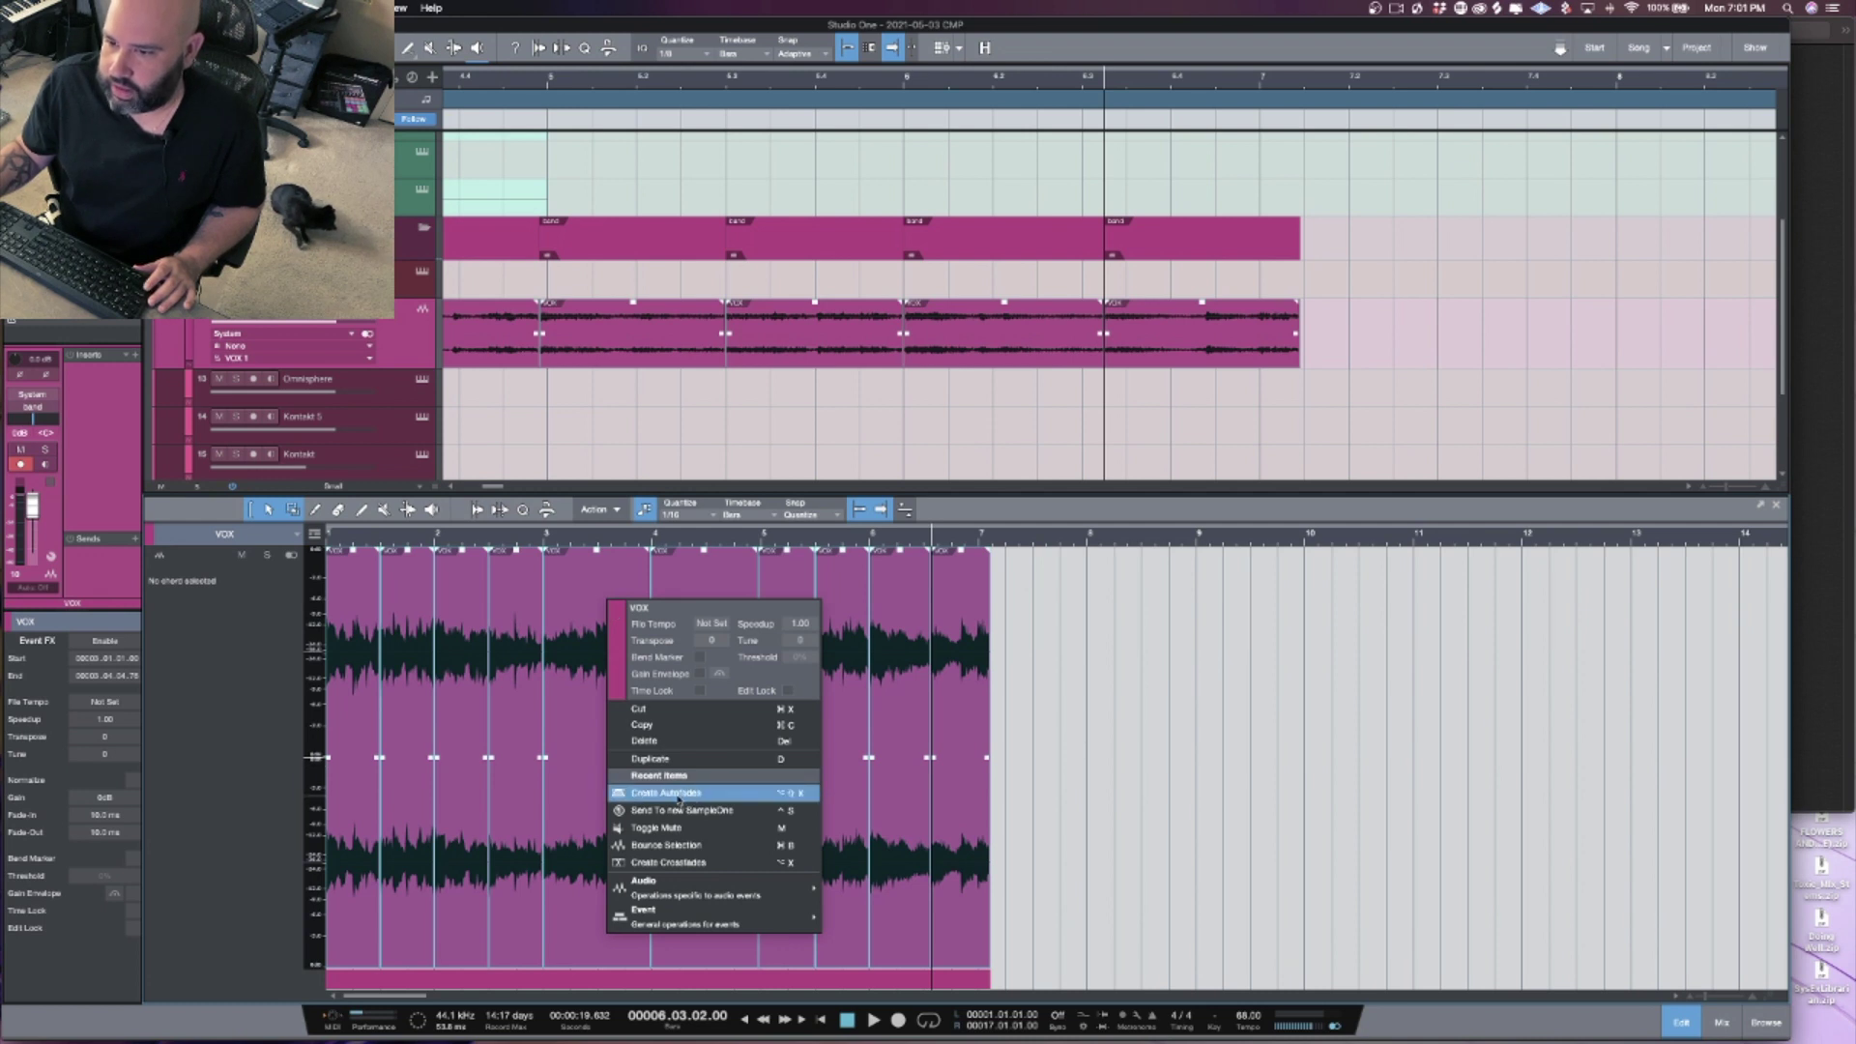
pyautogui.moveTo(696, 887)
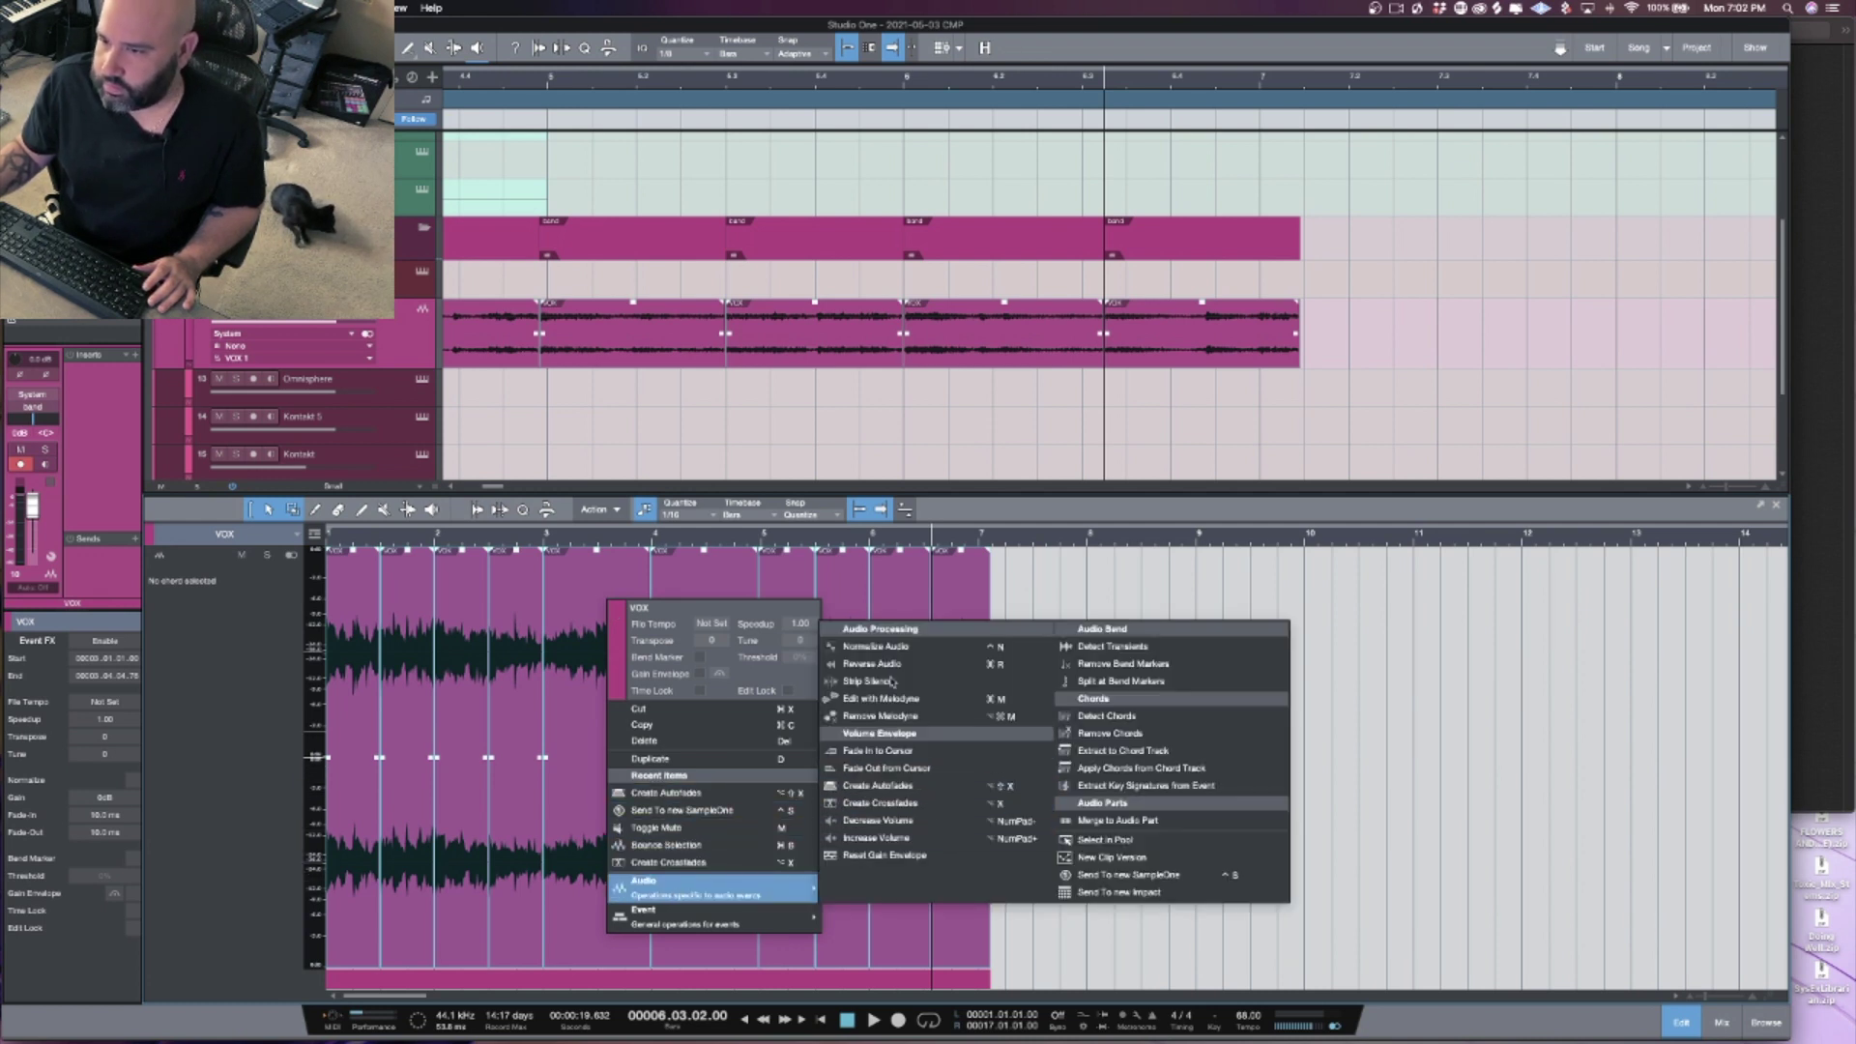
pyautogui.click(662, 538)
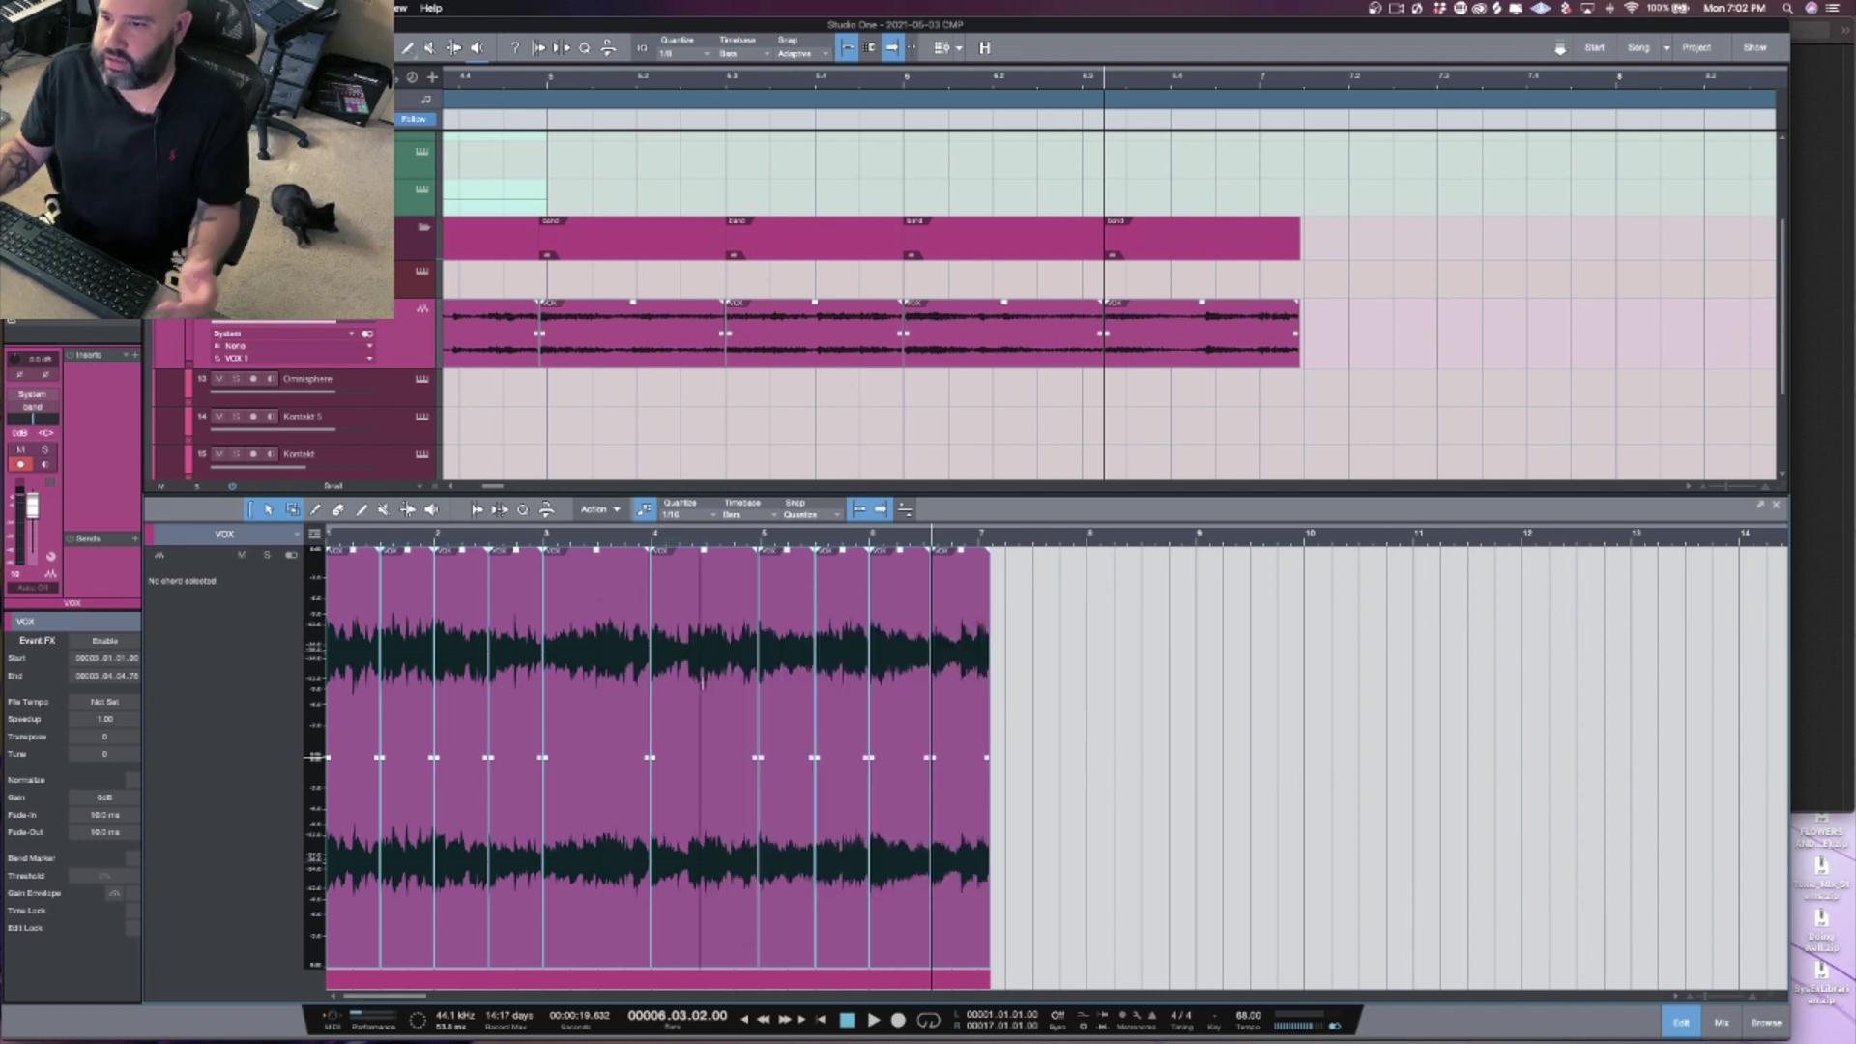
pyautogui.rightClick(704, 836)
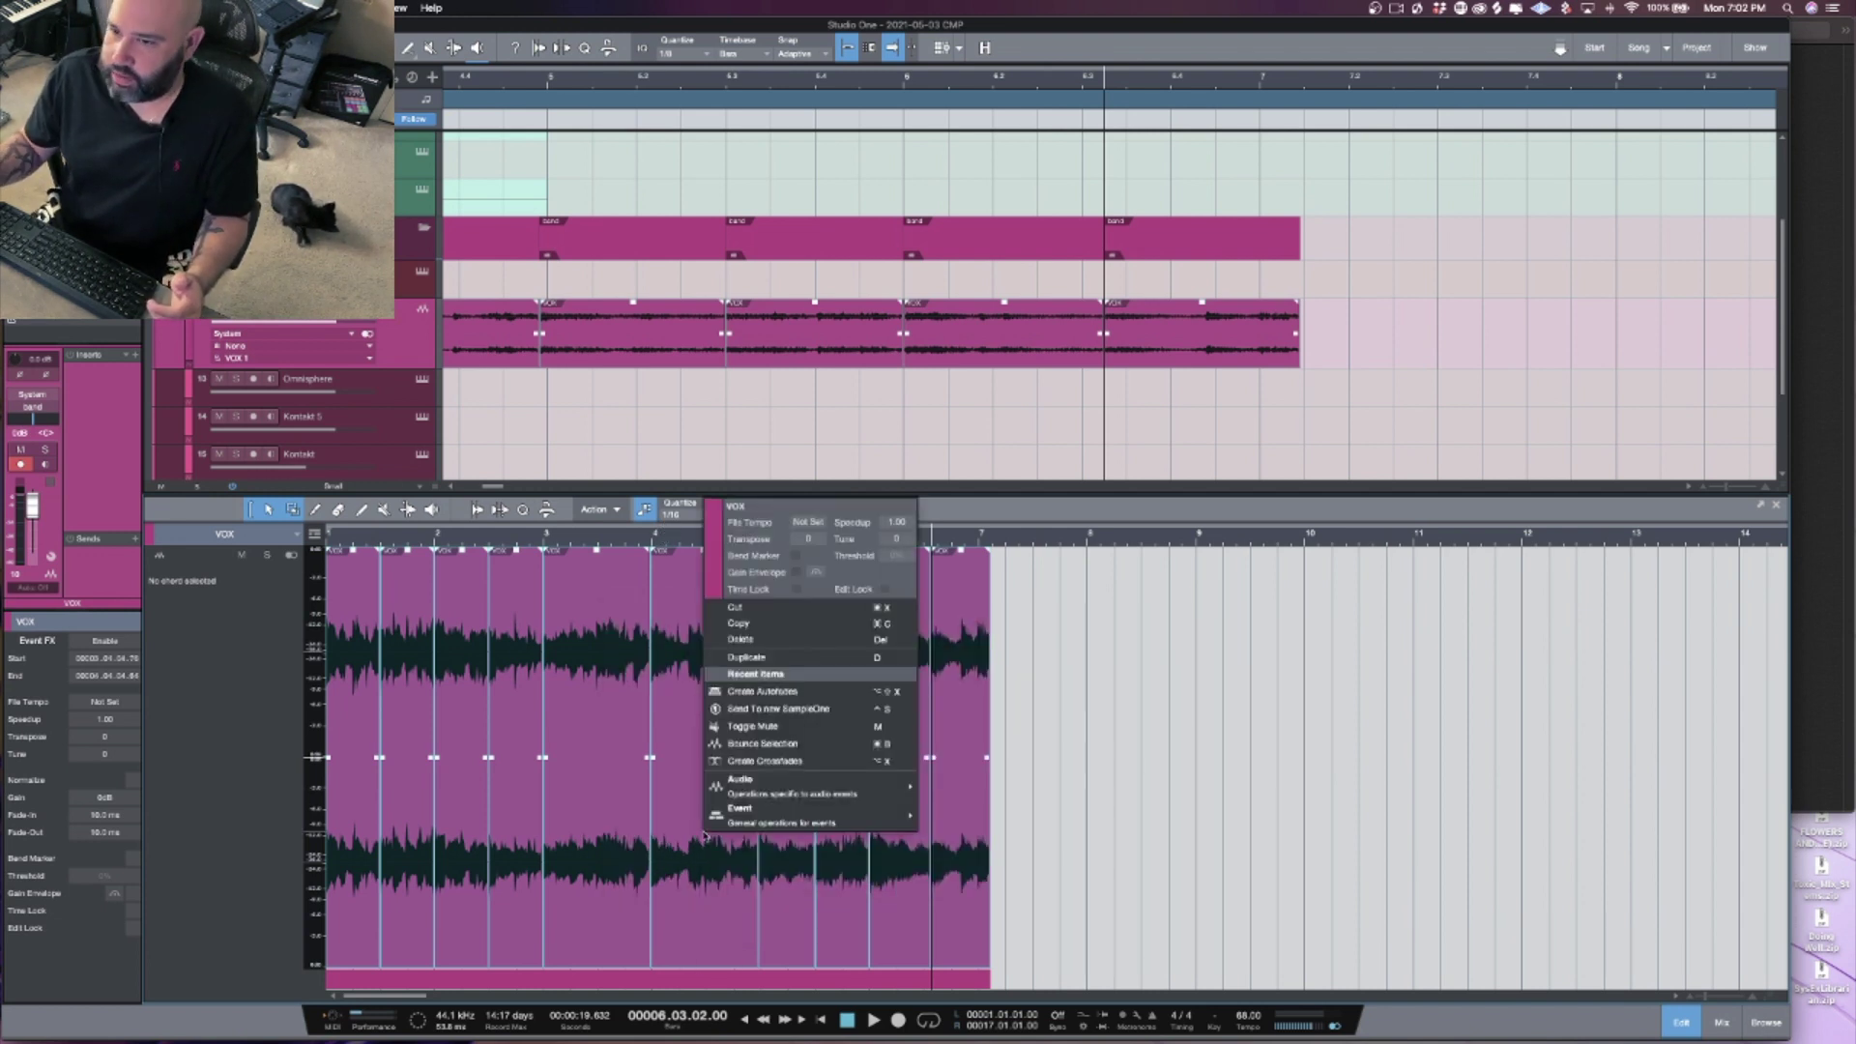
pyautogui.moveTo(782, 797)
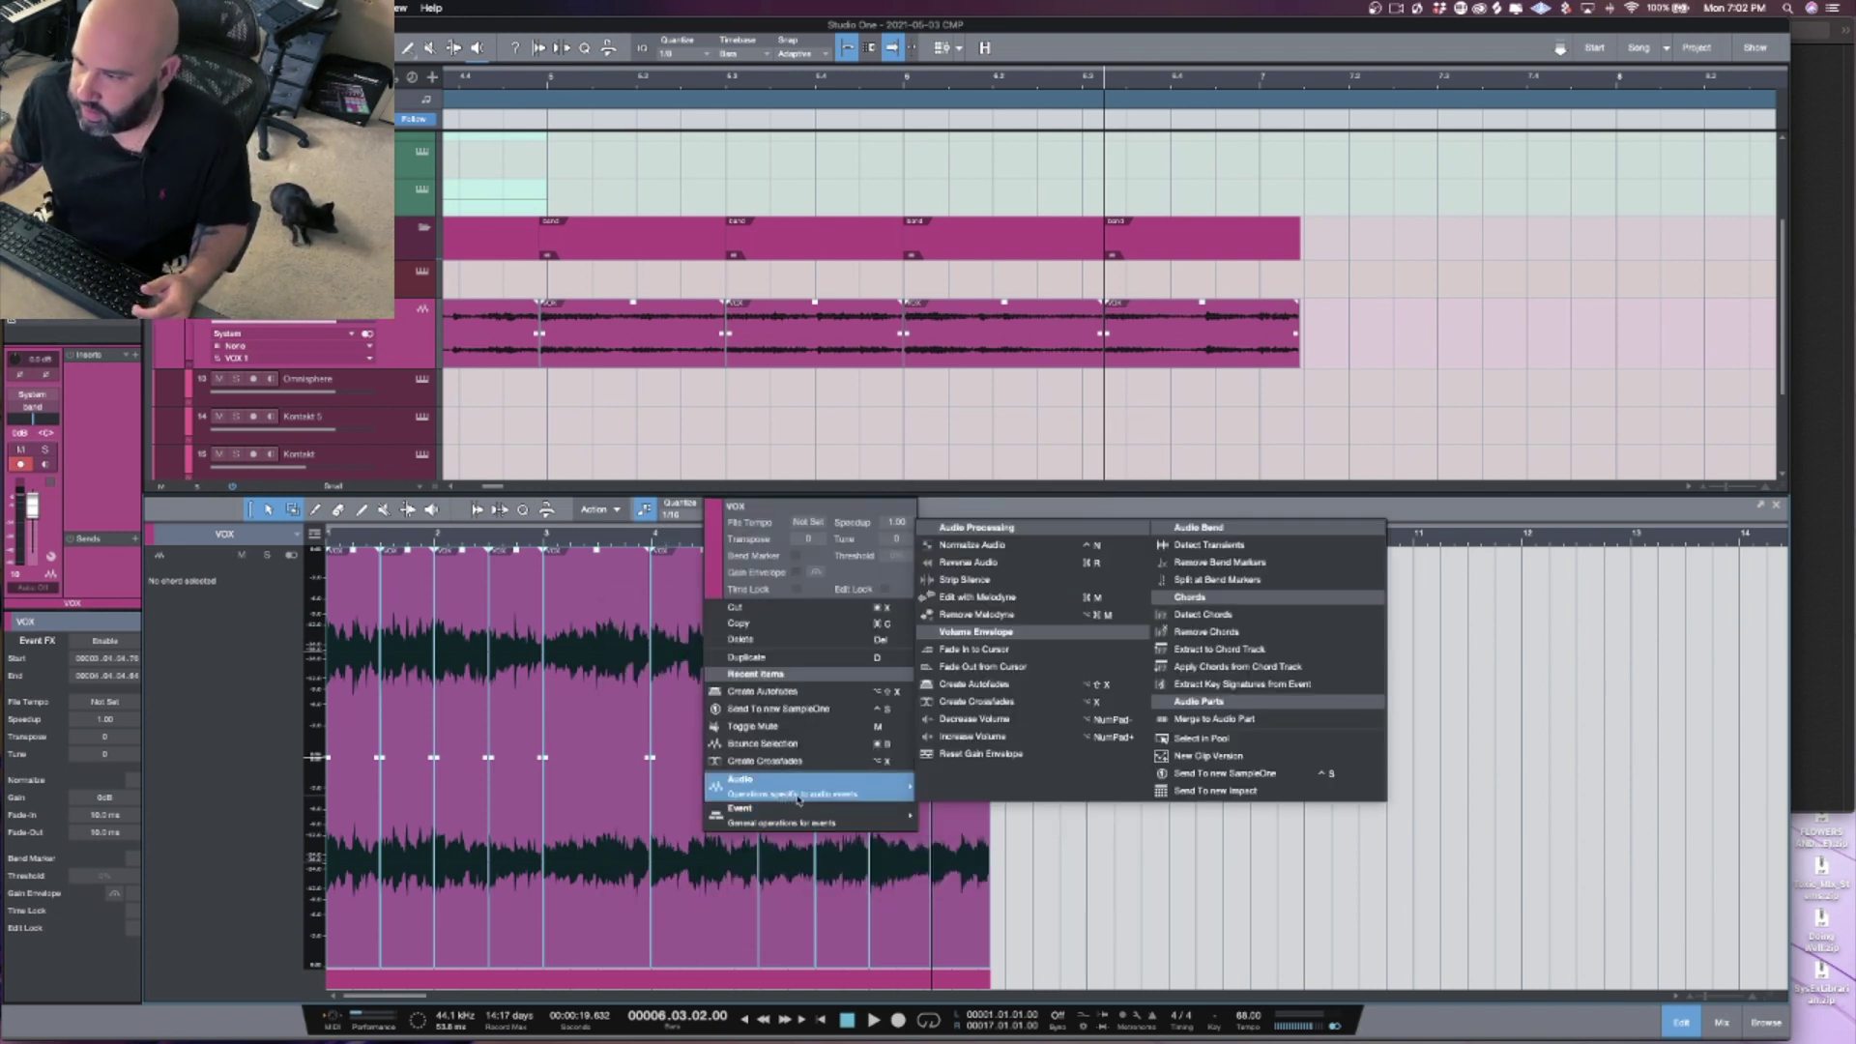
pyautogui.click(1224, 774)
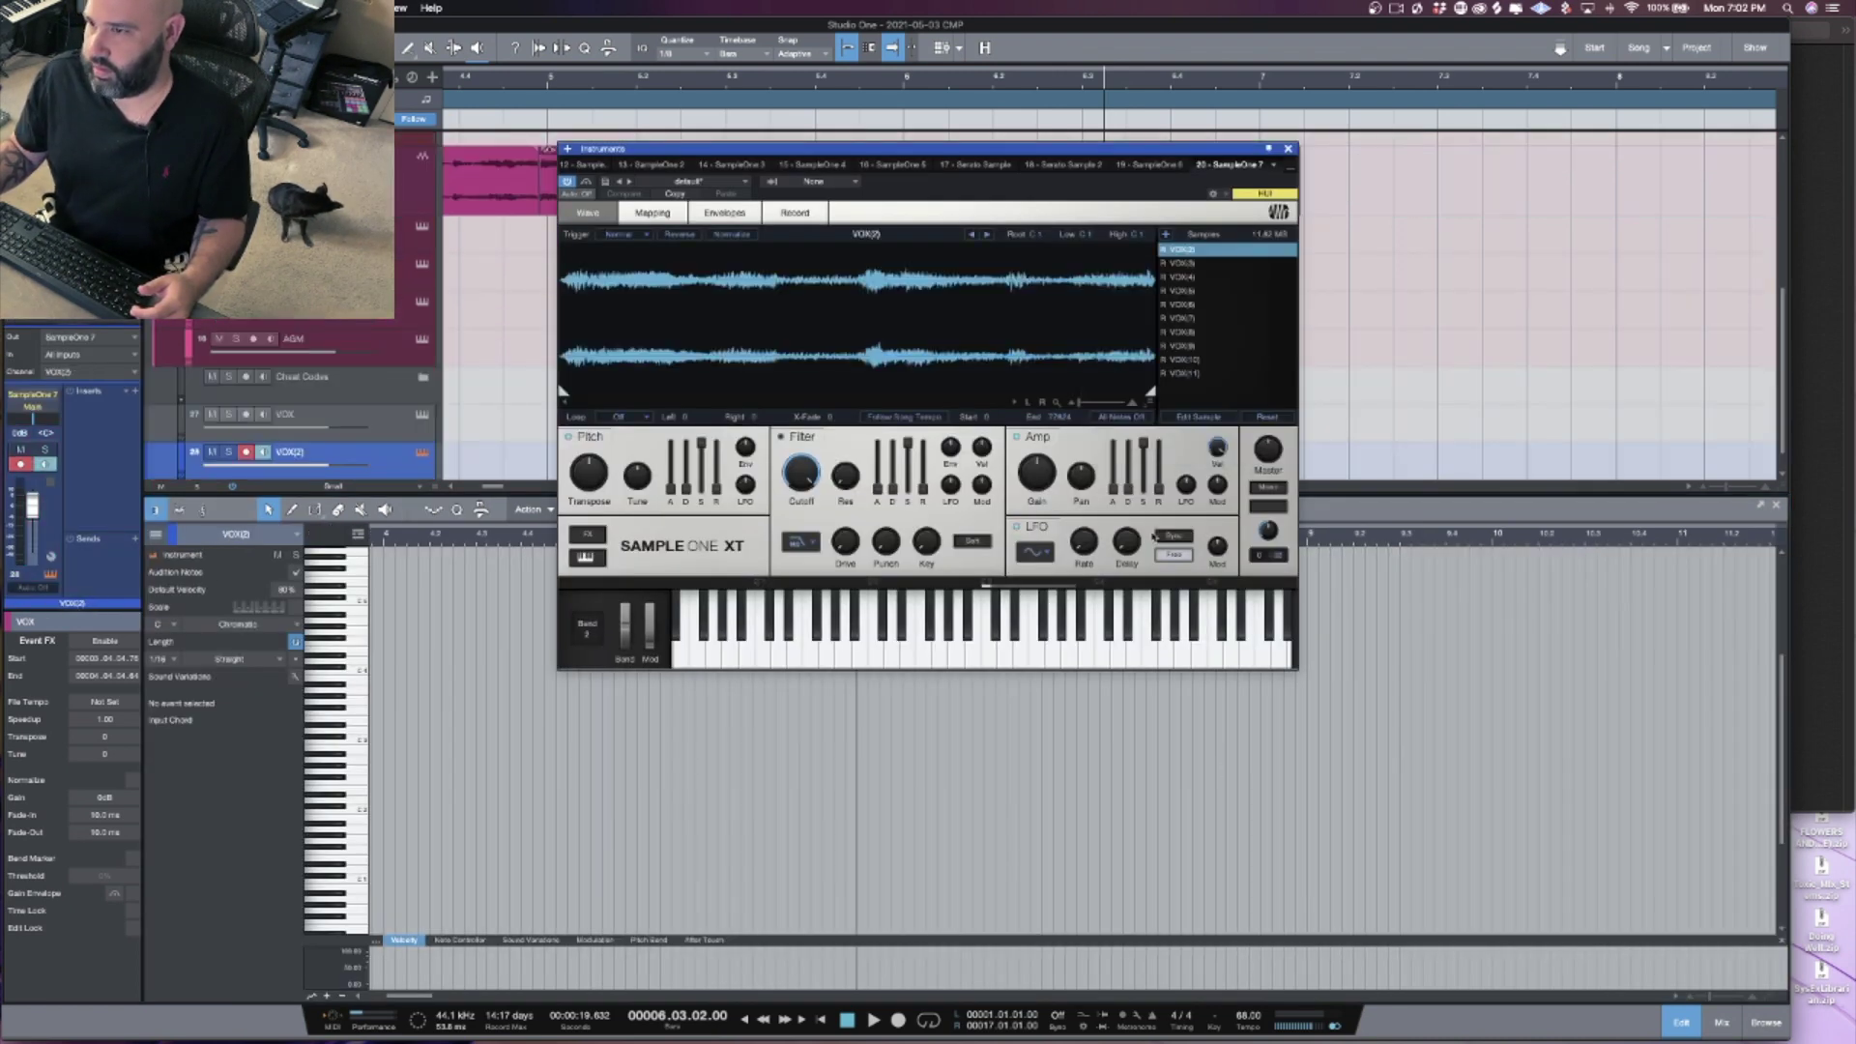
pyautogui.click(905, 416)
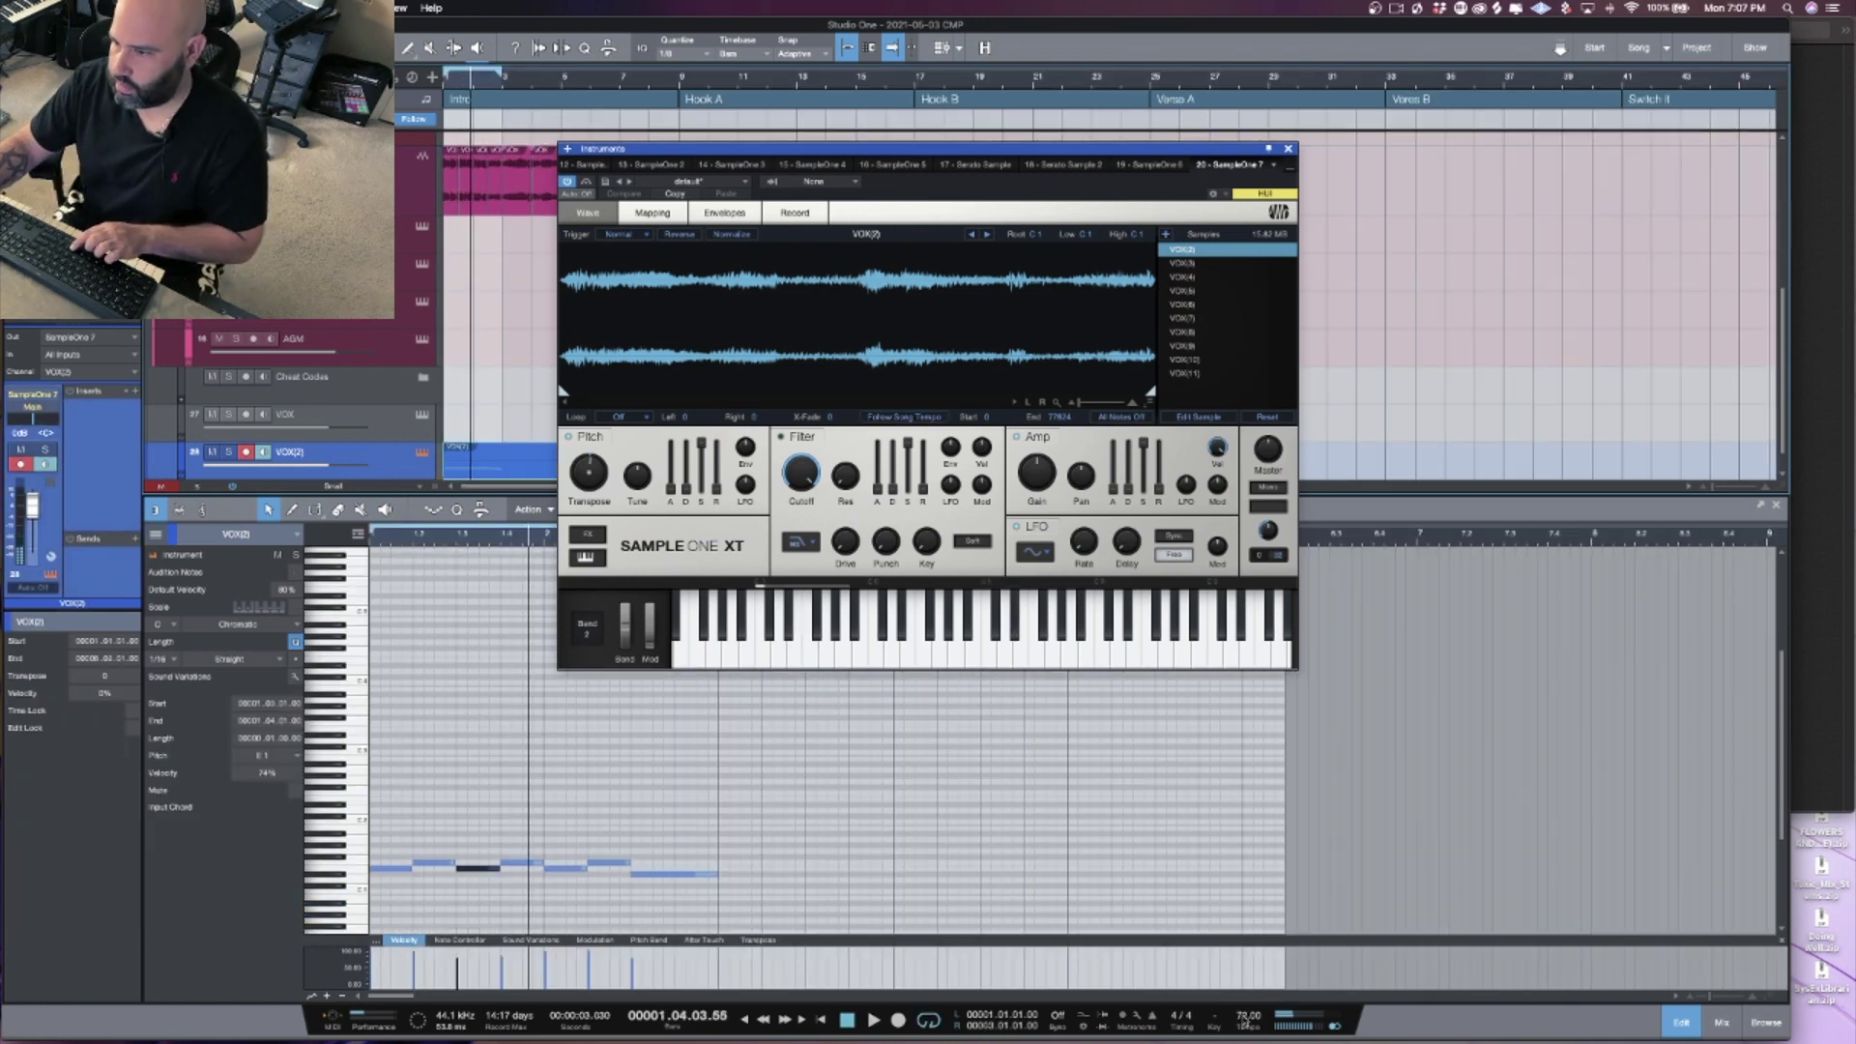
# Step: Set the song tempo to 75 and play the VOX(2) note pattern from the start
pyautogui.press('Return')
pyautogui.press(',')
pyautogui.press('space')
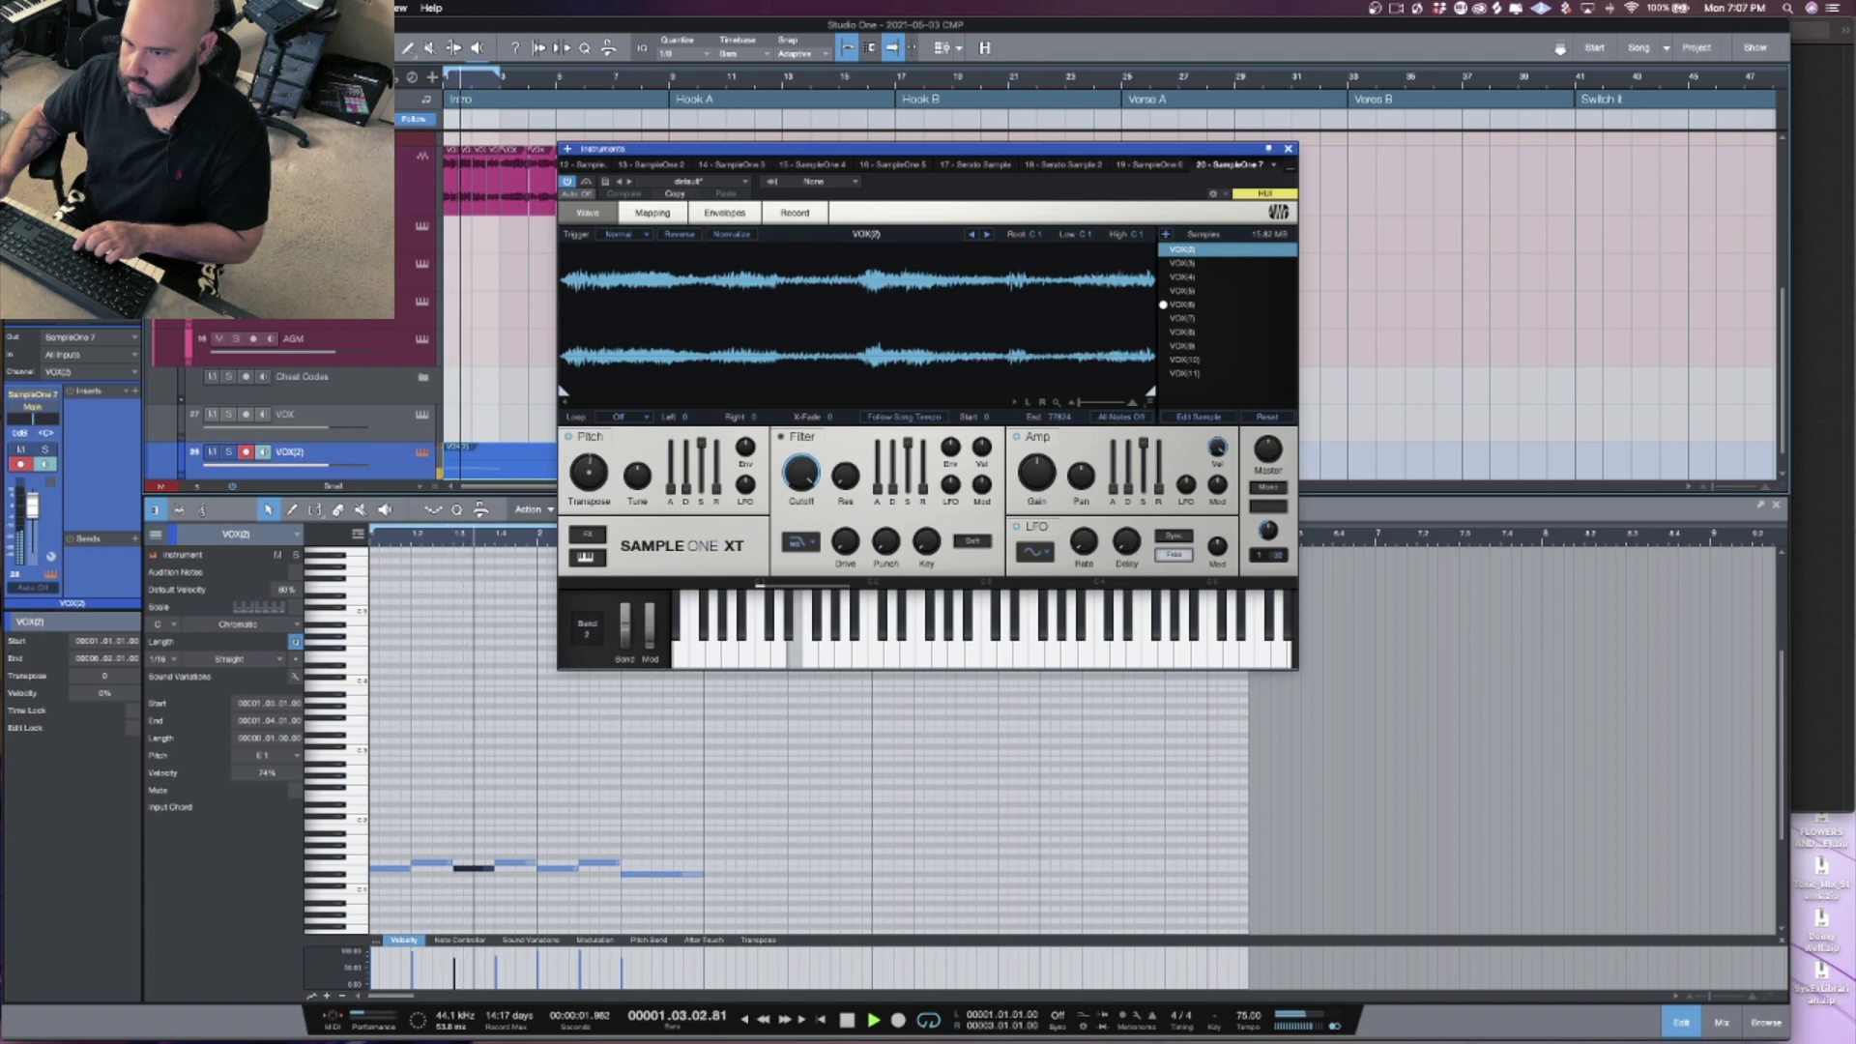
# Step: Enable SampleOne's filter as HP12 Ladder, lower its cutoff during playback, and close the instrument window
pyautogui.press('space')
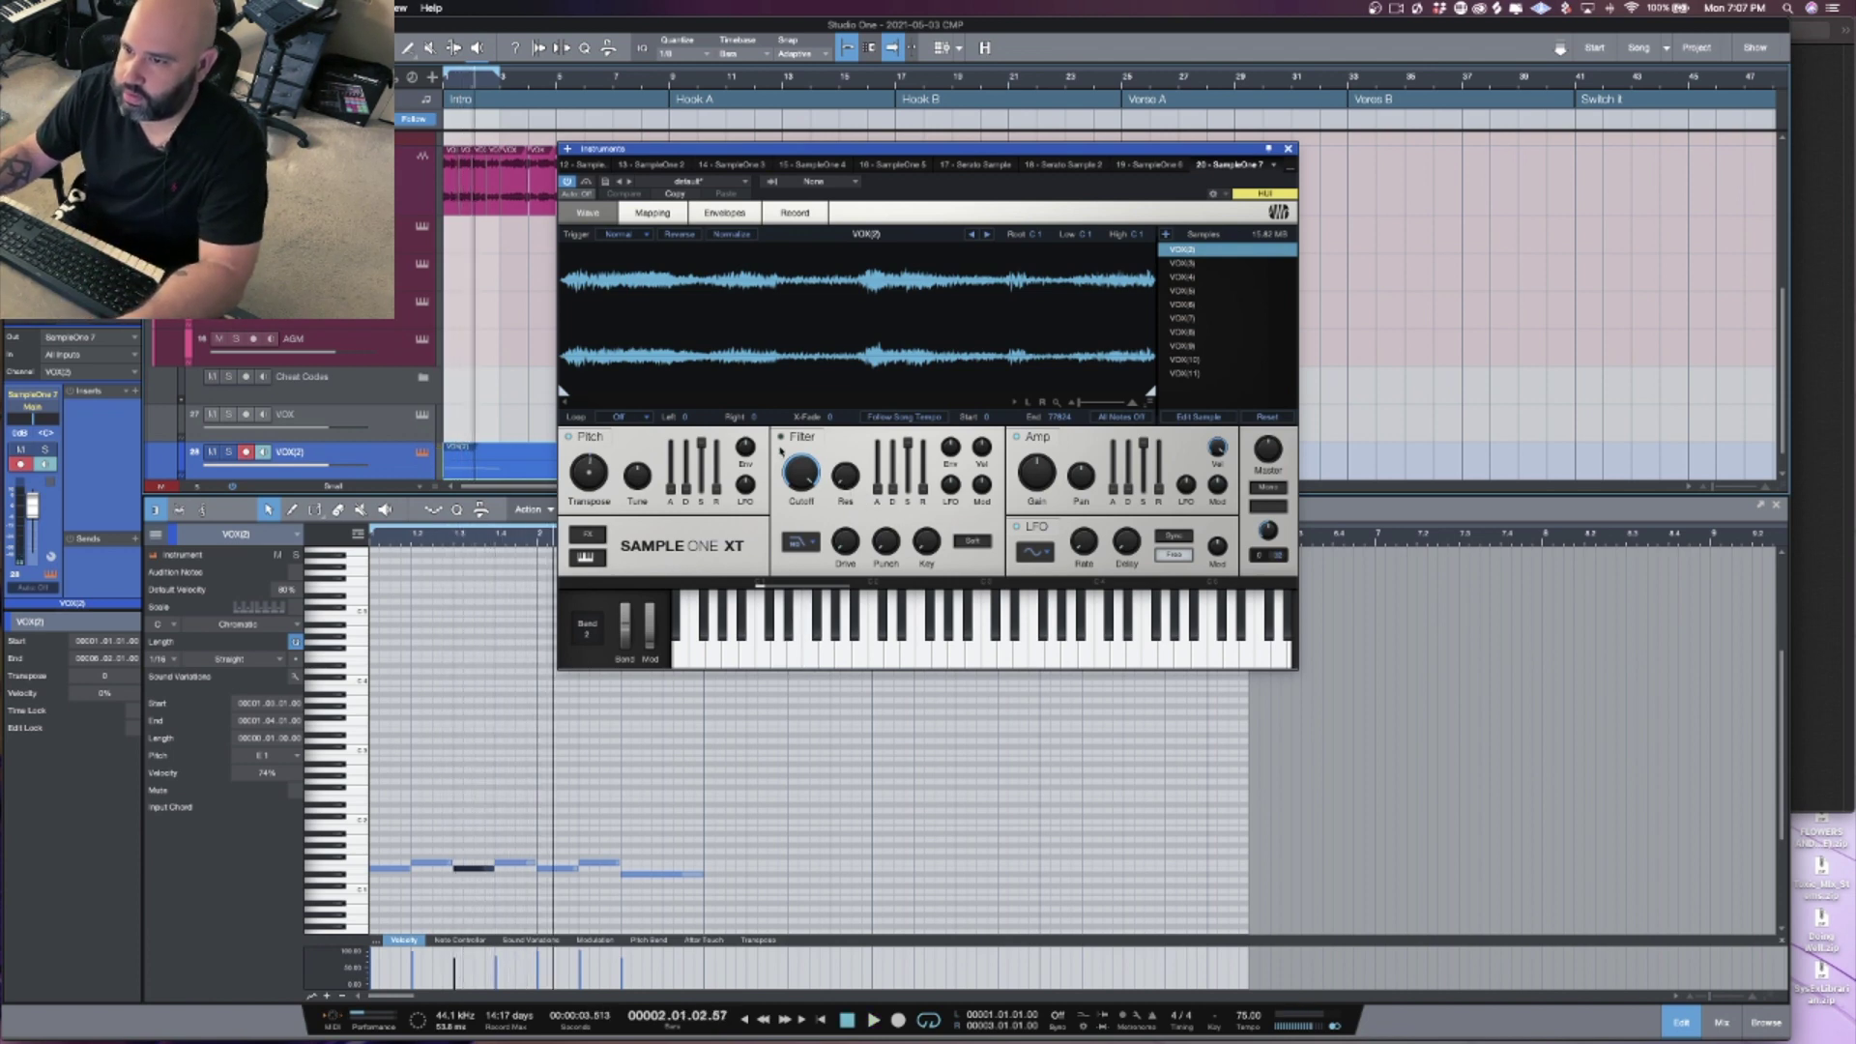
pyautogui.click(811, 547)
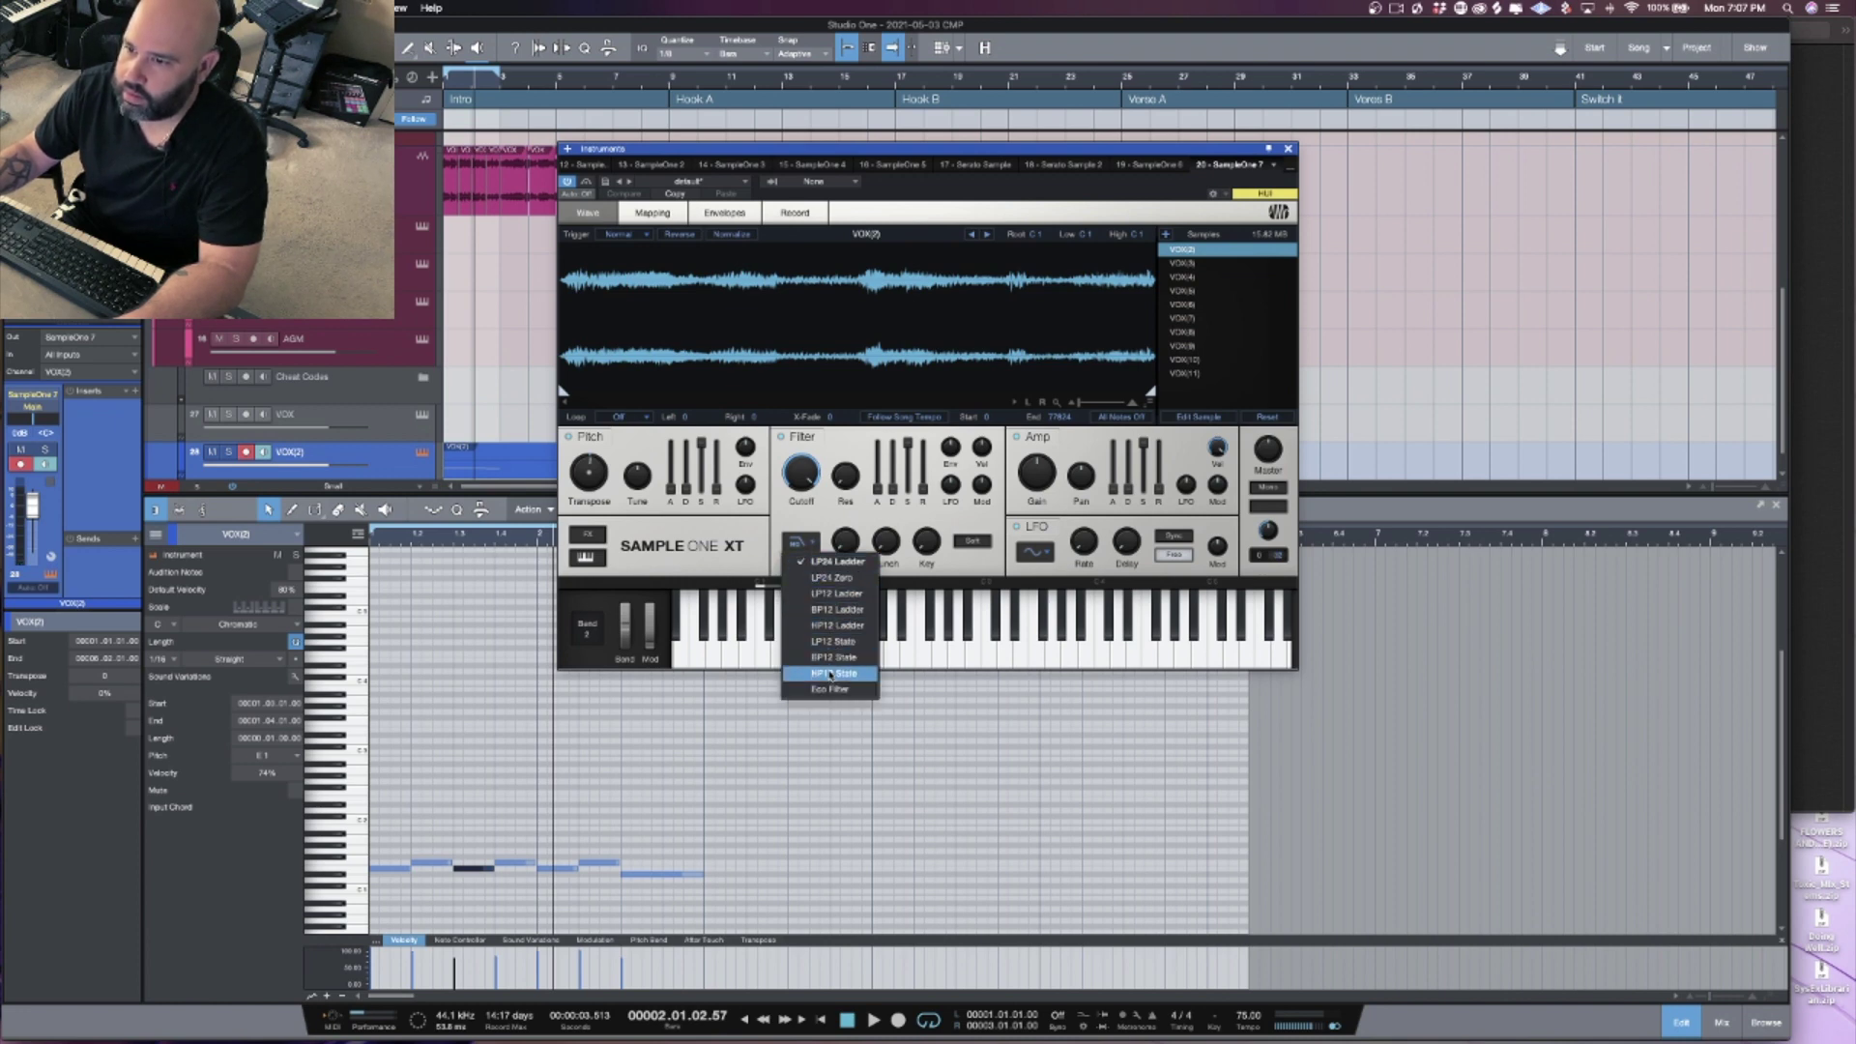
pyautogui.click(843, 626)
pyautogui.press('space')
pyautogui.moveTo(811, 485); pyautogui.dragTo(795, 576)
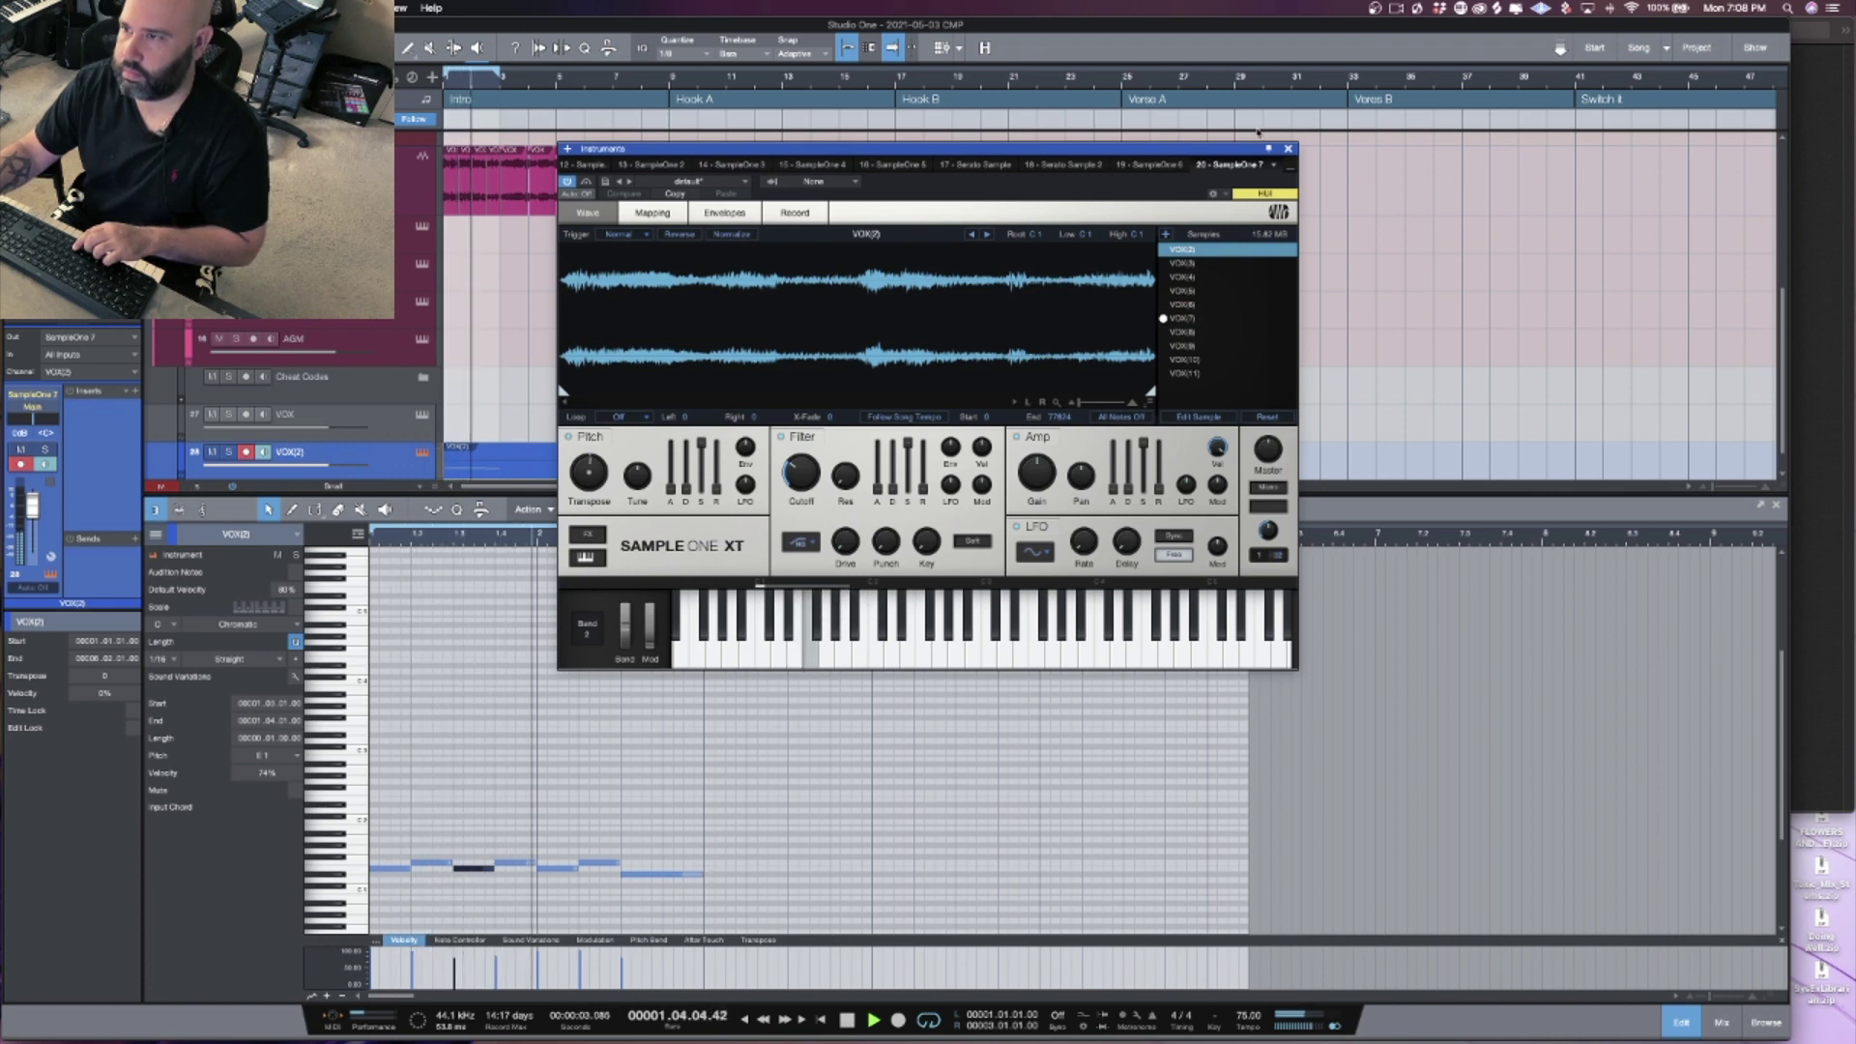
pyautogui.click(1287, 148)
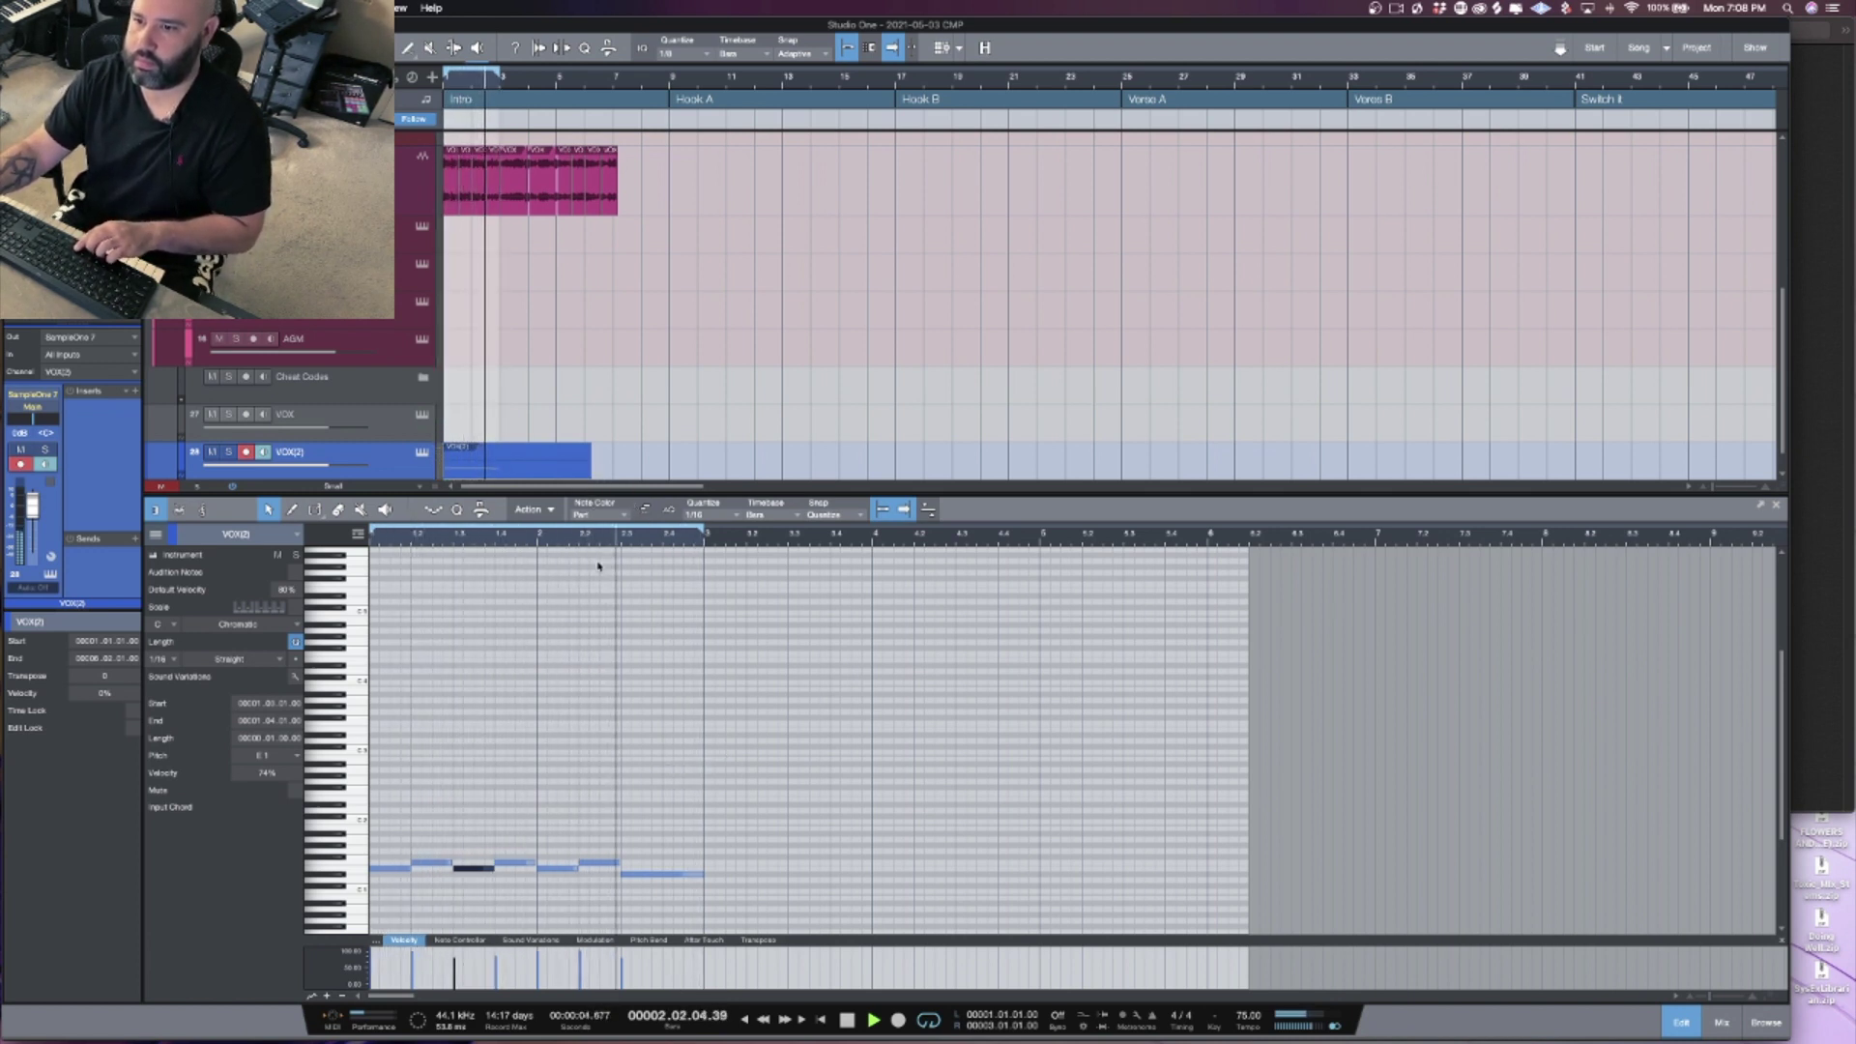
# Step: Shorten the VOX(2) instrument part so it ends at bar 3 and bounce it to an audio track
pyautogui.press('space')
pyautogui.moveTo(593, 465); pyautogui.dragTo(503, 463)
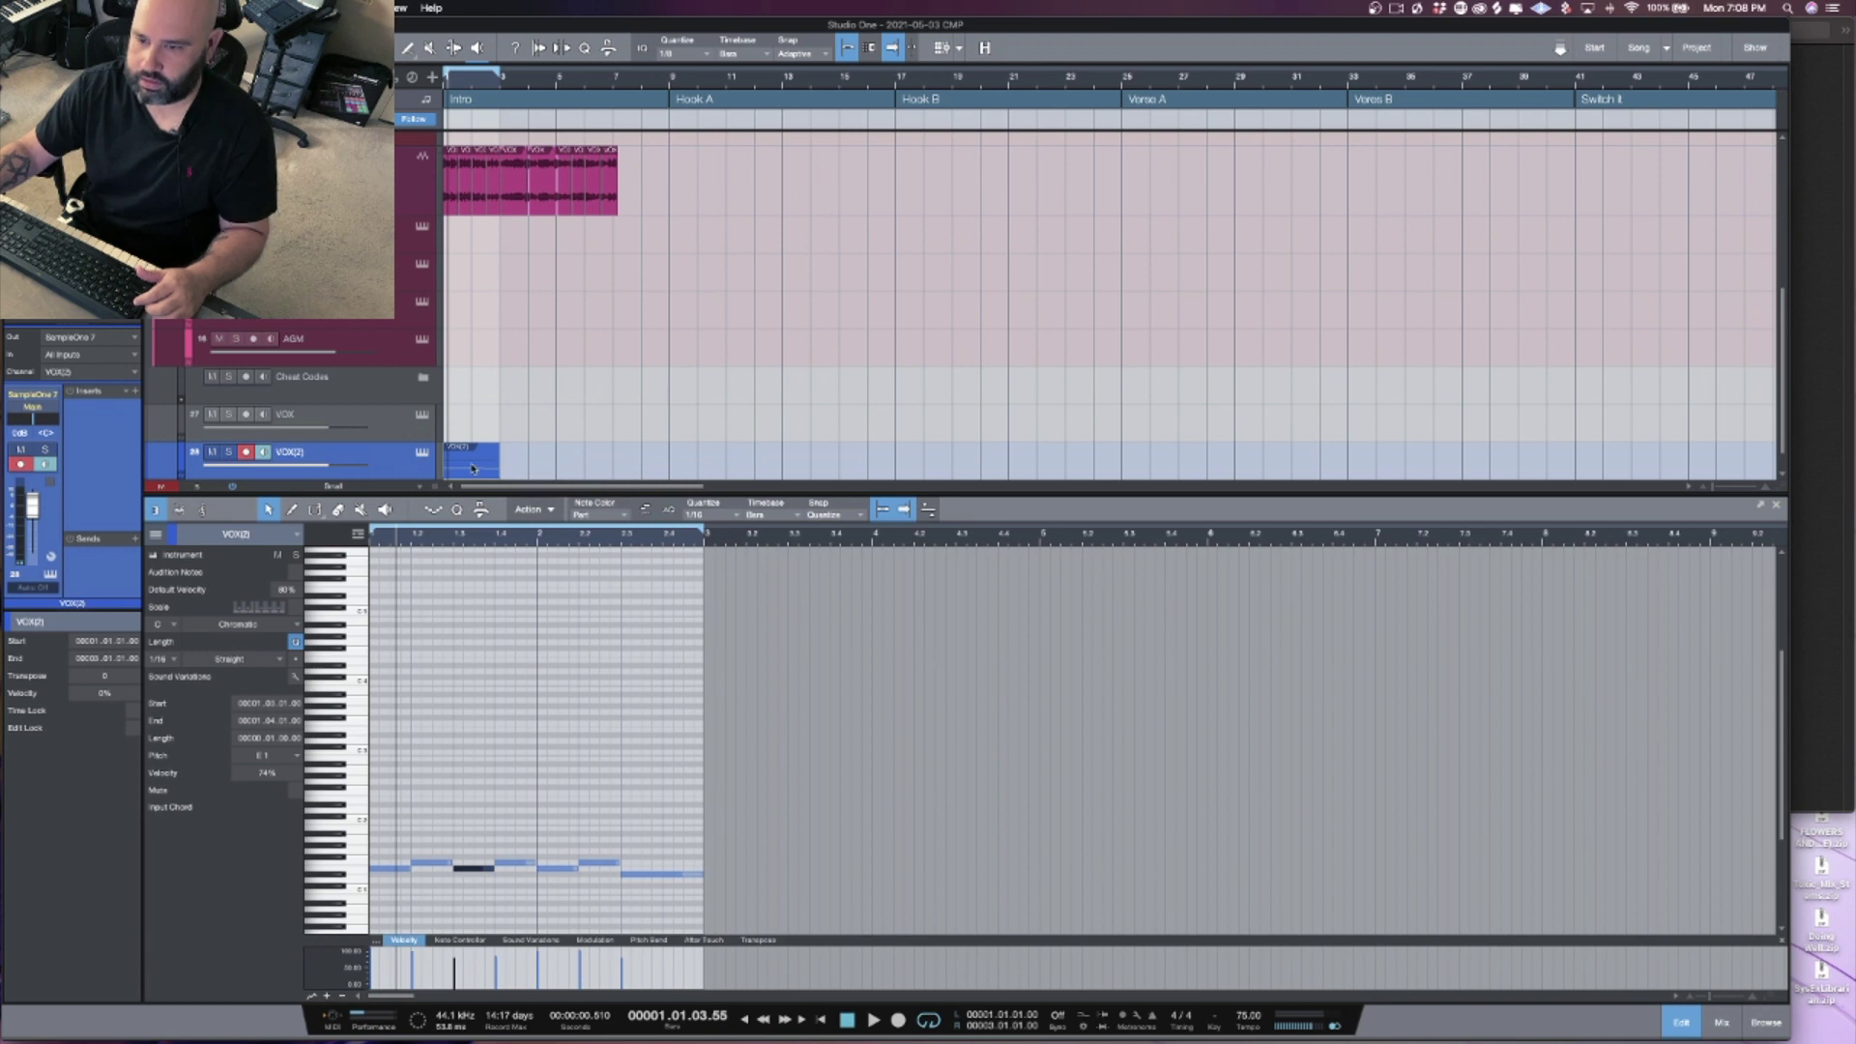
pyautogui.press('super+b')
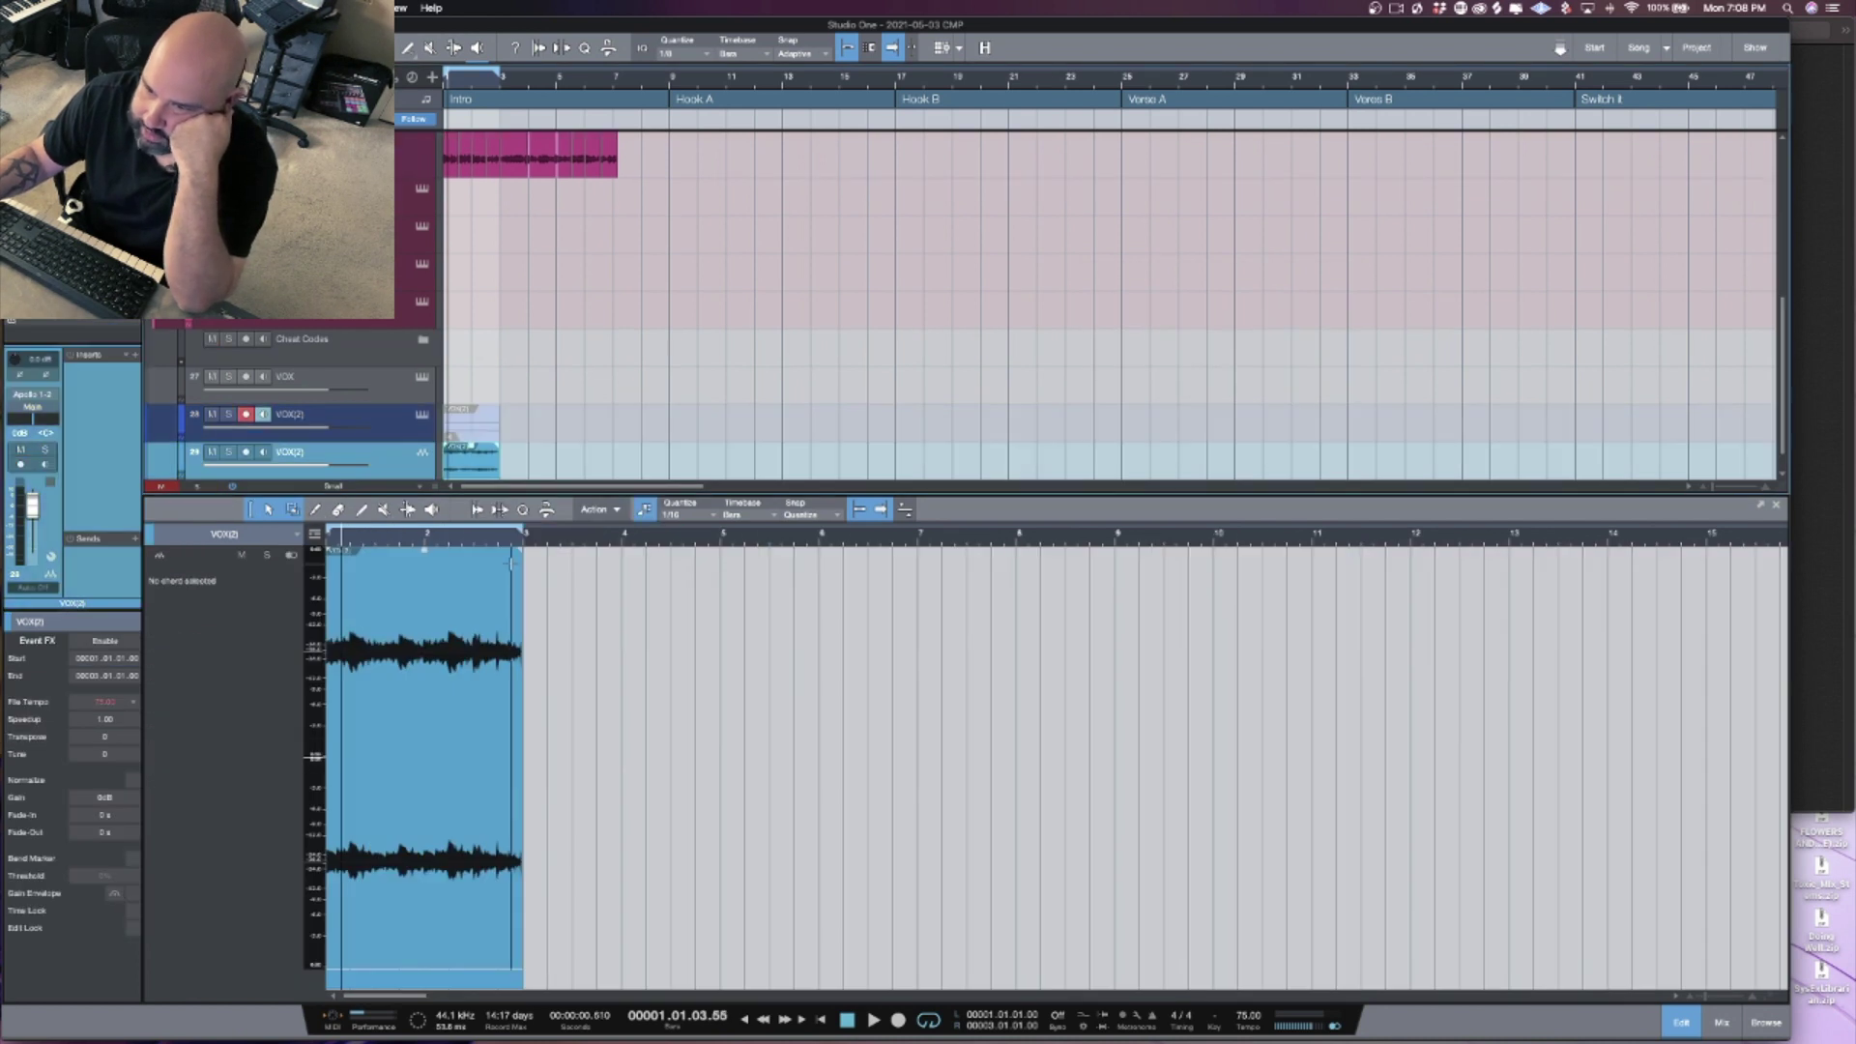
# Step: Trim the end of the bounced VOX(2) audio event slightly before bar 3
pyautogui.moveTo(515, 541); pyautogui.dragTo(547, 623)
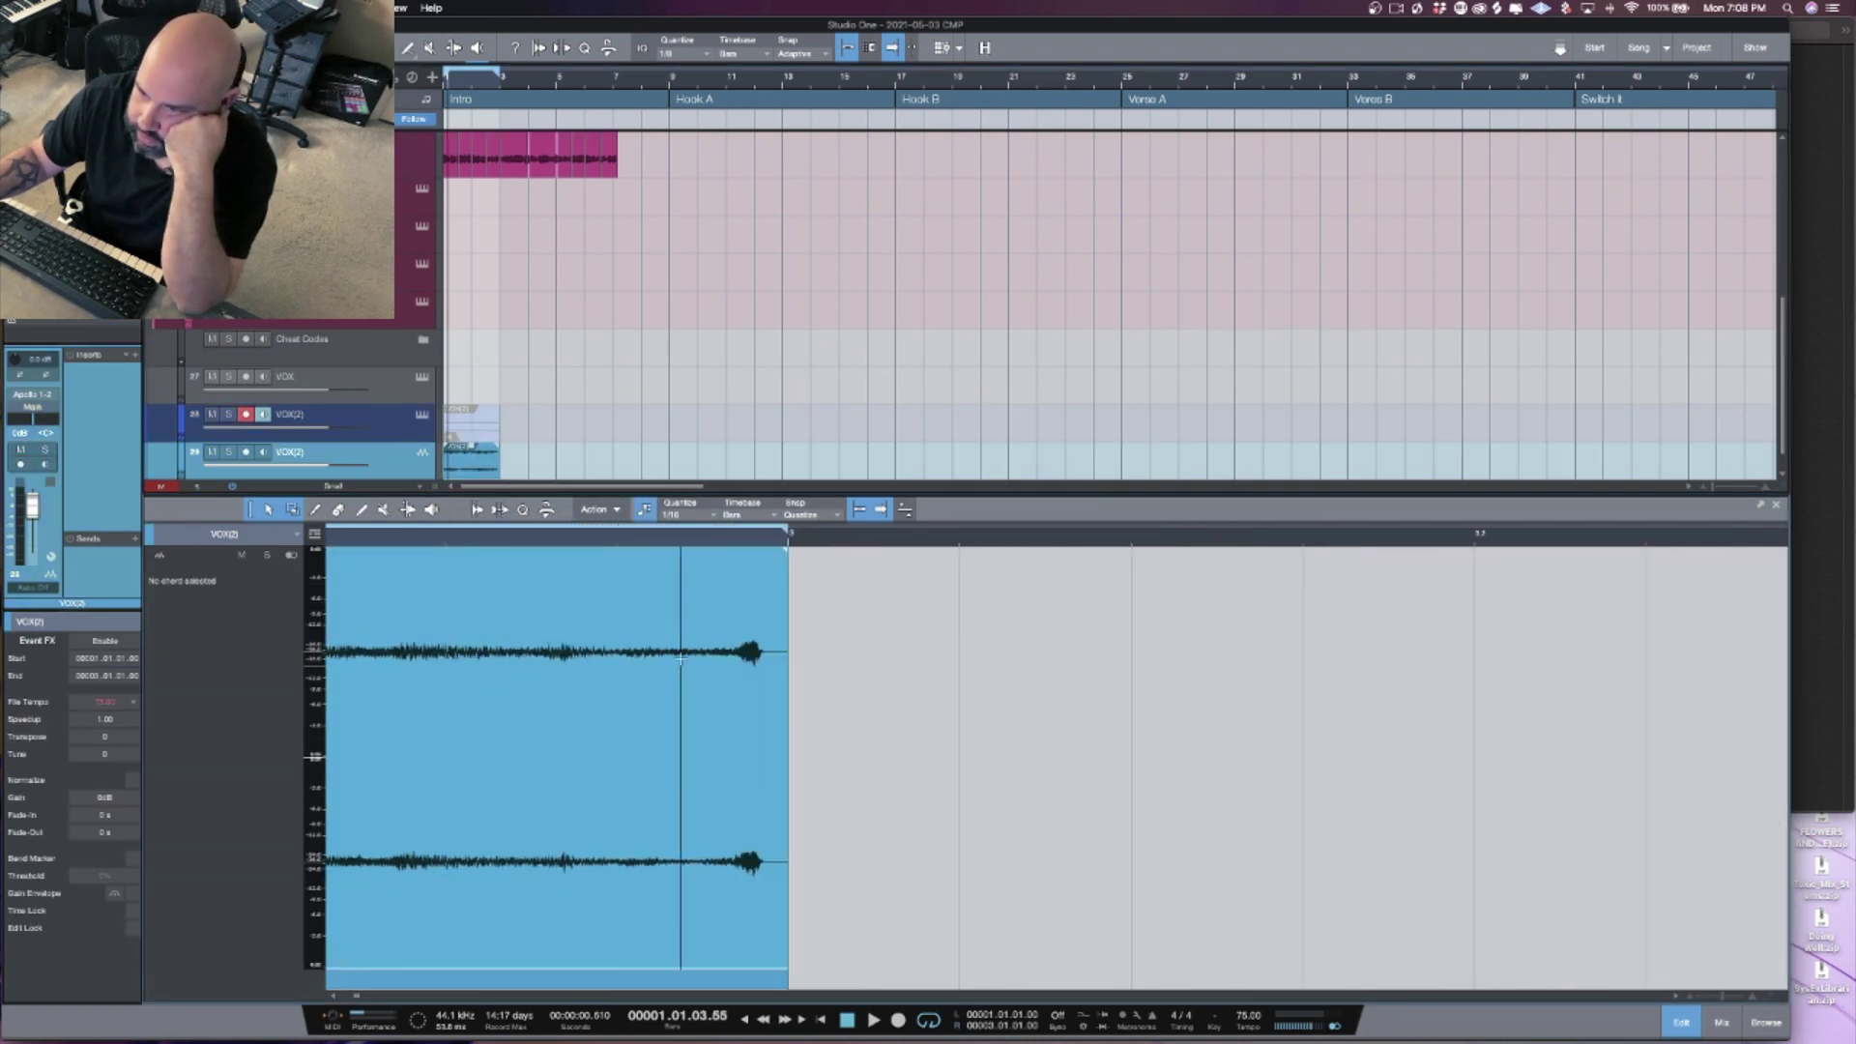
pyautogui.moveTo(757, 544); pyautogui.dragTo(787, 582)
pyautogui.moveTo(929, 657); pyautogui.dragTo(819, 663)
pyautogui.moveTo(818, 561); pyautogui.dragTo(797, 447)
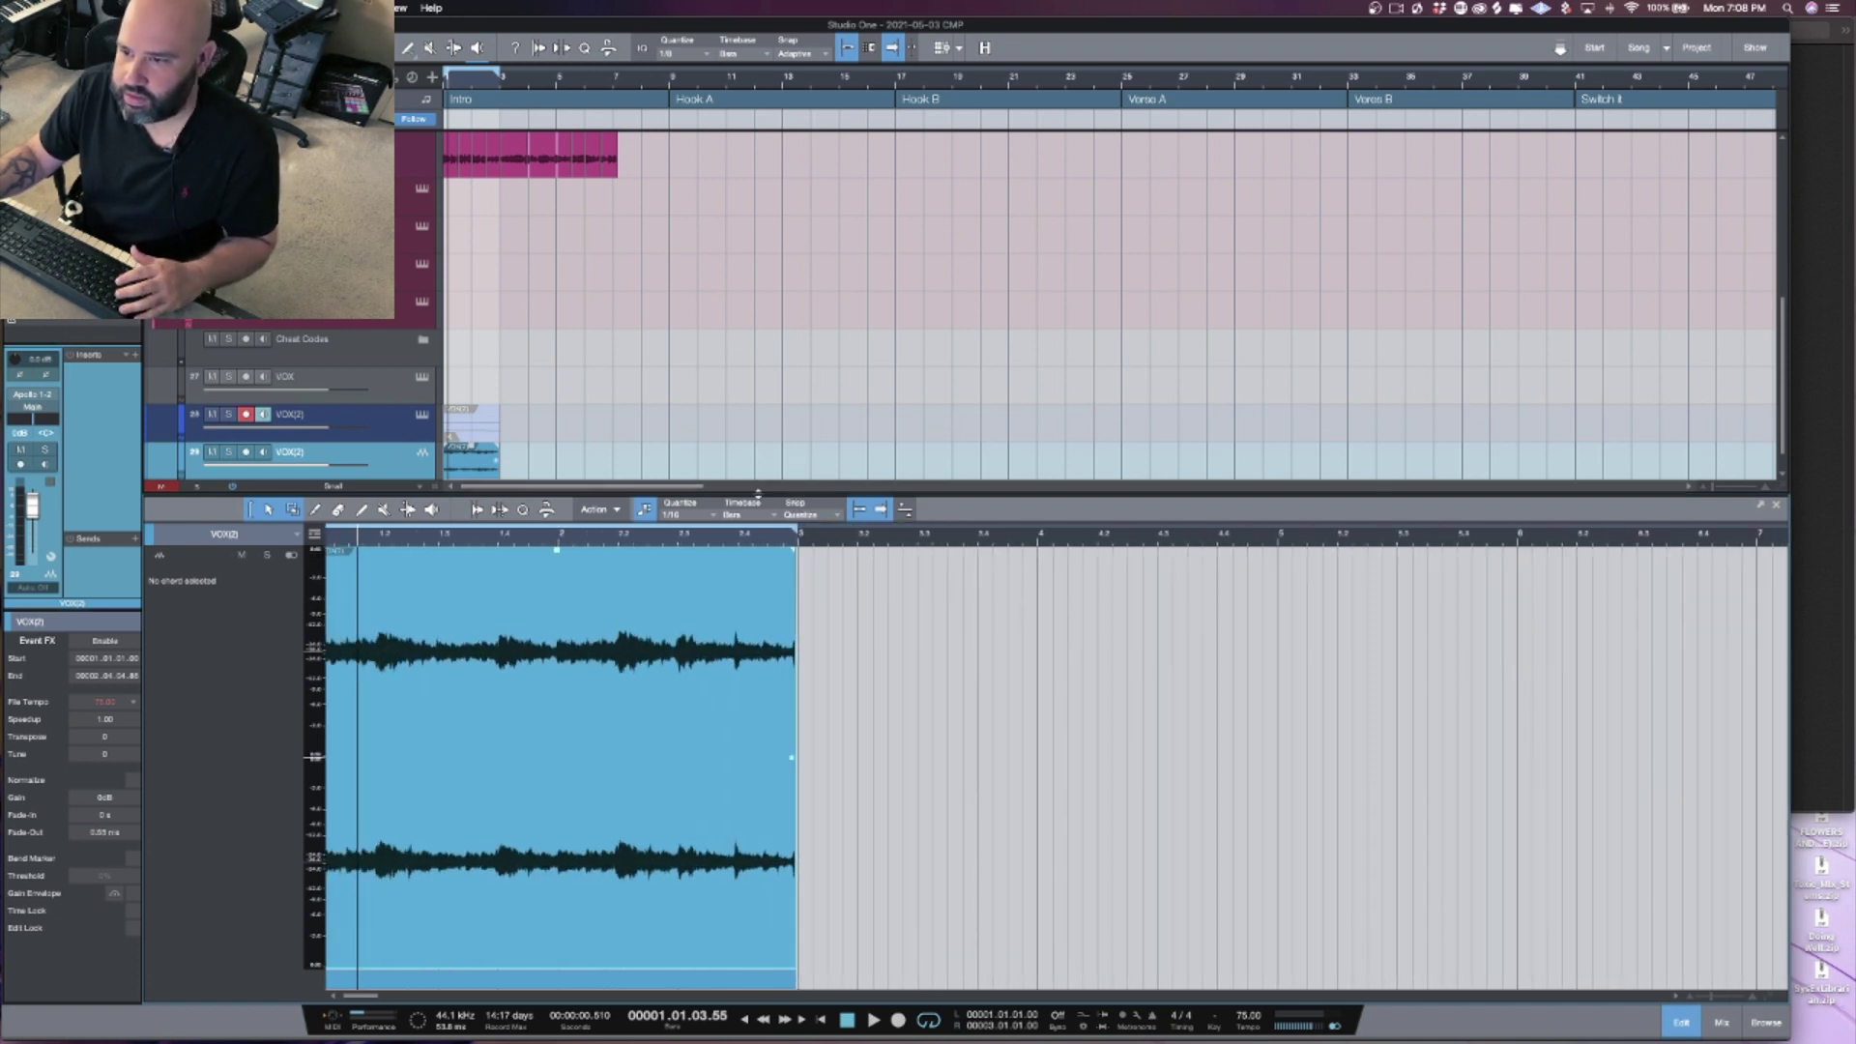
# Step: Split the bounced audio at position 2.3.1 and trim the noise burst off the end of the last piece
pyautogui.click(684, 572)
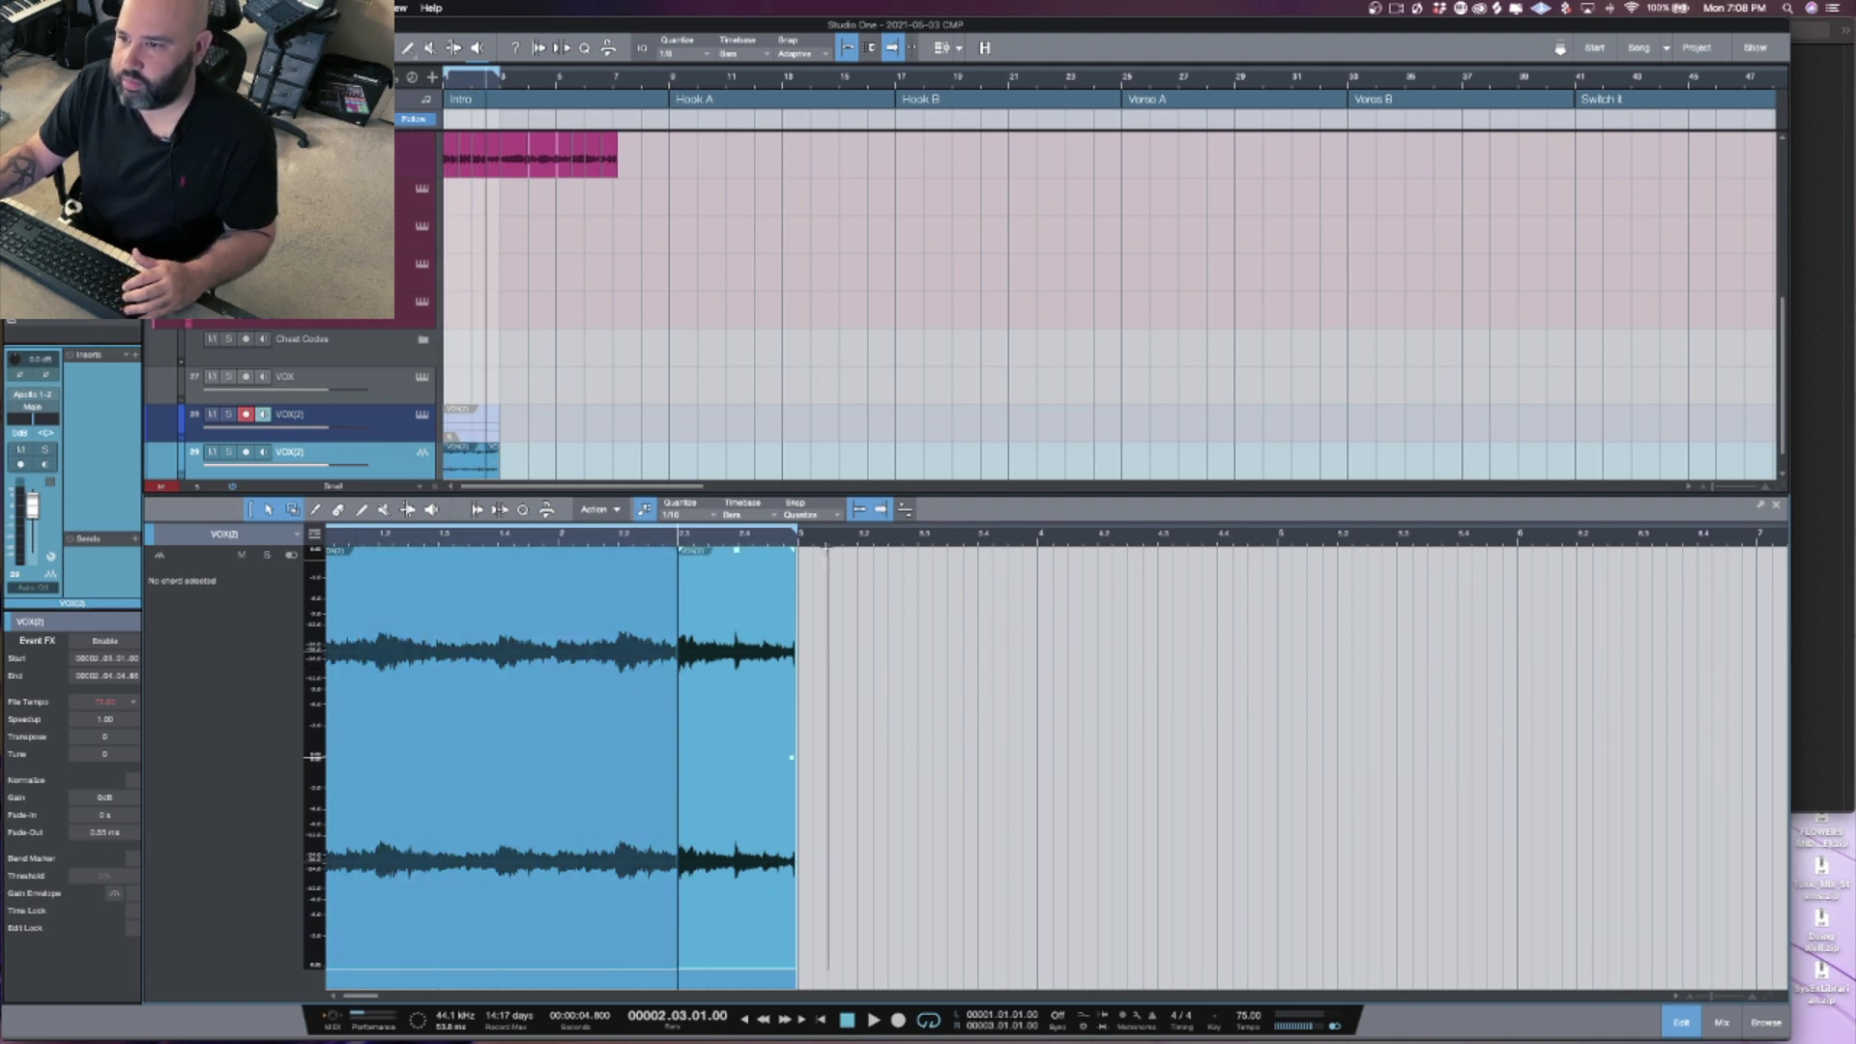
pyautogui.press('e')
pyautogui.press('e')
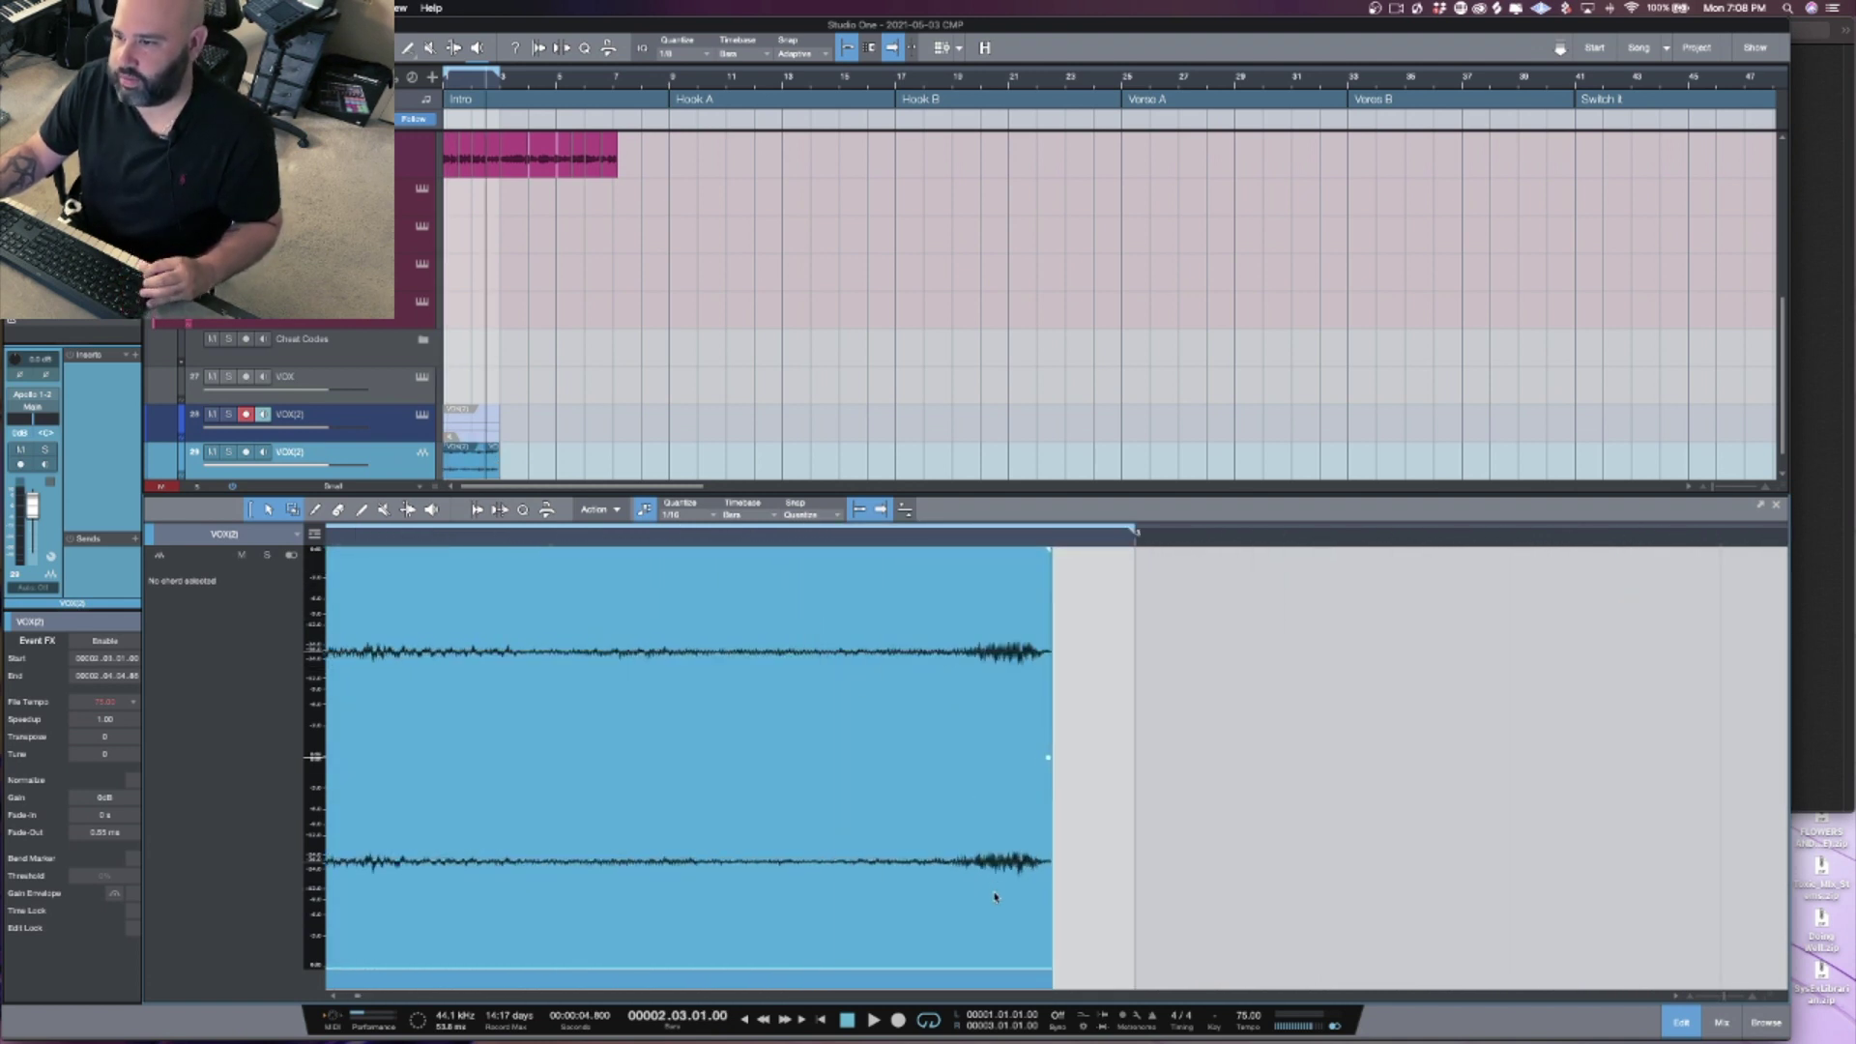
pyautogui.moveTo(1052, 891); pyautogui.dragTo(956, 889)
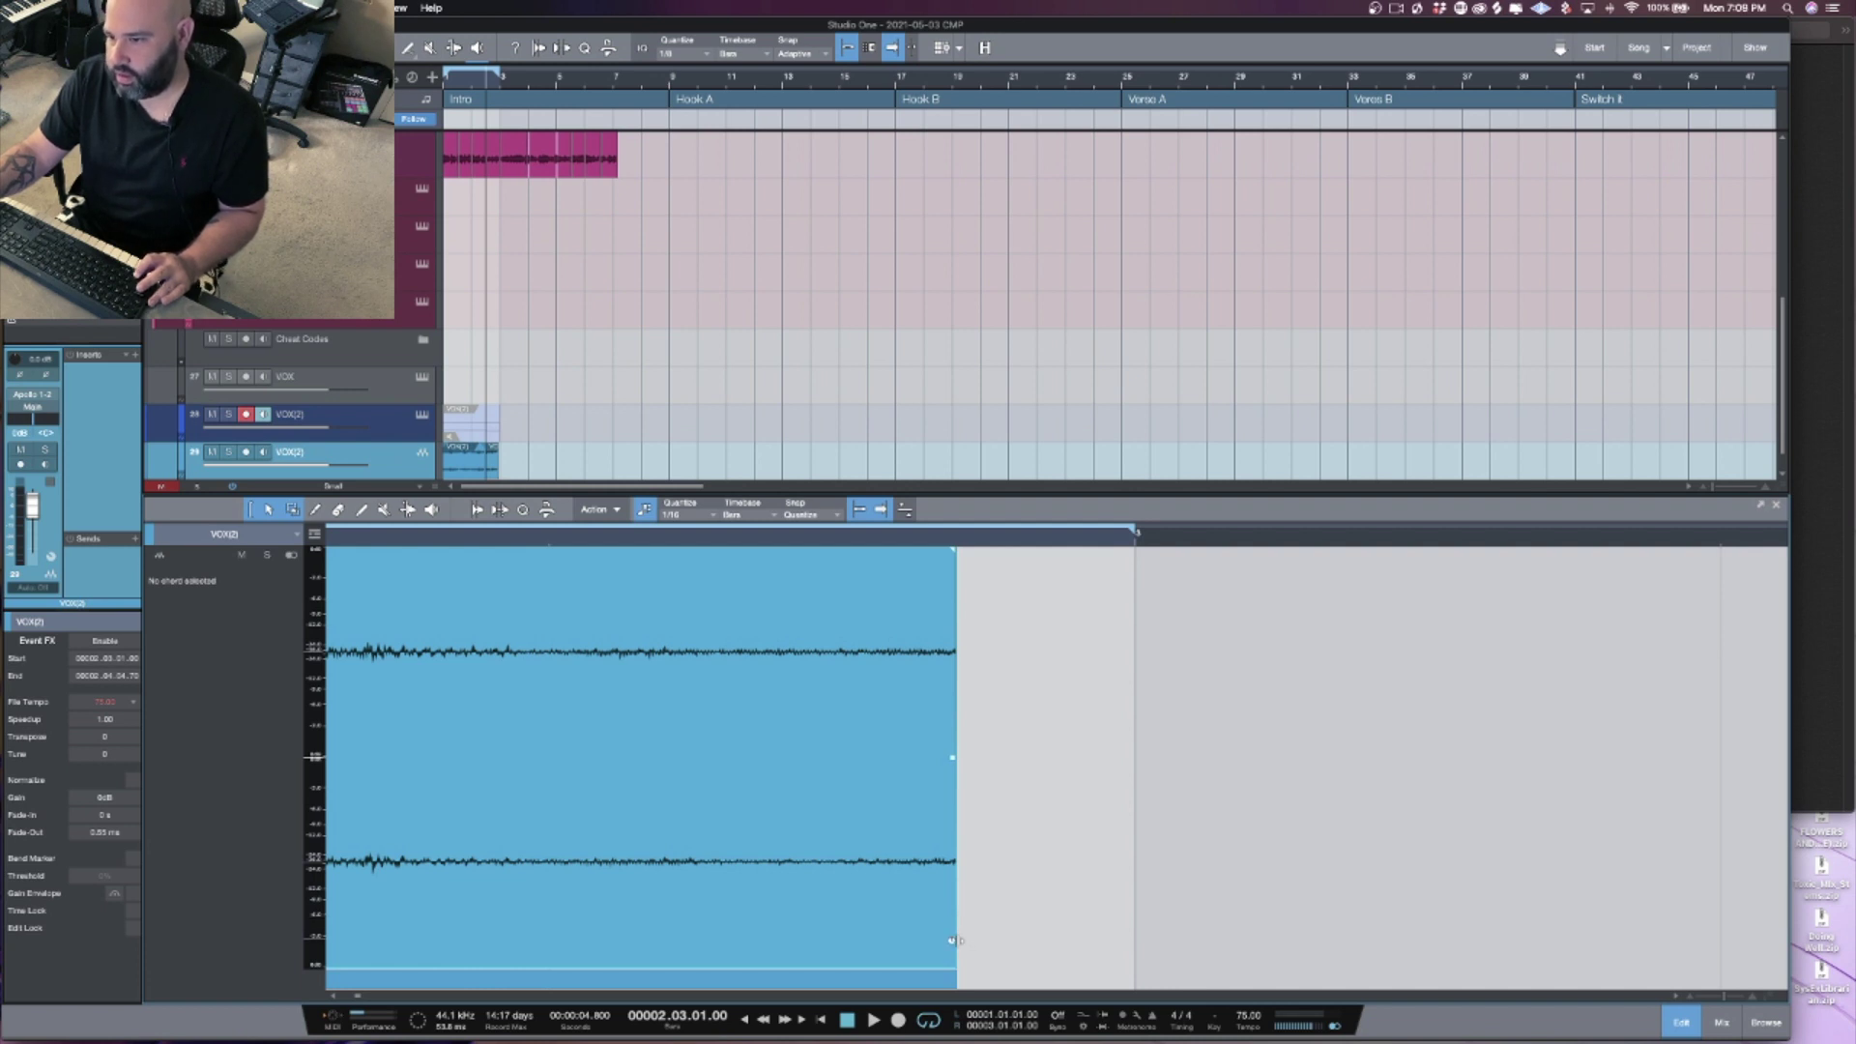
# Step: Time-stretch the last piece to end exactly at bar 3, and merge both pieces into one audio event
pyautogui.moveTo(953, 940); pyautogui.dragTo(1130, 939)
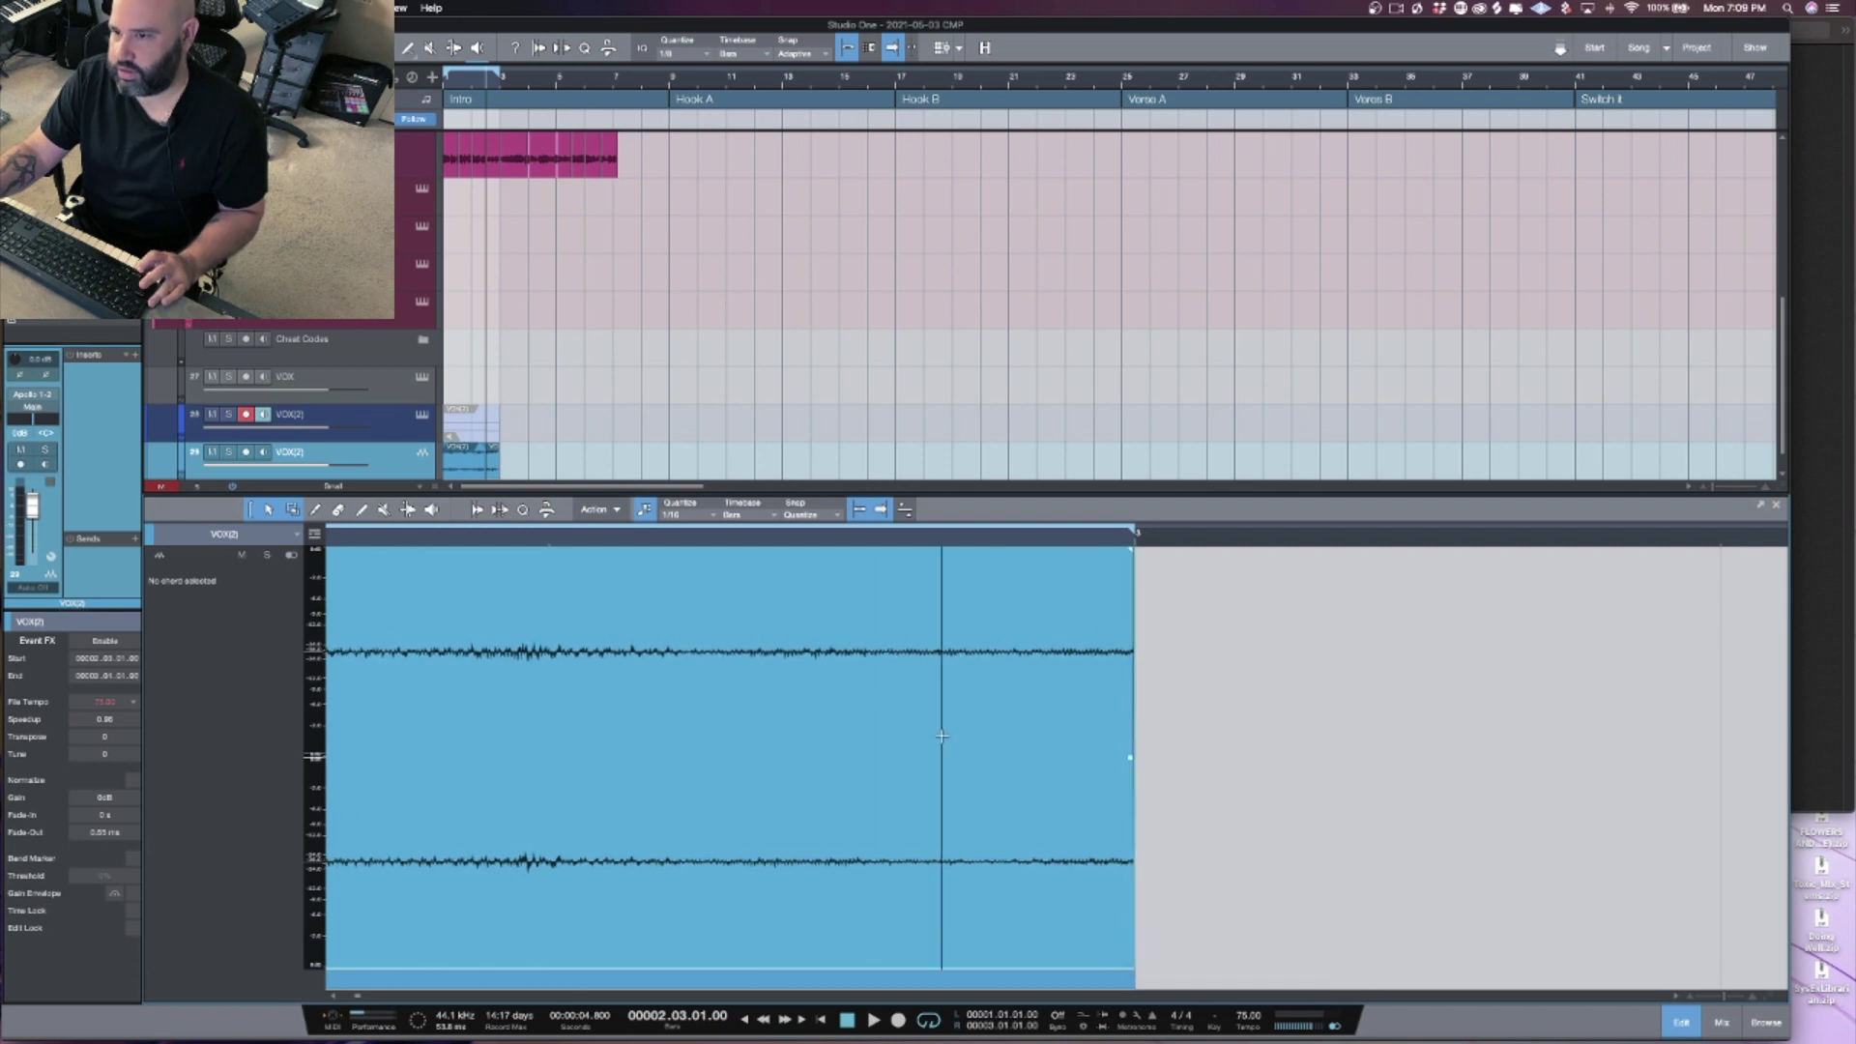
pyautogui.moveTo(781, 543); pyautogui.dragTo(781, 443)
pyautogui.press('space')
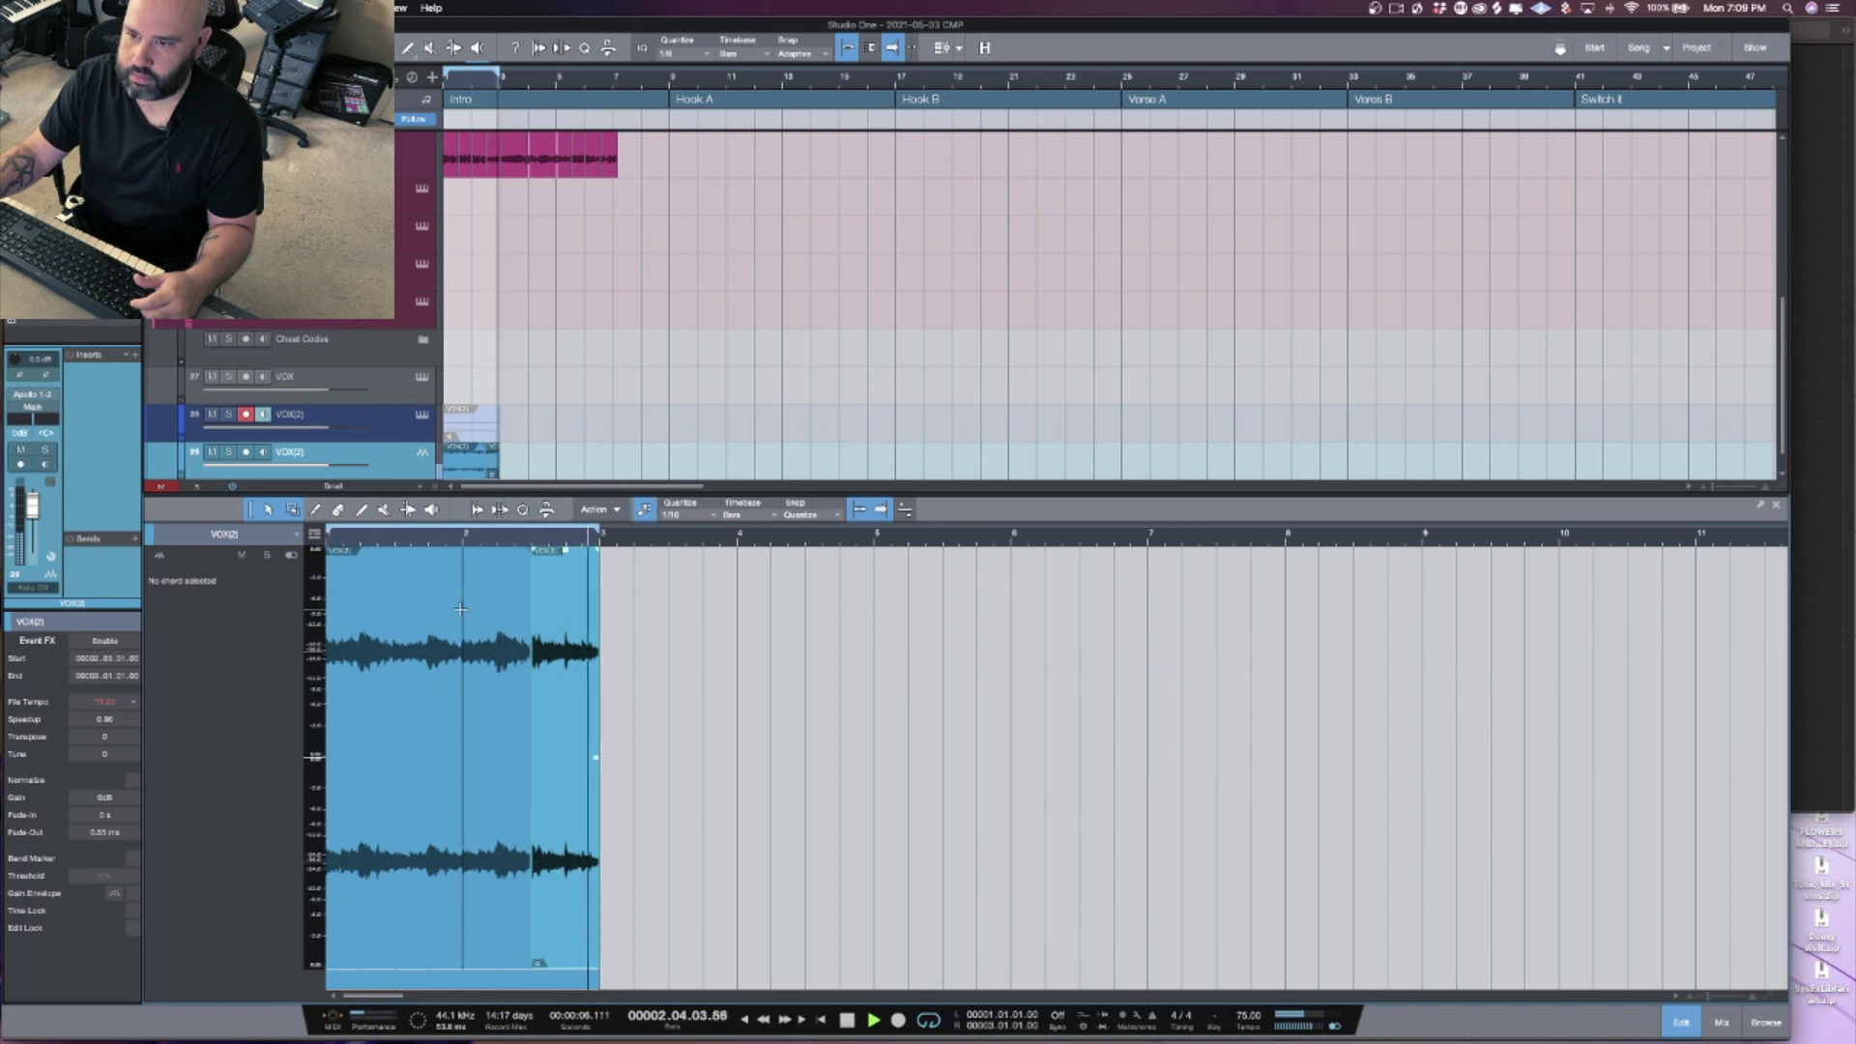
pyautogui.press('space')
pyautogui.moveTo(513, 469); pyautogui.dragTo(430, 461)
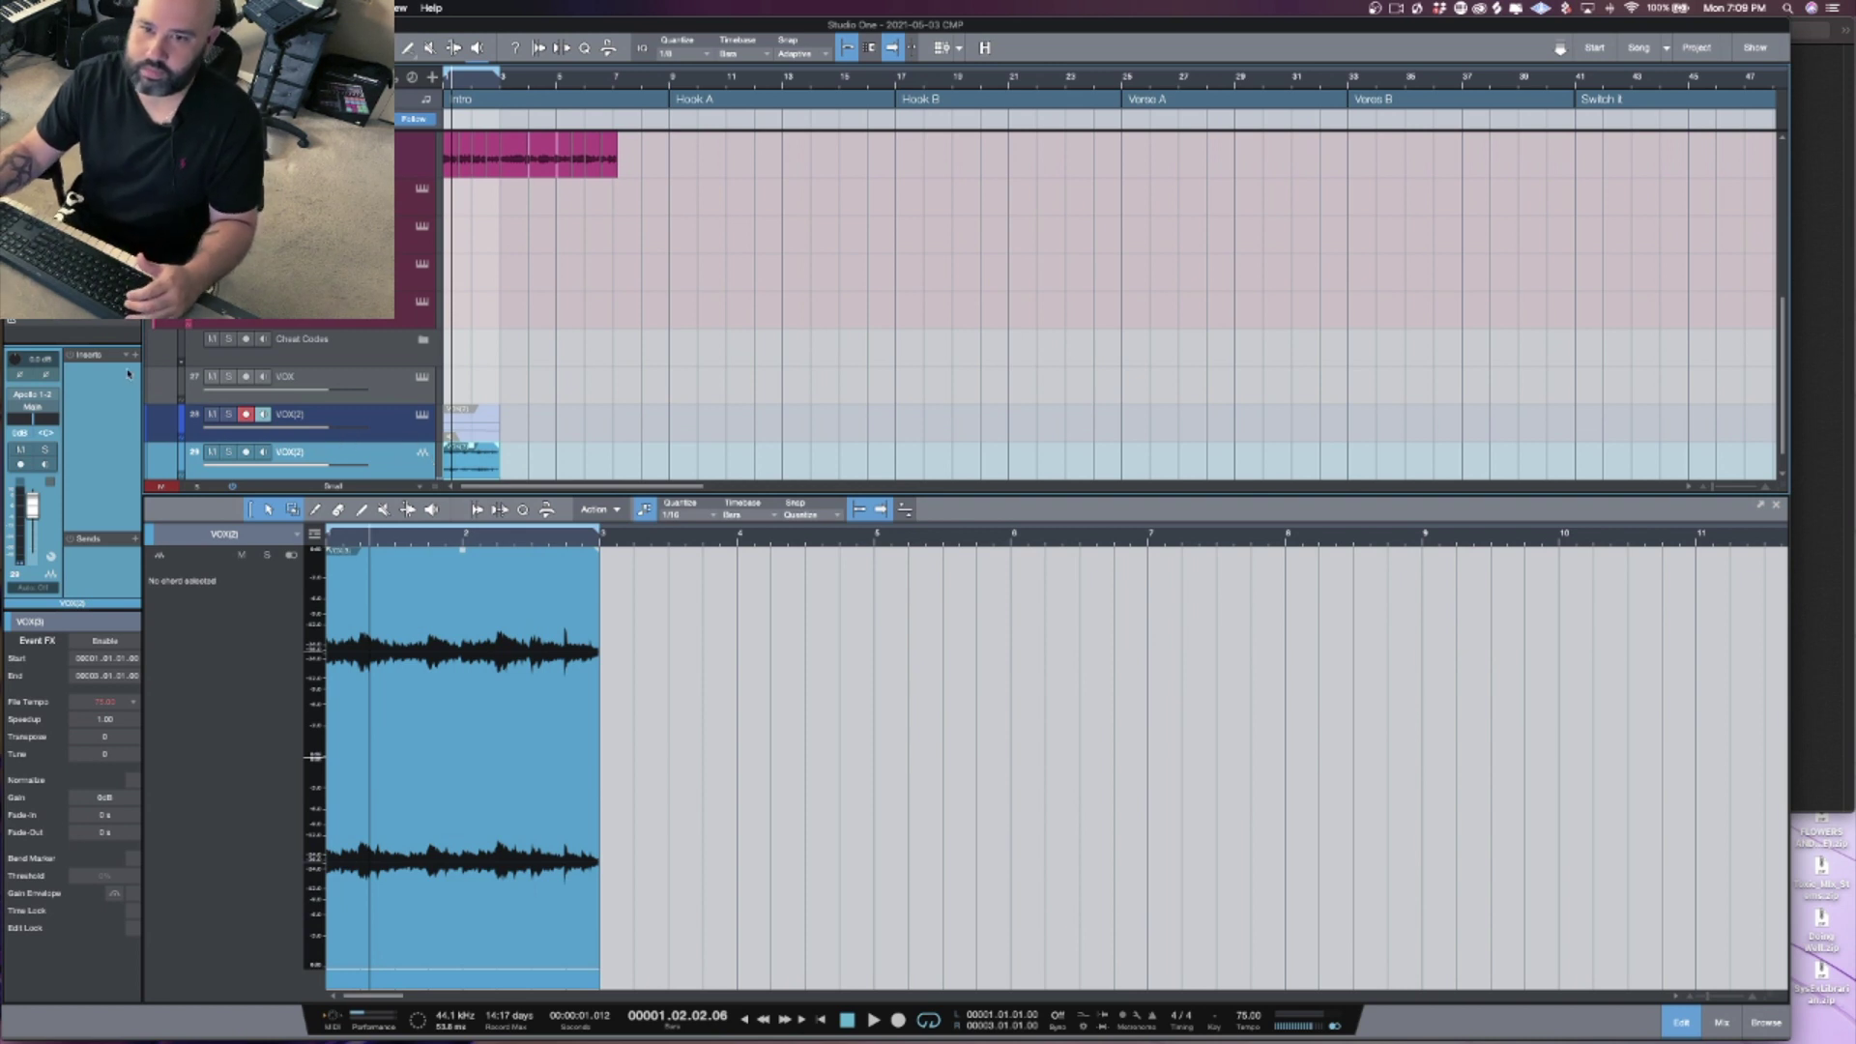
# Step: Route the bounced VOX(2) audio channel to the band bus and insert SSL Native Channelstrip v6 on it
pyautogui.click(48, 406)
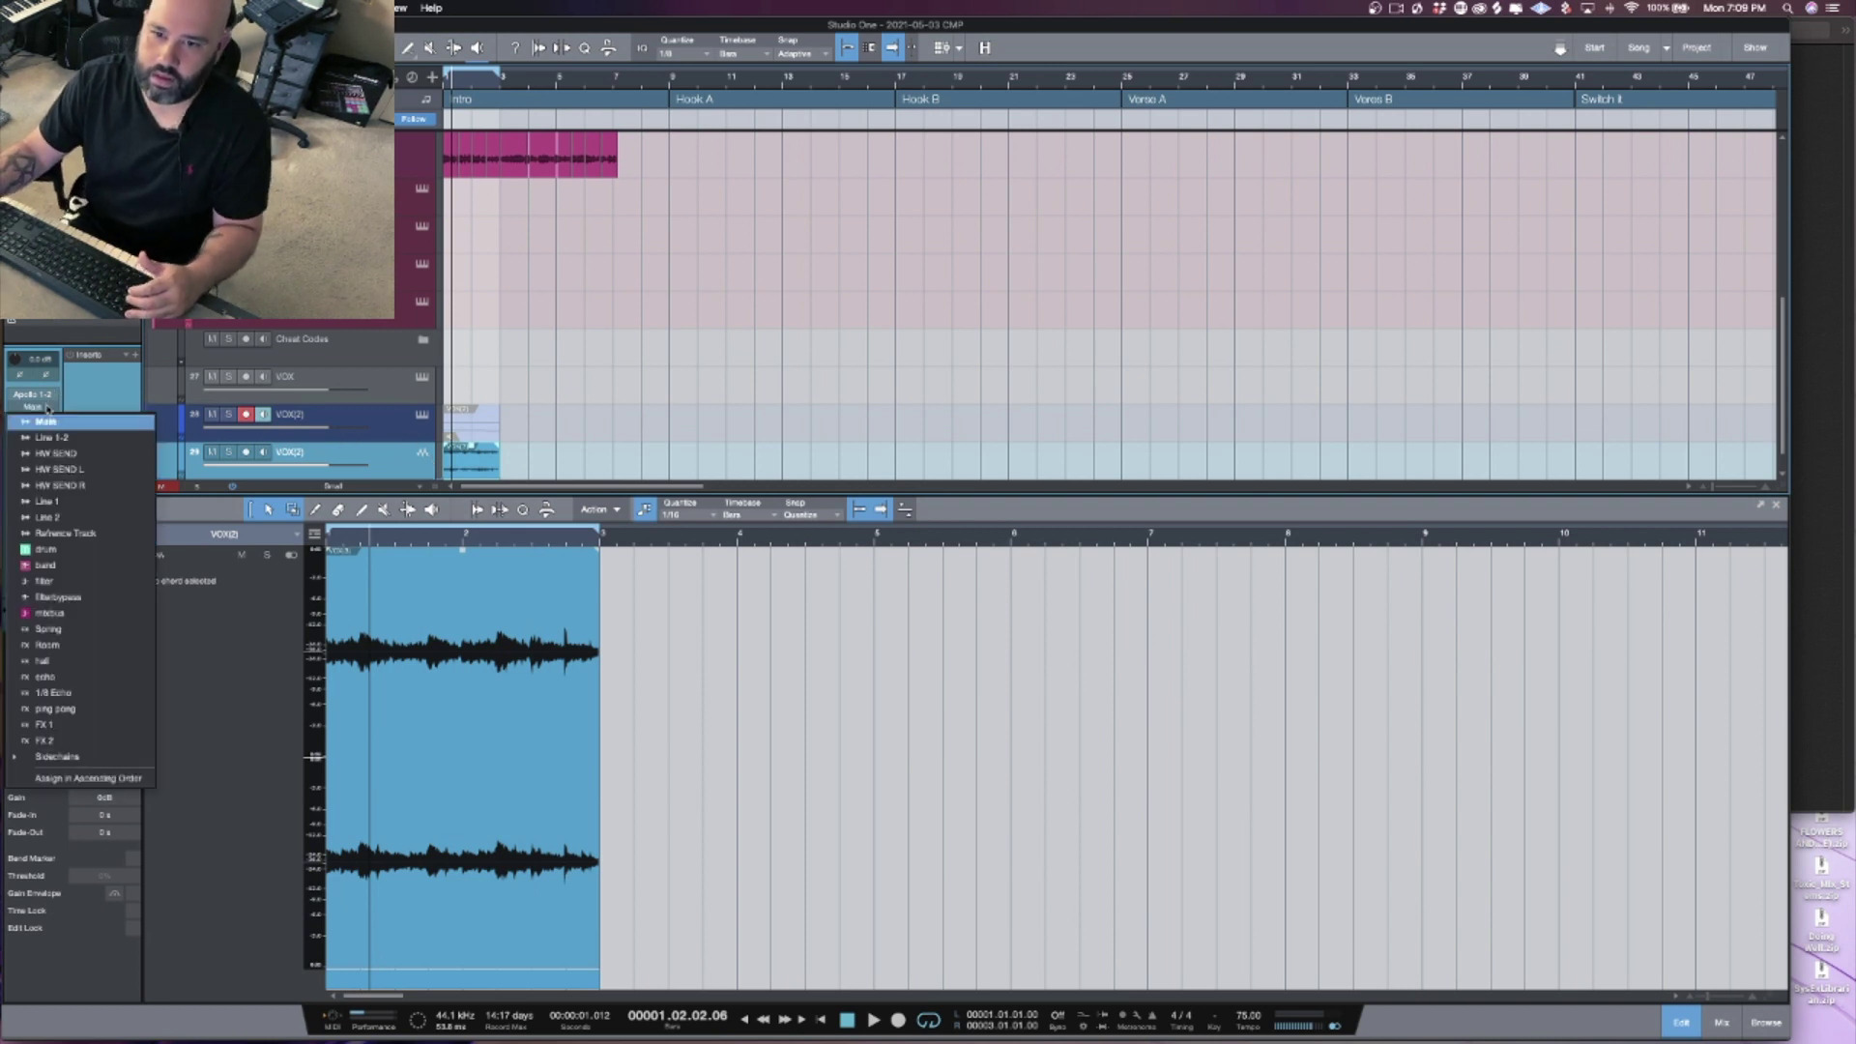
pyautogui.click(58, 573)
pyautogui.click(138, 355)
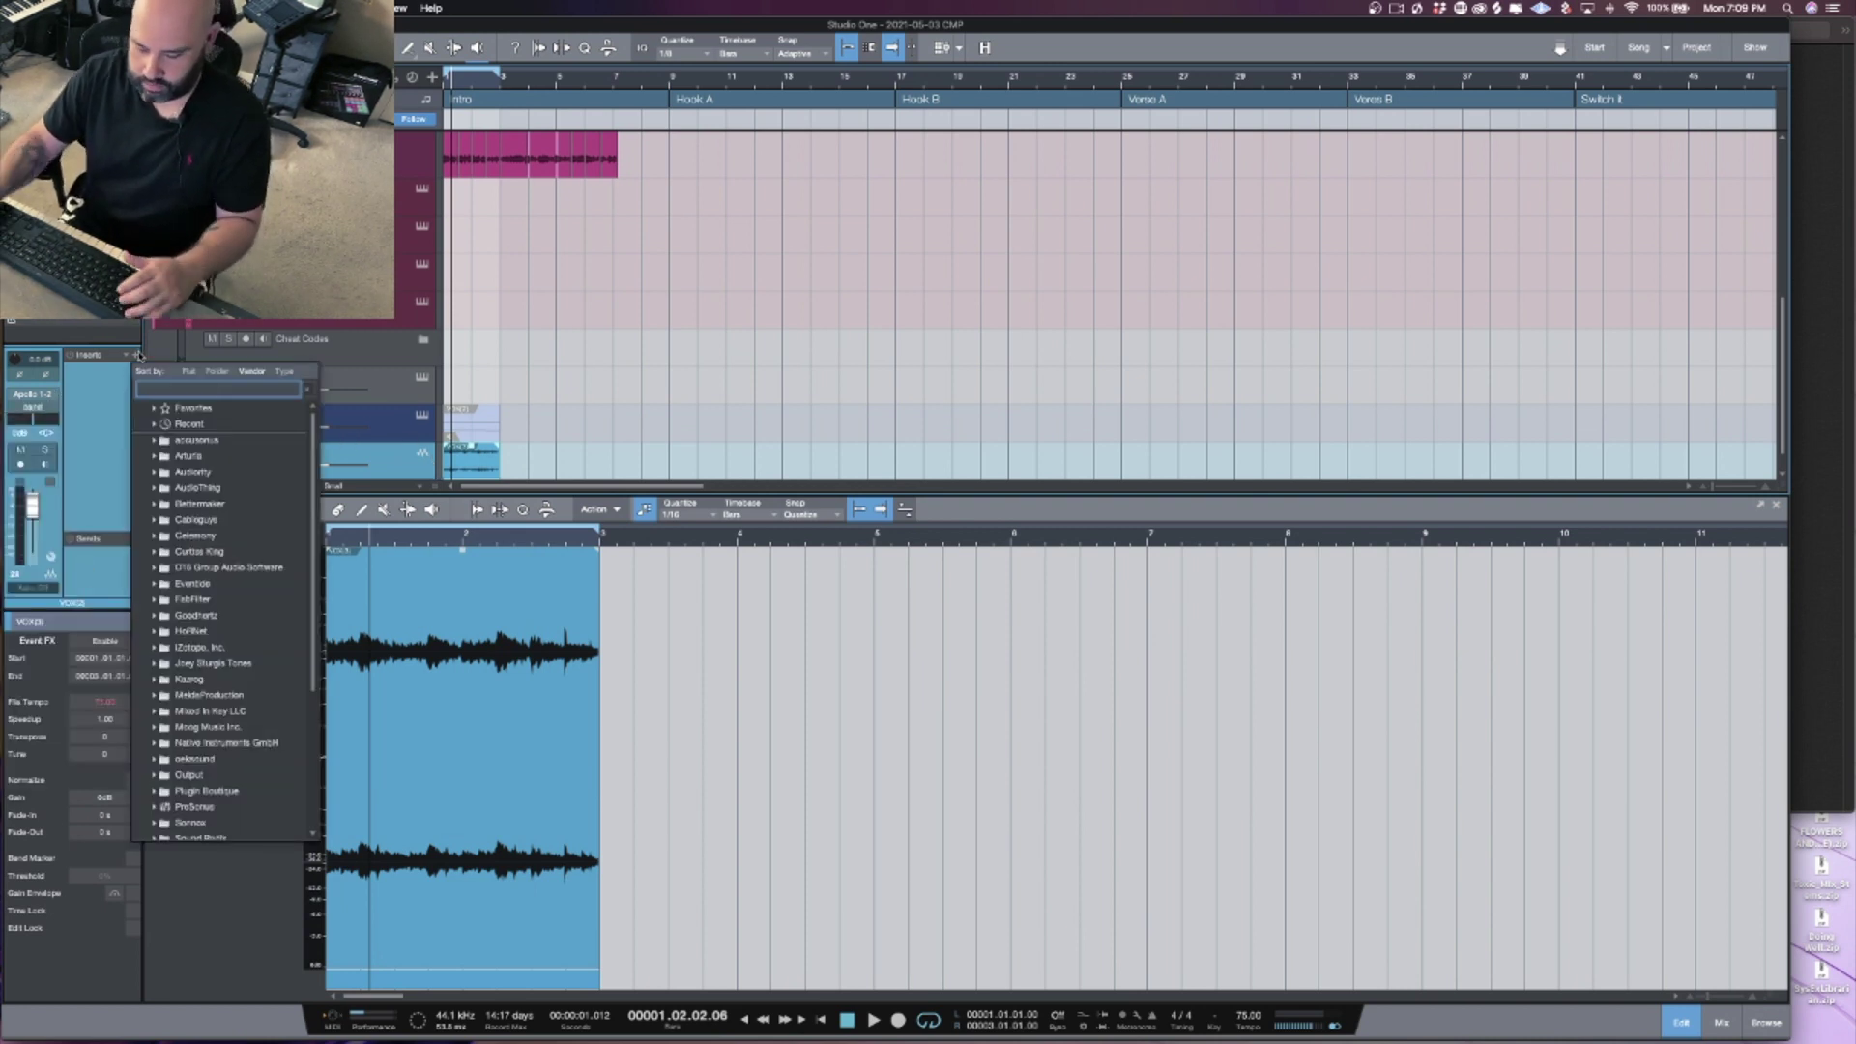
pyautogui.write('ssl')
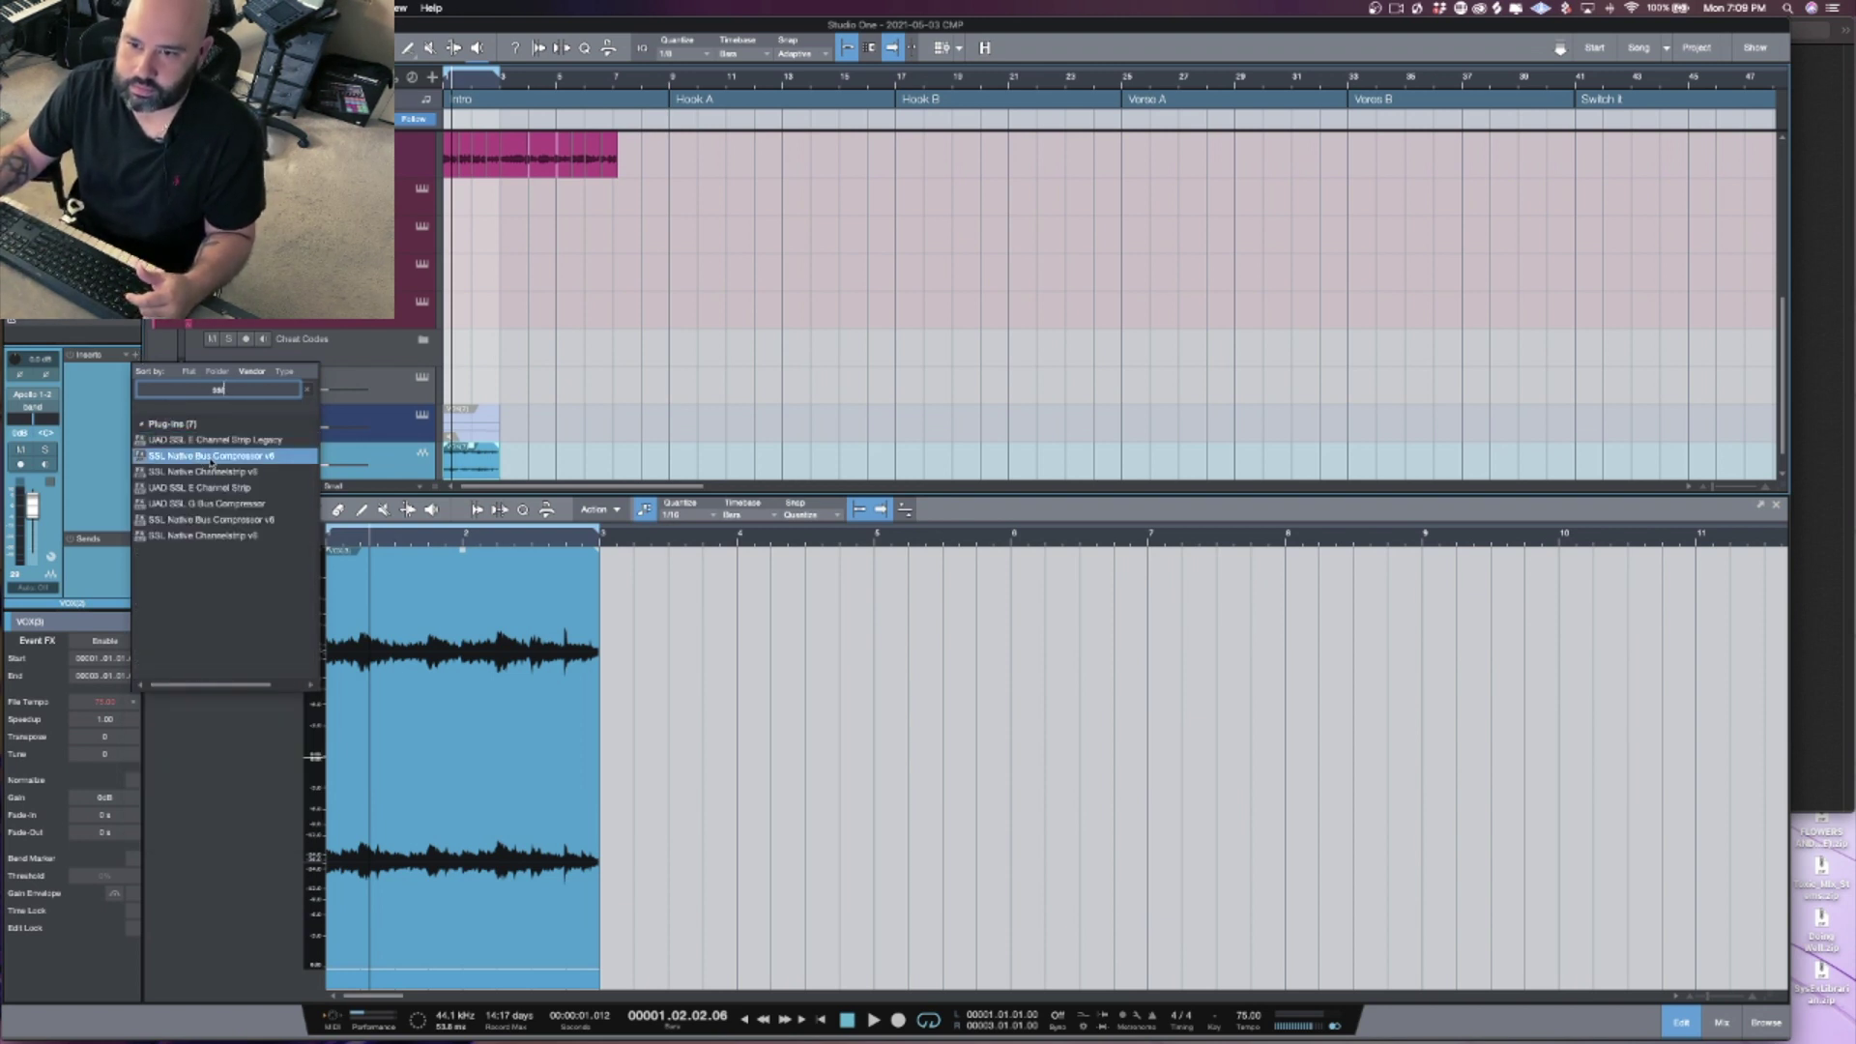
pyautogui.click(211, 473)
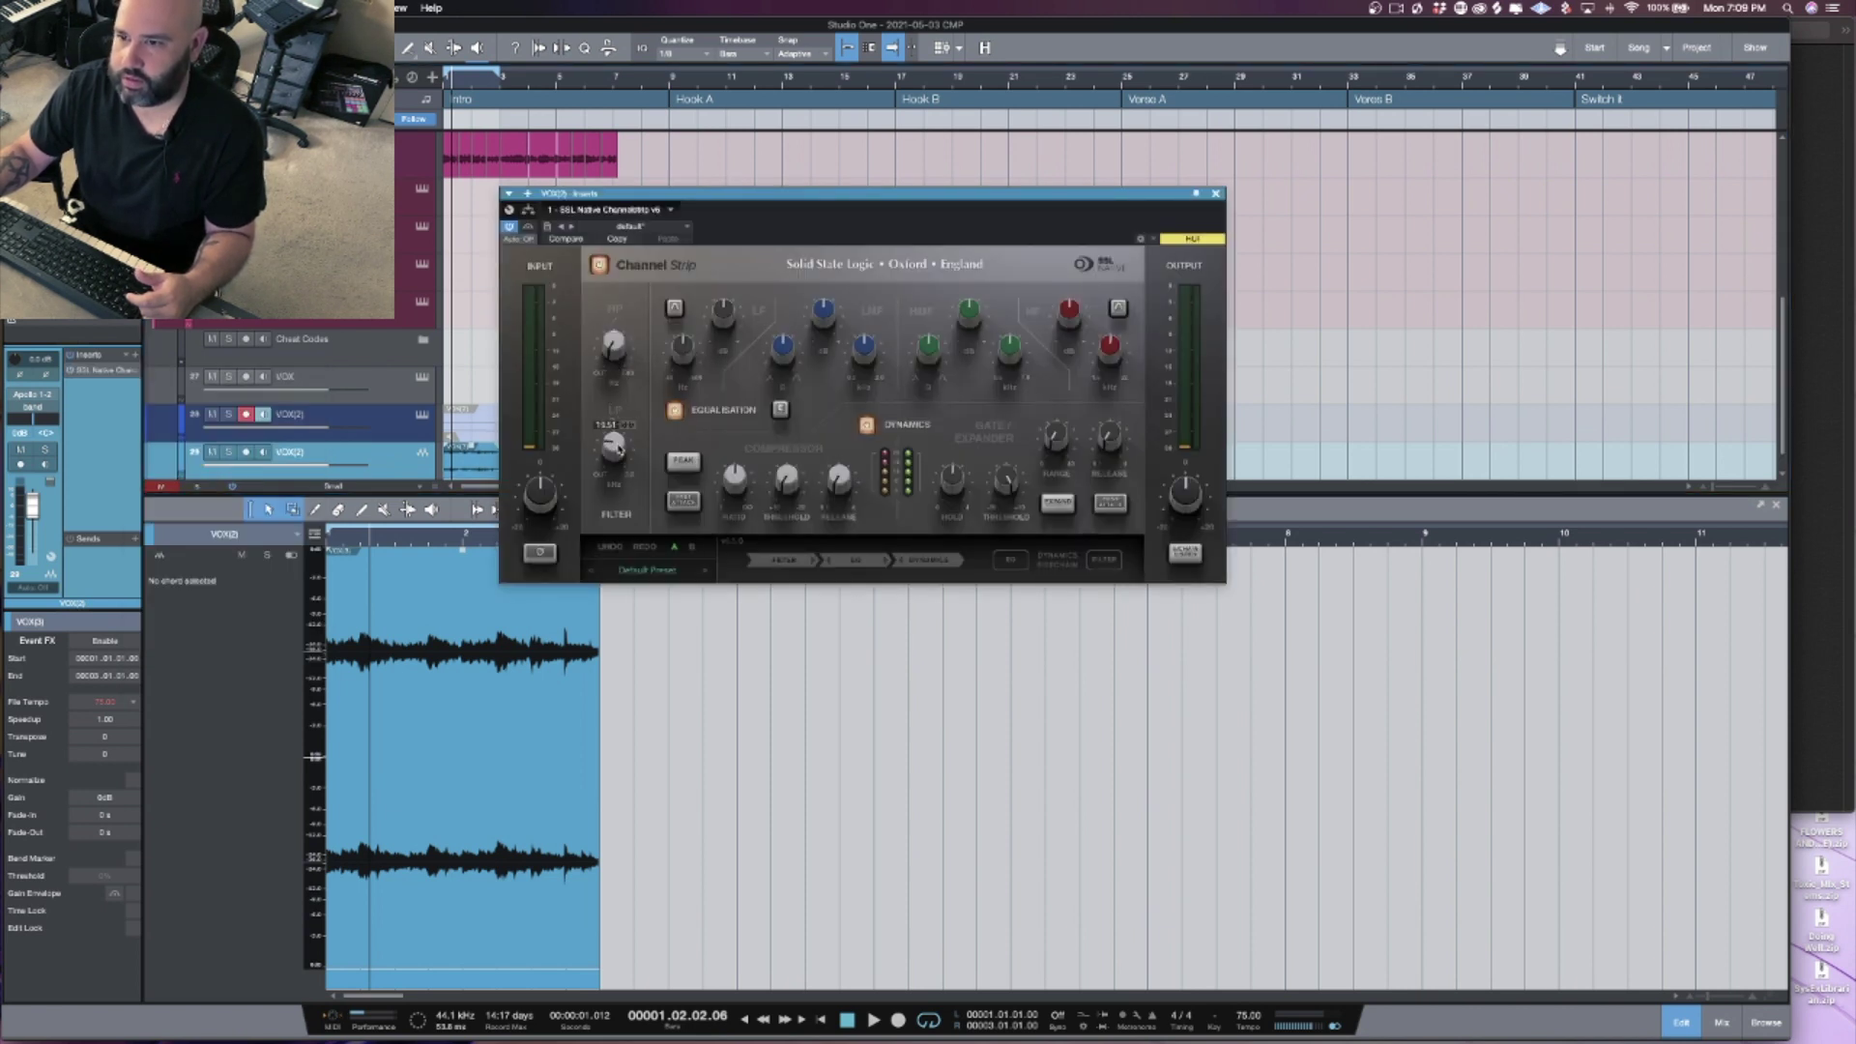
# Step: Lower the channel strip's low-pass filter frequency while the audio plays, and close the plug-in window
pyautogui.scroll(-2, 618, 447)
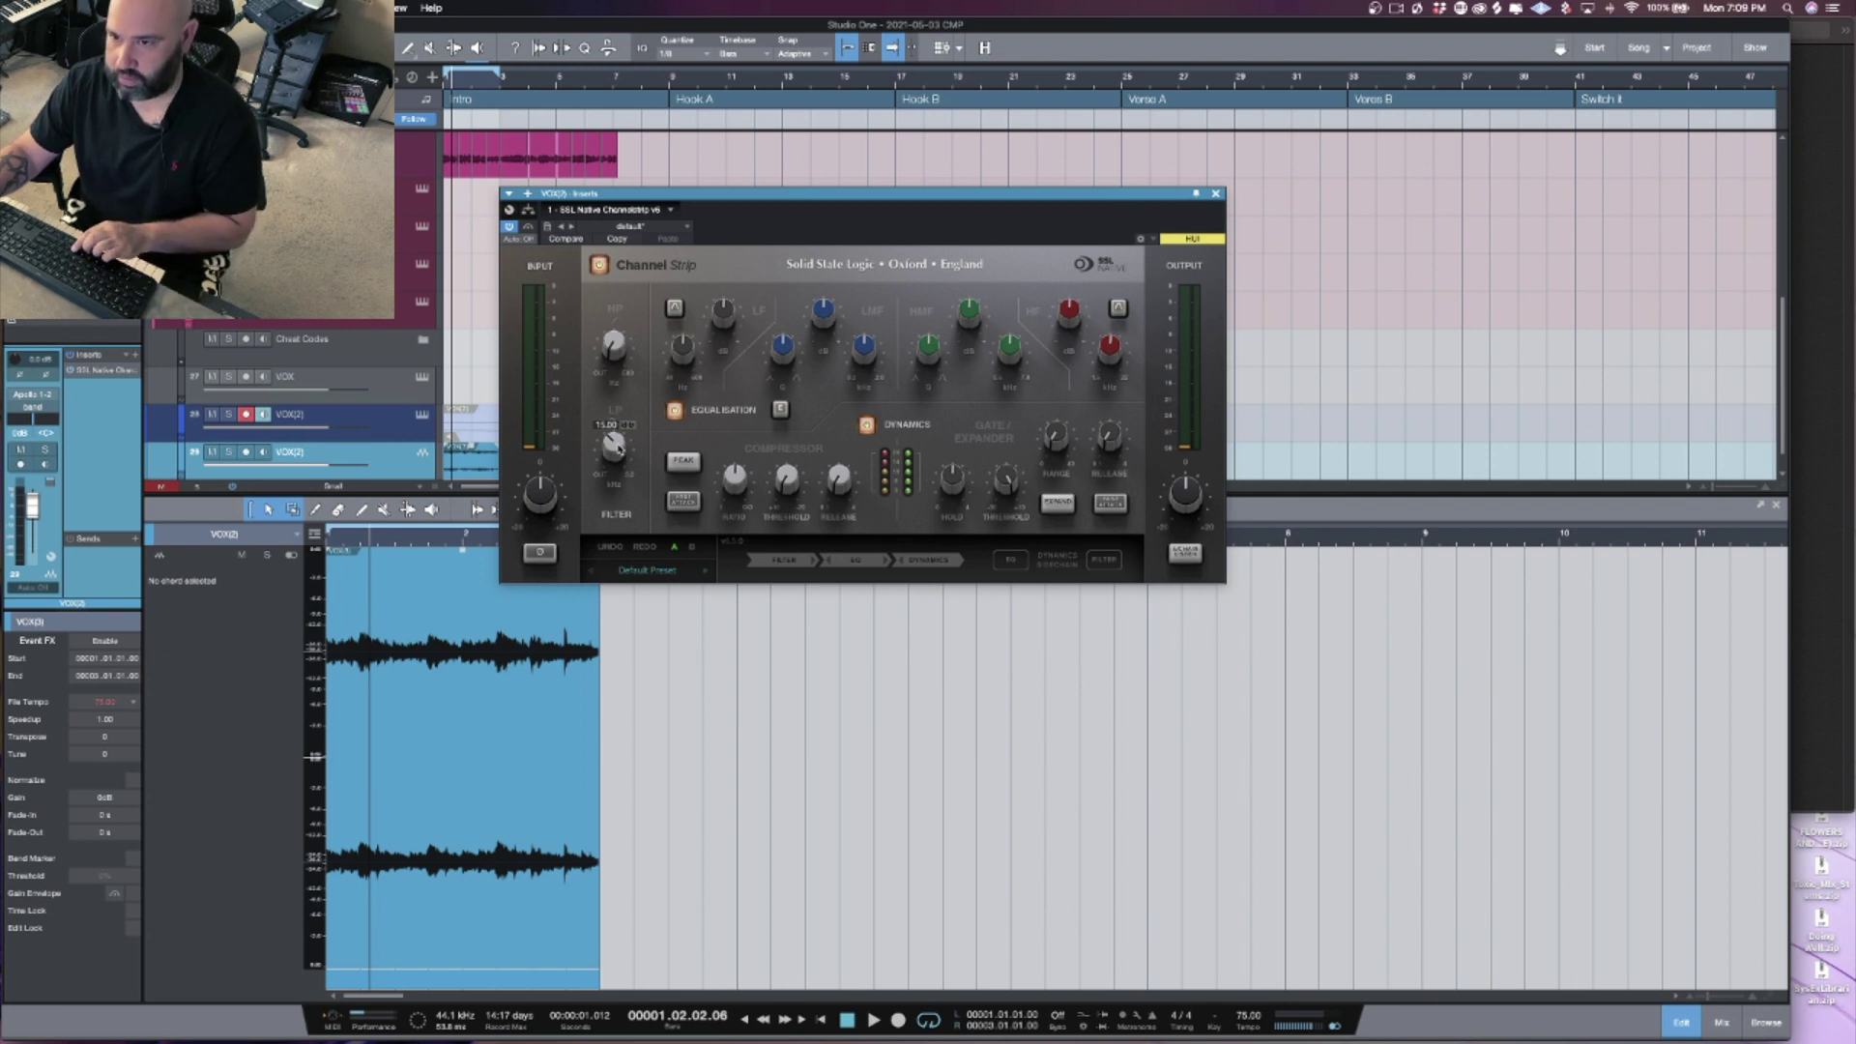
pyautogui.press('space')
pyautogui.scroll(-10, 619, 447)
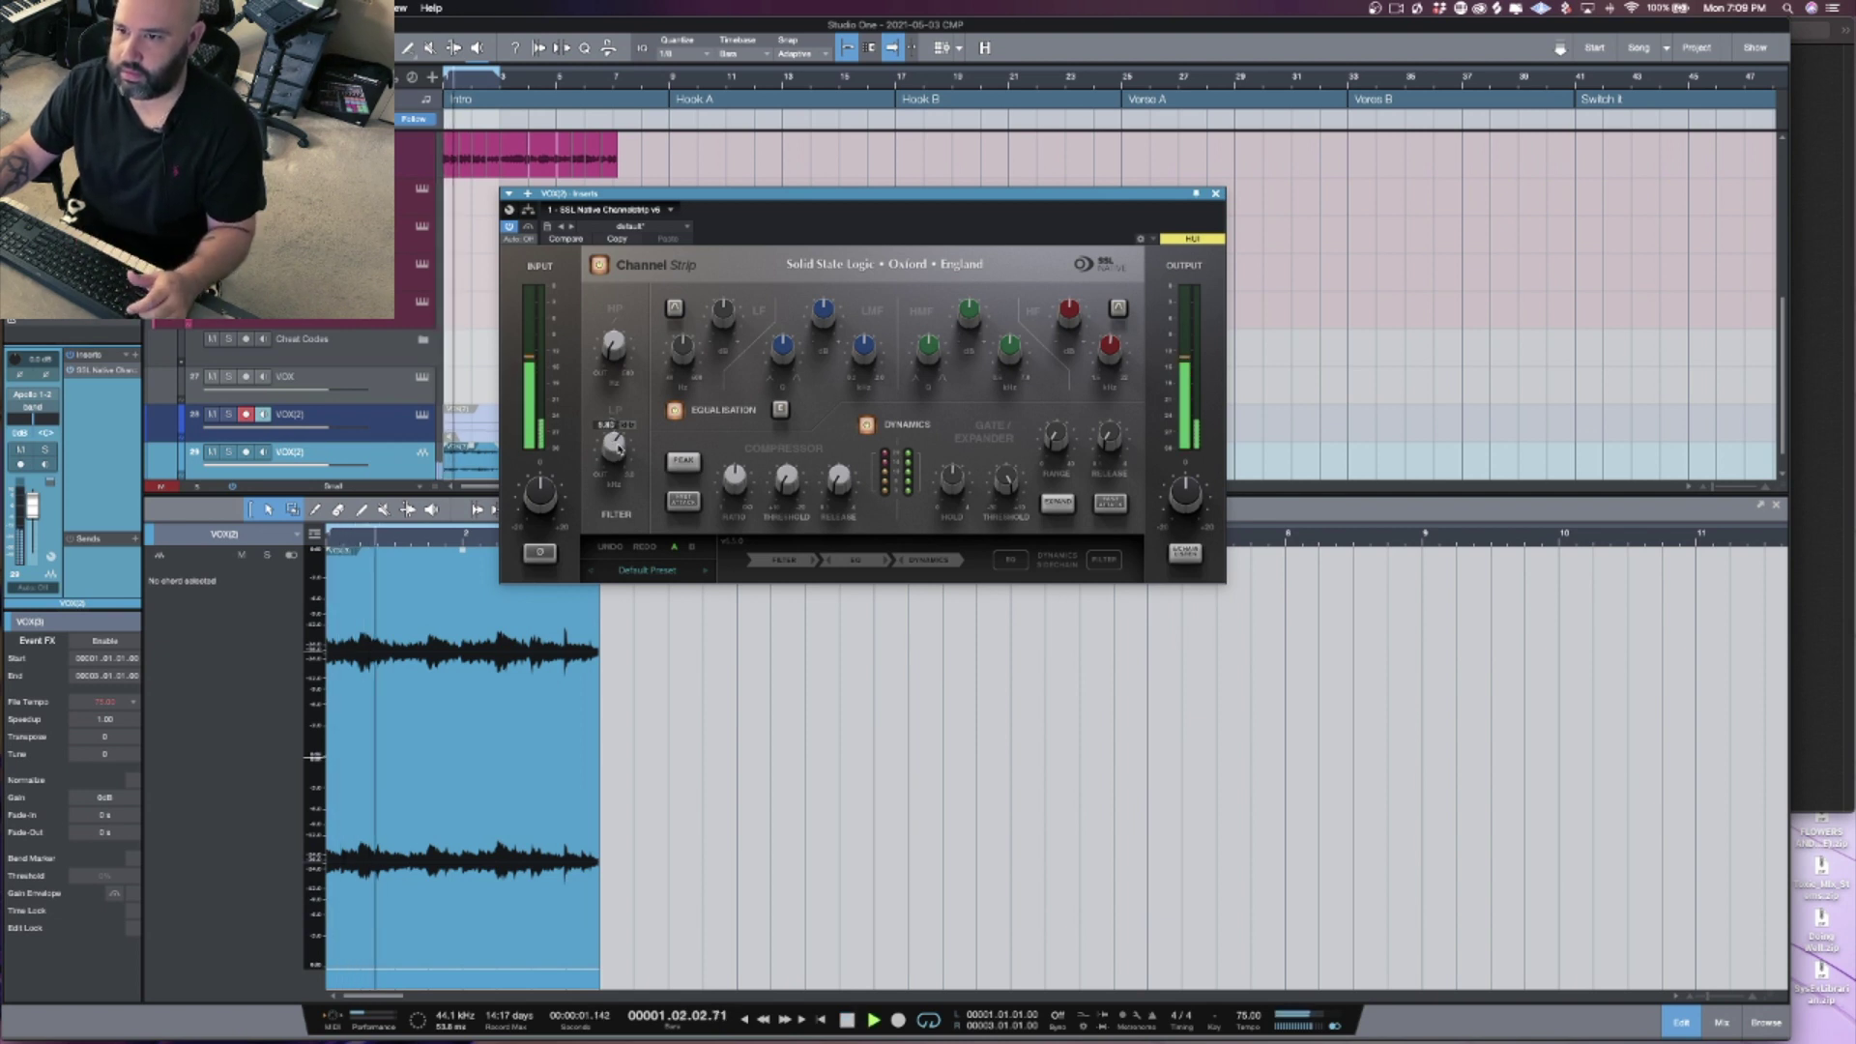
pyautogui.scroll(-1, 619, 448)
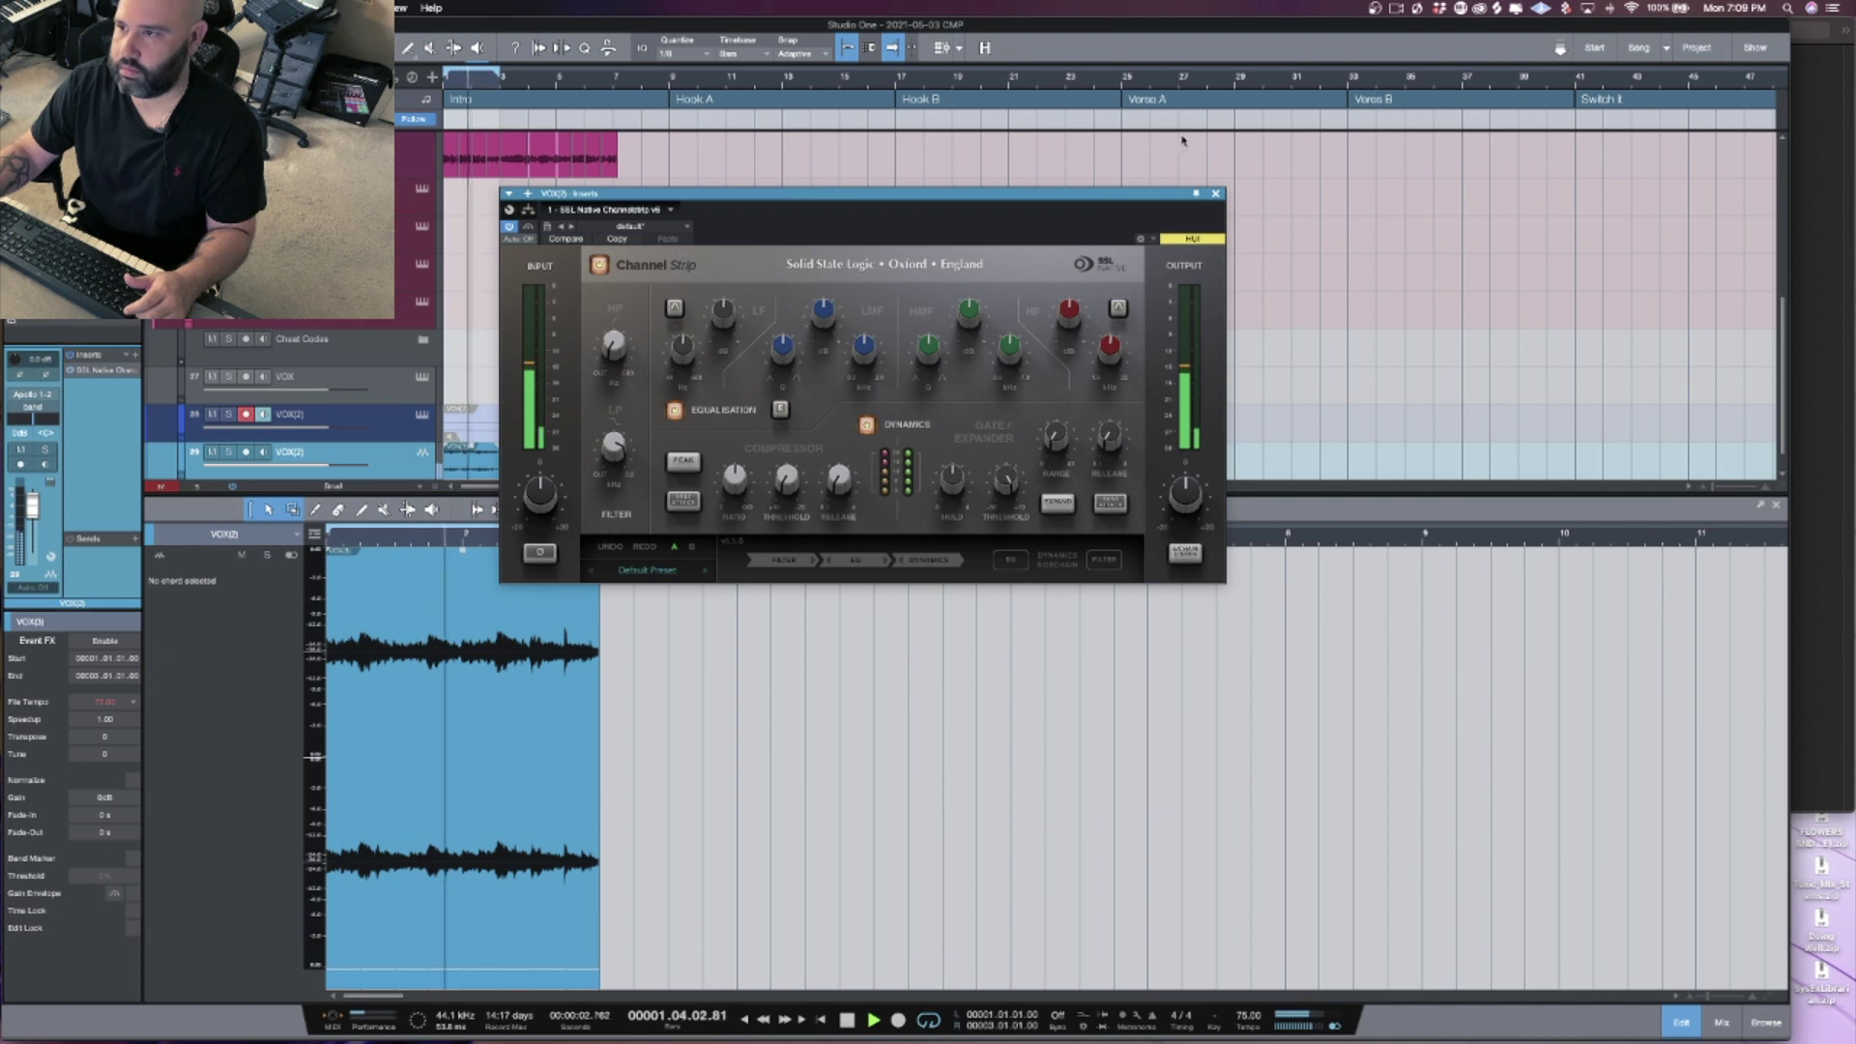
pyautogui.click(1216, 194)
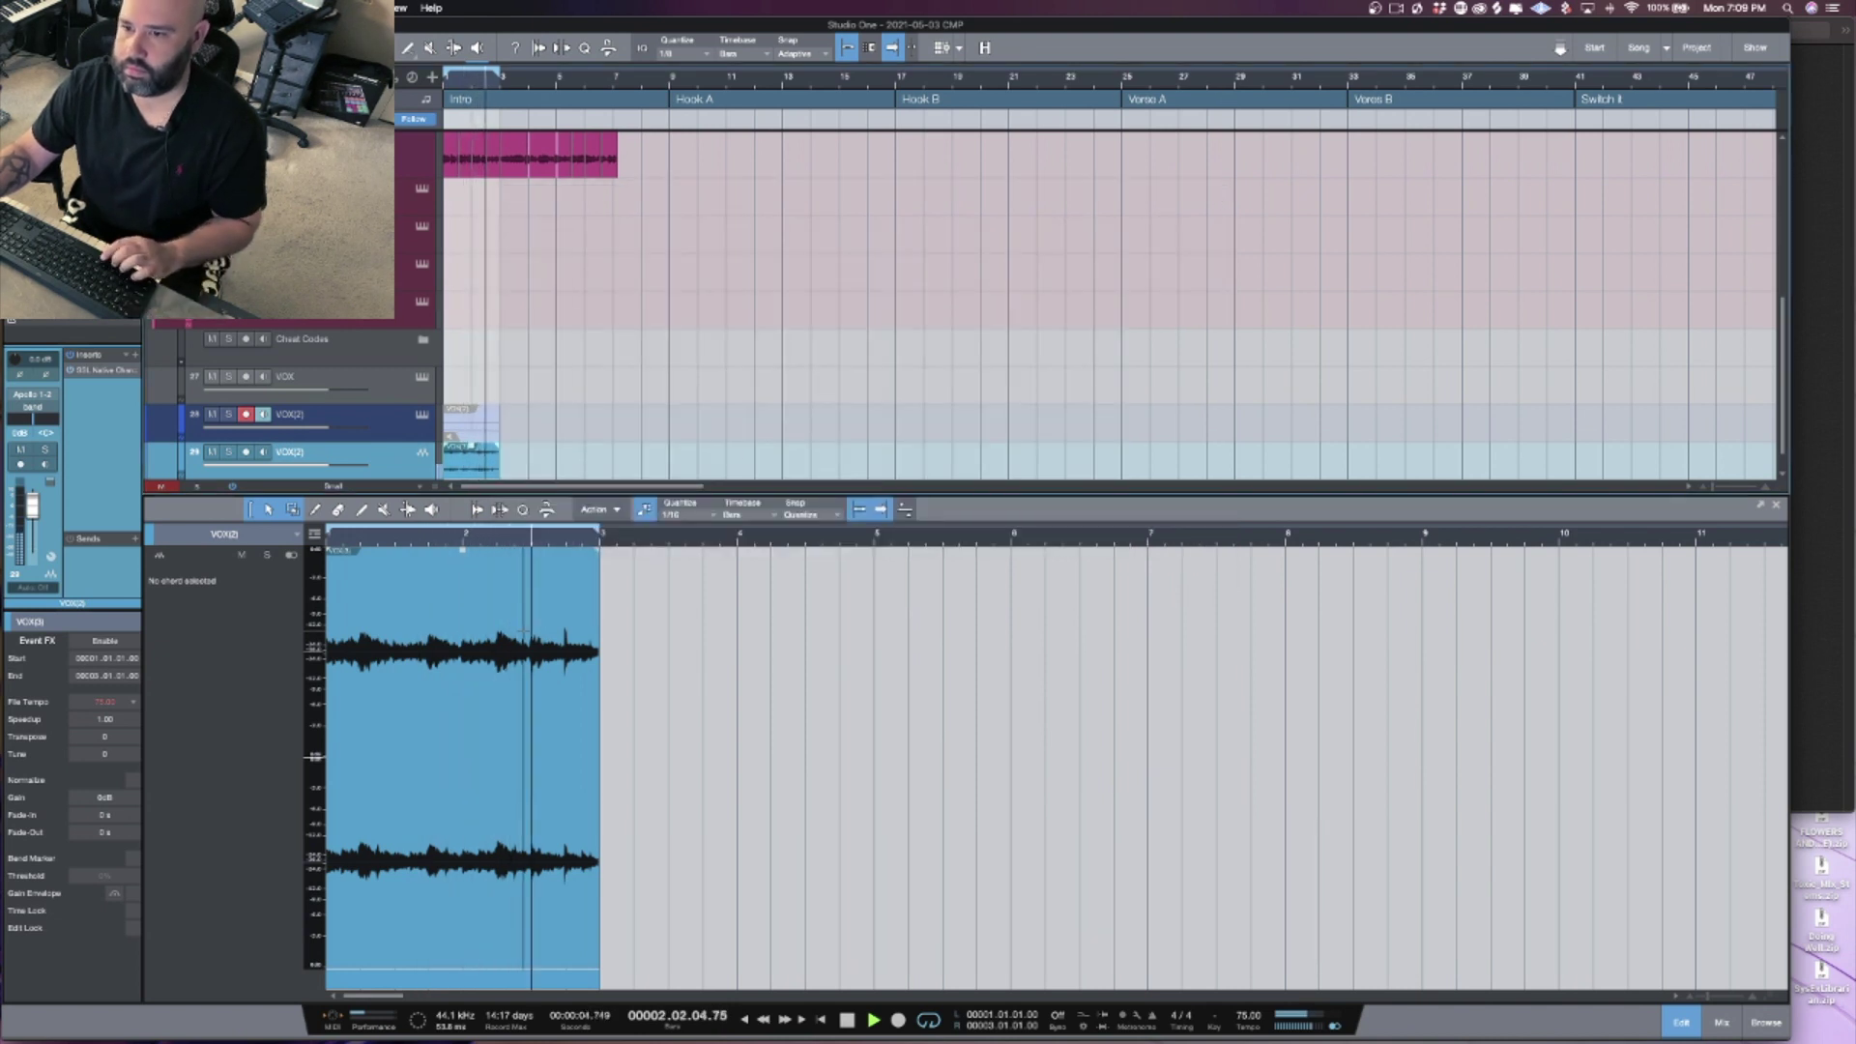
# Step: Stop playback and split the merged VOX(2) audio event at position 2.3.1
pyautogui.press('space')
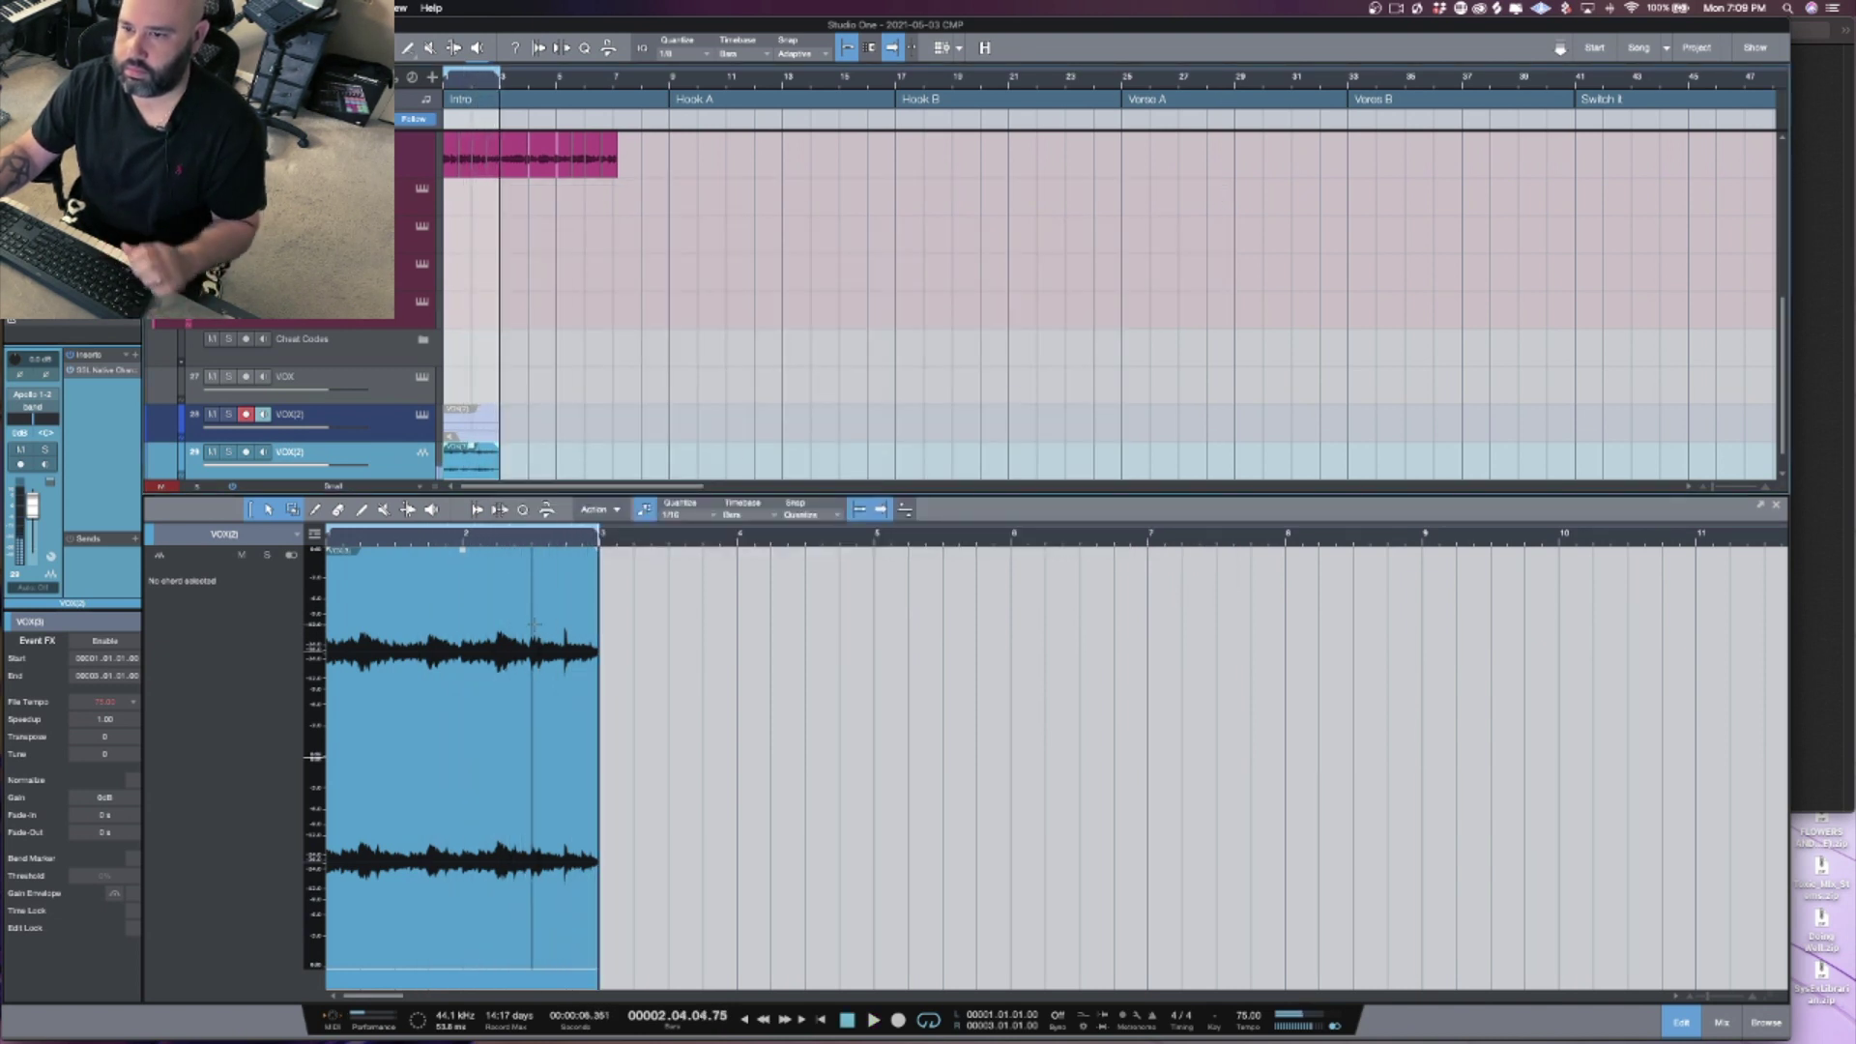
pyautogui.click(533, 624)
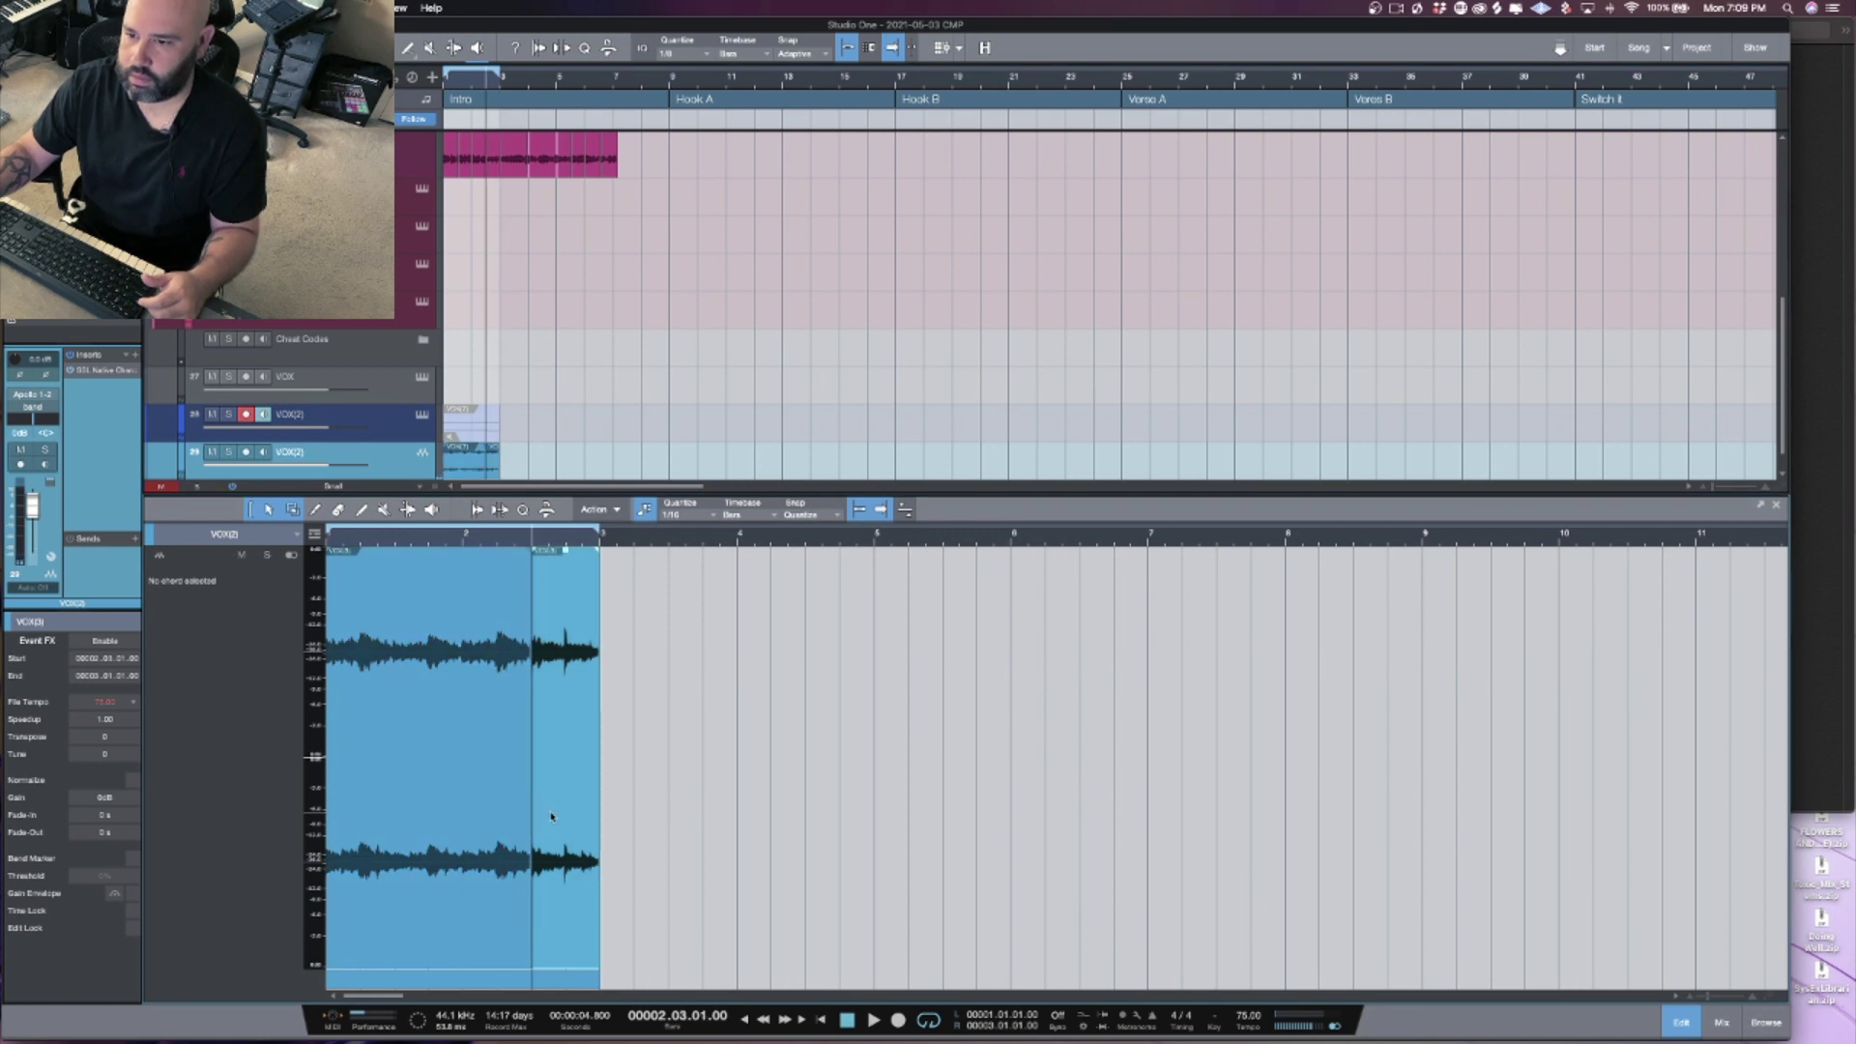
# Step: Duplicate the last VOX(2) slice four times, set the loop range to bars 3 to 5, and play it
pyautogui.press('d')
pyautogui.press('d')
pyautogui.press('d')
pyautogui.press('d')
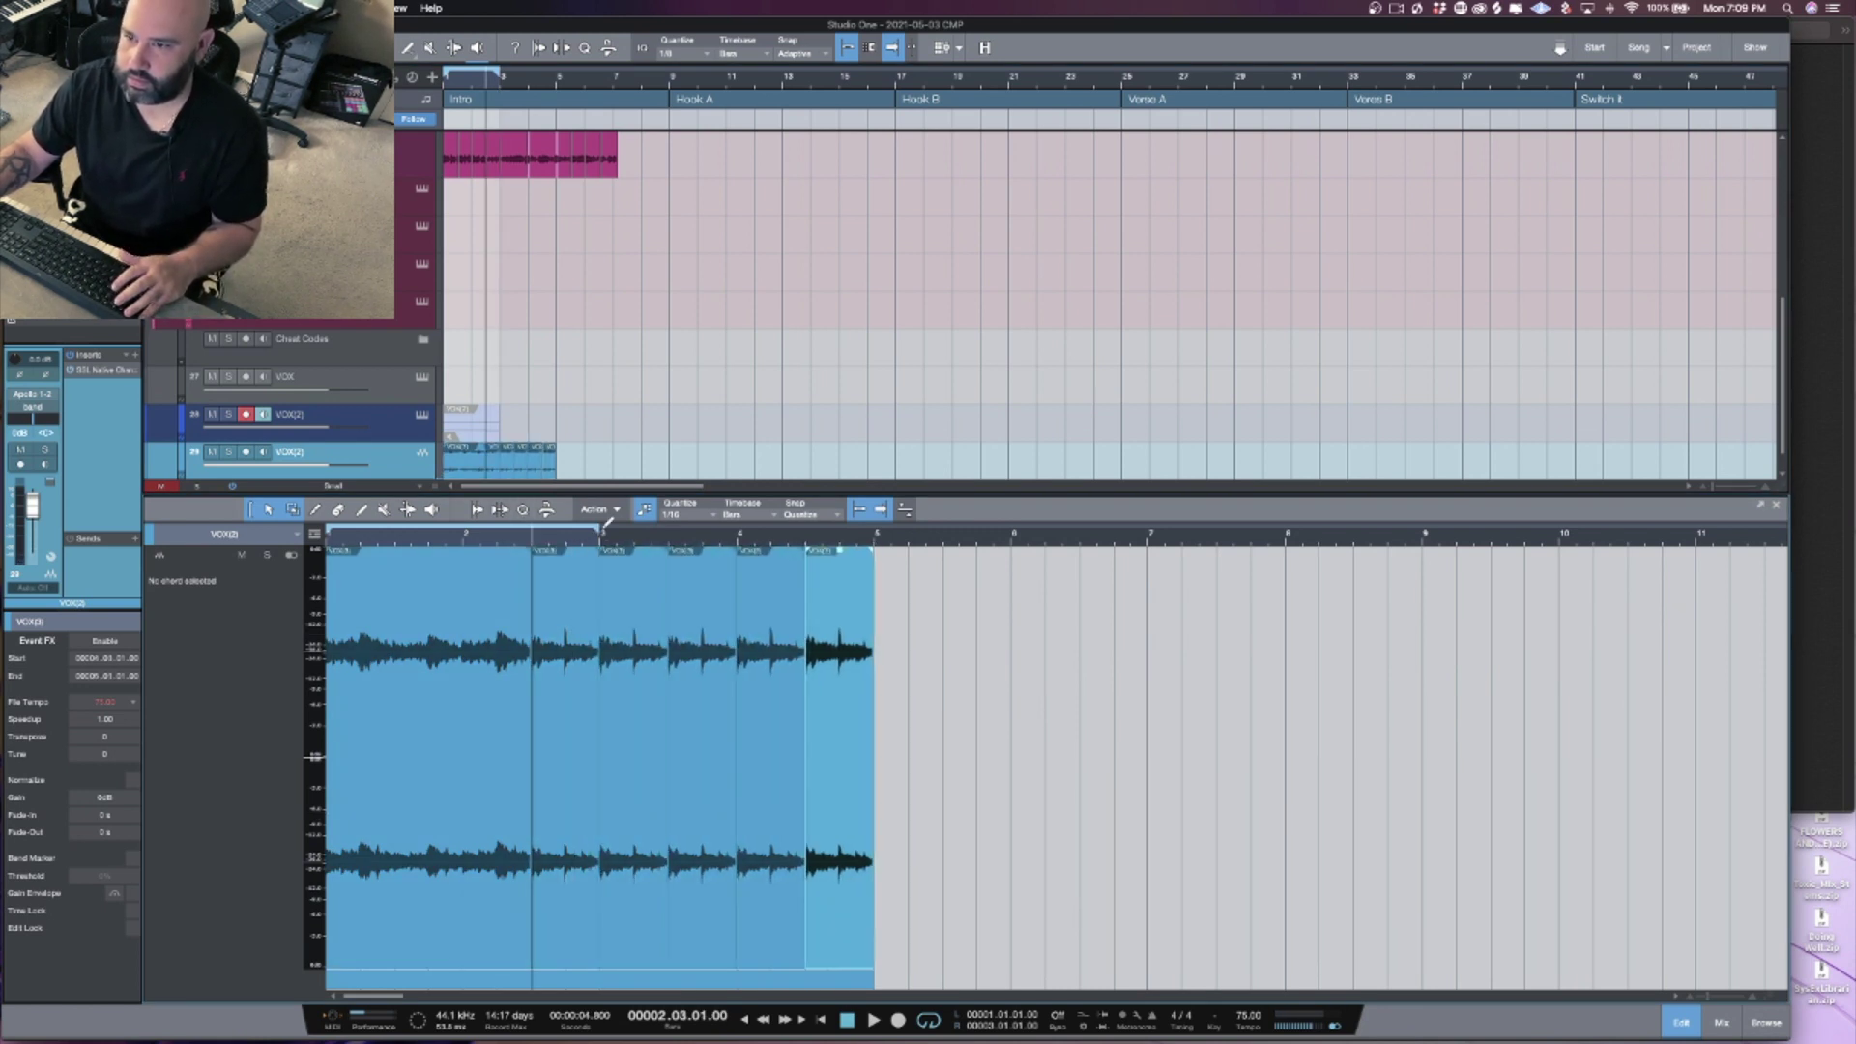
pyautogui.moveTo(607, 522); pyautogui.dragTo(875, 553)
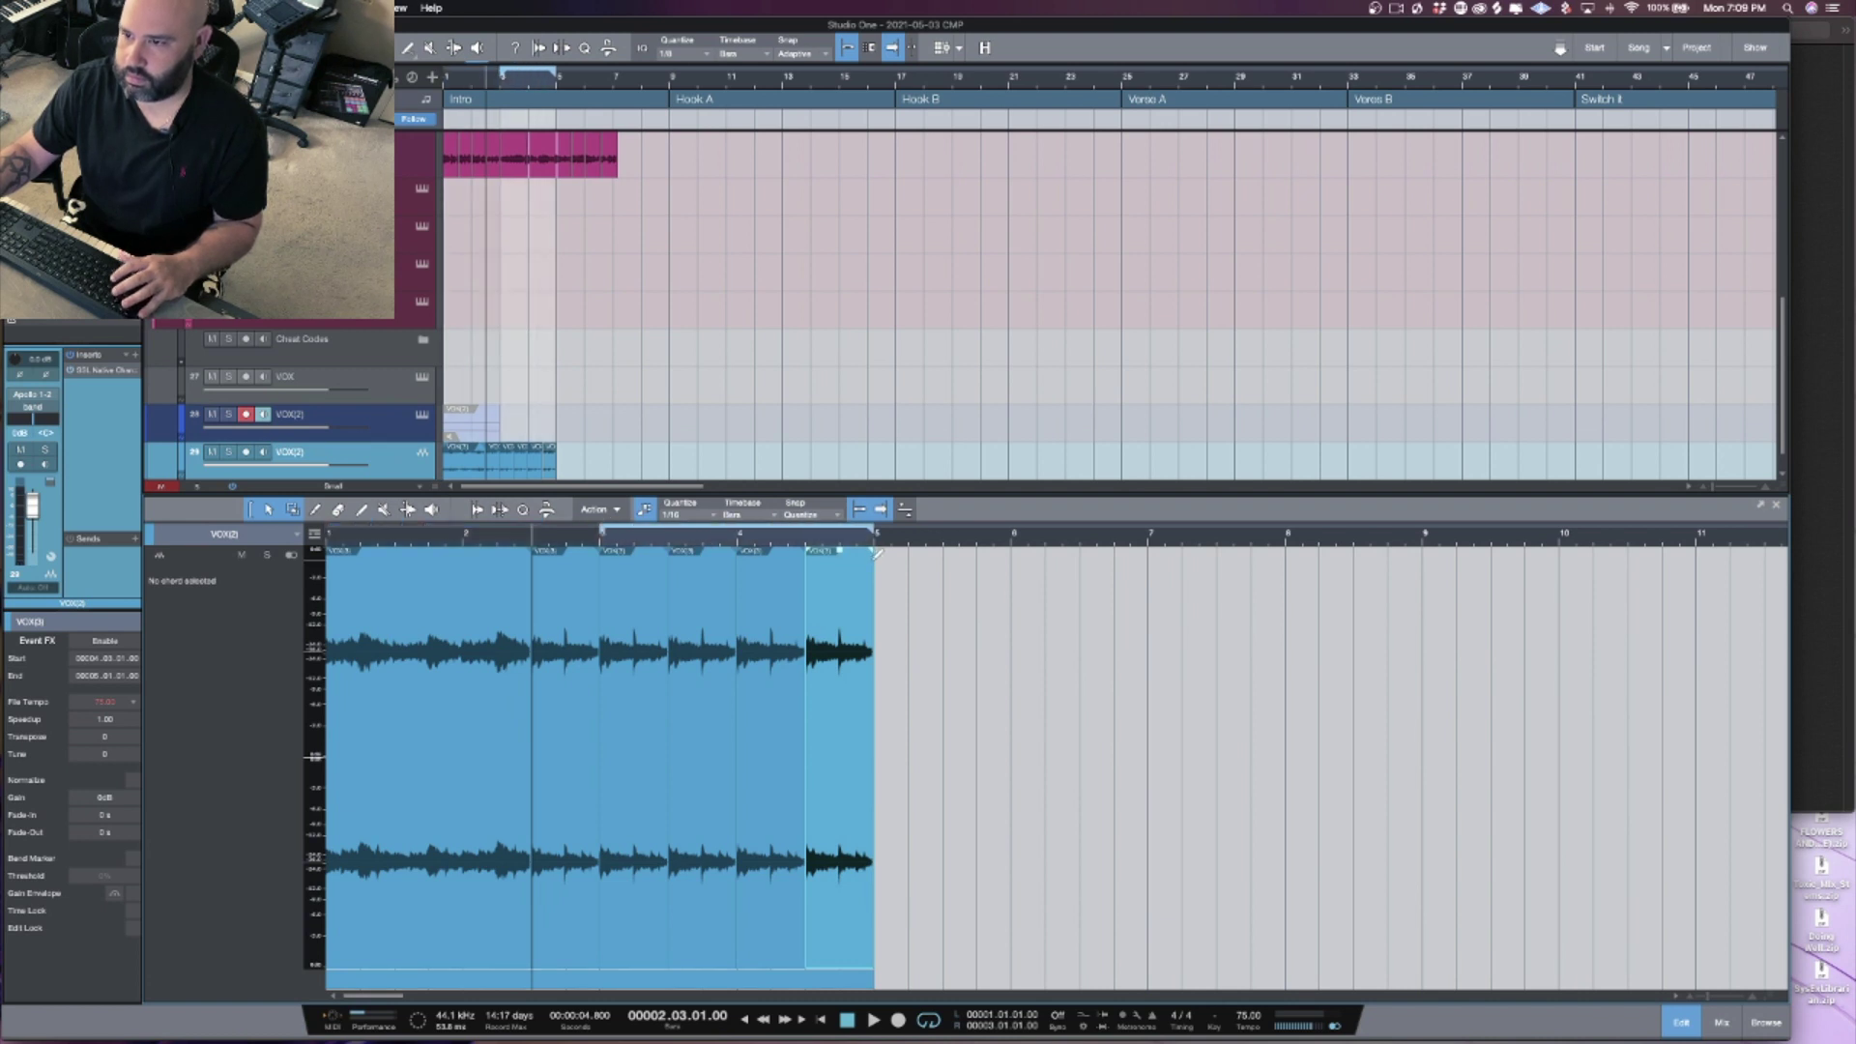
pyautogui.press('space')
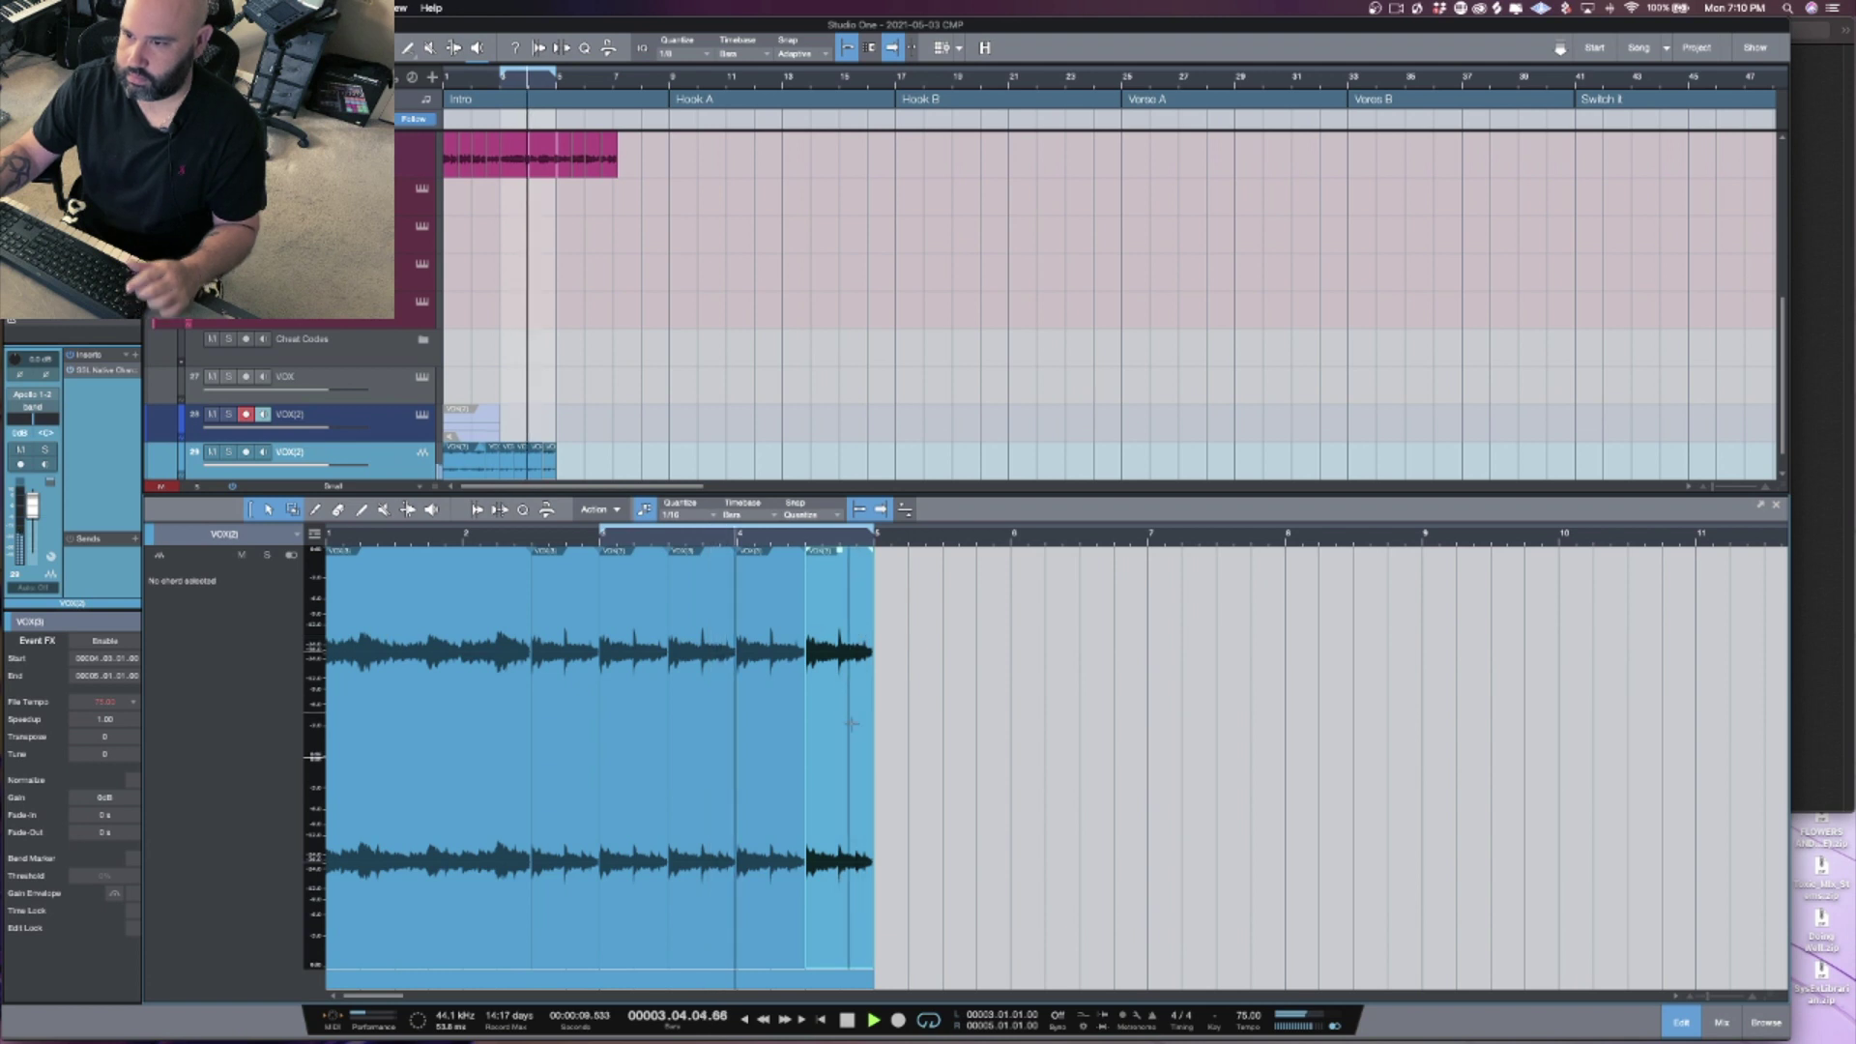
pyautogui.press('space')
# Step: Undo the four slice duplications and set the loop range back to bars 1 to 3
pyautogui.press('super+z')
pyautogui.press('super+z')
pyautogui.press('super+z')
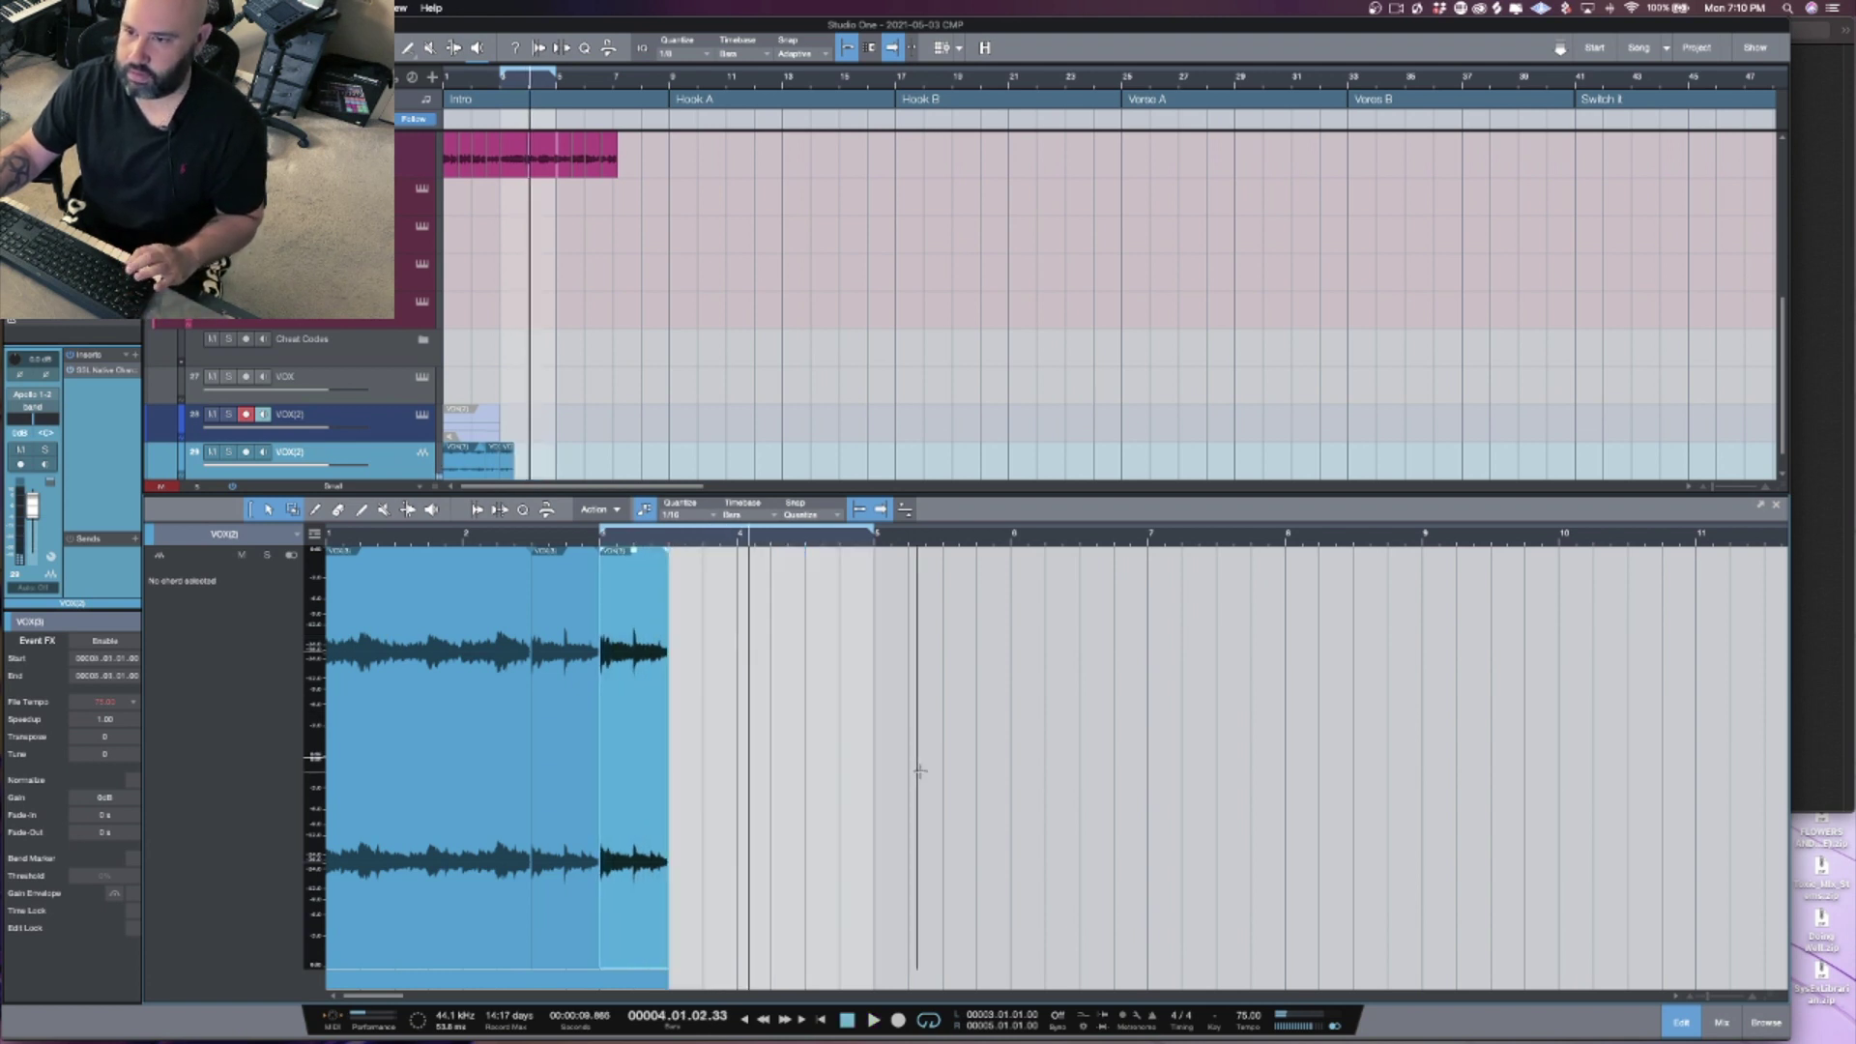
pyautogui.press('super+z')
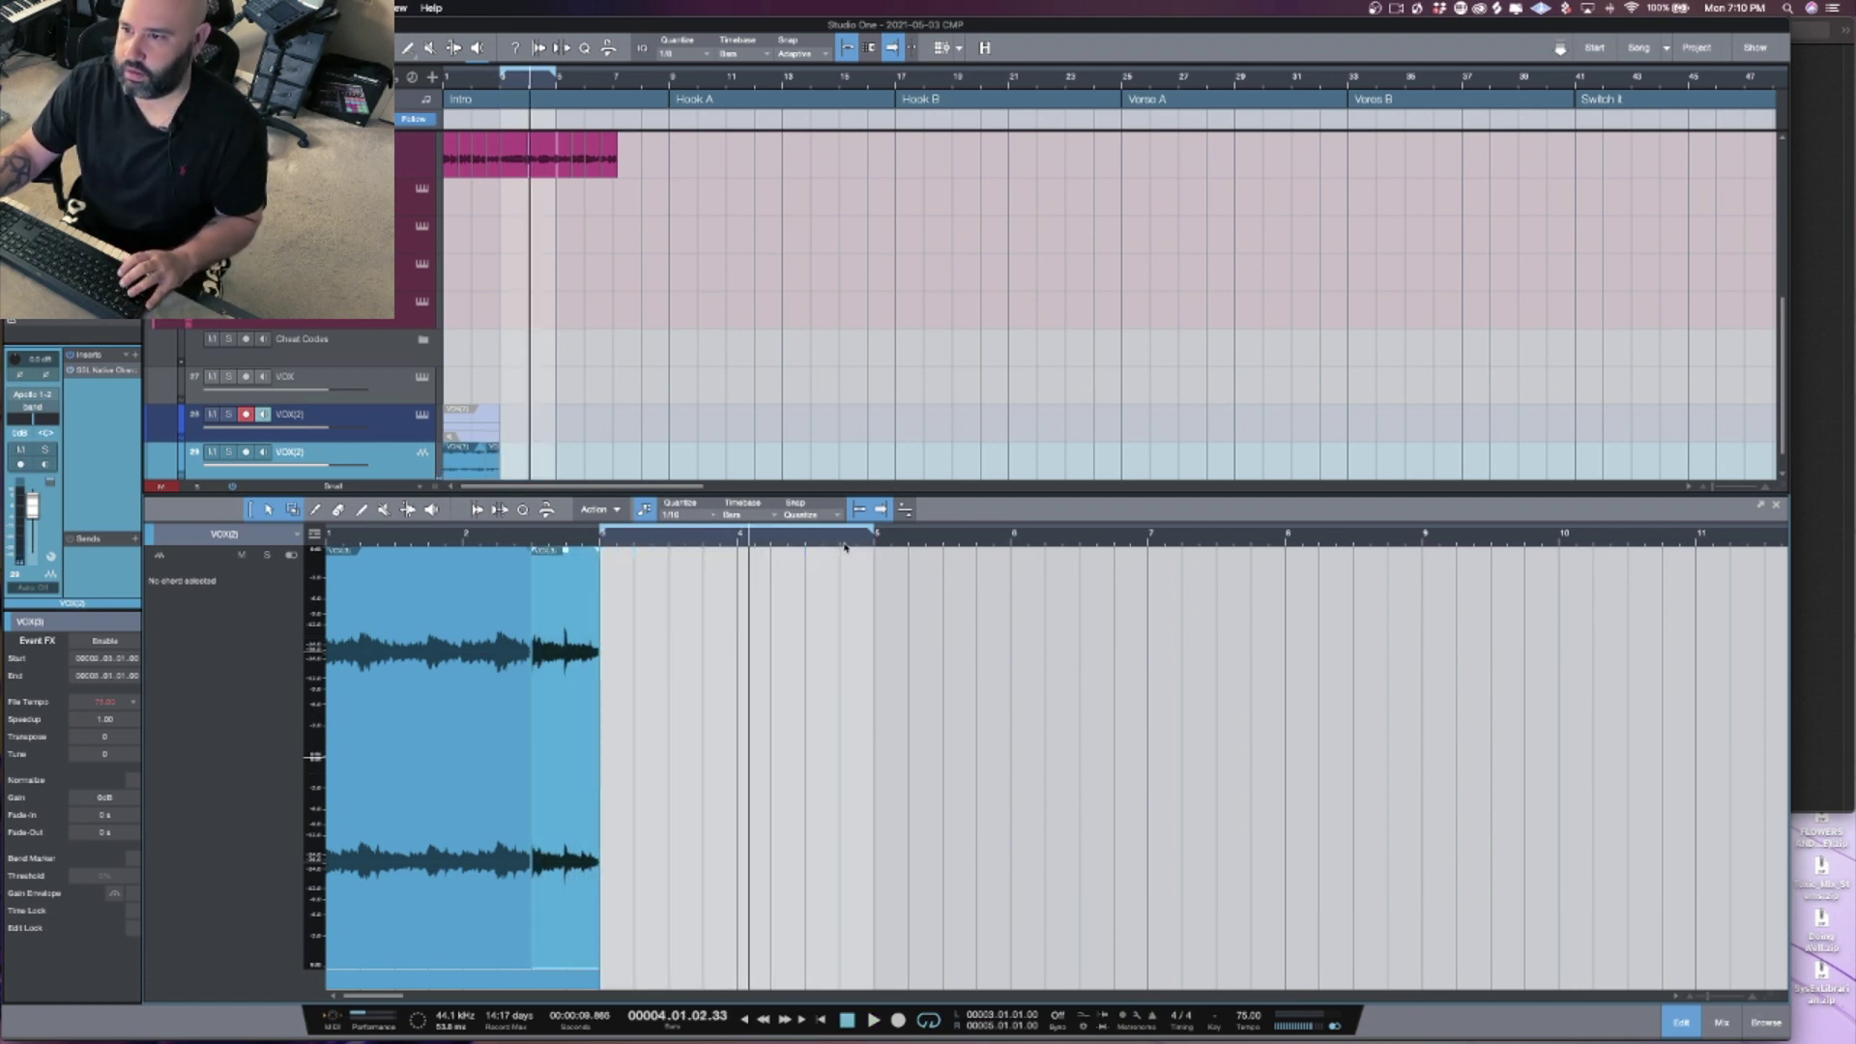
pyautogui.moveTo(870, 533); pyautogui.dragTo(329, 533)
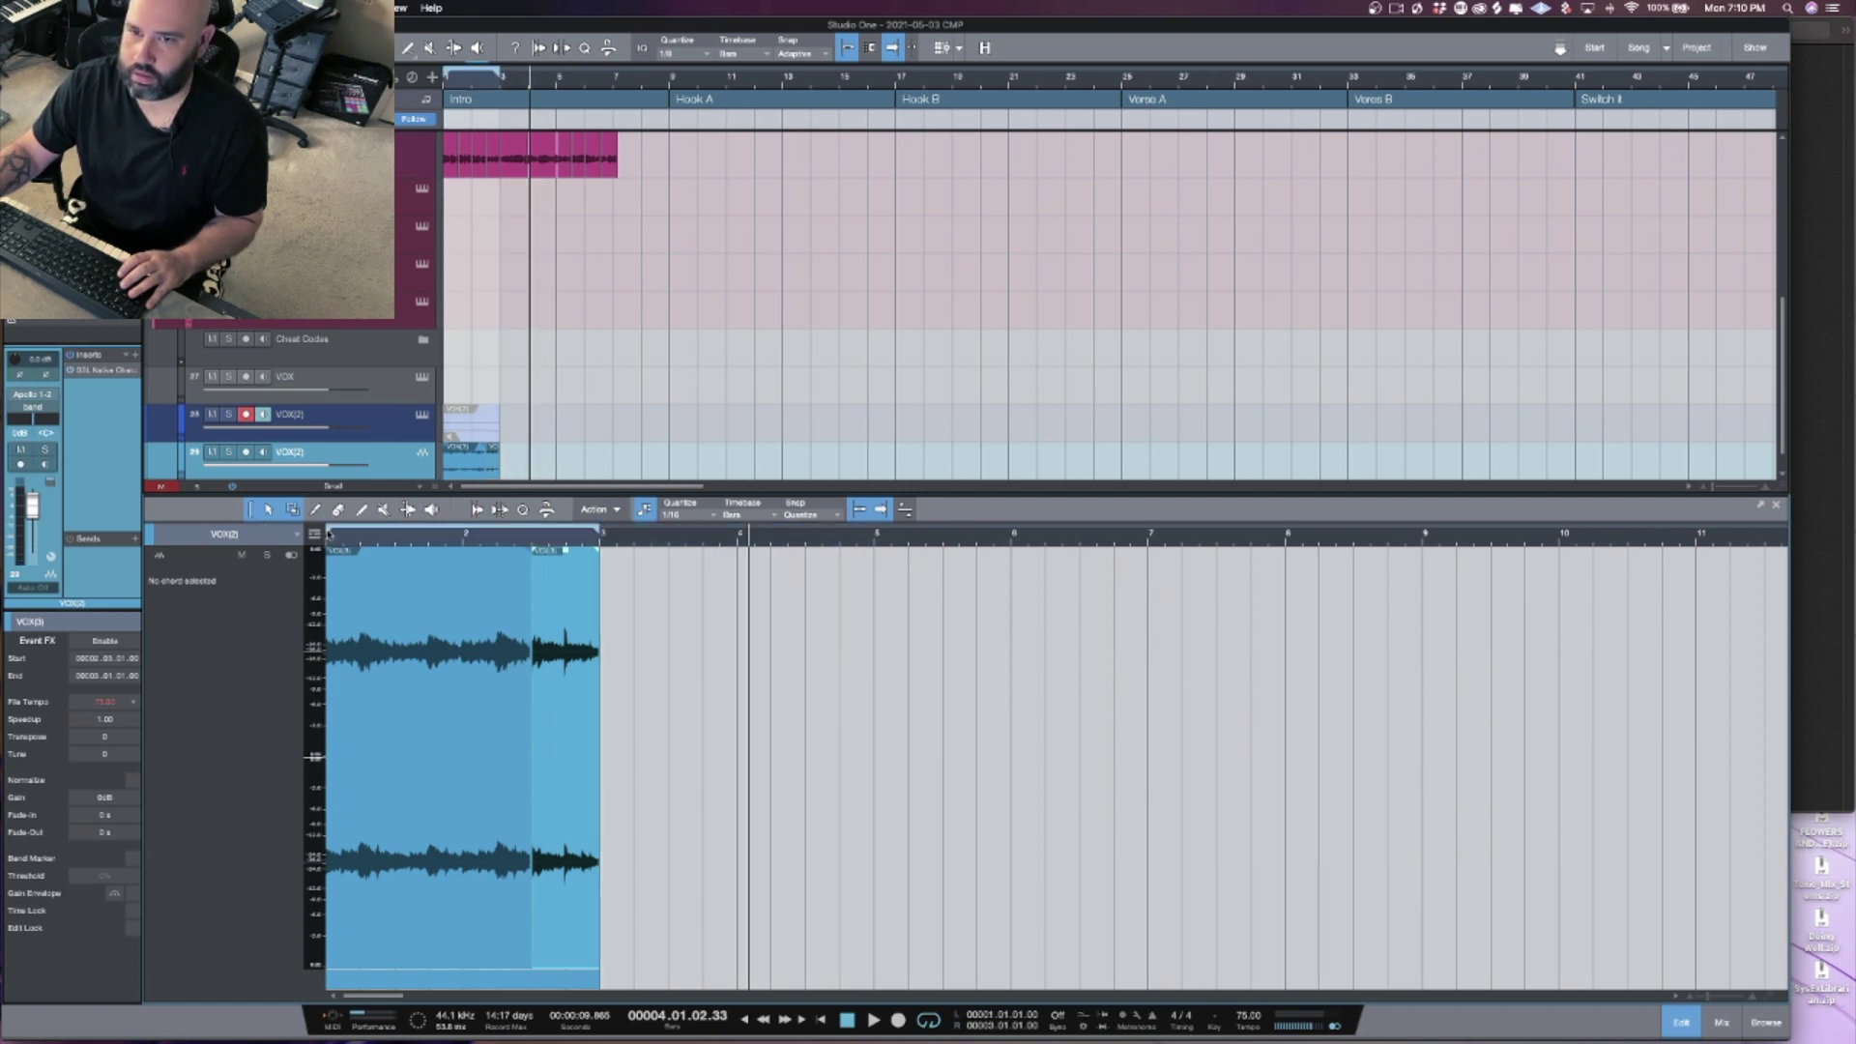
# Step: Show the track list, select the Kik track in the drum folder, and open the mixer console
pyautogui.click(158, 77)
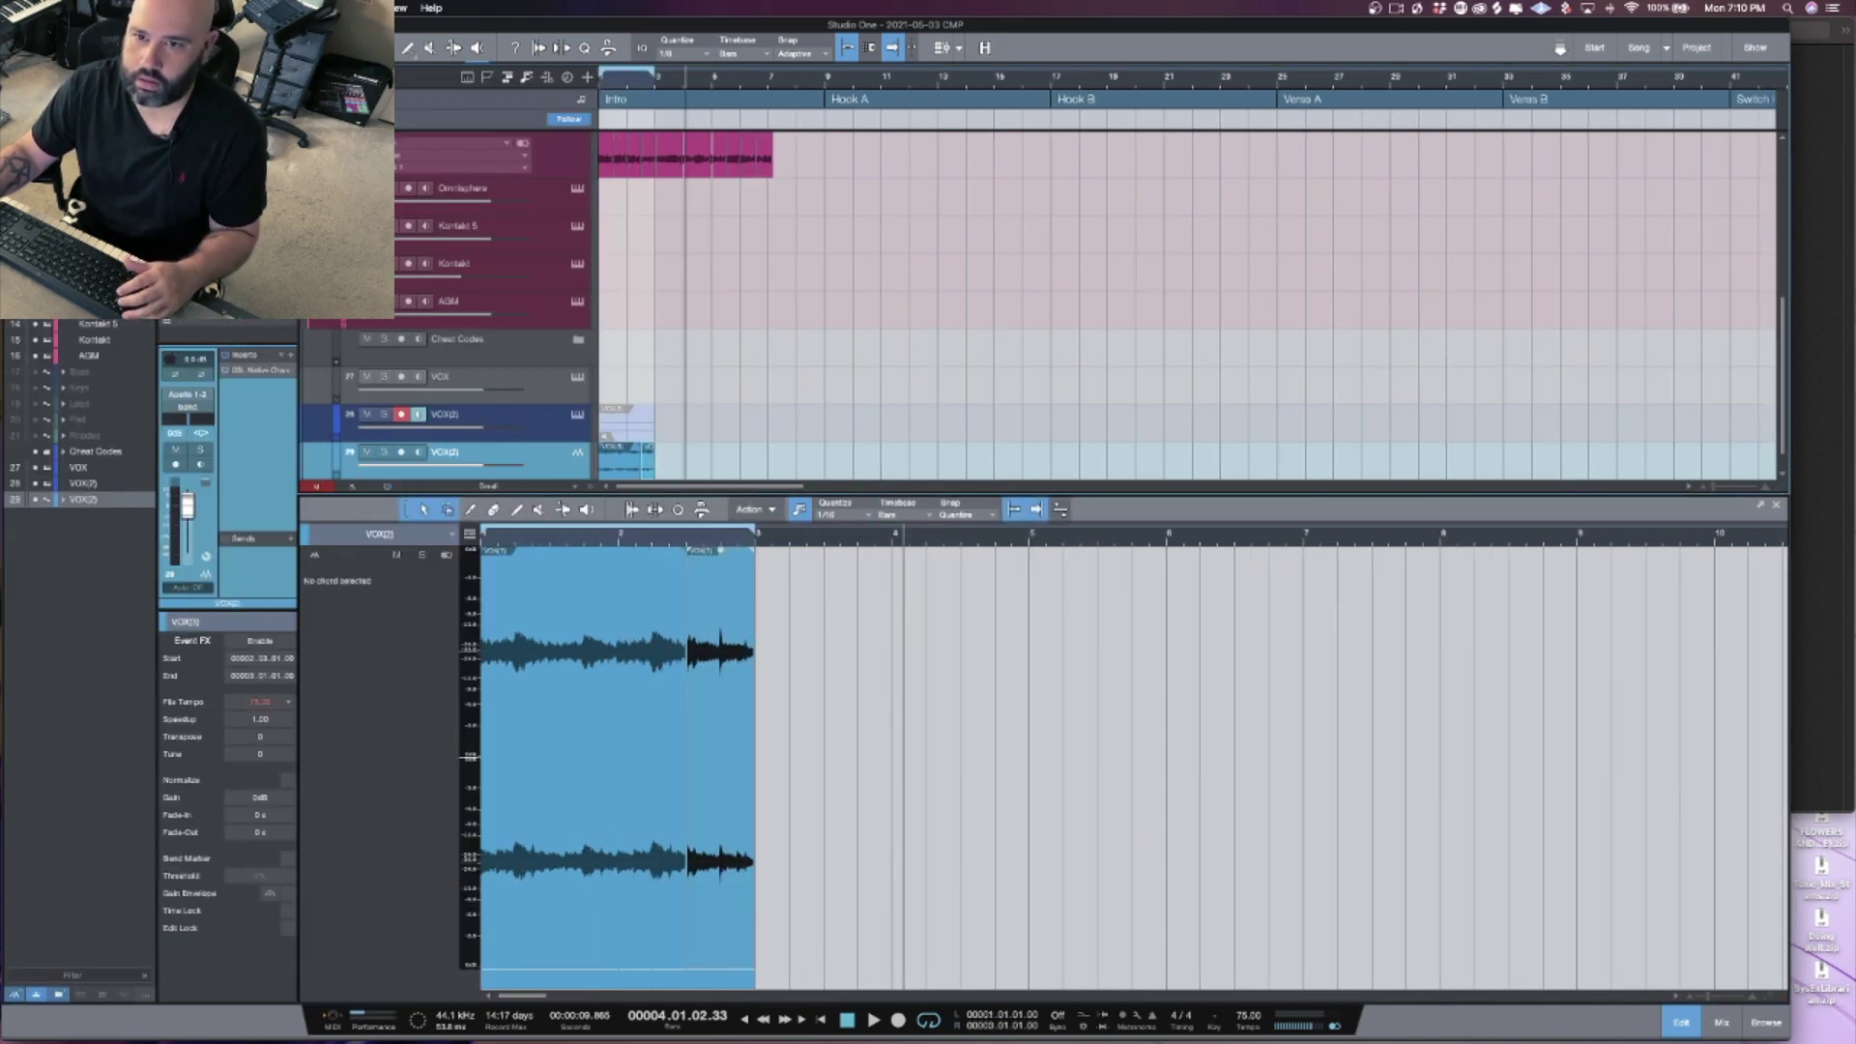
pyautogui.scroll(2, 416, 241)
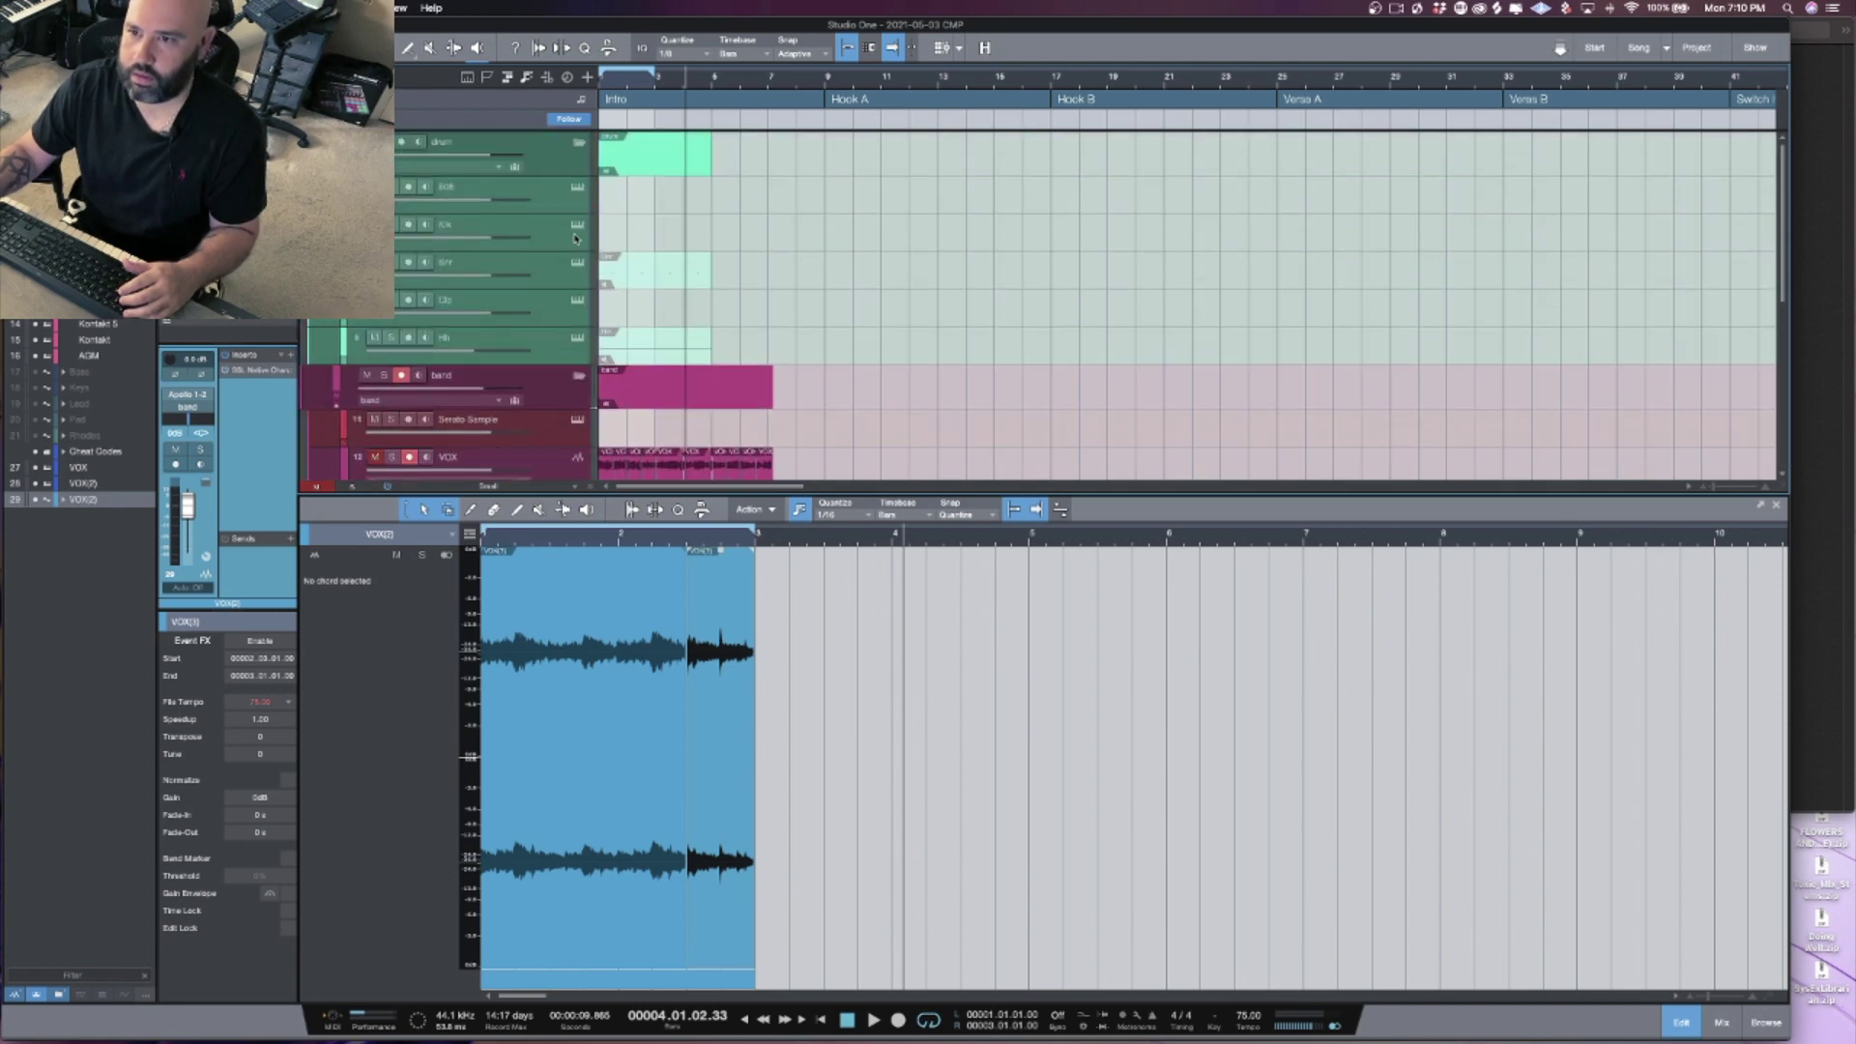
pyautogui.click(542, 229)
pyautogui.press('F3')
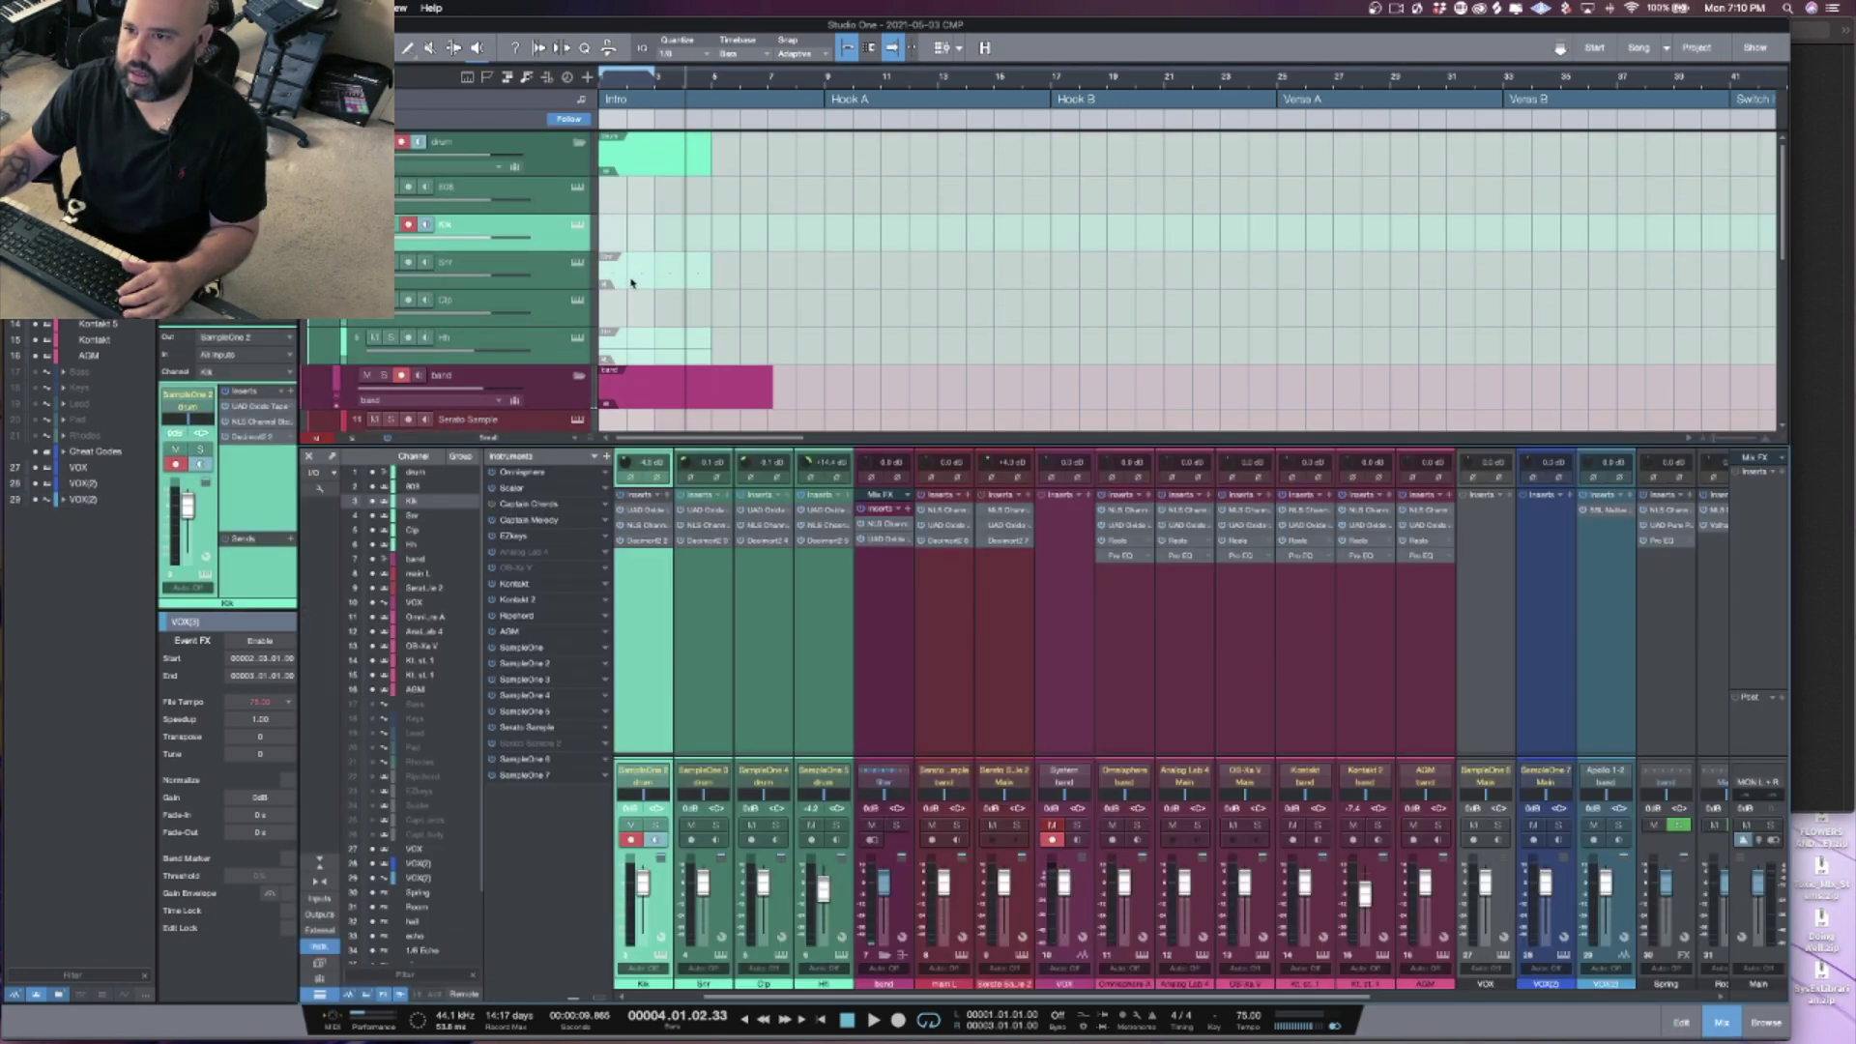
# Step: Unmute the HH and Snr drum parts in the intro and play them with the vocal chop
pyautogui.doubleClick(642, 333)
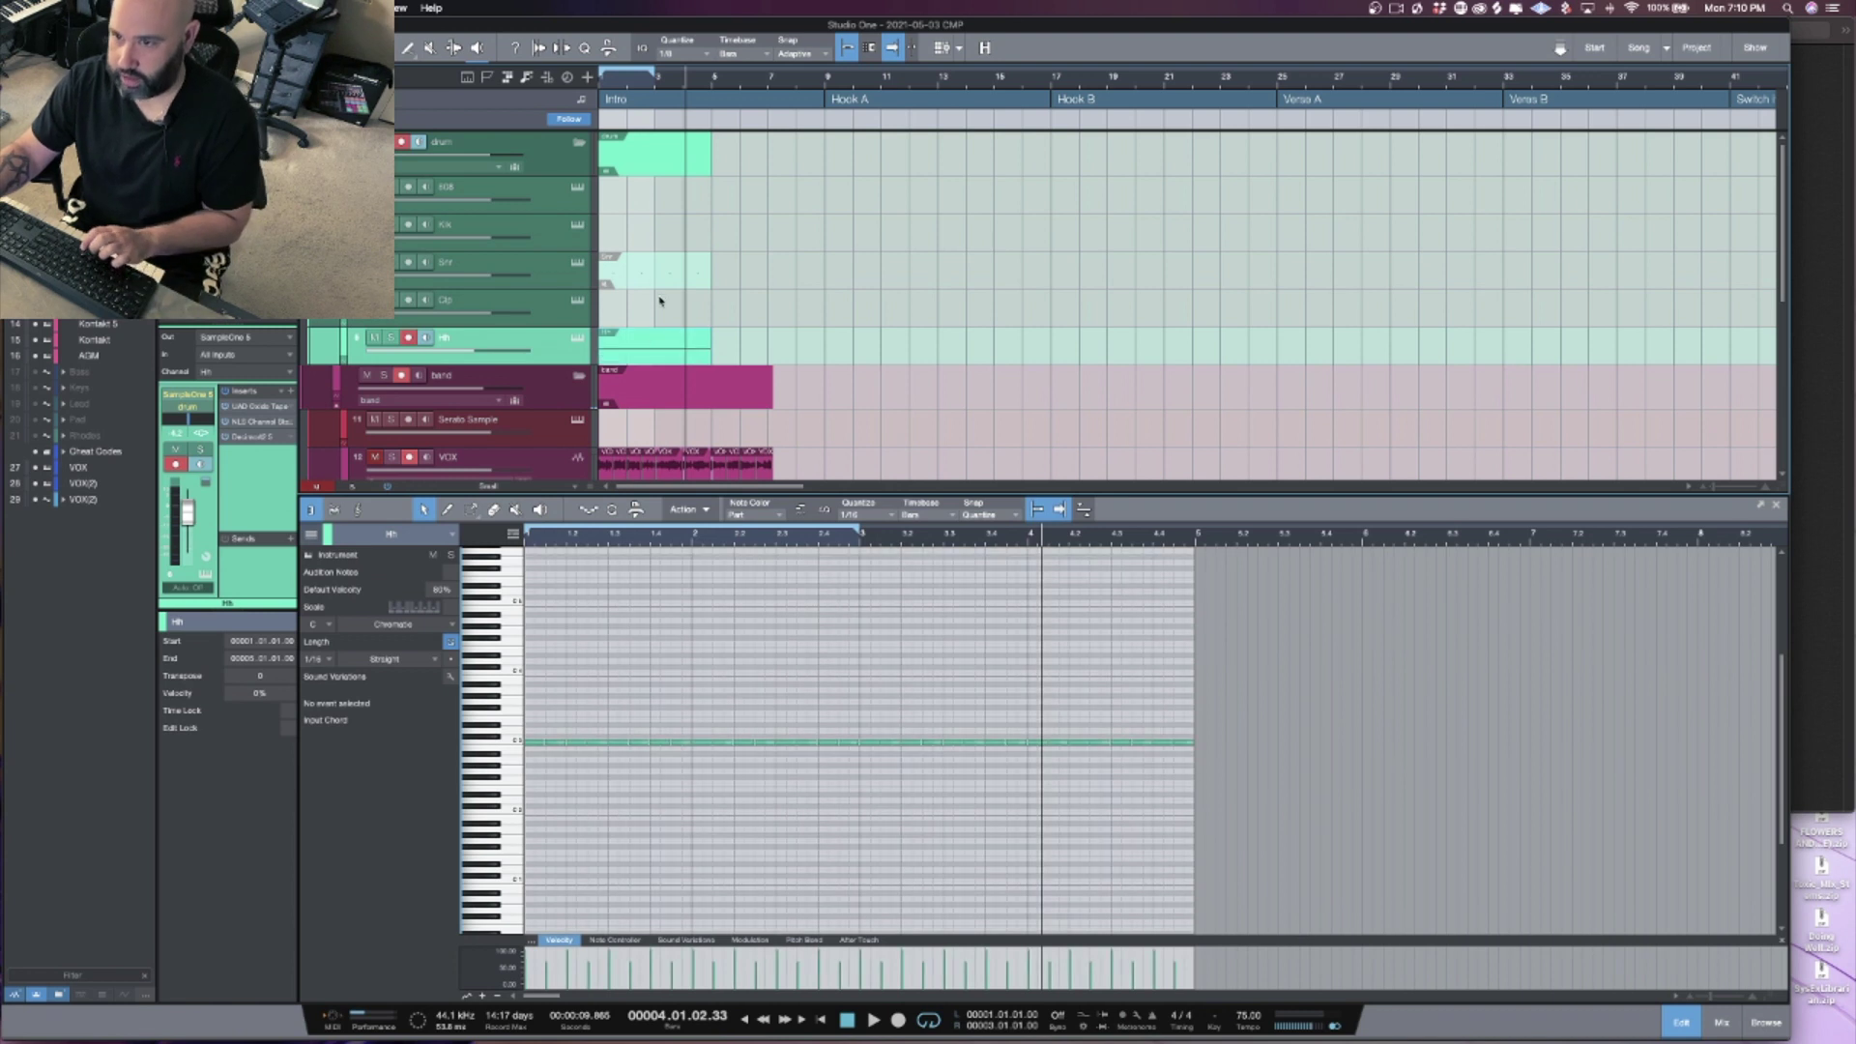
pyautogui.click(666, 280)
pyautogui.press('space')
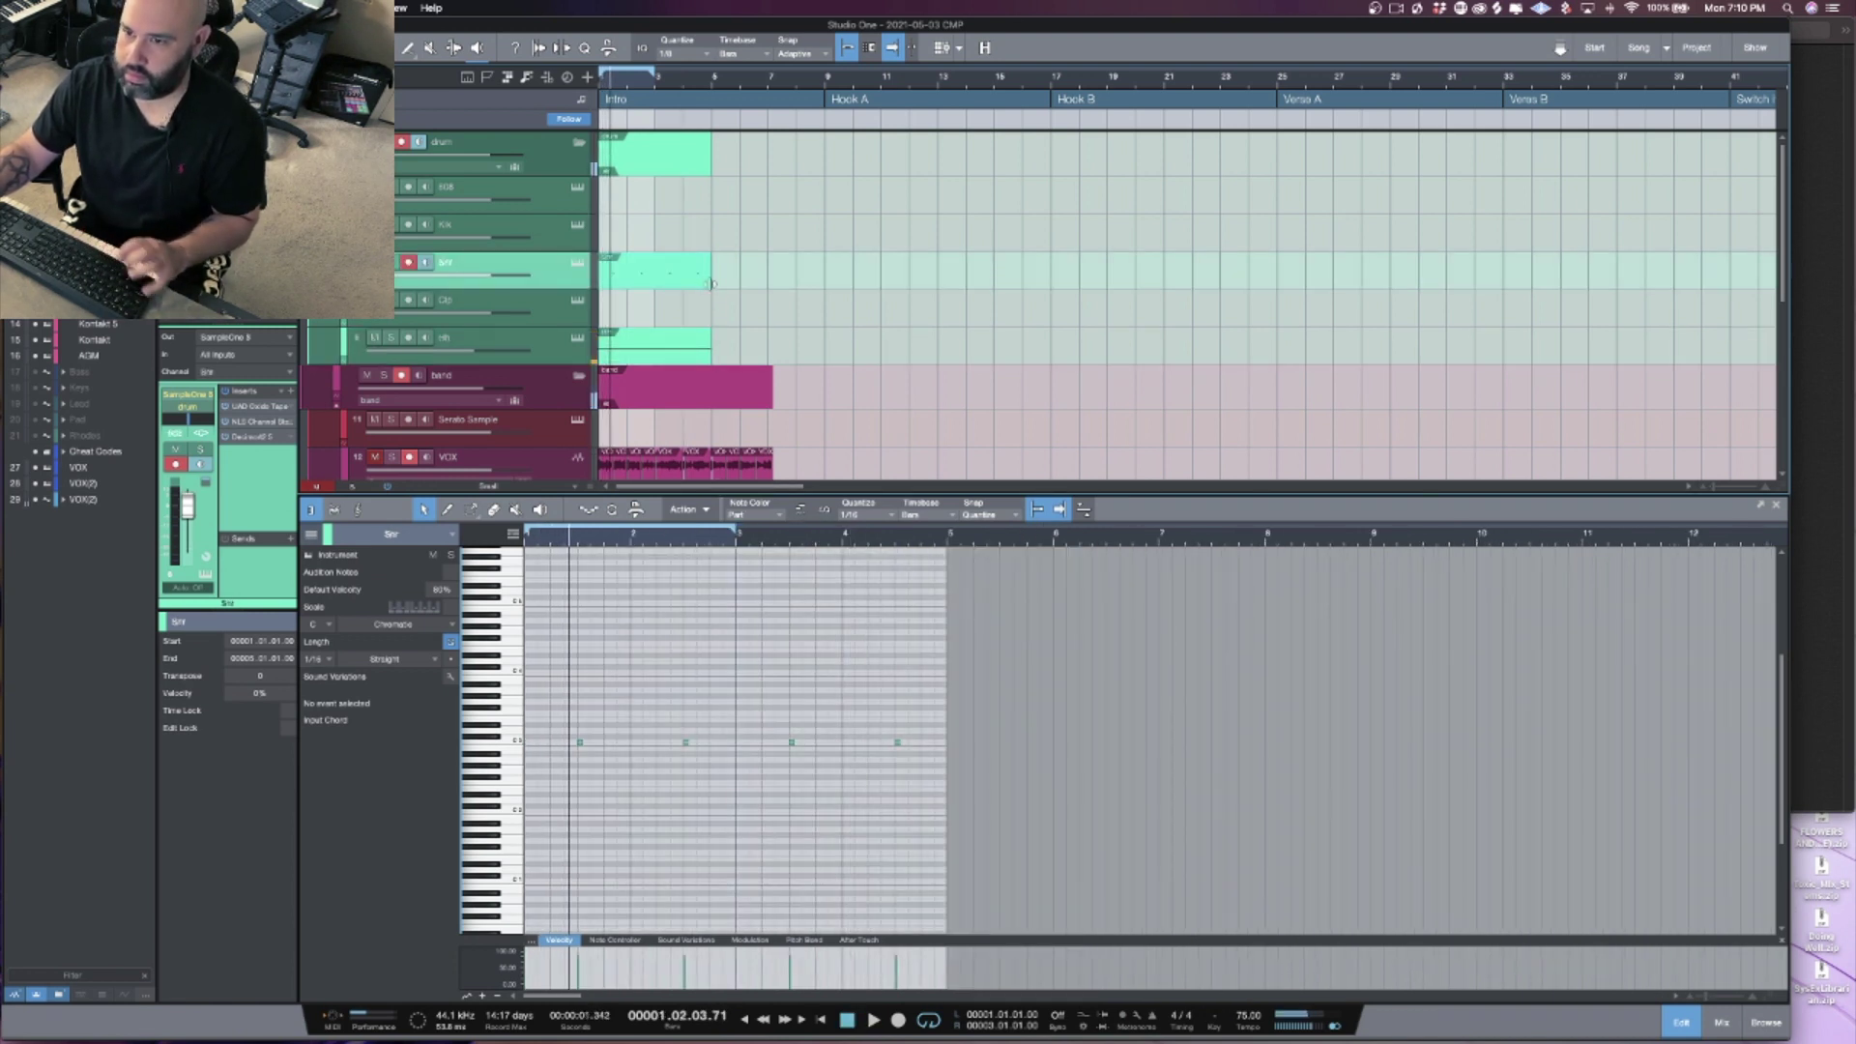
# Step: Time-compress the Snr and HH parts in the intro to two bars, ending at bar 3, and play the loop
pyautogui.moveTo(709, 283); pyautogui.dragTo(654, 283)
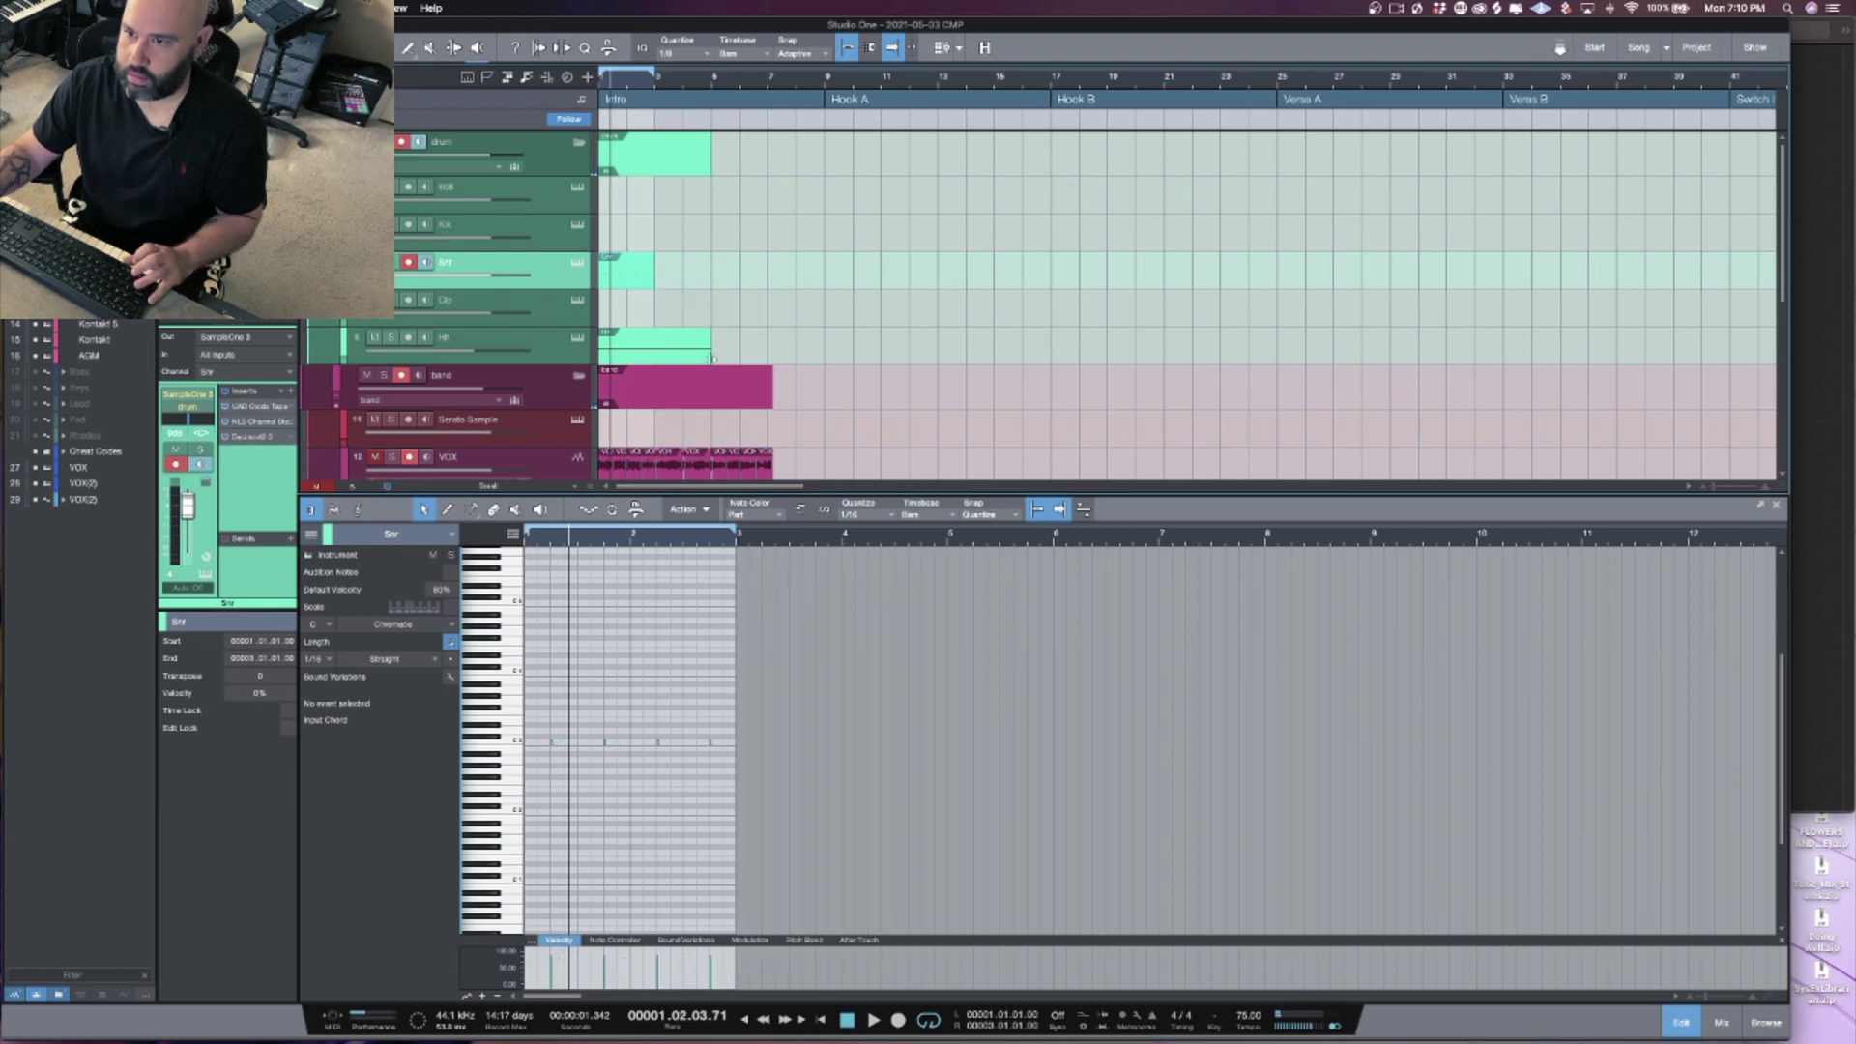
pyautogui.moveTo(709, 357); pyautogui.dragTo(657, 355)
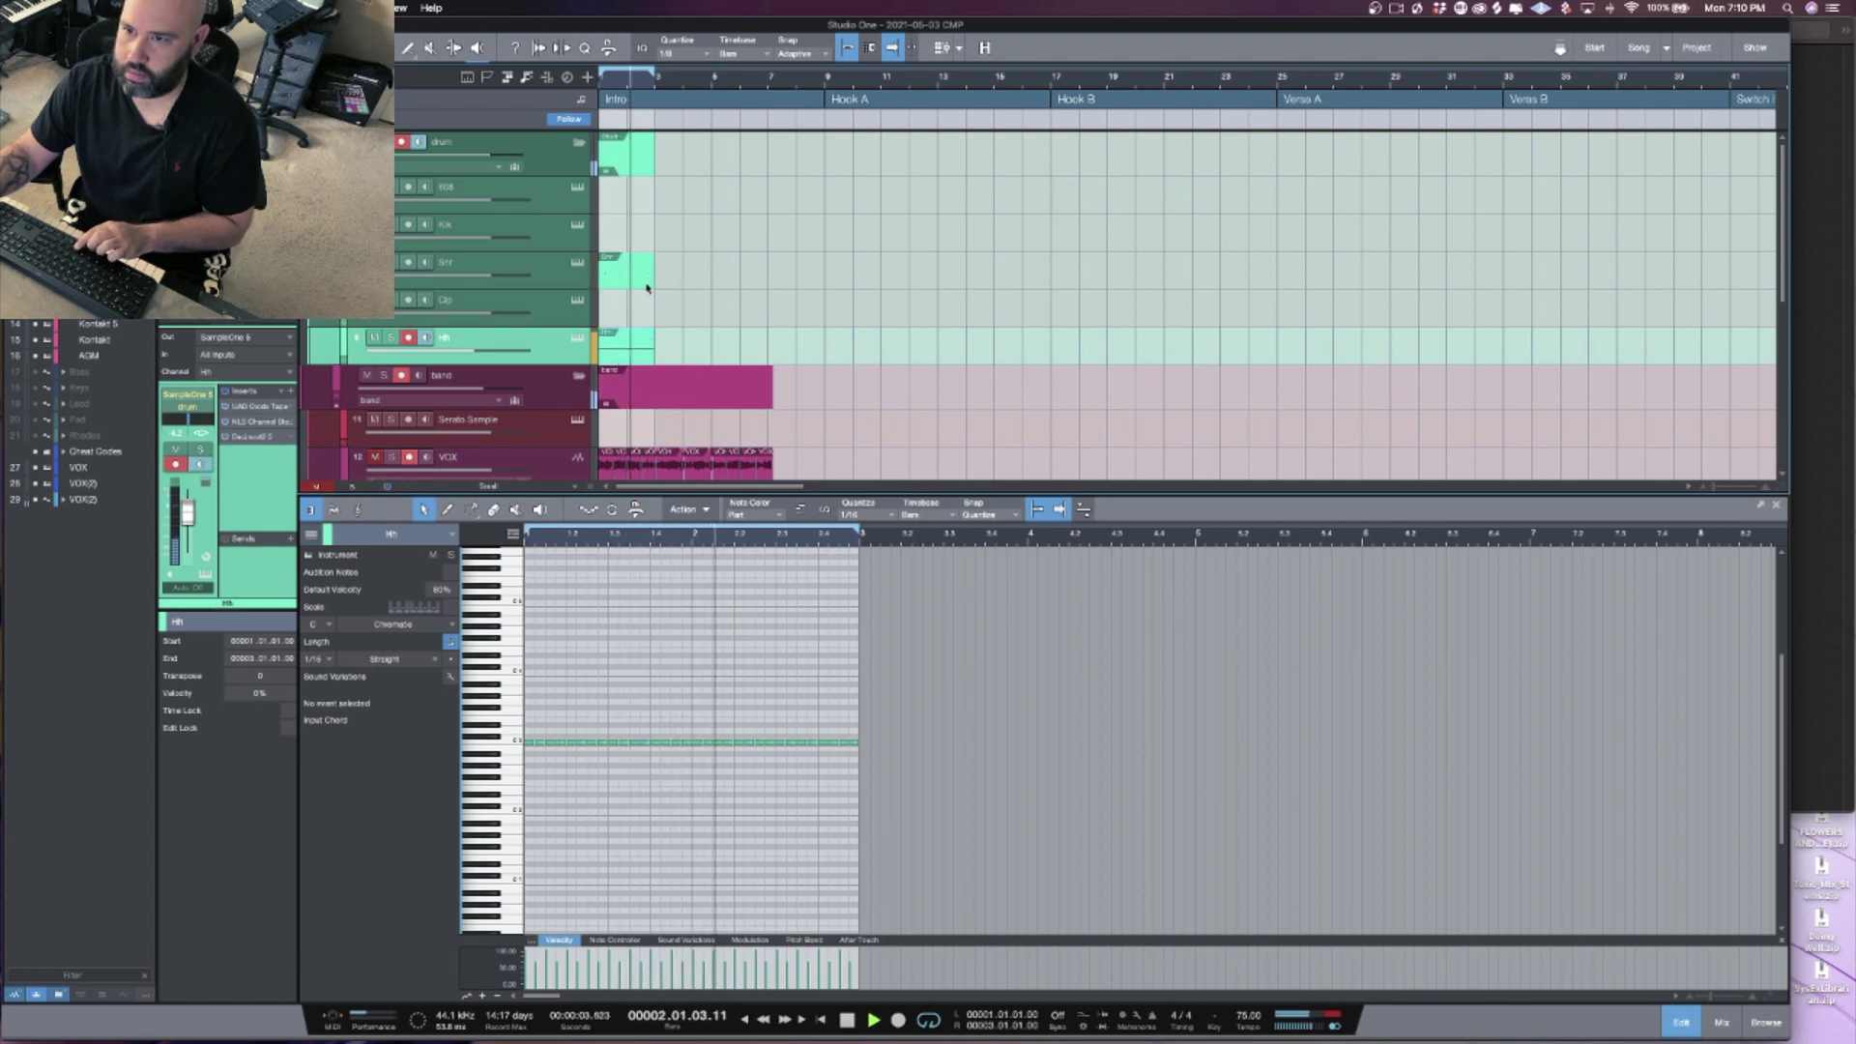
pyautogui.press('space')
pyautogui.press('space')
pyautogui.press('space')
pyautogui.press('space')
pyautogui.press('space')
pyautogui.press('space')
pyautogui.press('space')
pyautogui.press('space')
pyautogui.press('space')
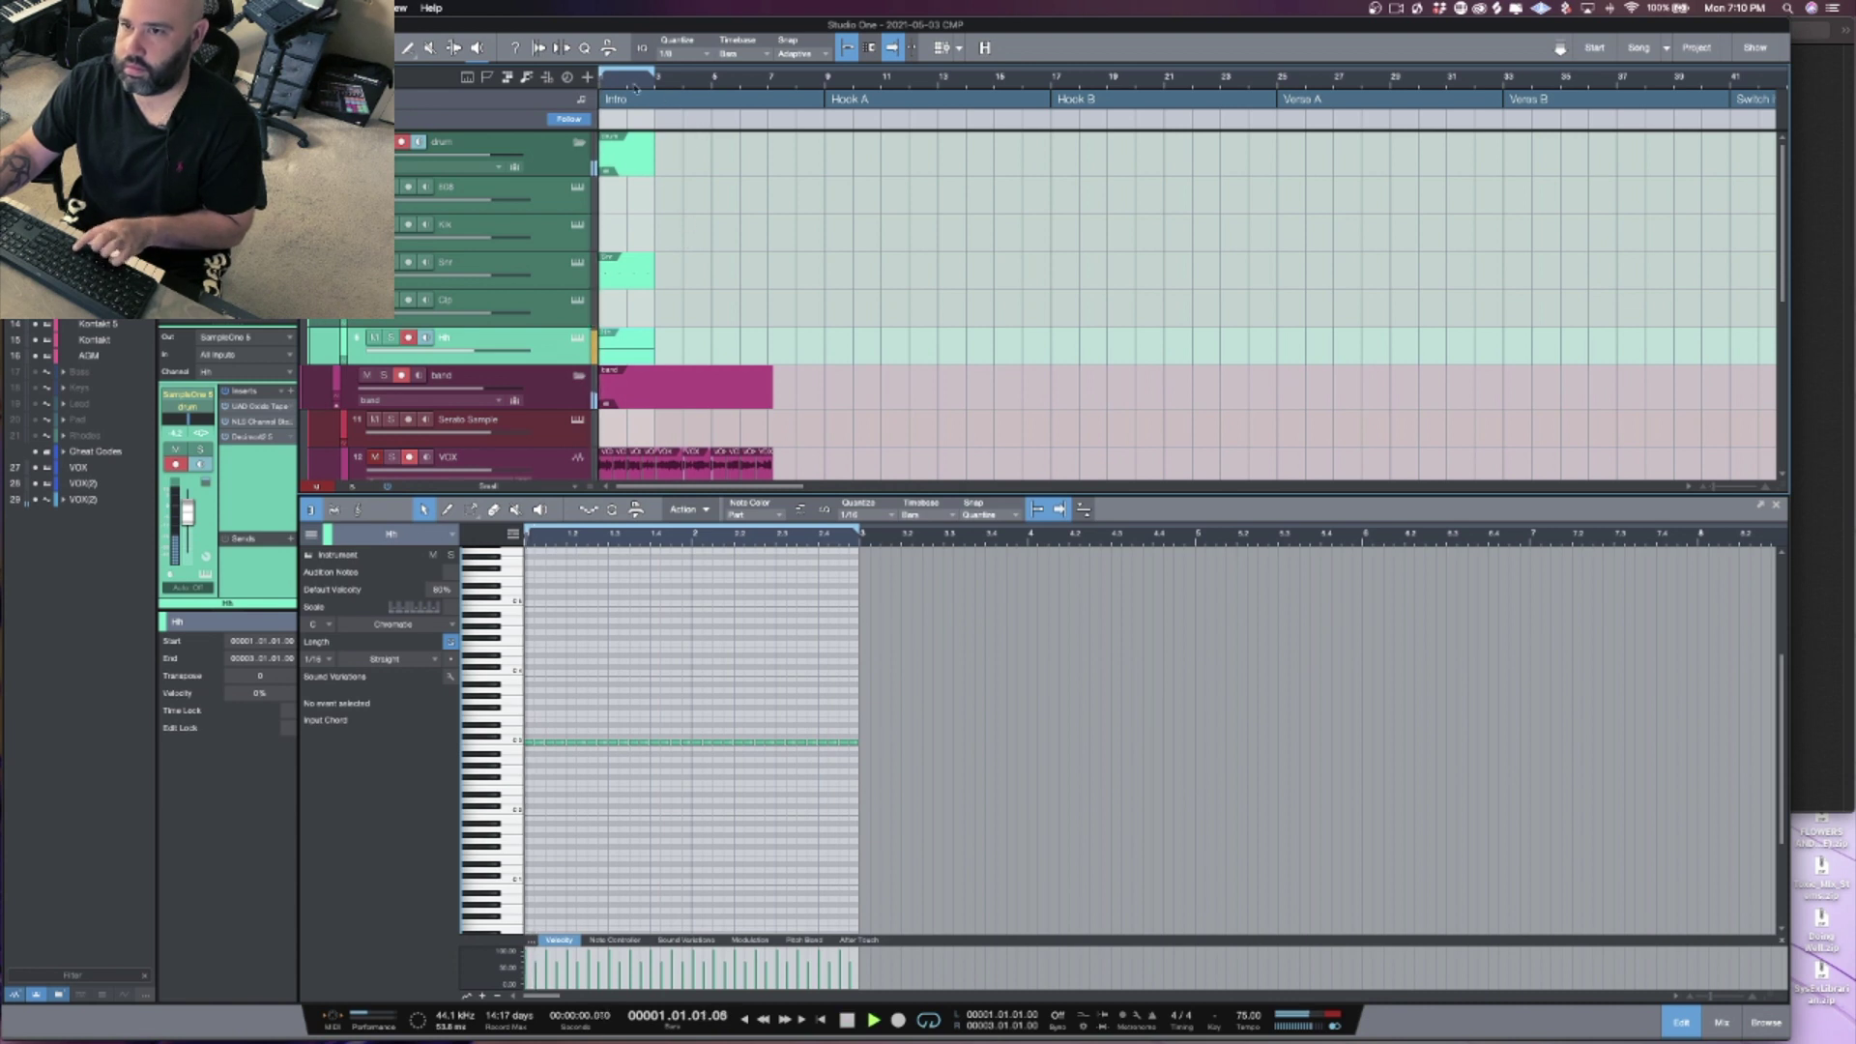
pyautogui.press('space')
pyautogui.press('space')
pyautogui.press('space')
# Step: Extend the loop range to bars 1 to 5 and duplicate the Snr and HH parts to fill it
pyautogui.moveTo(654, 74); pyautogui.dragTo(710, 98)
pyautogui.click(637, 282)
pyautogui.press('d')
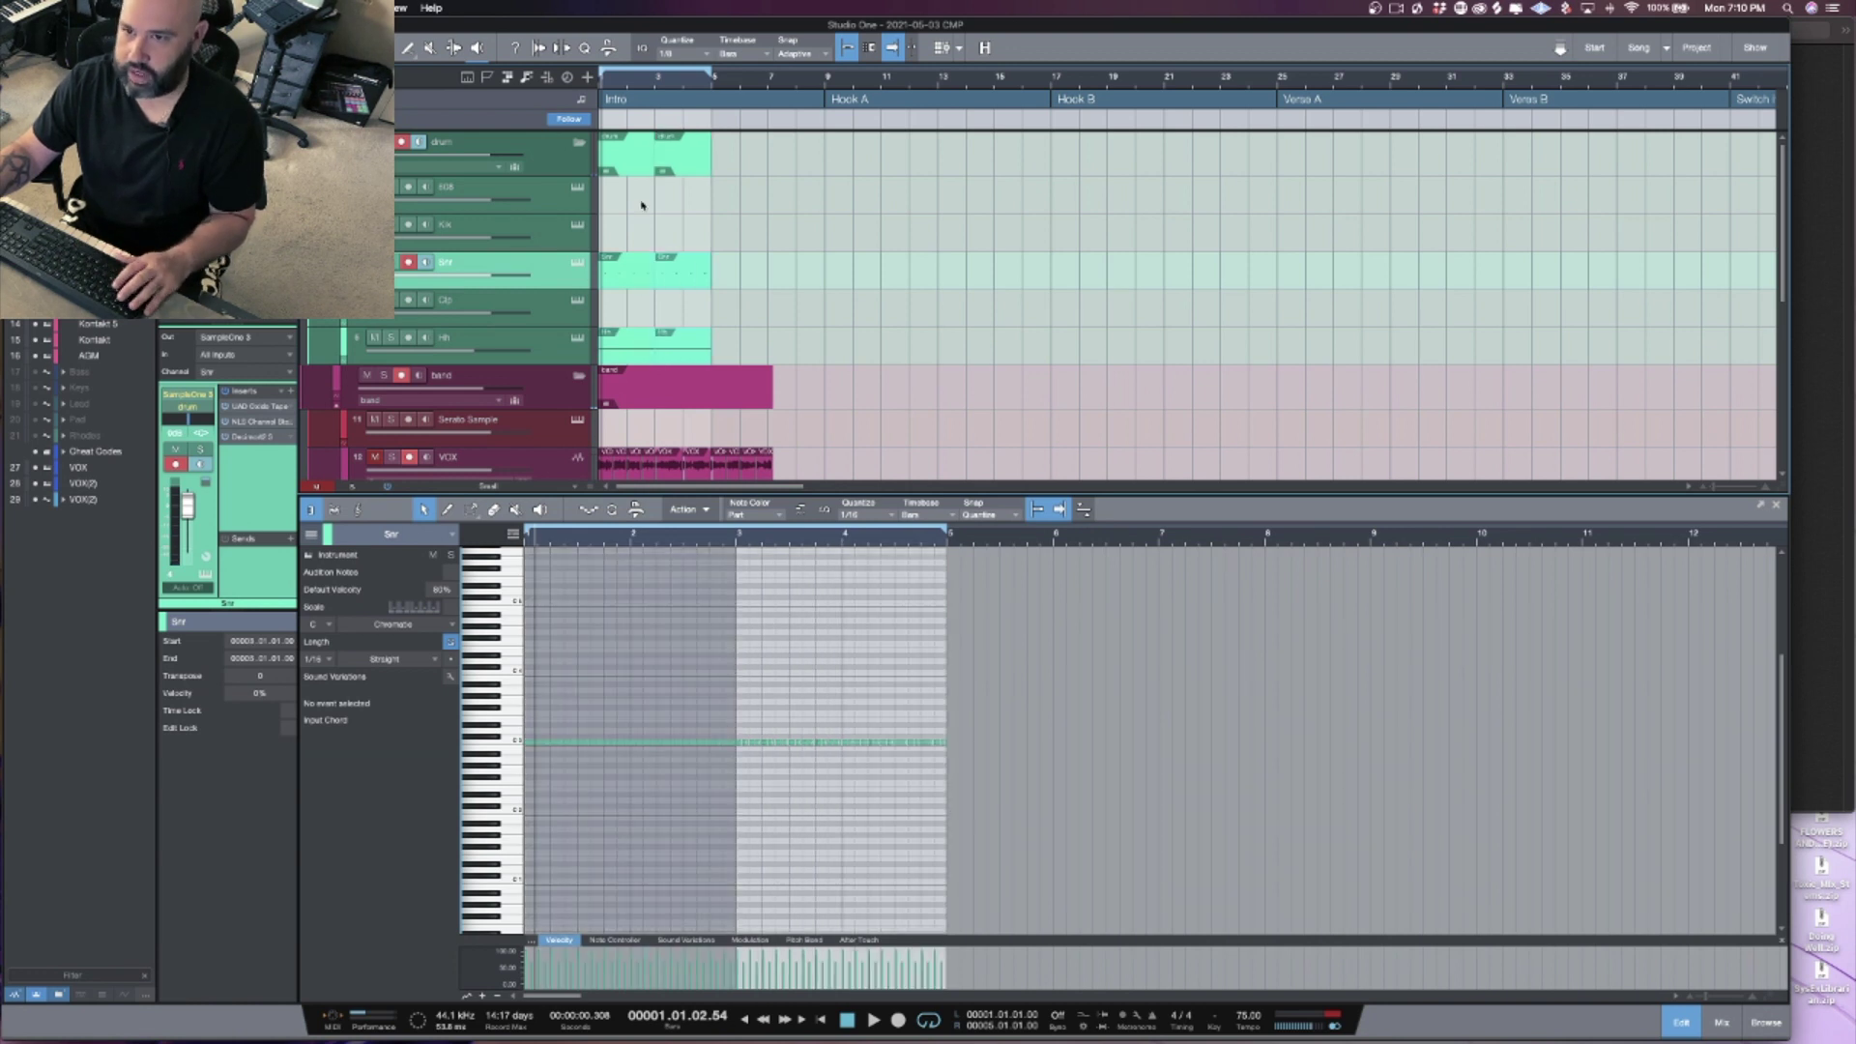
# Step: Create an empty four-bar part on the Kik track from bar 1 to bar 5 and place the playhead at bar 2, beat 2
pyautogui.click(615, 229)
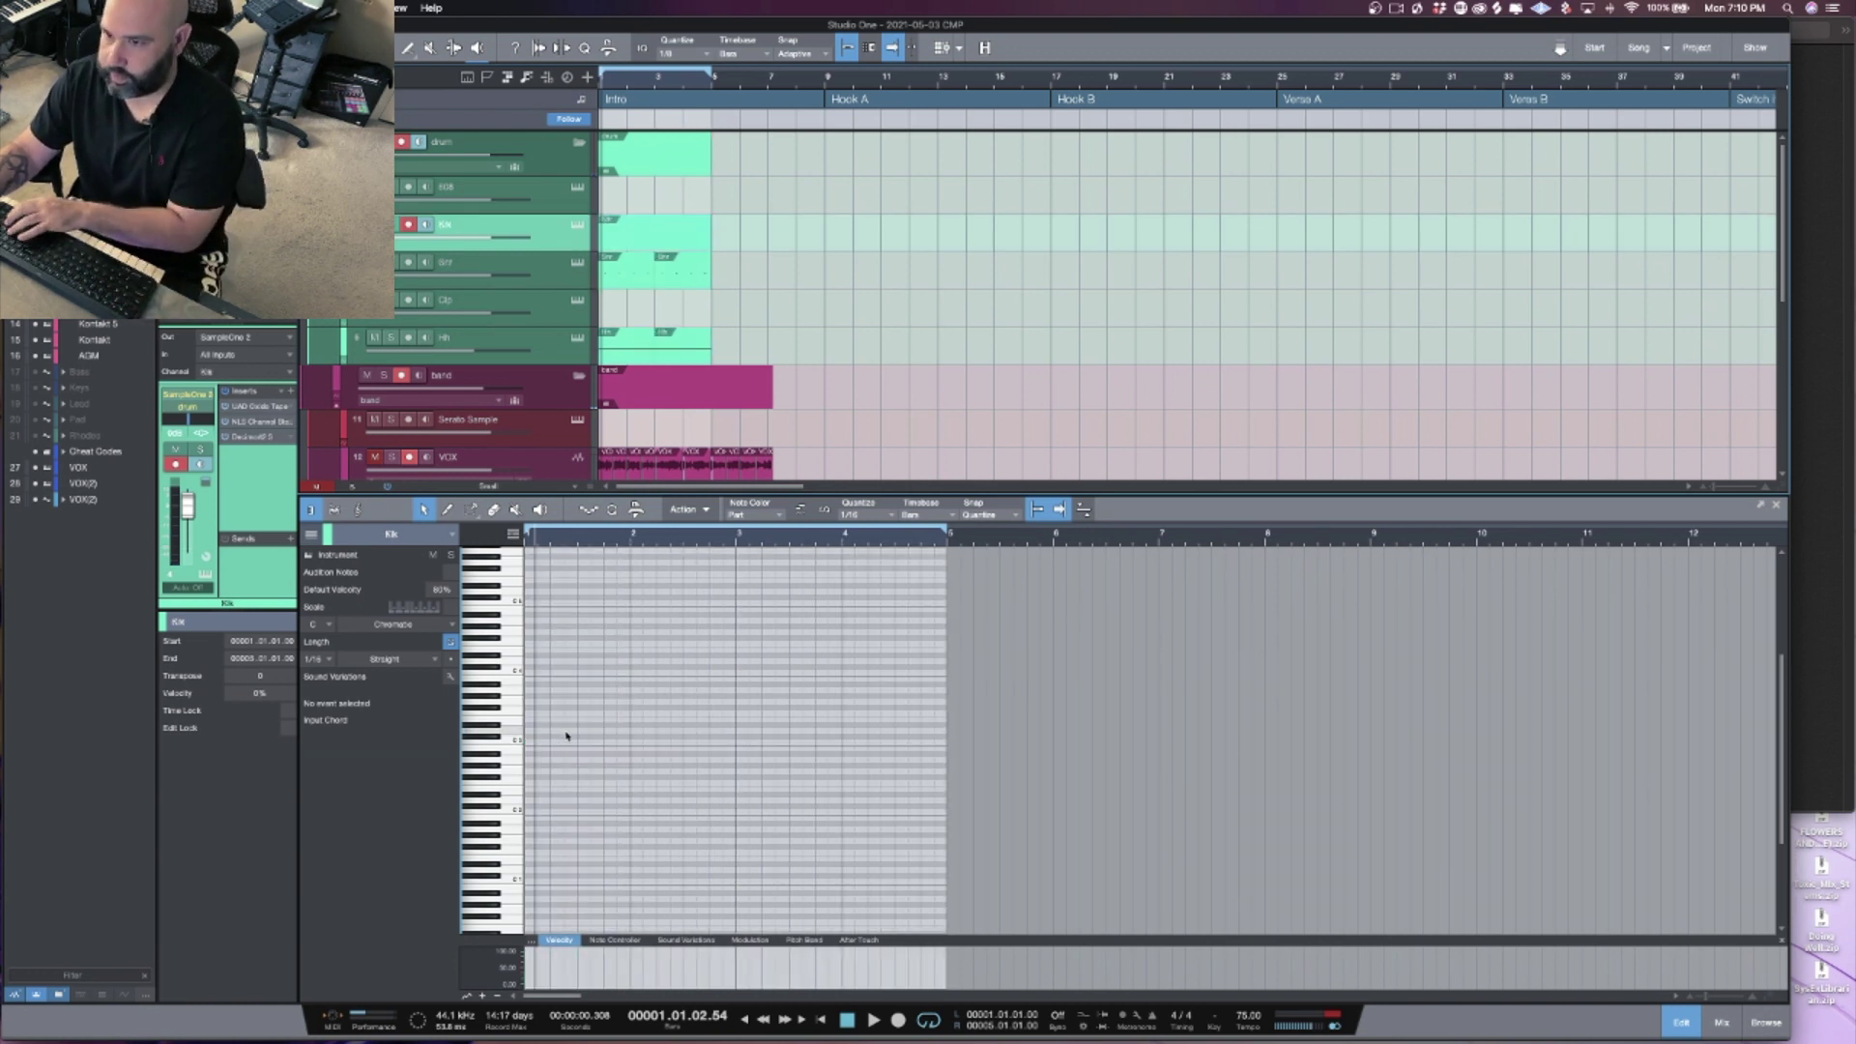
pyautogui.click(656, 755)
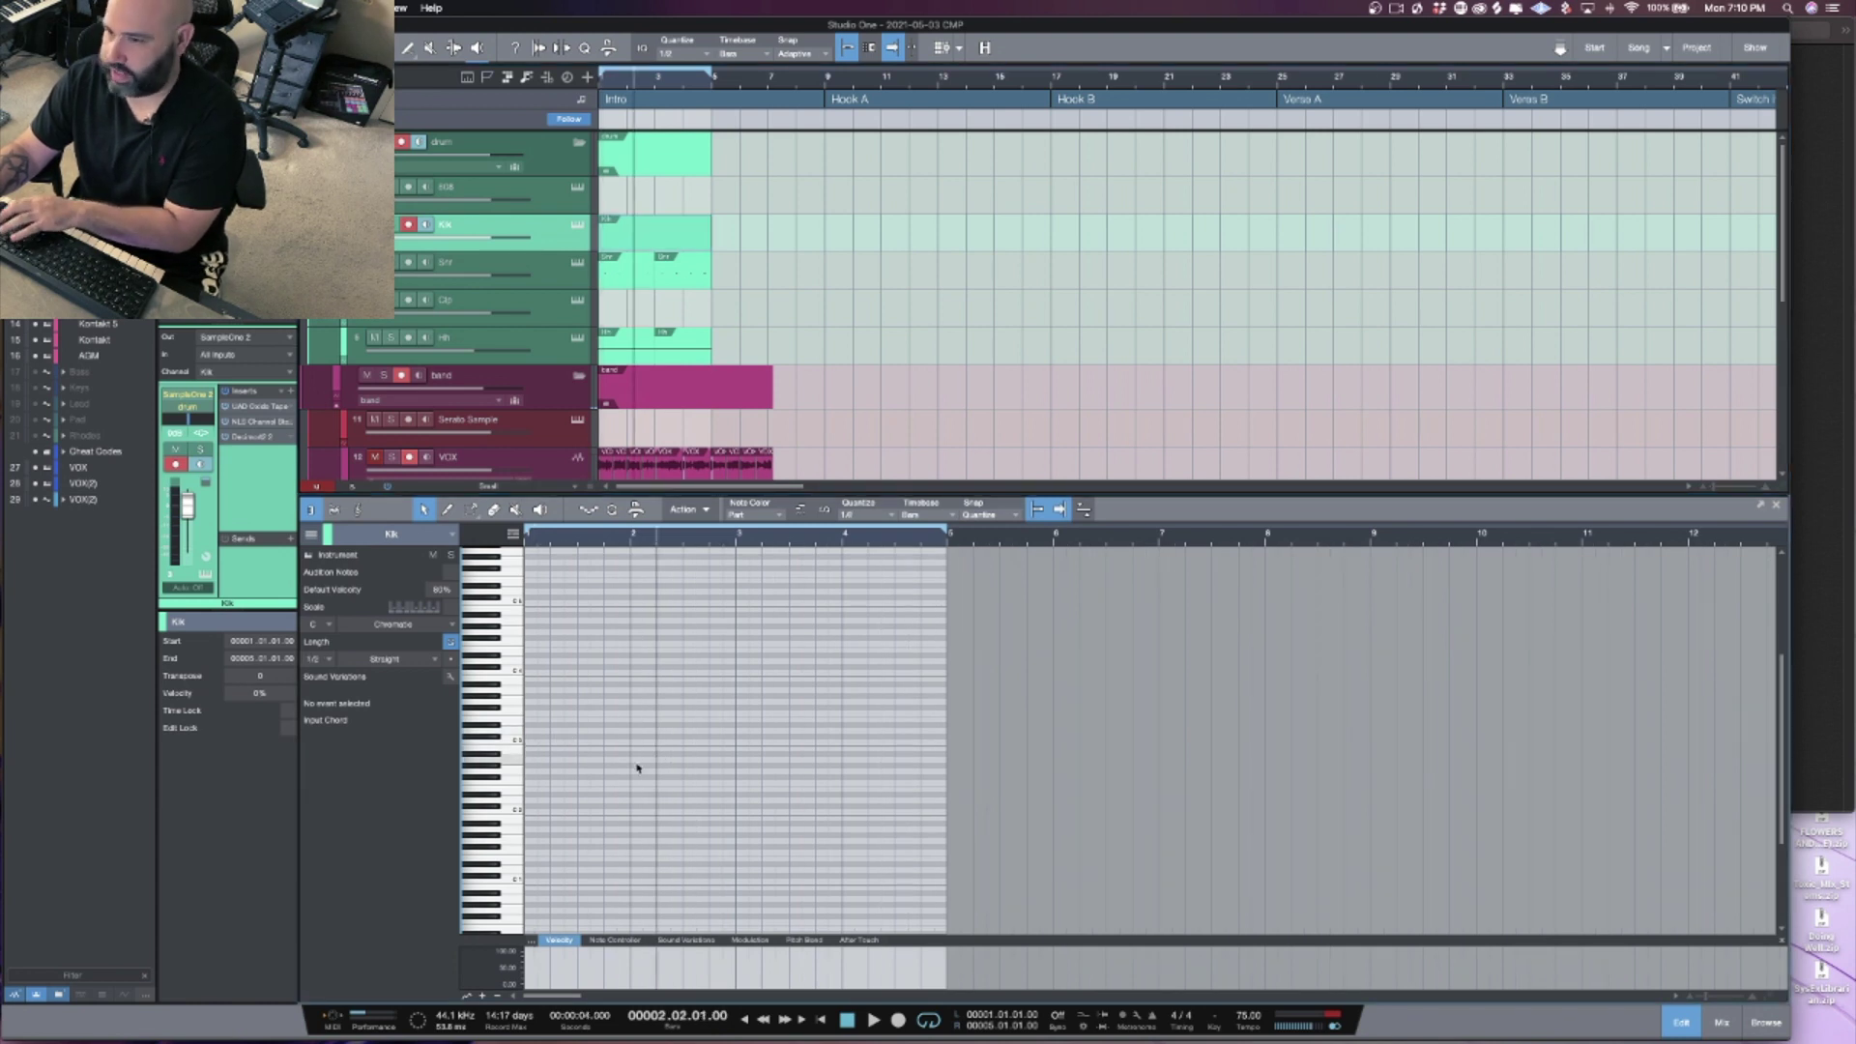
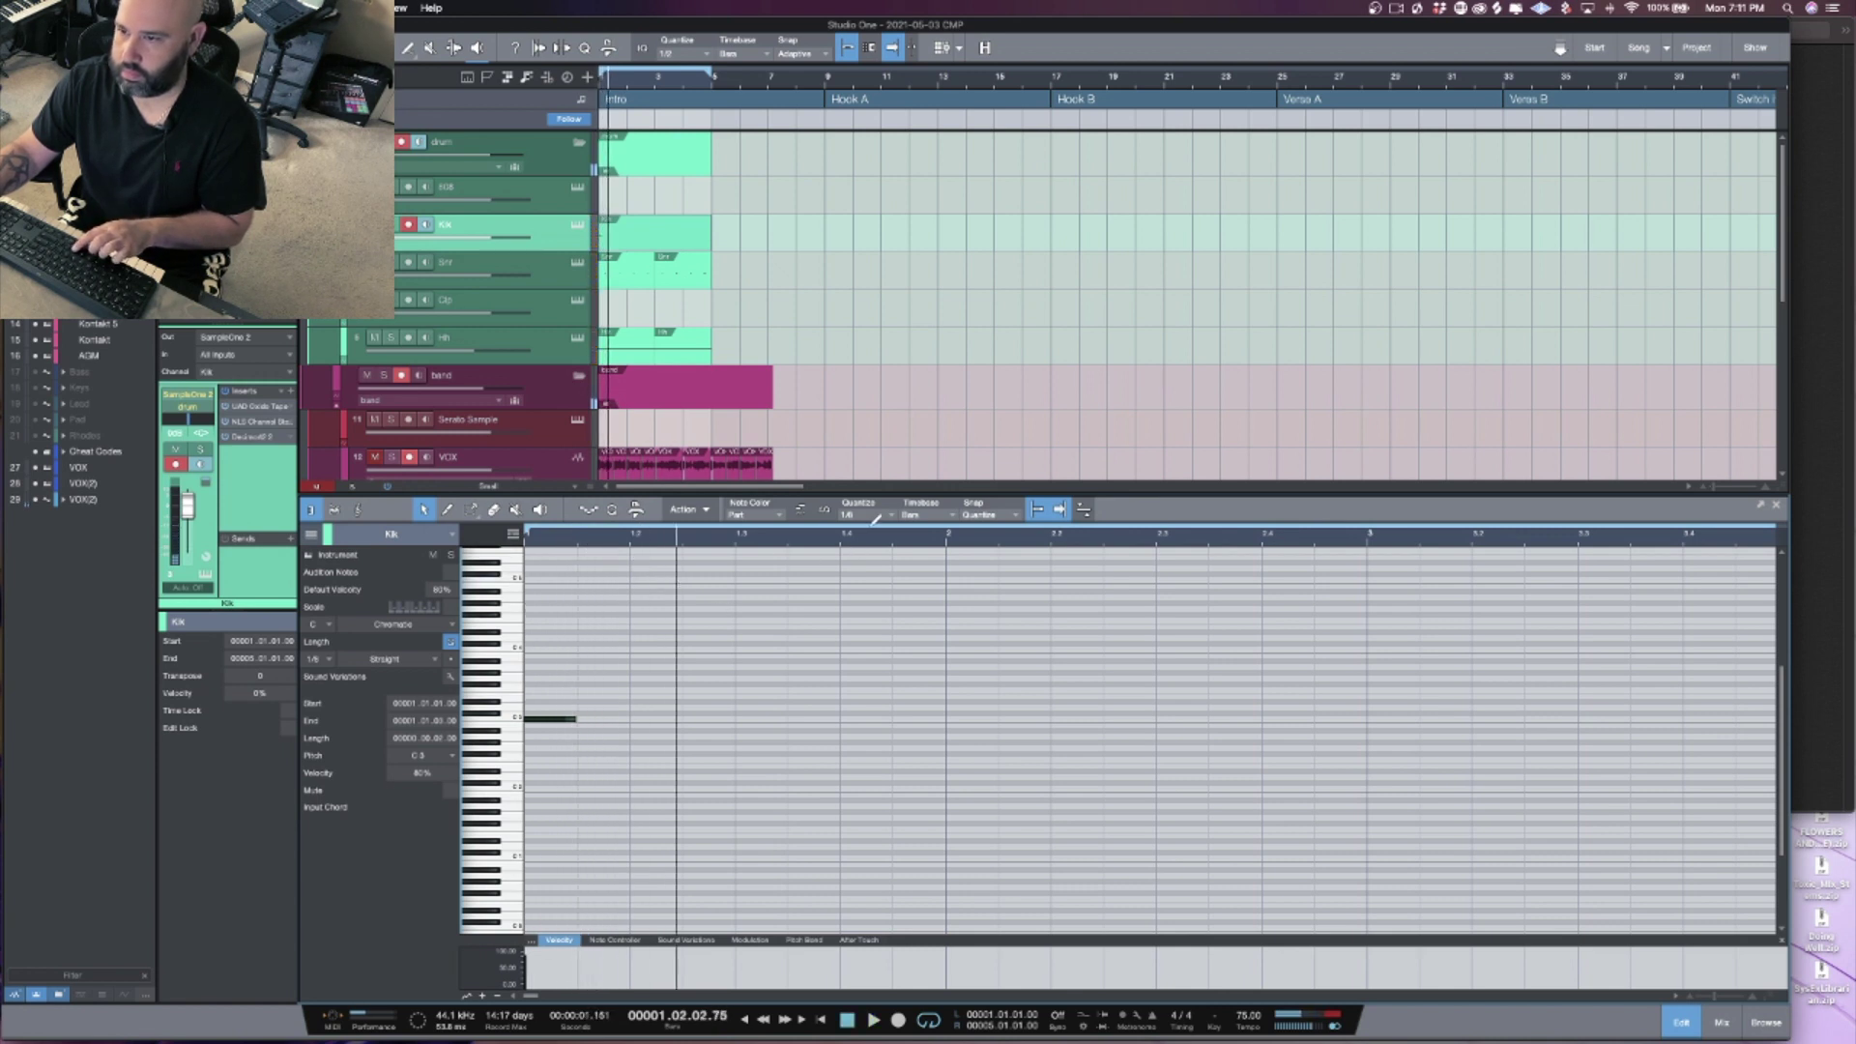
# Step: Set the note editor's quantize to 1/16 and place sixteenth-note kicks on 1.1.1 and 1.1.4, replacing the longer first note
pyautogui.click(870, 520)
pyautogui.click(1002, 538)
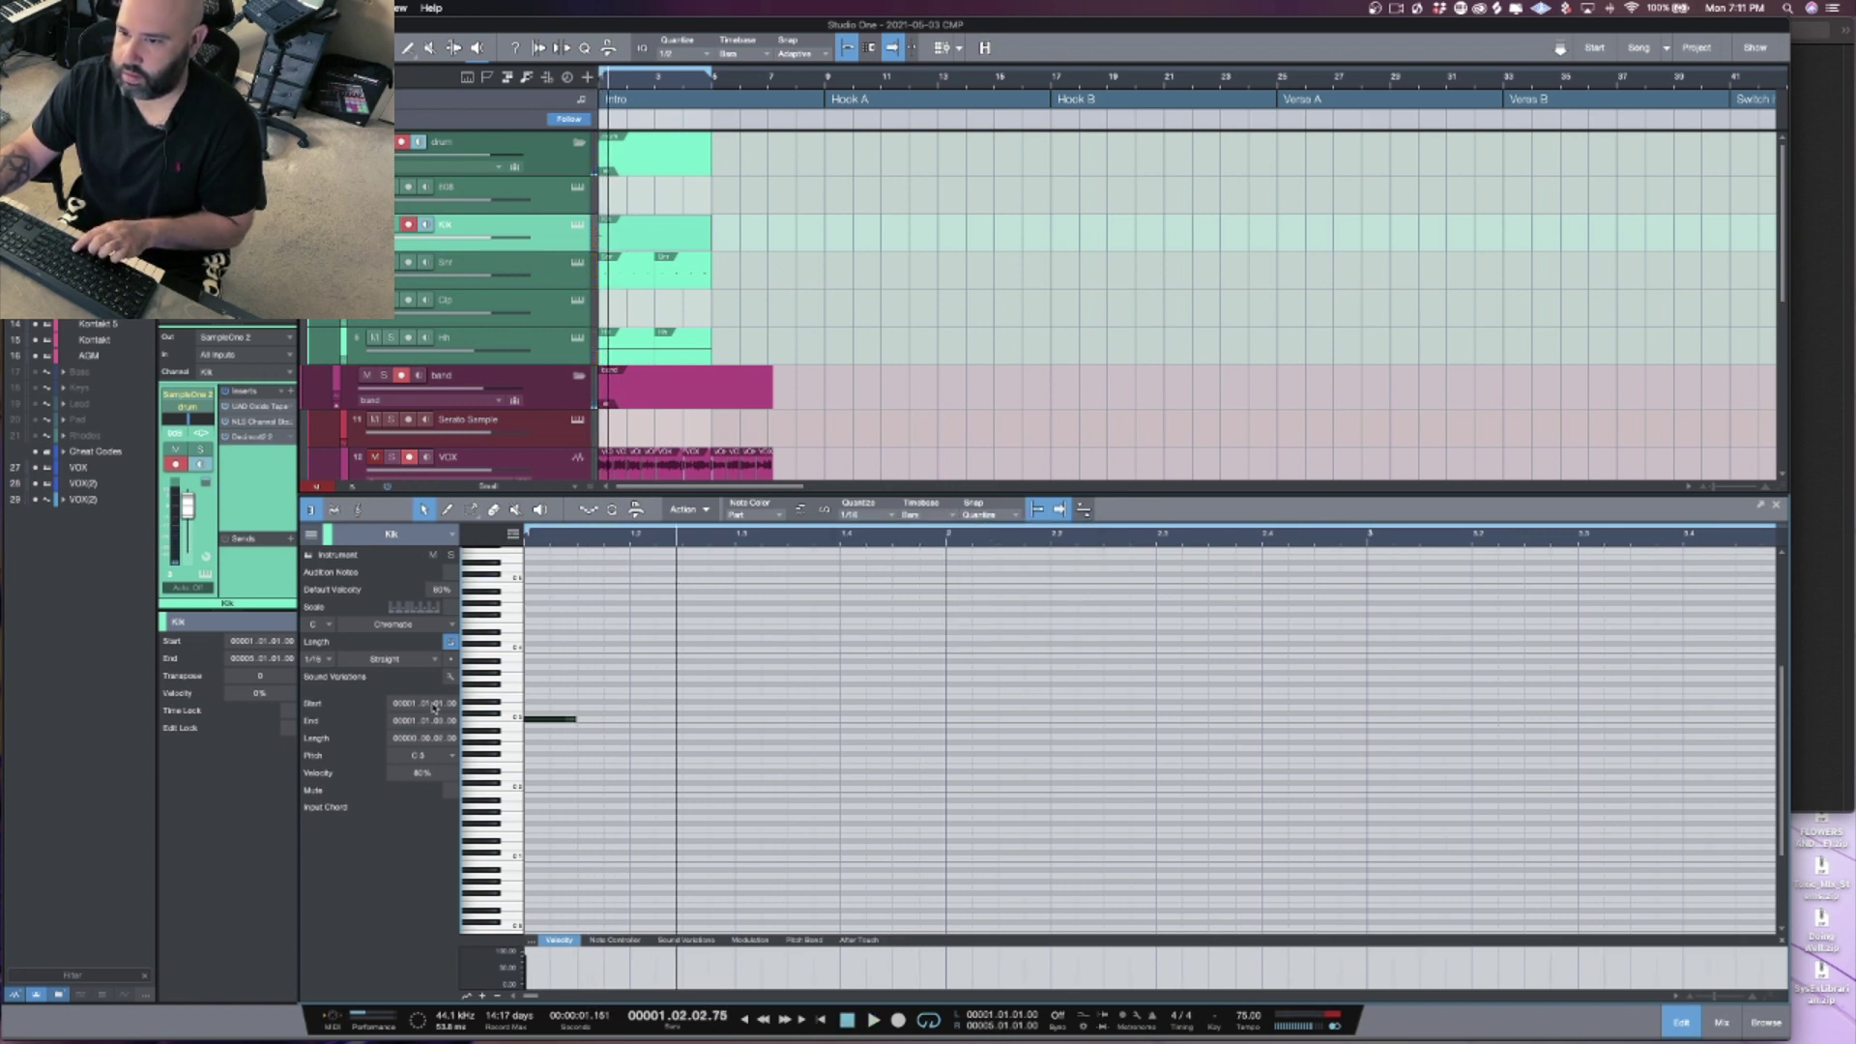
pyautogui.click(611, 718)
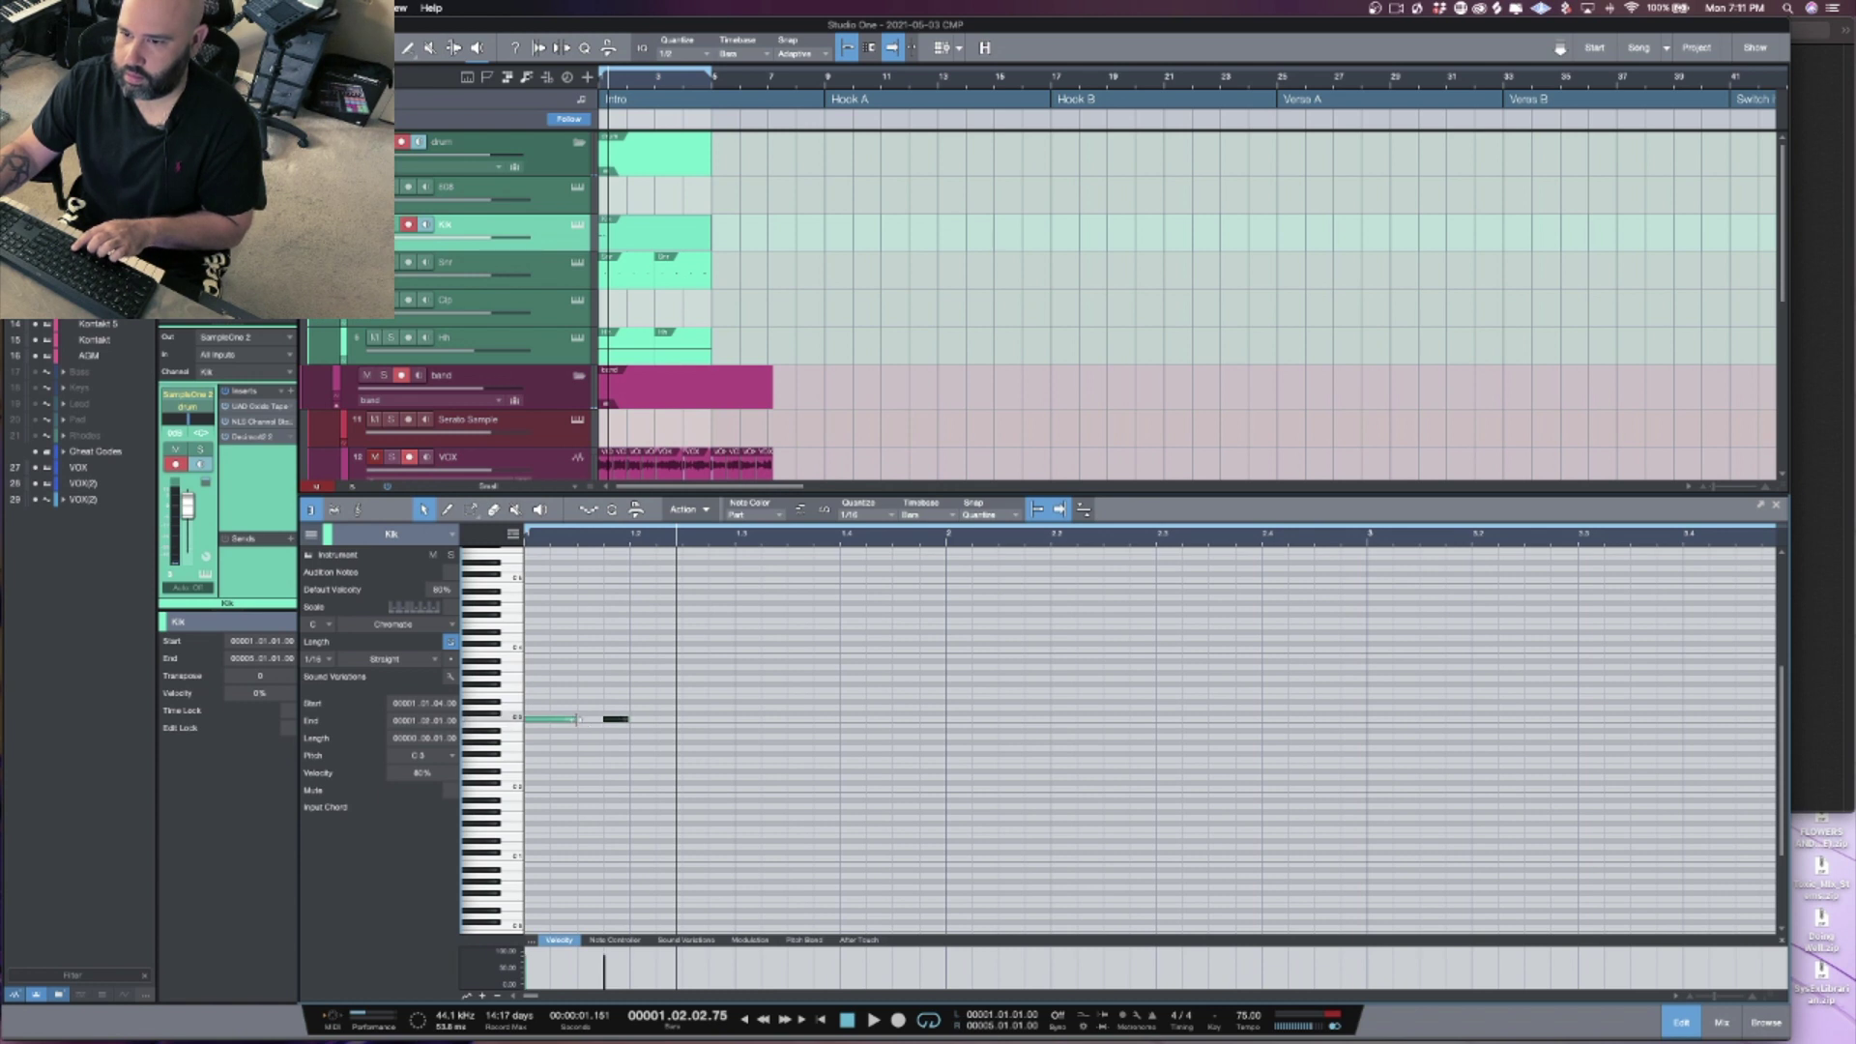
pyautogui.moveTo(577, 719); pyautogui.dragTo(531, 721)
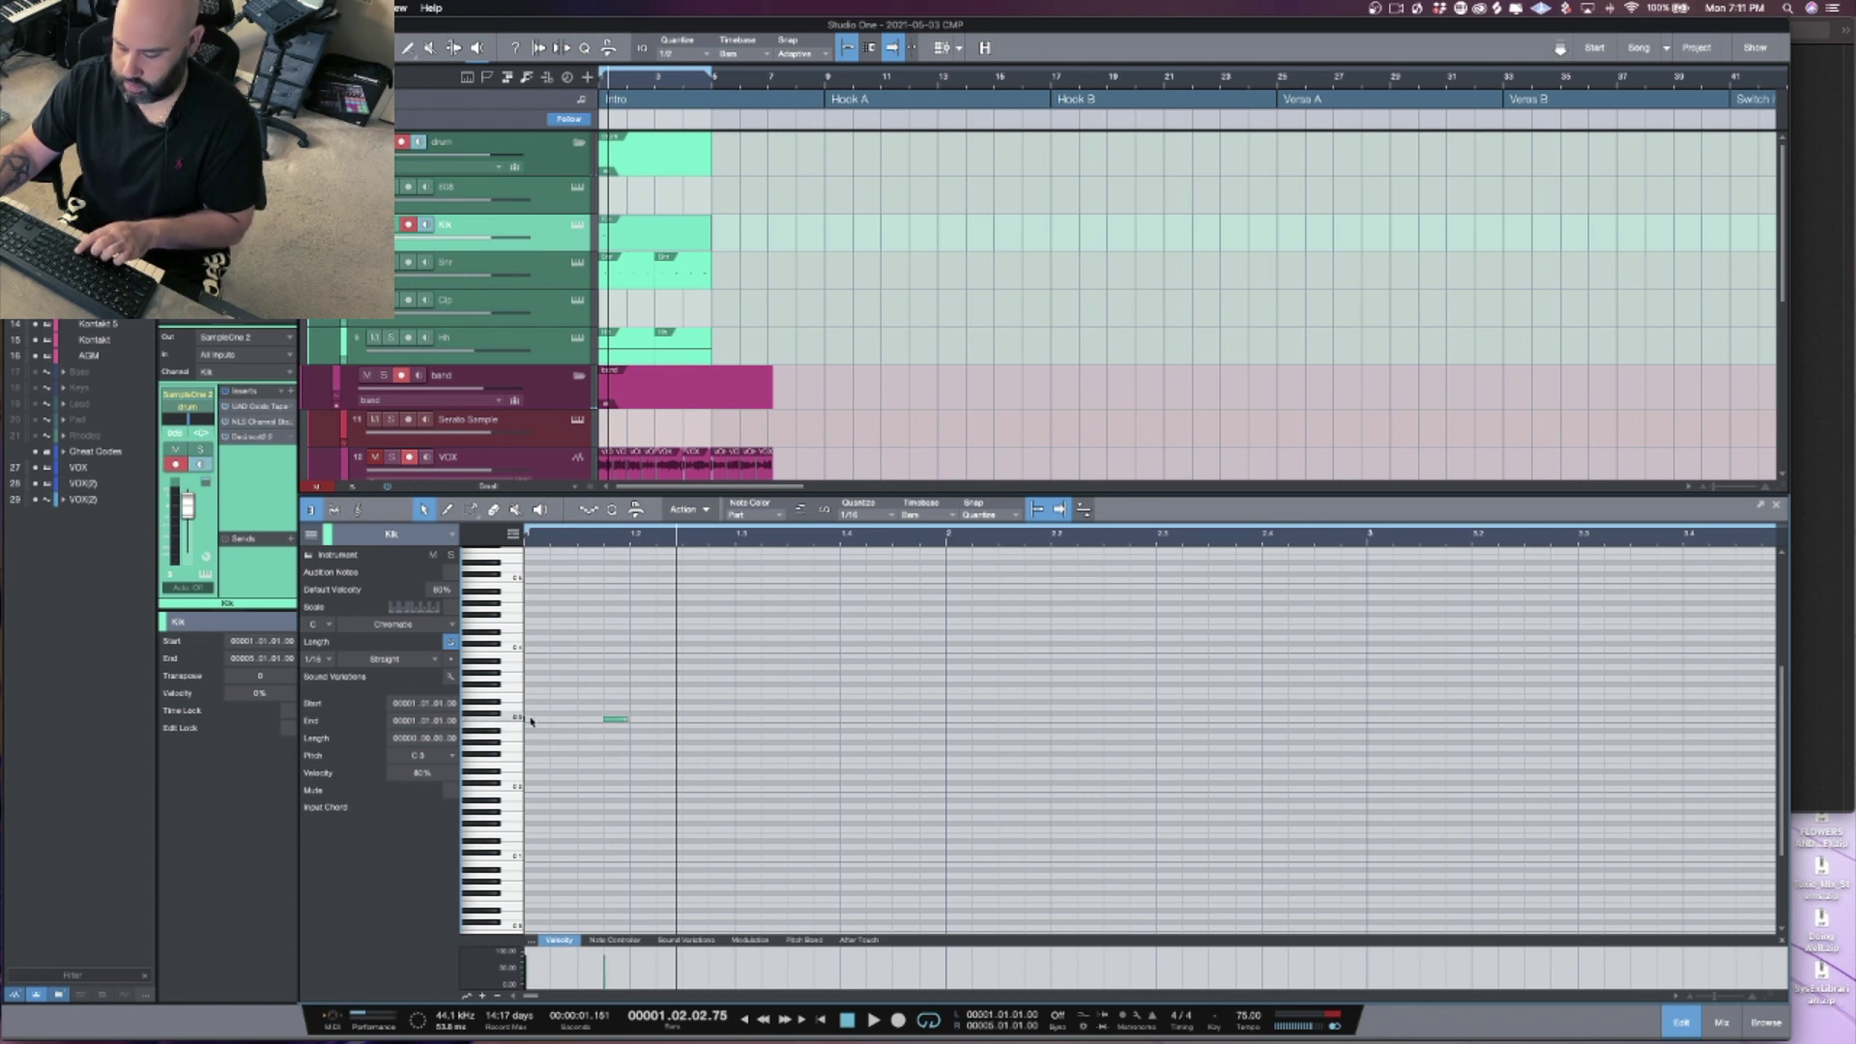
pyautogui.doubleClick(530, 721)
pyautogui.press('Delete')
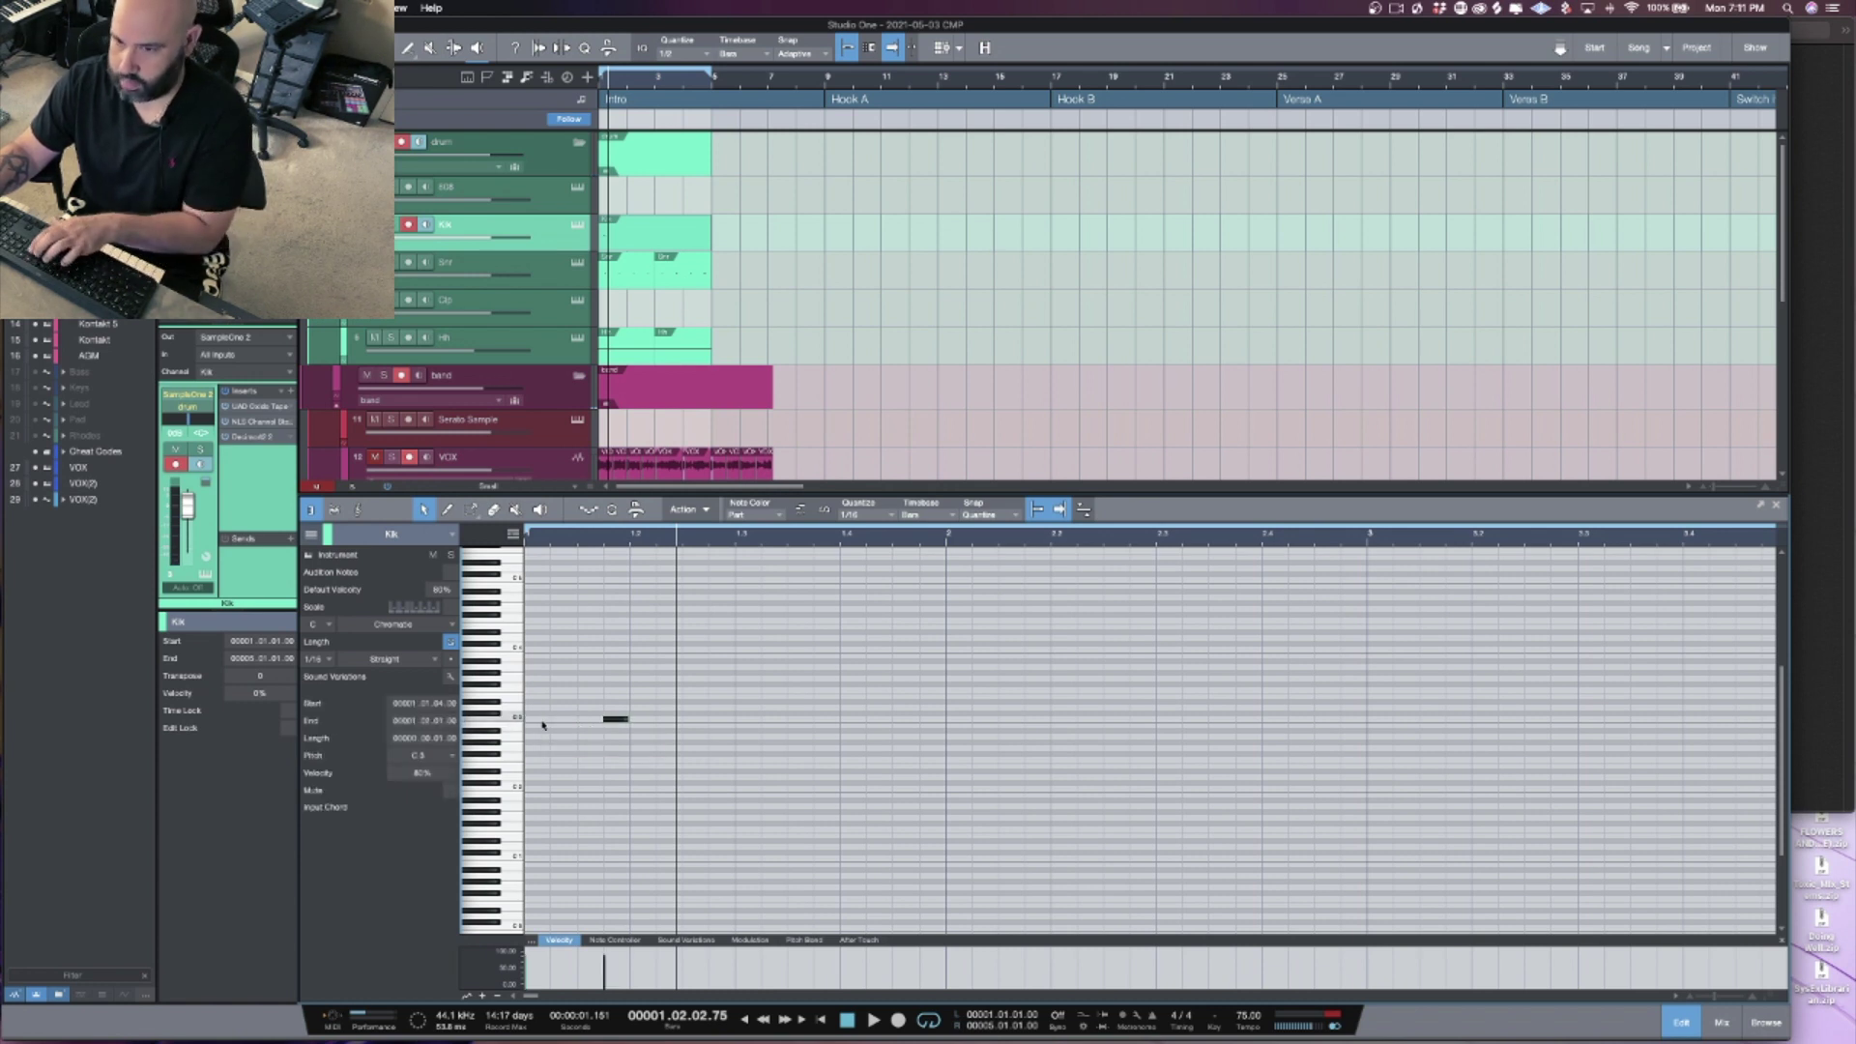
pyautogui.moveTo(543, 724); pyautogui.dragTo(500, 703)
pyautogui.click(532, 719)
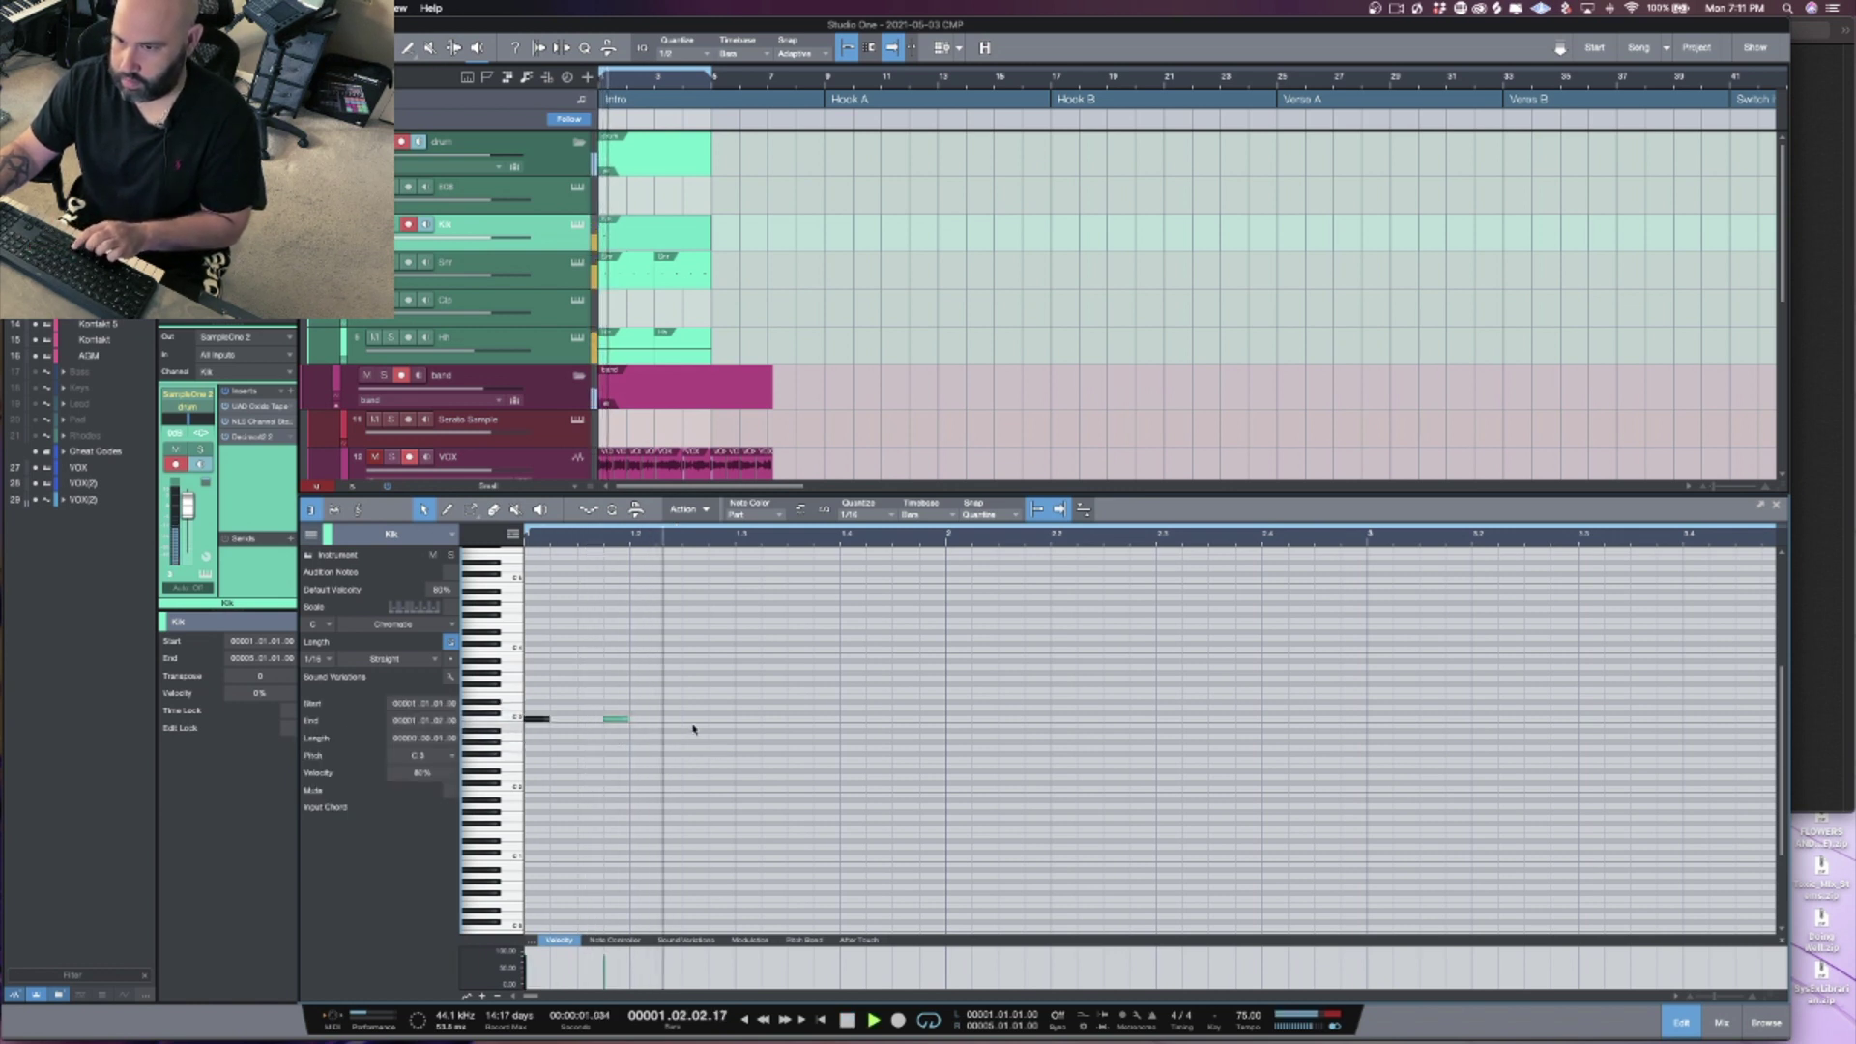
# Step: Add sixteenth-note kicks on 1.3.2, 1.3.3 and 1.4.2 while the loop plays, and restart playback from bar 1
pyautogui.click(791, 720)
pyautogui.click(772, 719)
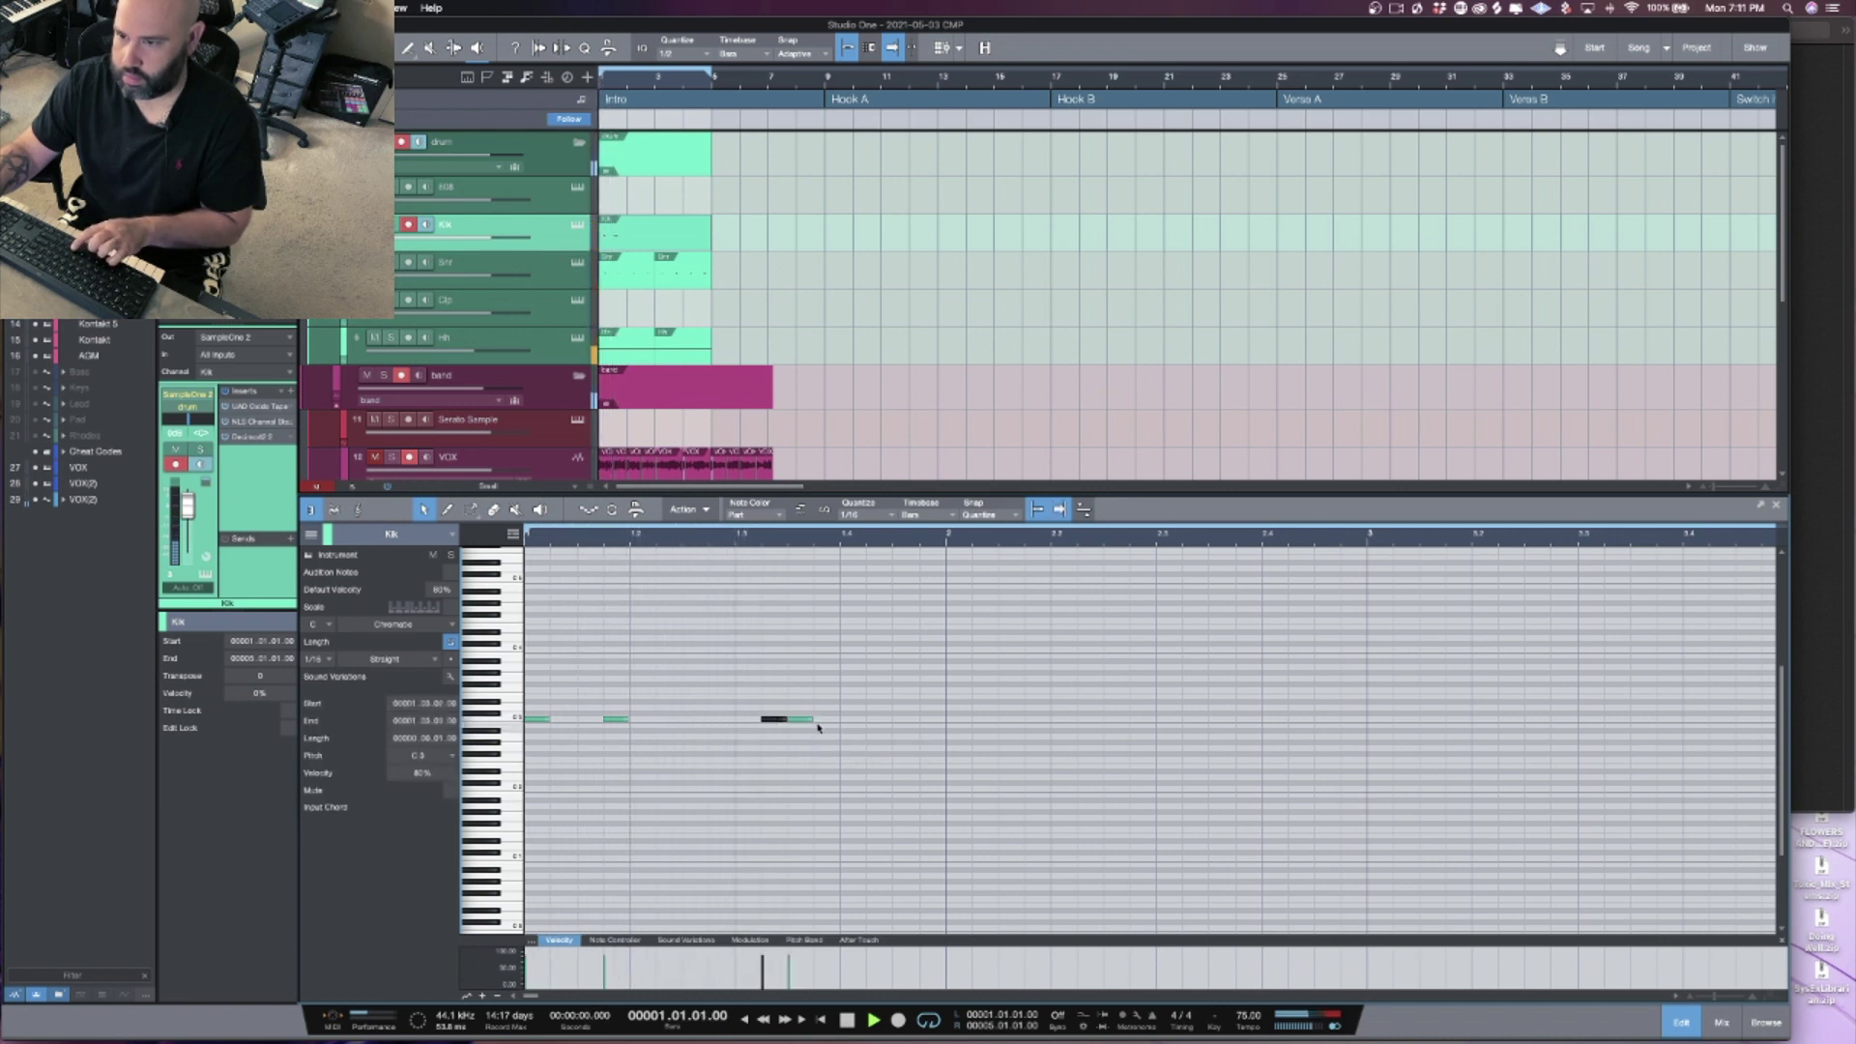
pyautogui.click(880, 720)
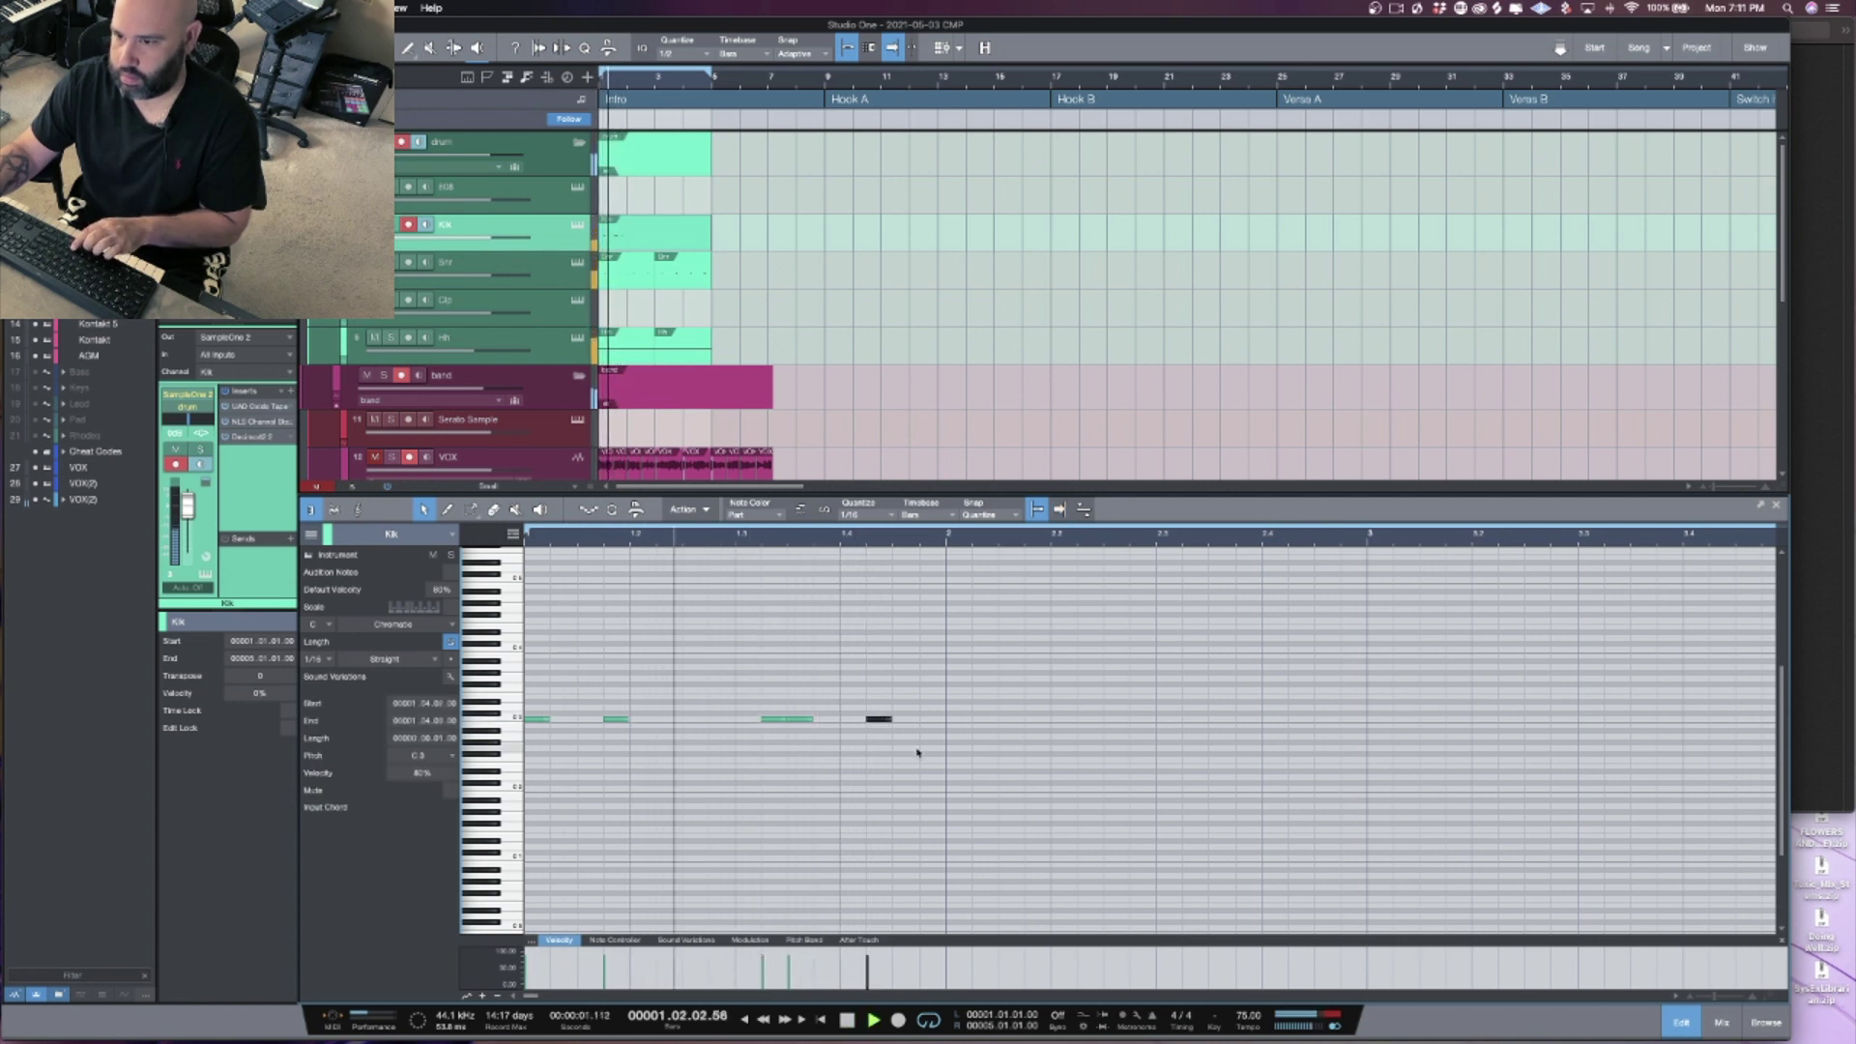
pyautogui.press(',')
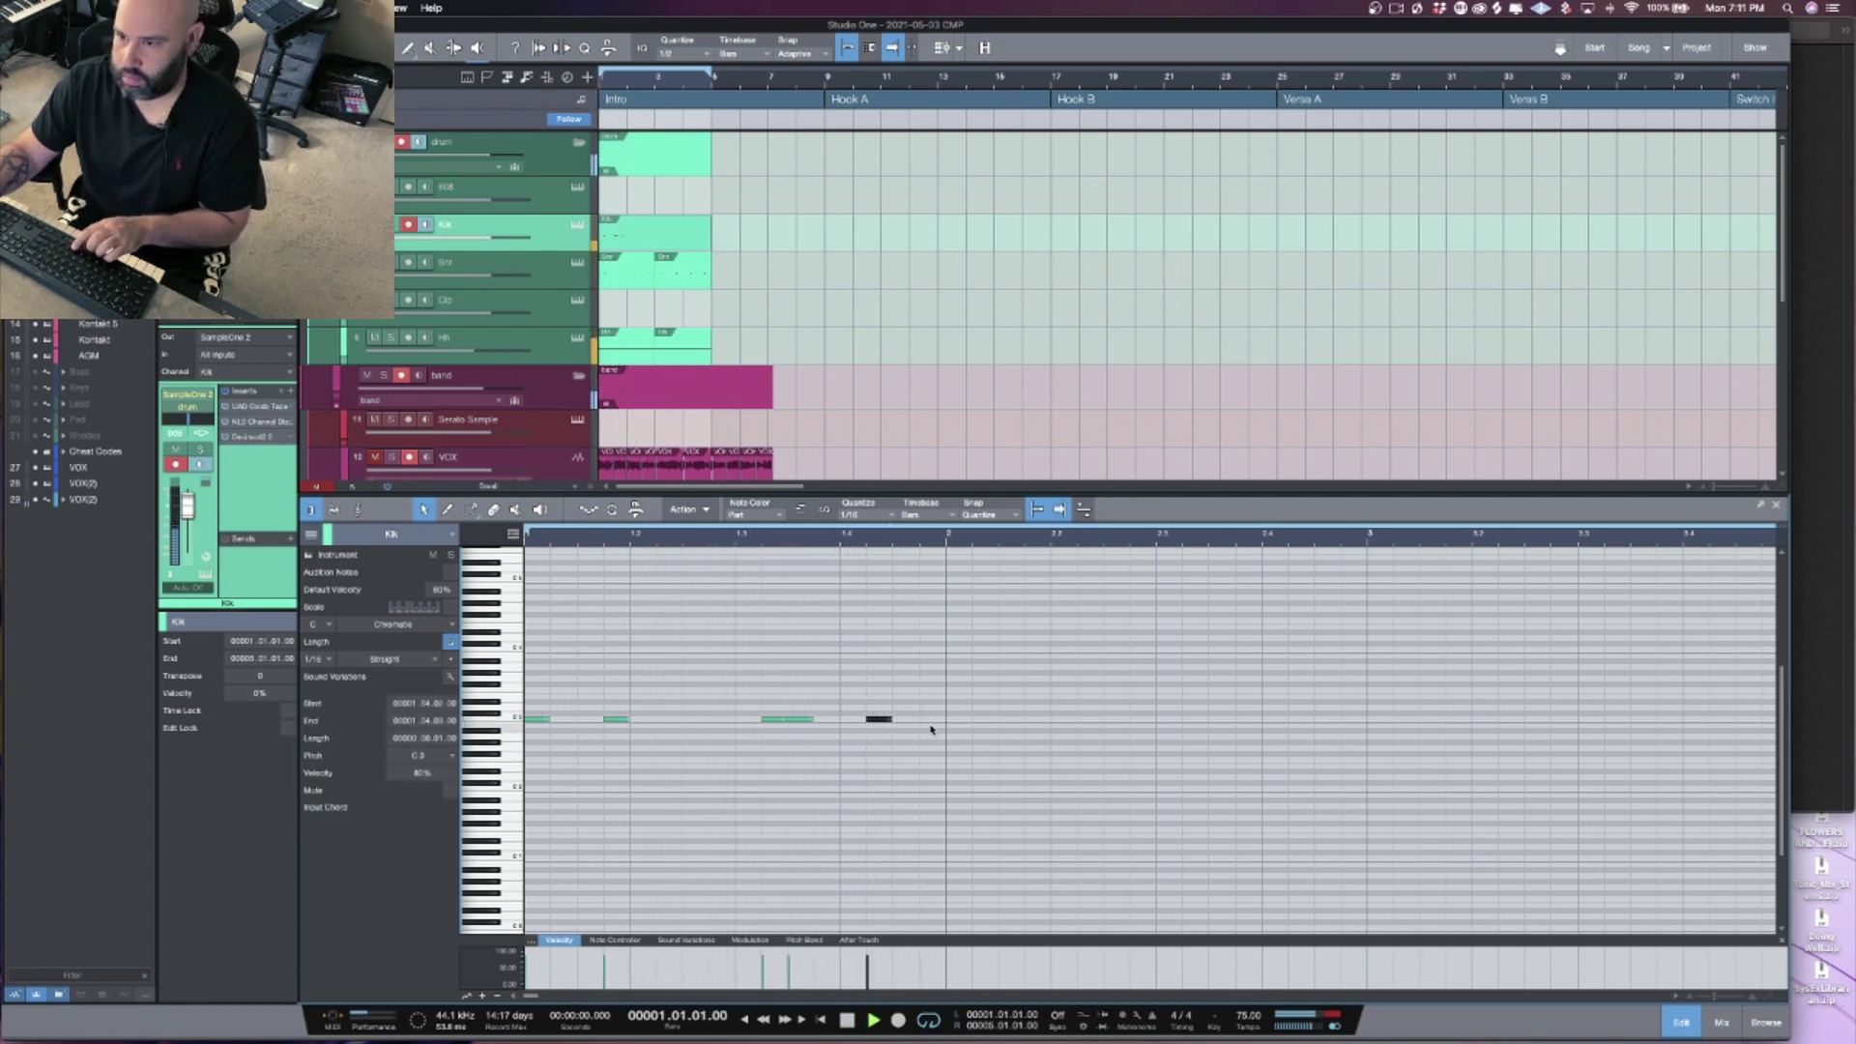
# Step: Fill bar 2 of the Kik part with sixteenth-note kicks on 2.1.1, 2.1.4, 2.2.3, 2.3.3, 2.4.2 and 2.4.3
pyautogui.click(949, 720)
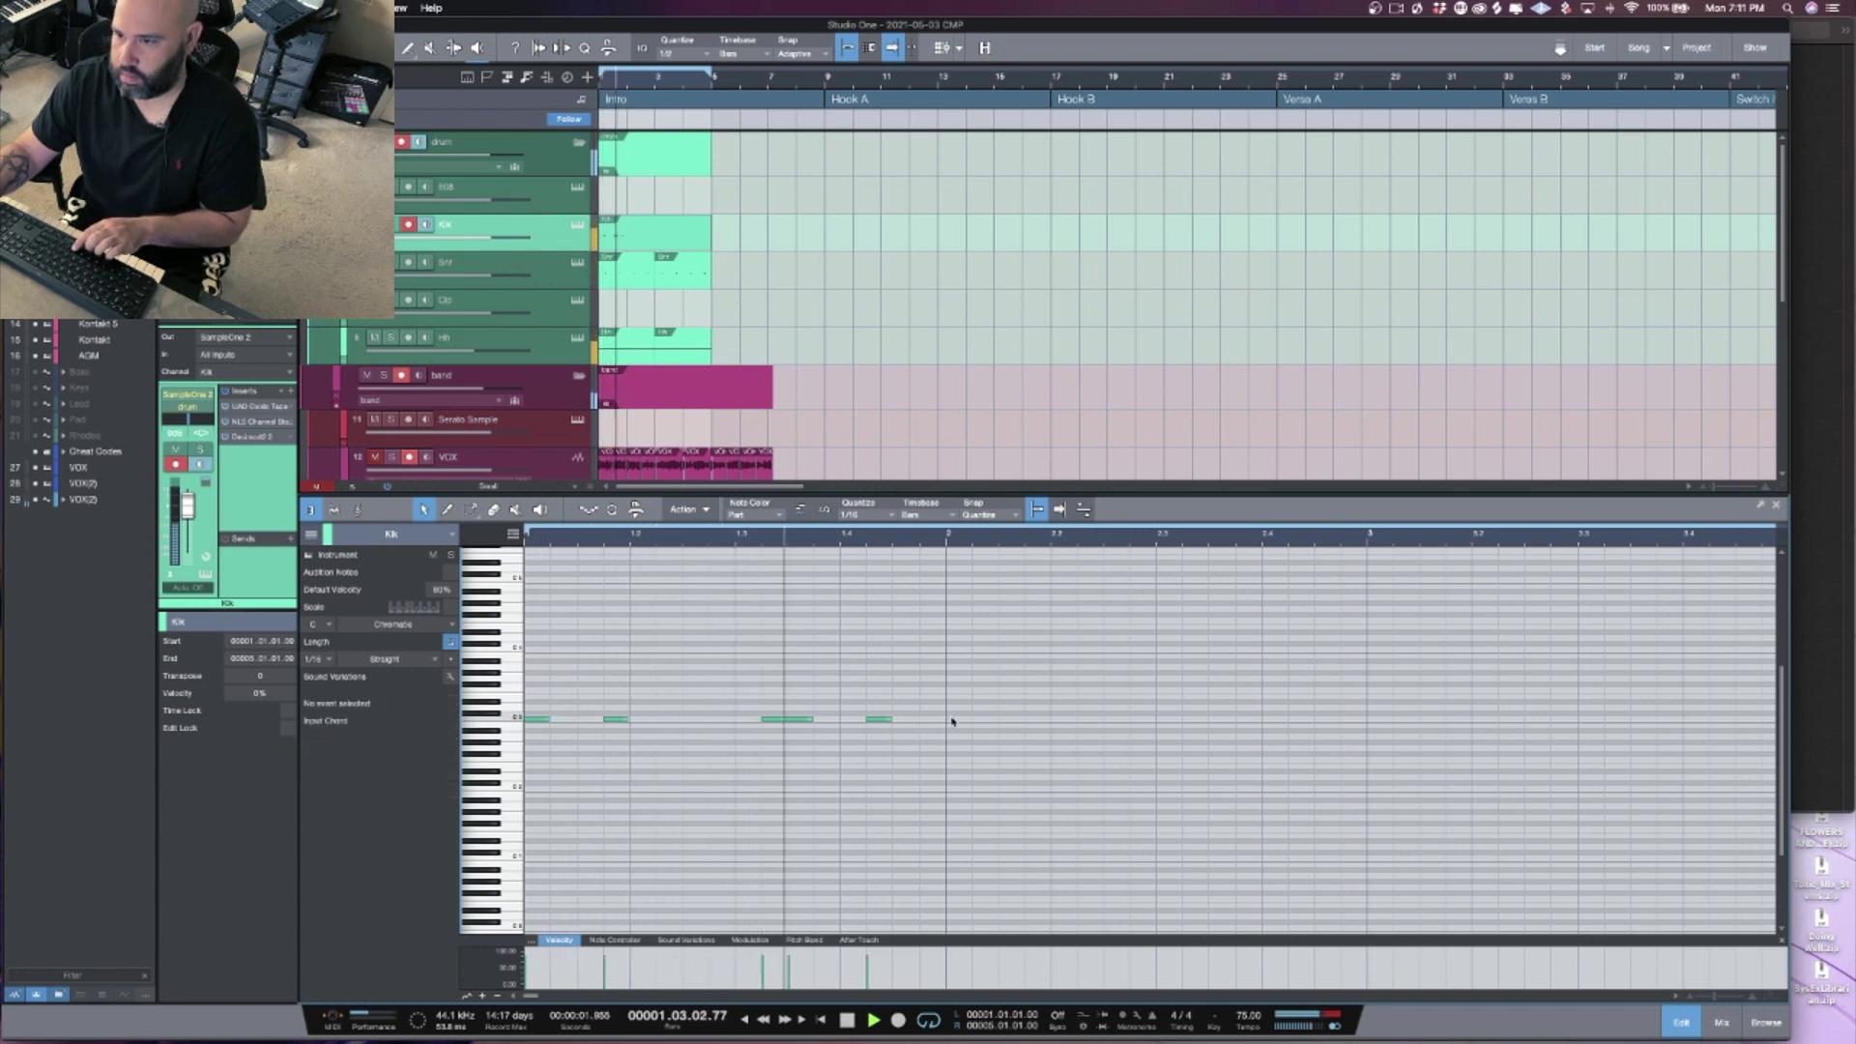
pyautogui.press(',')
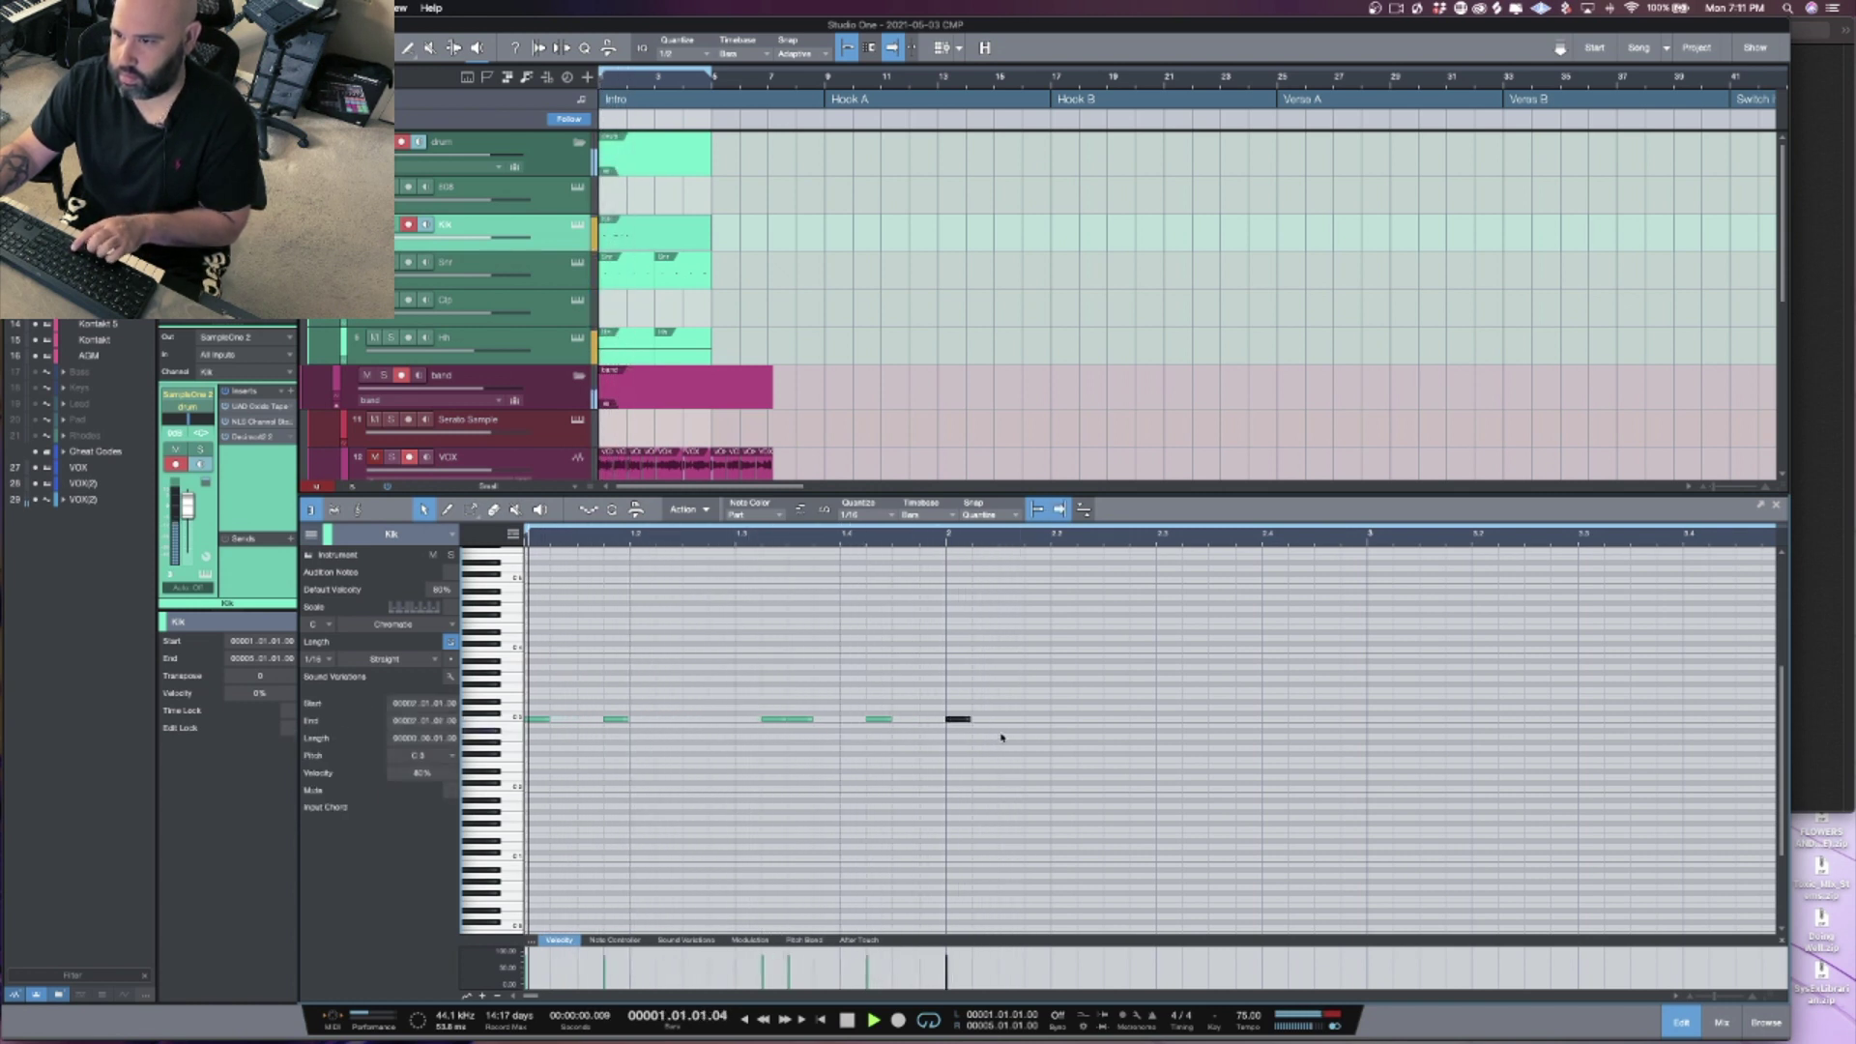
pyautogui.click(1028, 720)
pyautogui.click(1114, 720)
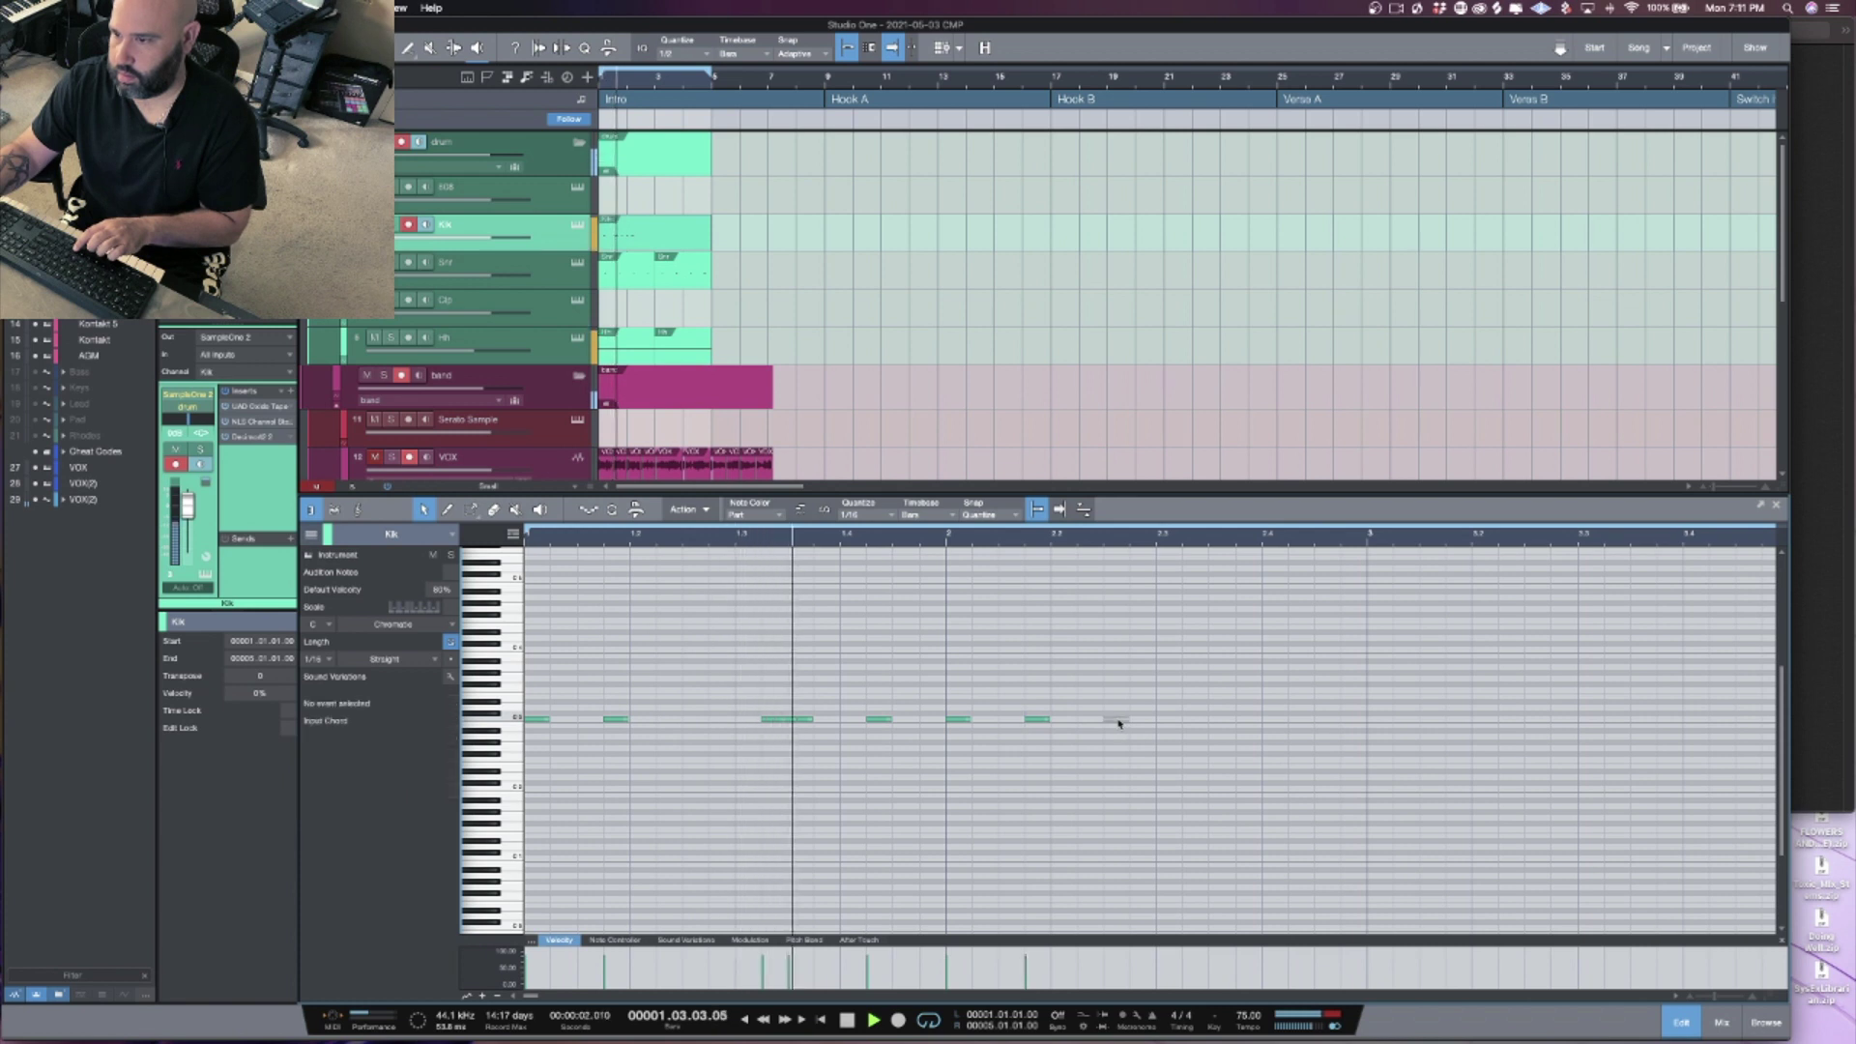
pyautogui.click(1210, 720)
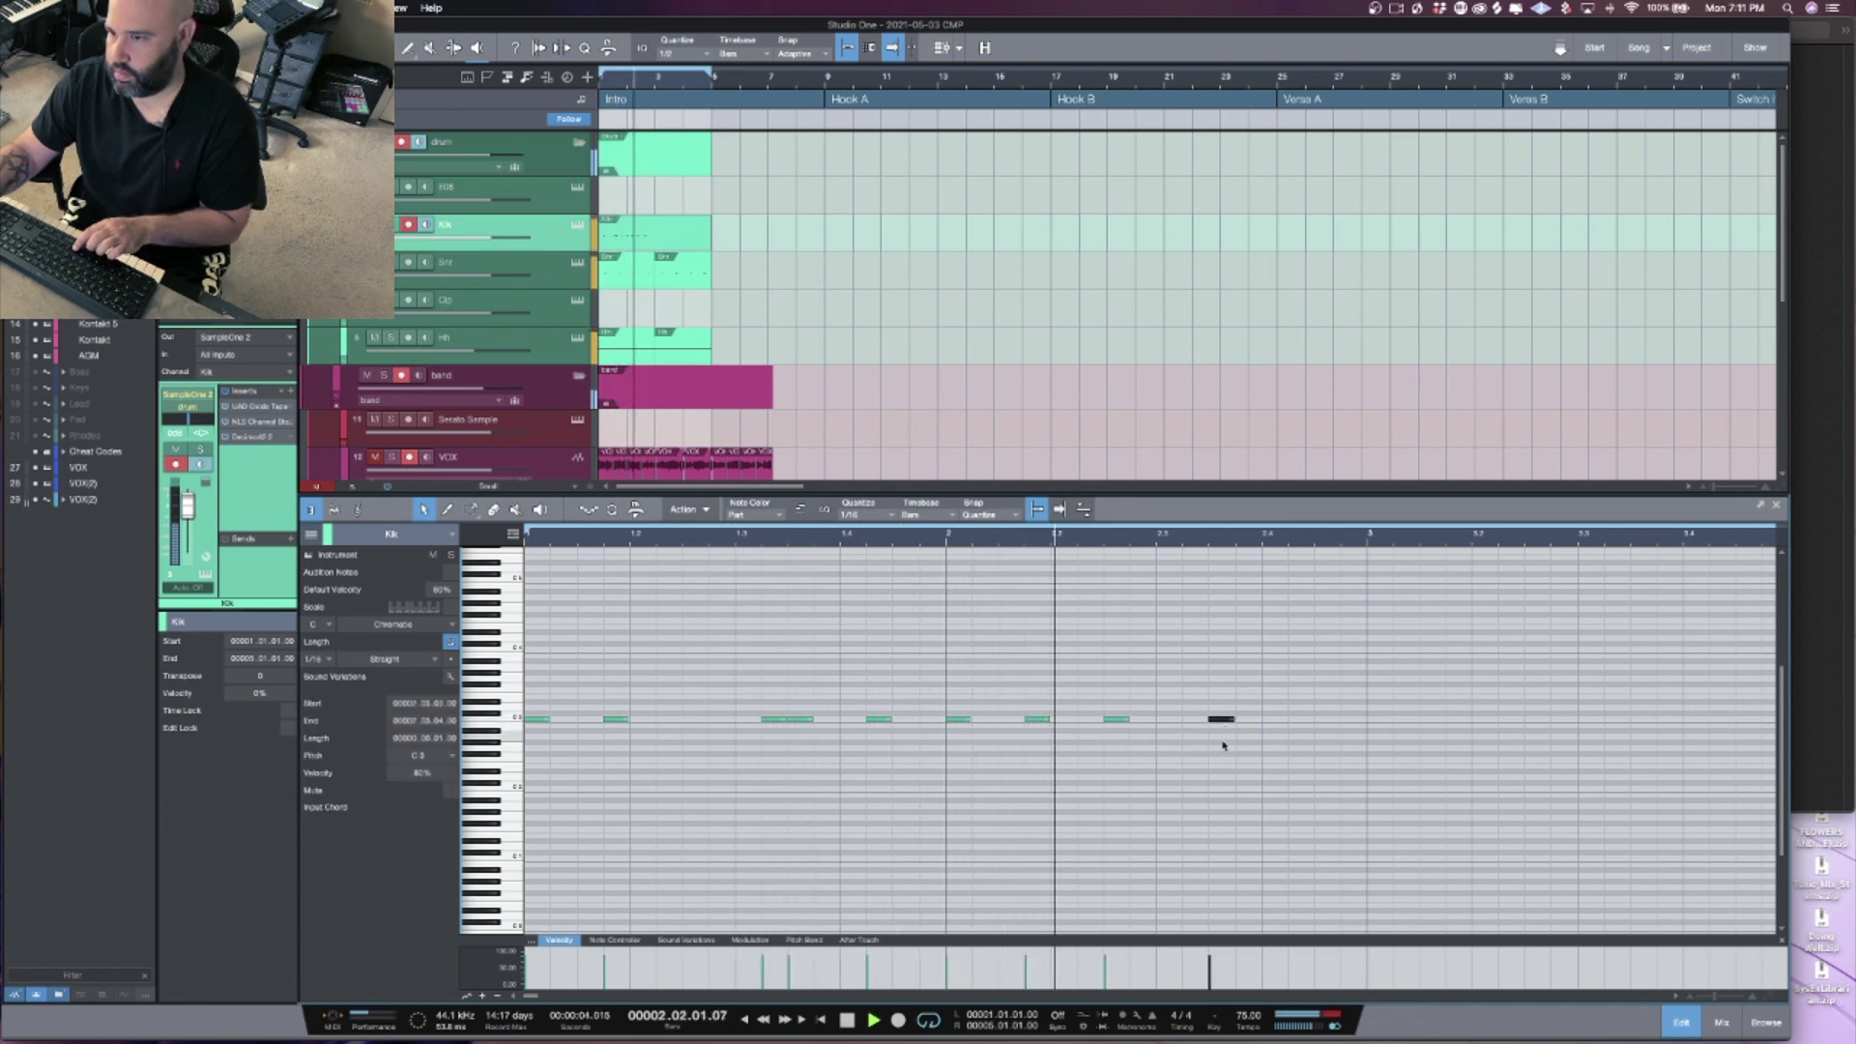
pyautogui.click(1293, 720)
pyautogui.click(1323, 720)
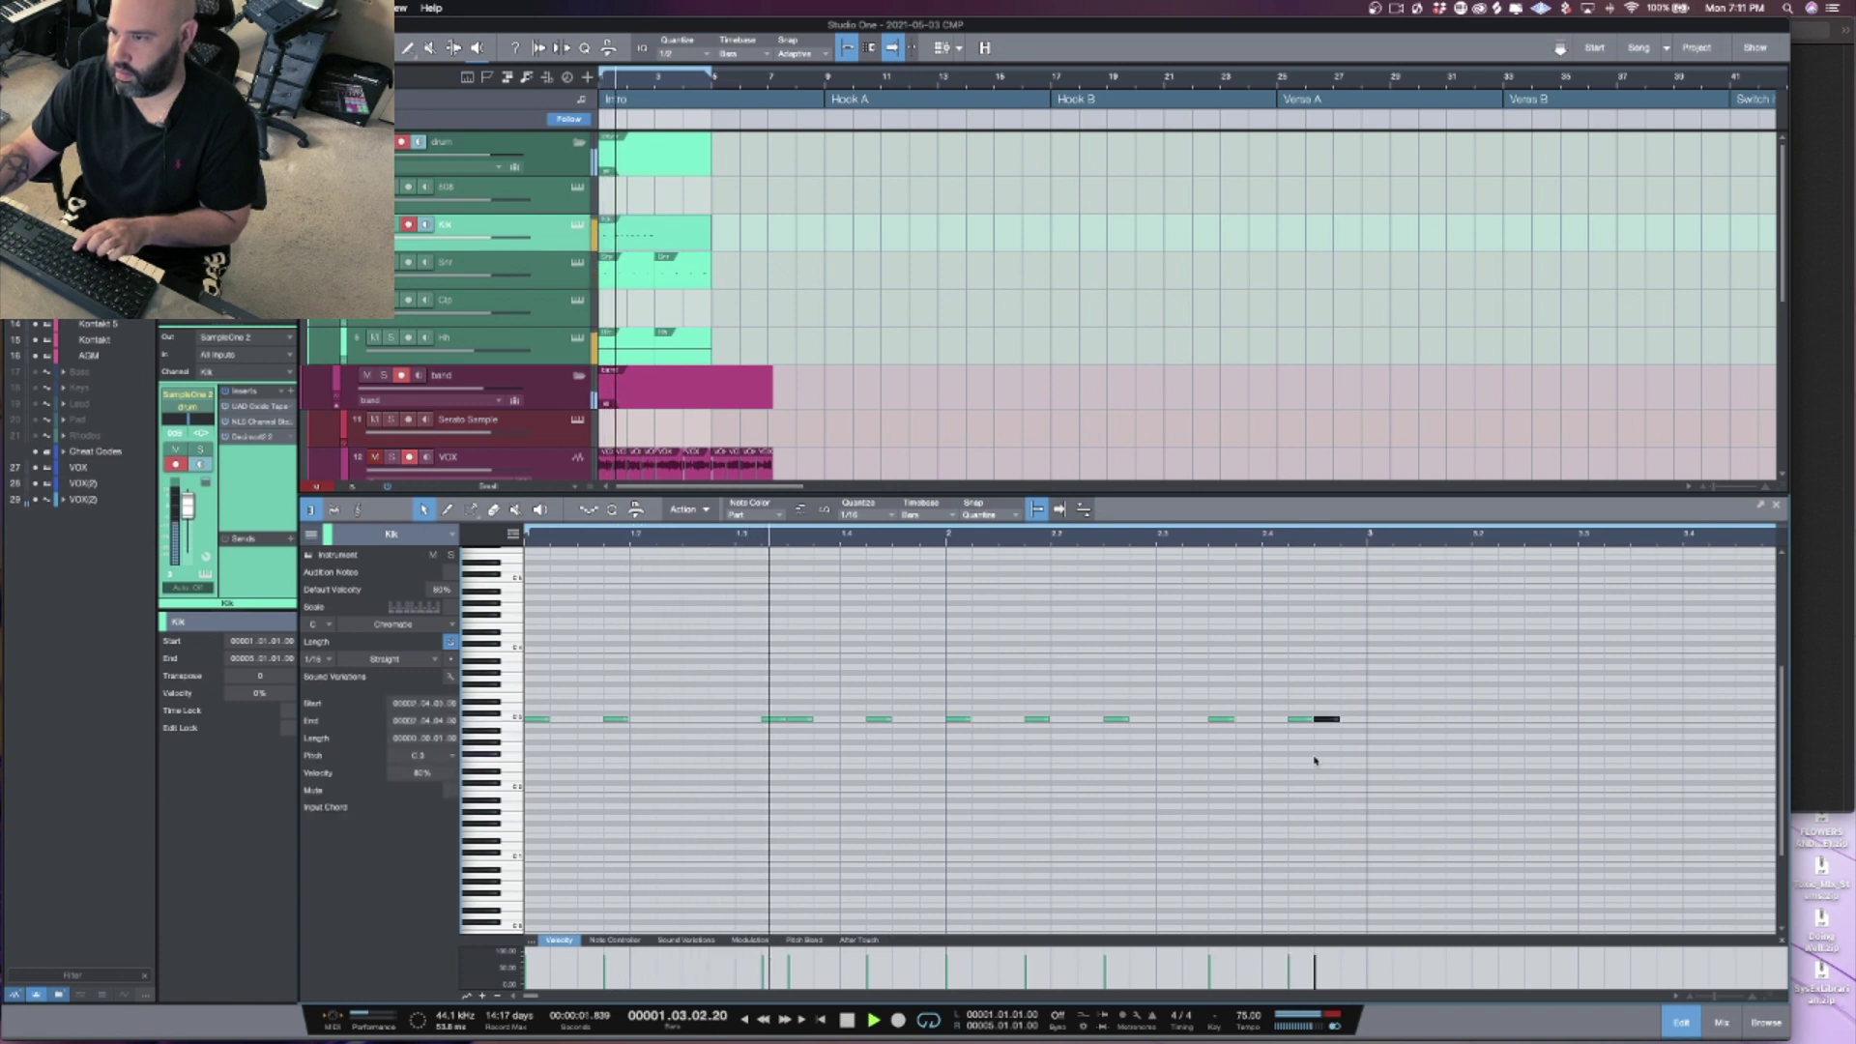
# Step: Duplicate the two-bar kick pattern into bars 3 and 4 and stop playback
pyautogui.moveTo(1367, 740); pyautogui.dragTo(498, 594)
pyautogui.press('d')
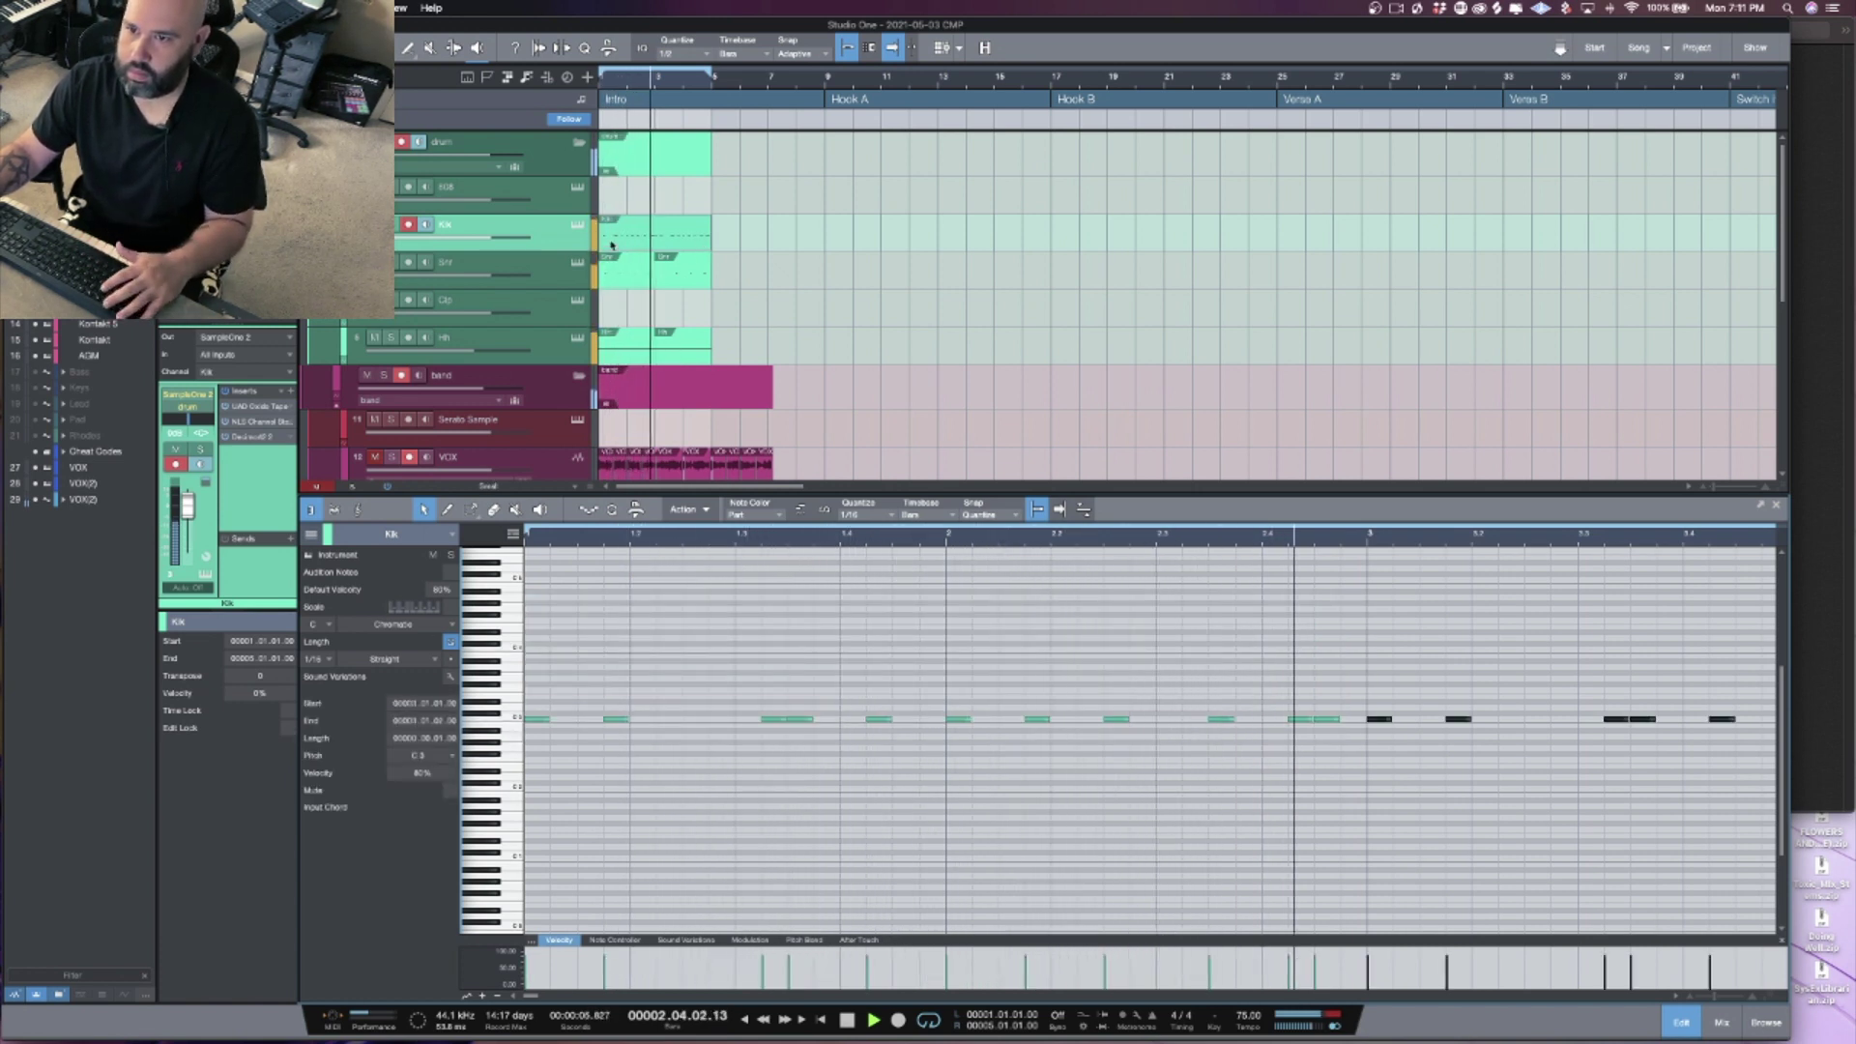
pyautogui.press('space')
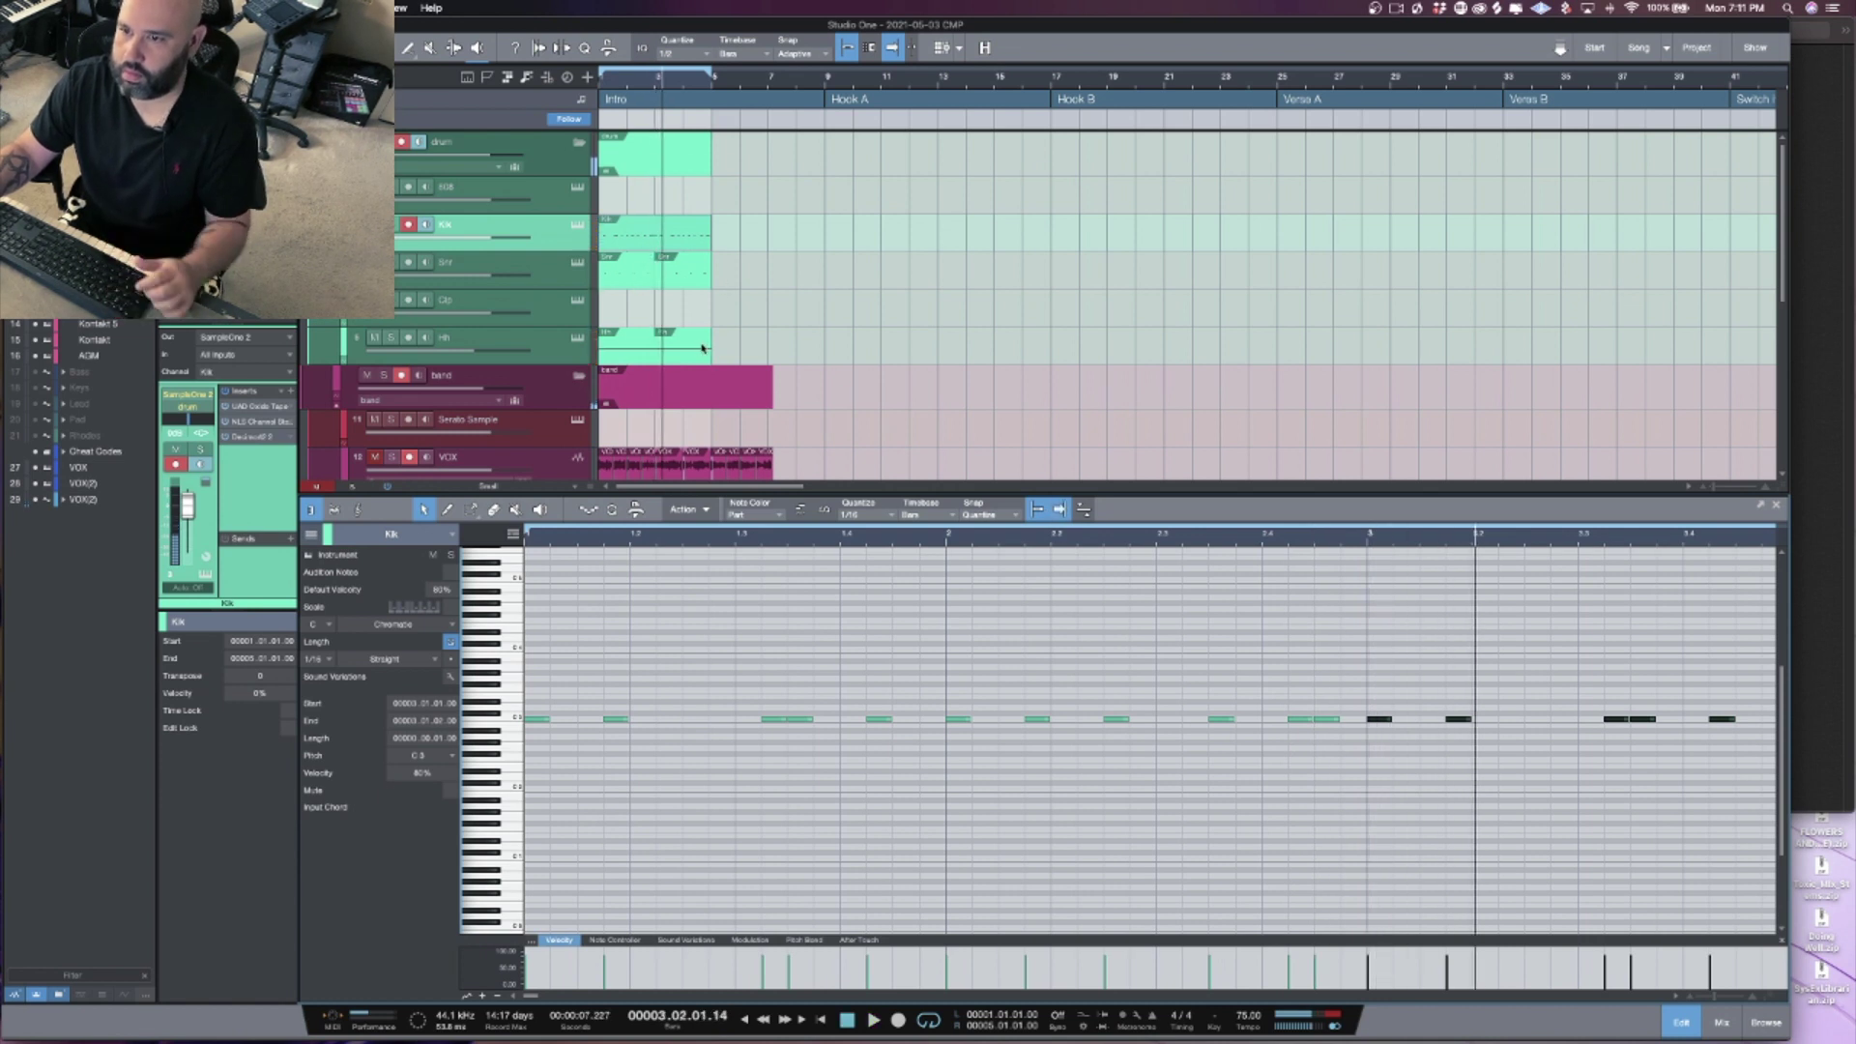
# Step: Duplicate the two-bar VOX(2) audio loop so it fills bars 3 and 4, and play from the start
pyautogui.scroll(-10, 711, 401)
pyautogui.click(633, 435)
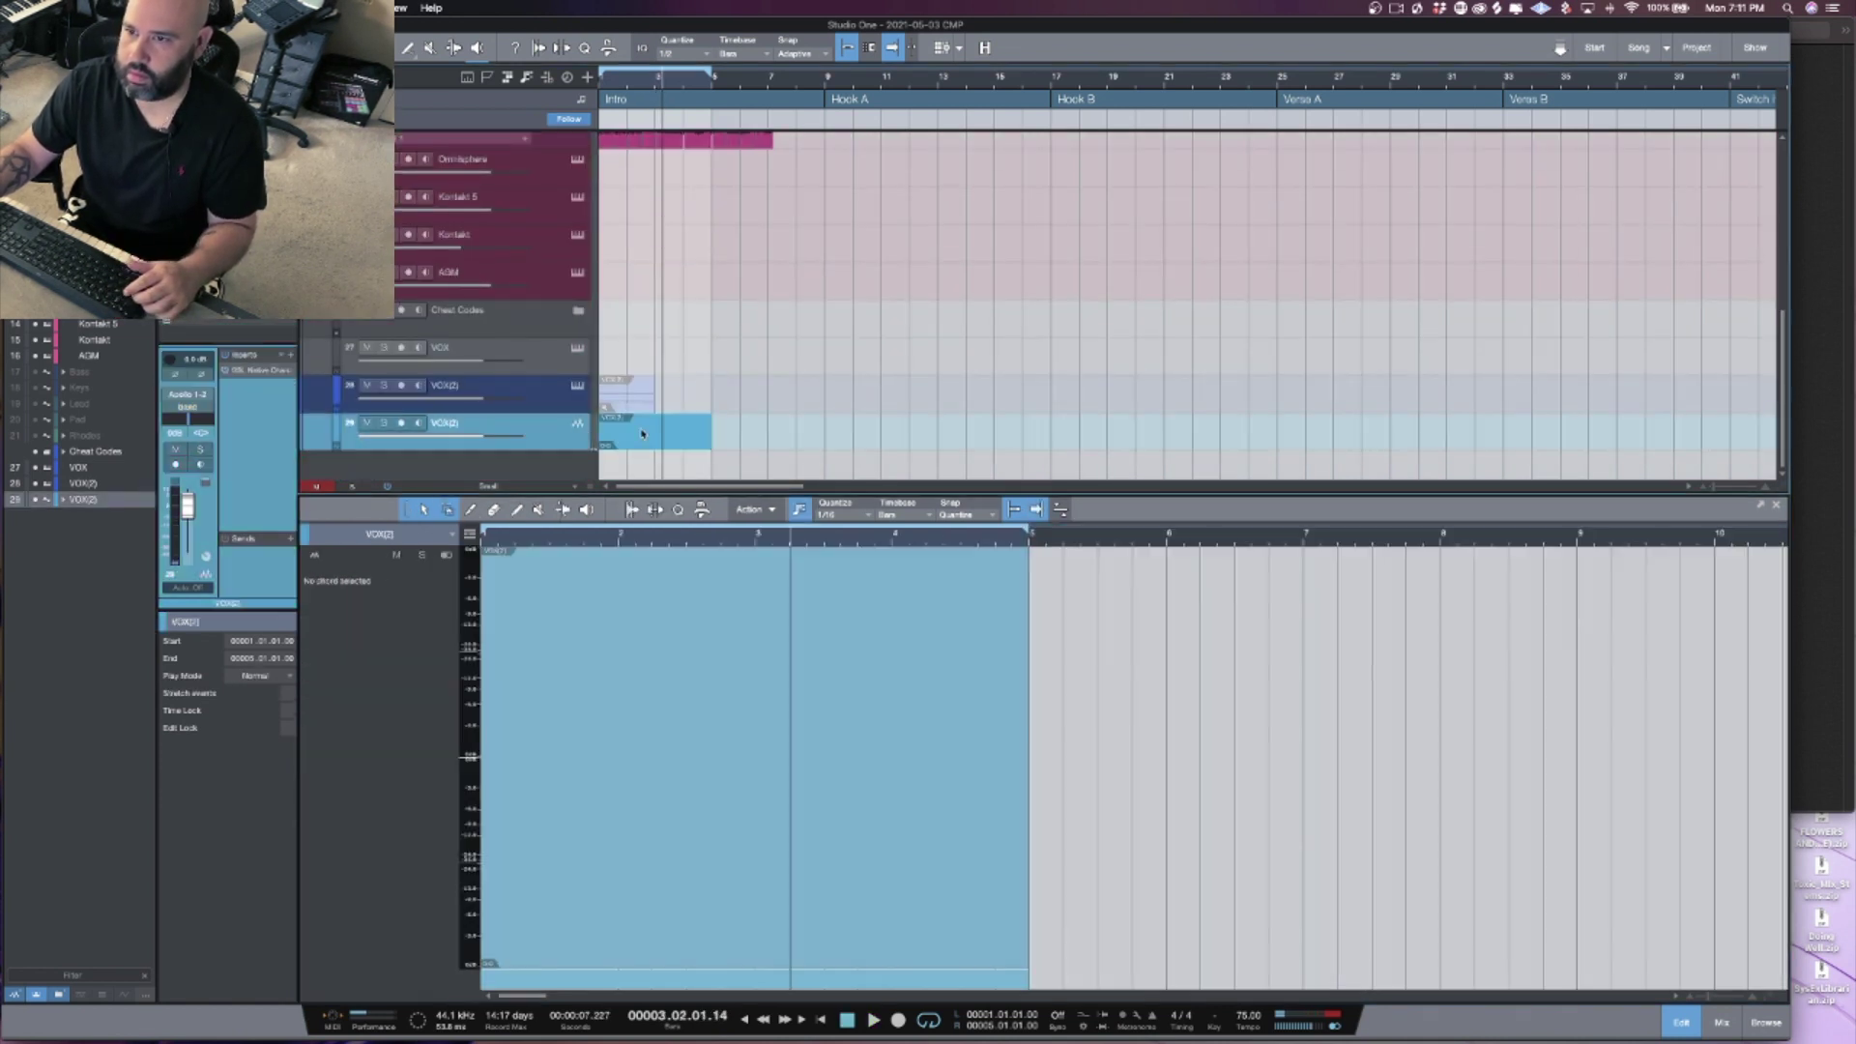
pyautogui.click(755, 433)
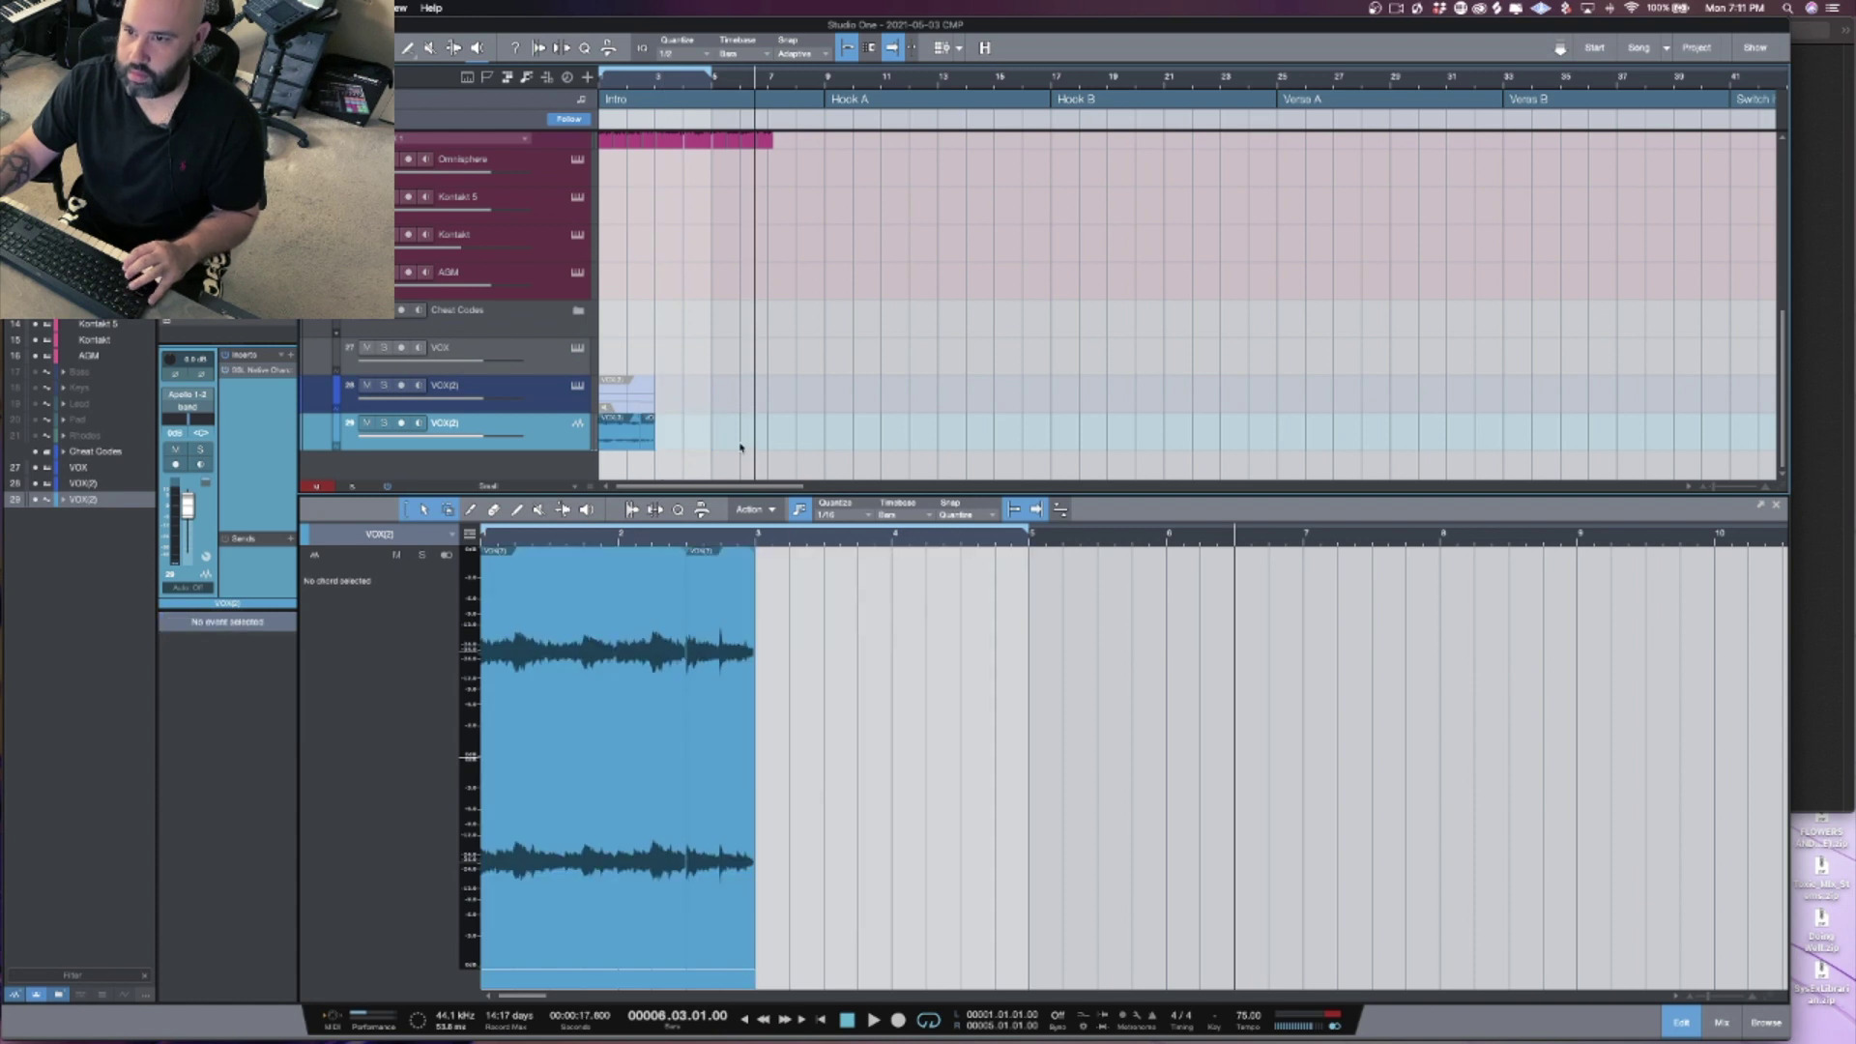
pyautogui.click(601, 438)
pyautogui.press('d')
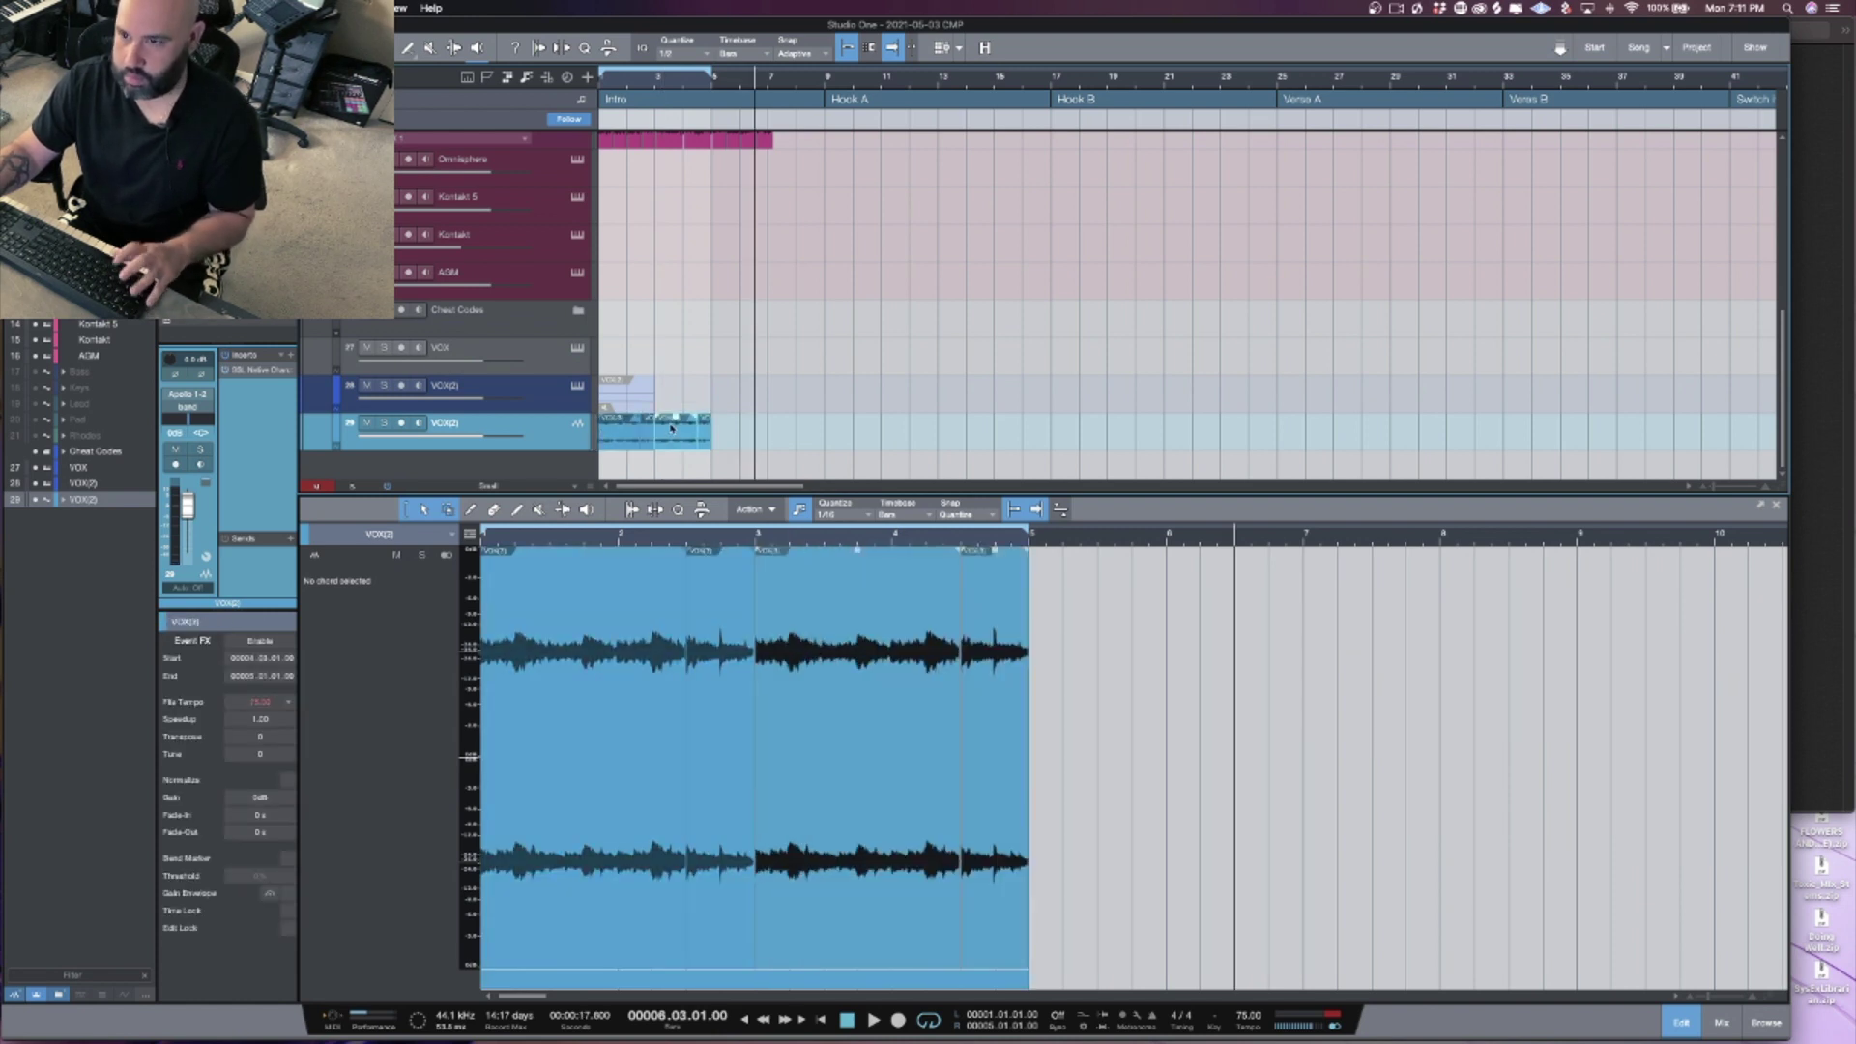
pyautogui.press('Return')
pyautogui.press('space')
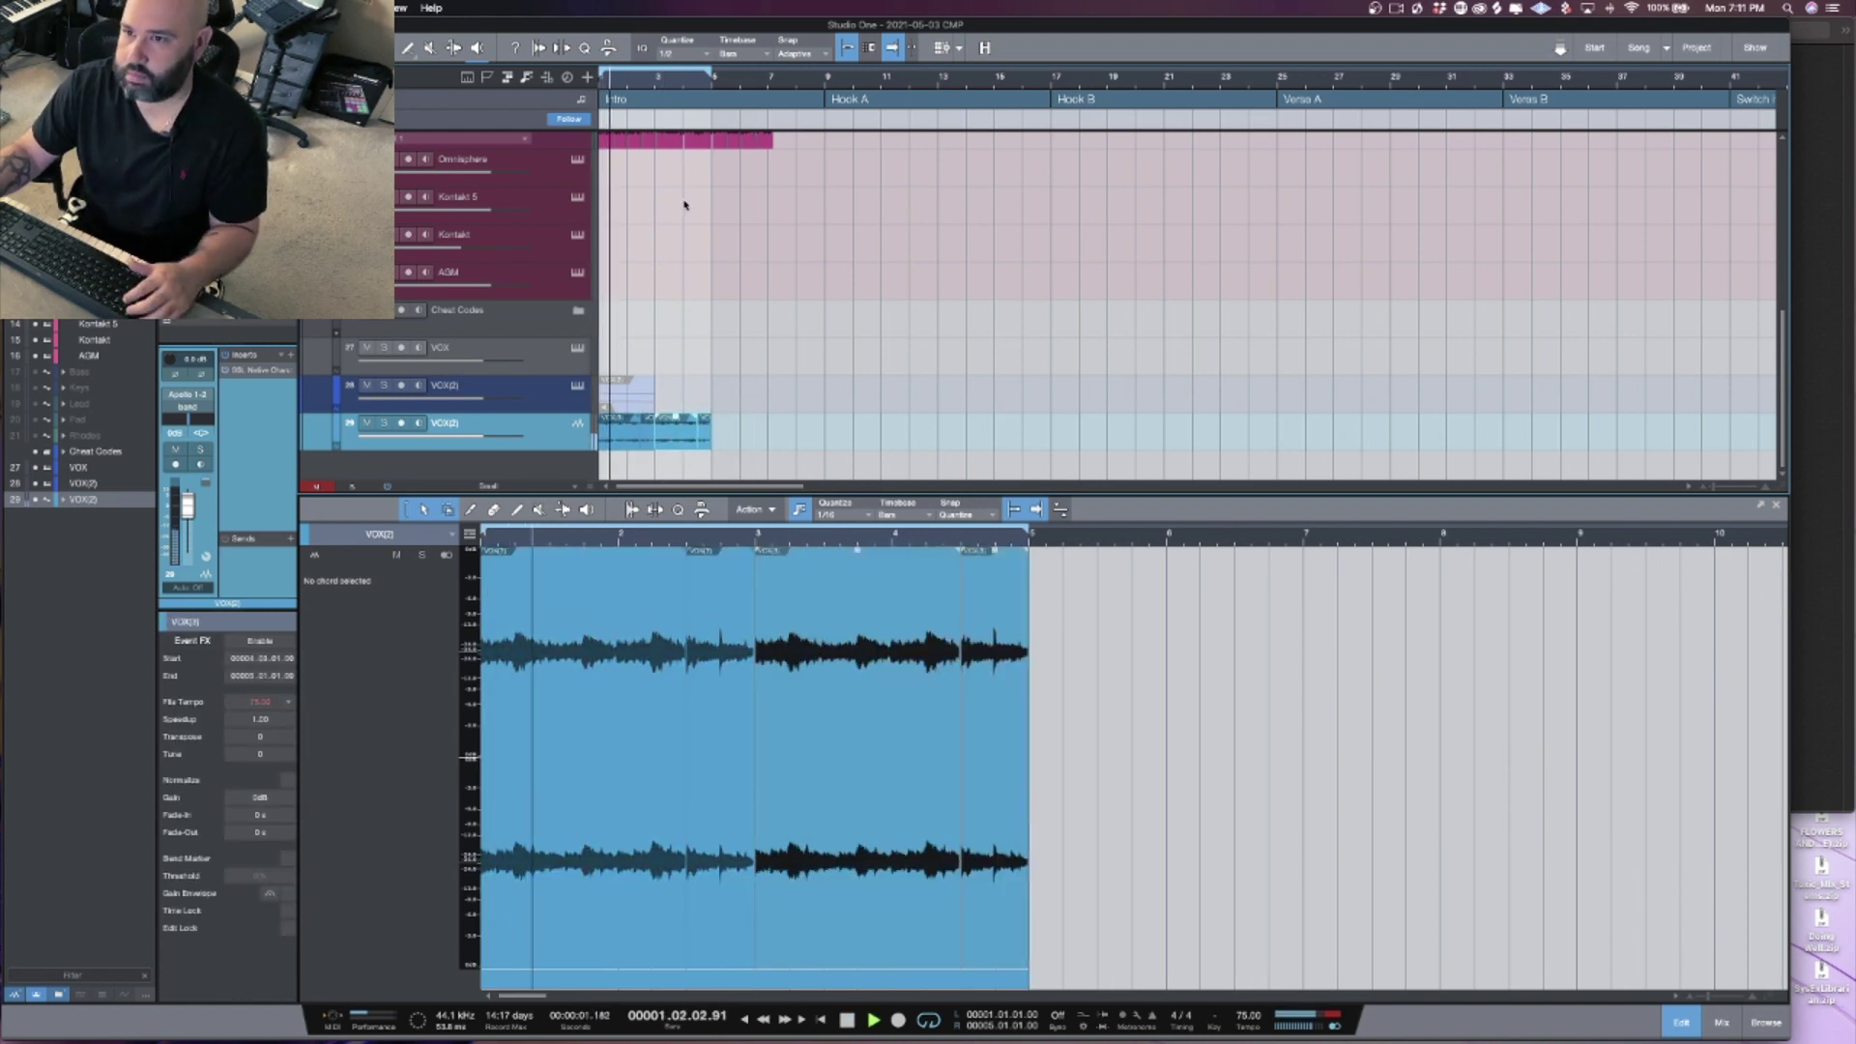
# Step: Remove the old chopped VOX audio track from the band folder
pyautogui.scroll(5, 683, 198)
pyautogui.scroll(-3, 684, 198)
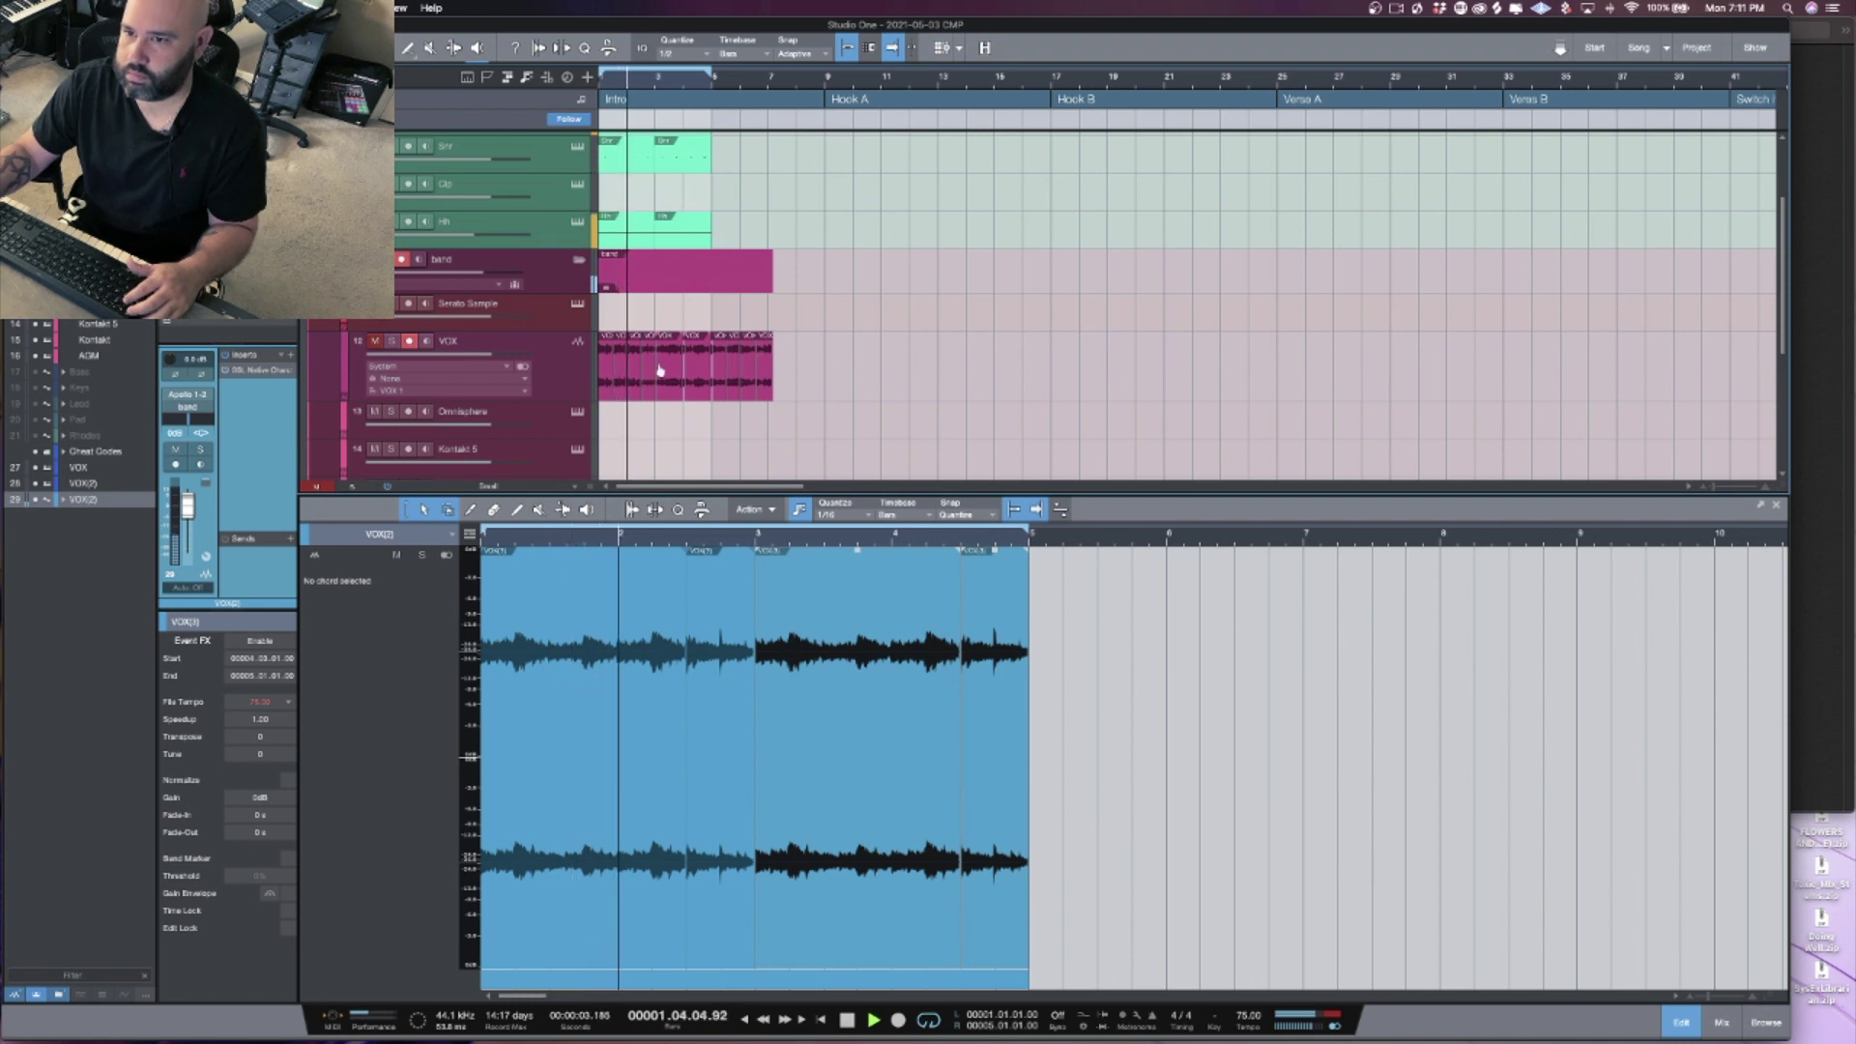
pyautogui.click(575, 398)
pyautogui.rightClick(575, 399)
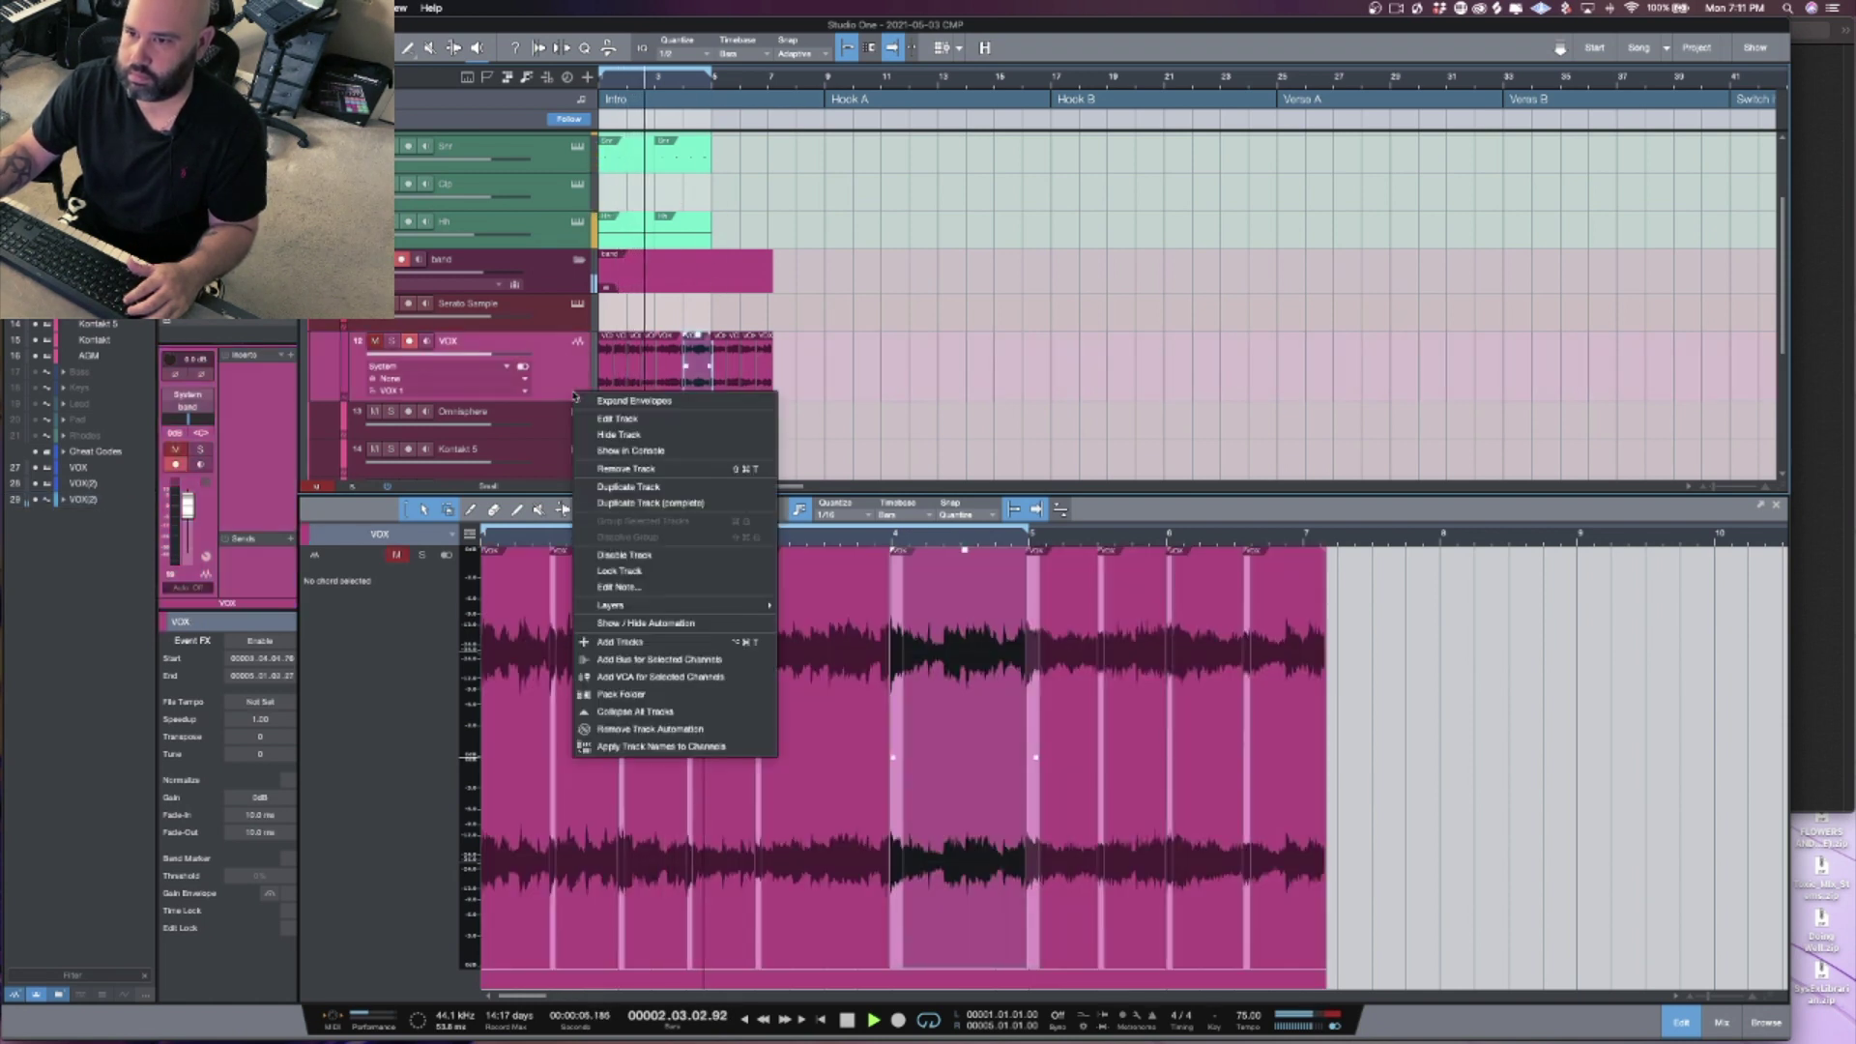
pyautogui.click(620, 471)
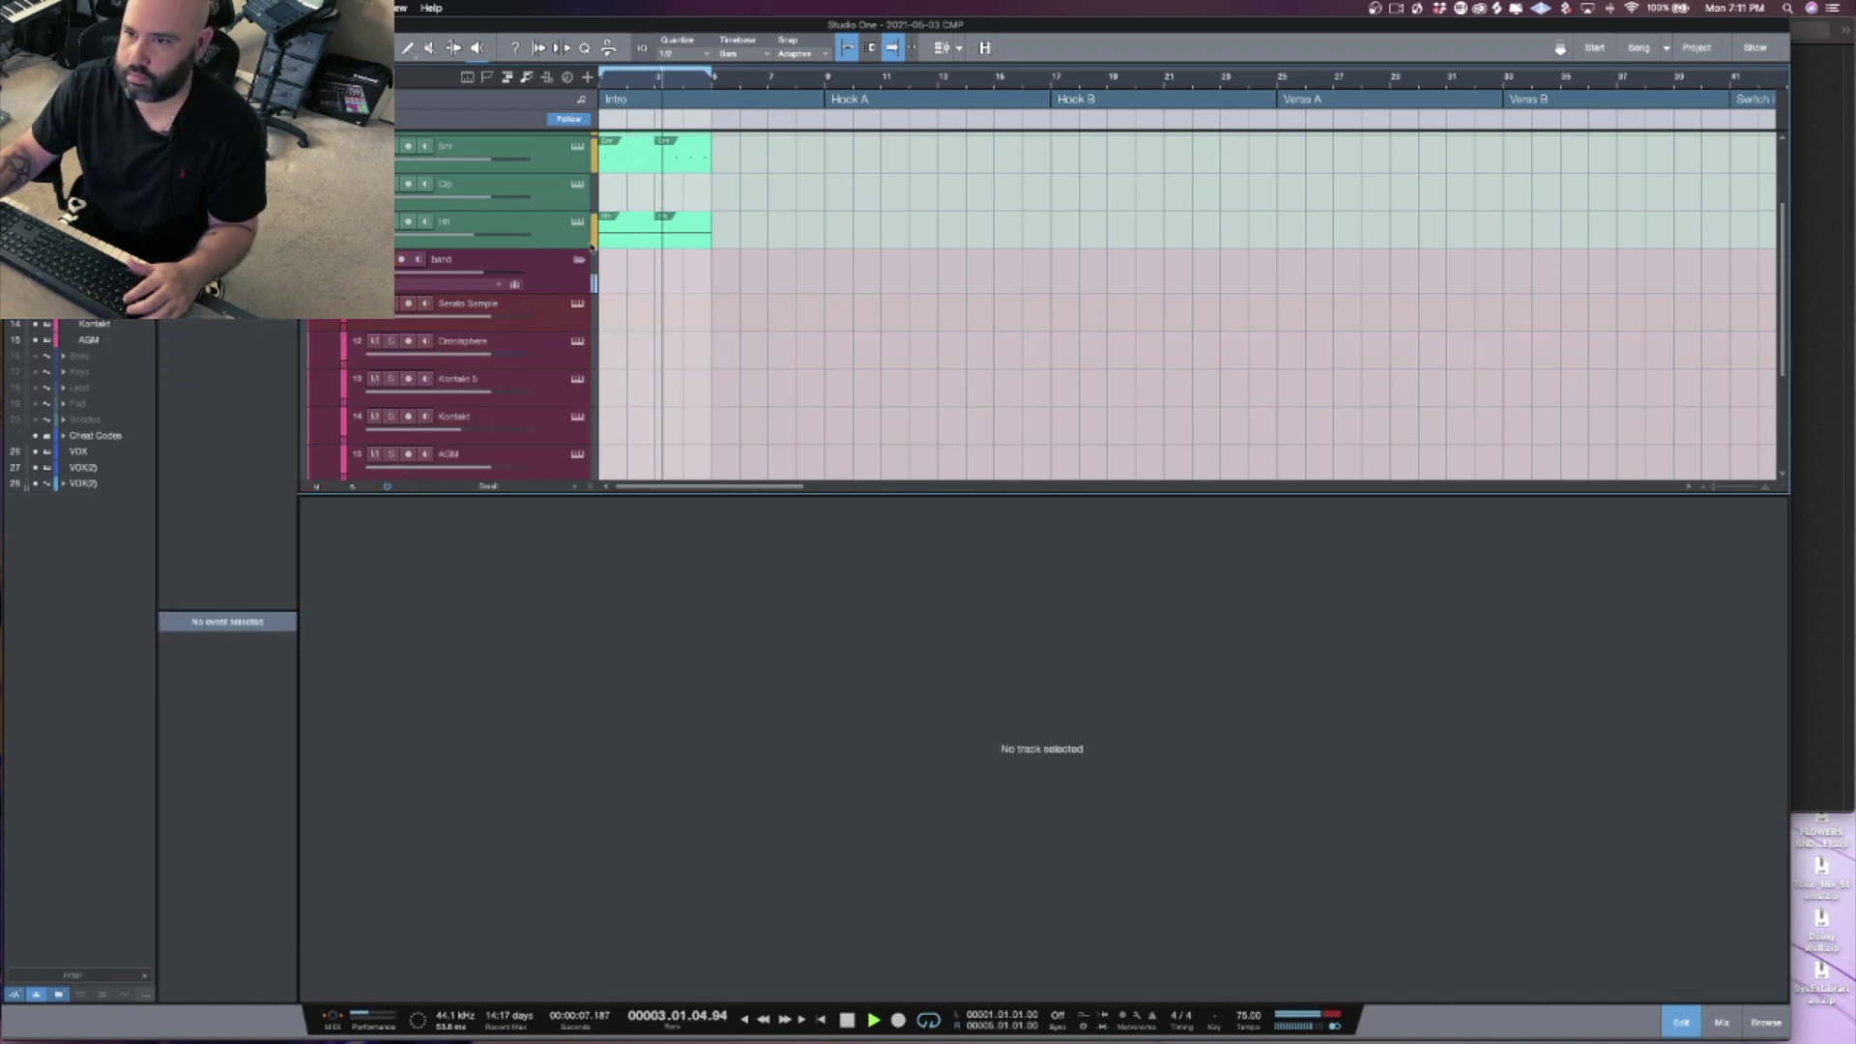
# Step: Move both Snr parts in the intro to the Clp track, discarding the stray part at bar 5
pyautogui.scroll(3, 608, 246)
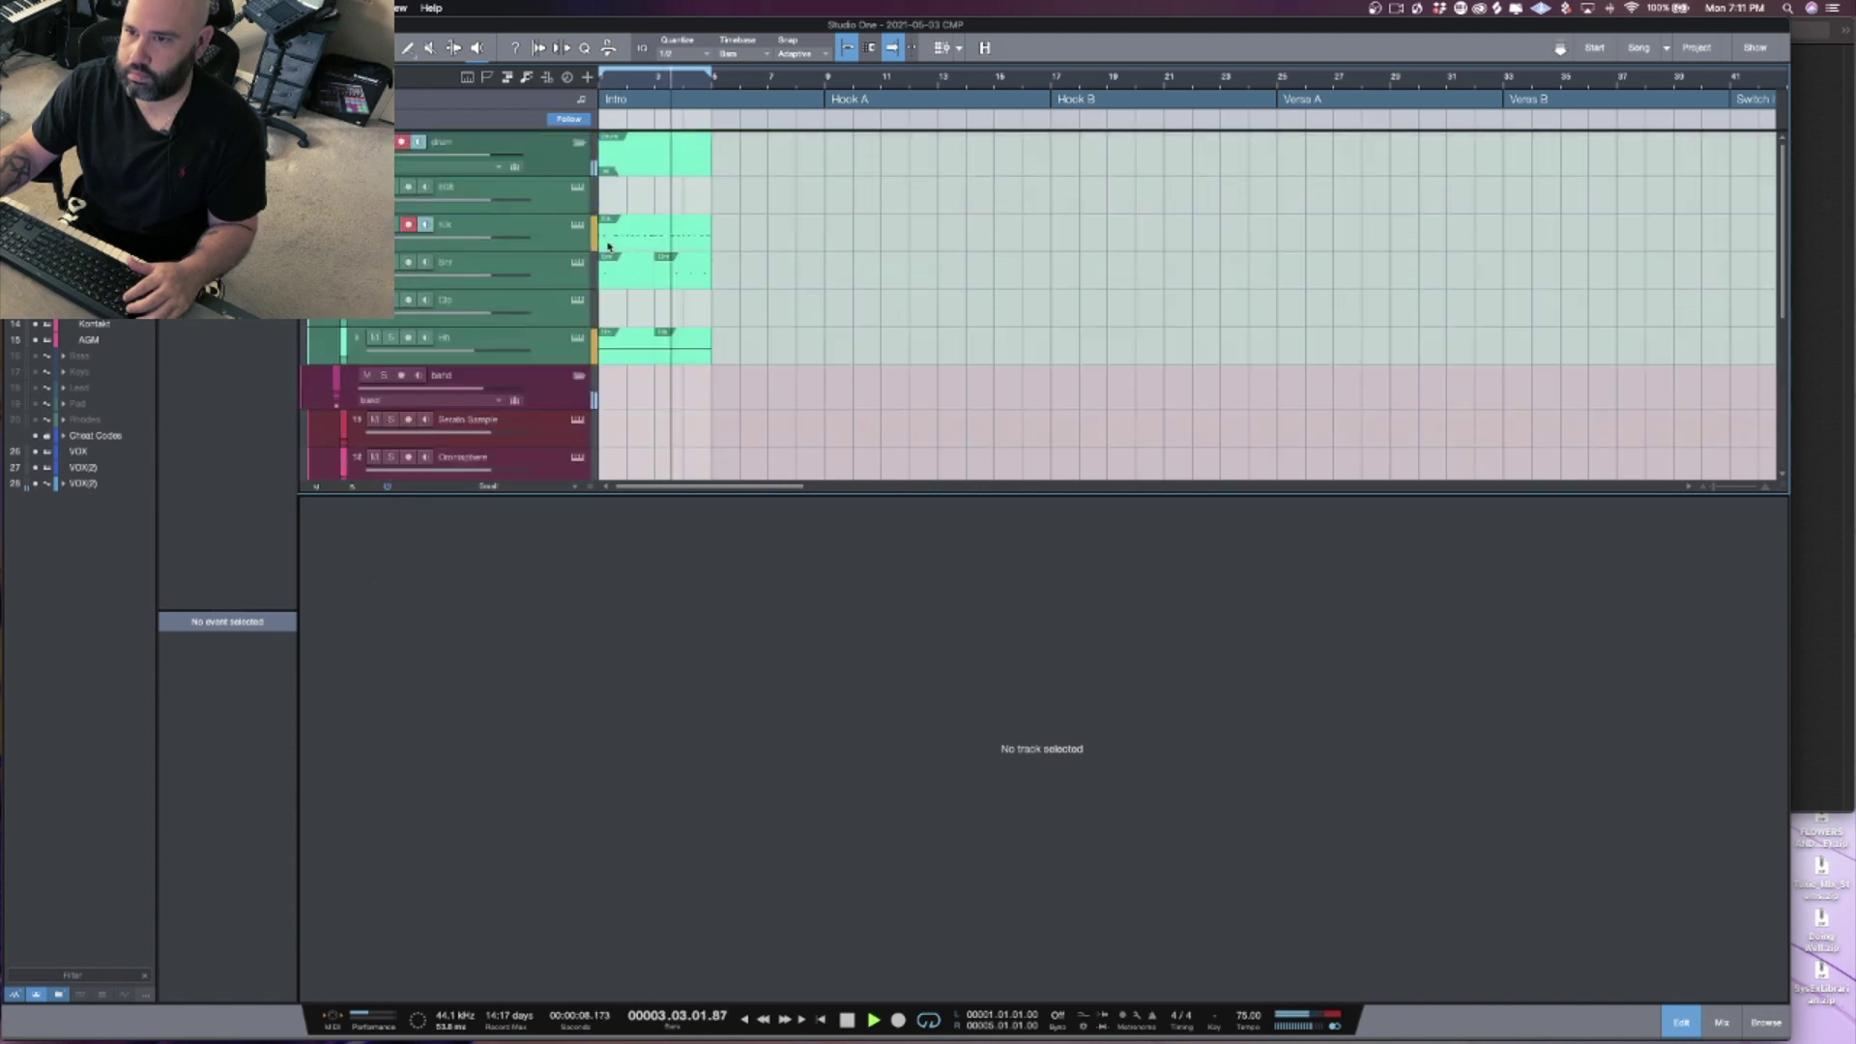
pyautogui.click(705, 282)
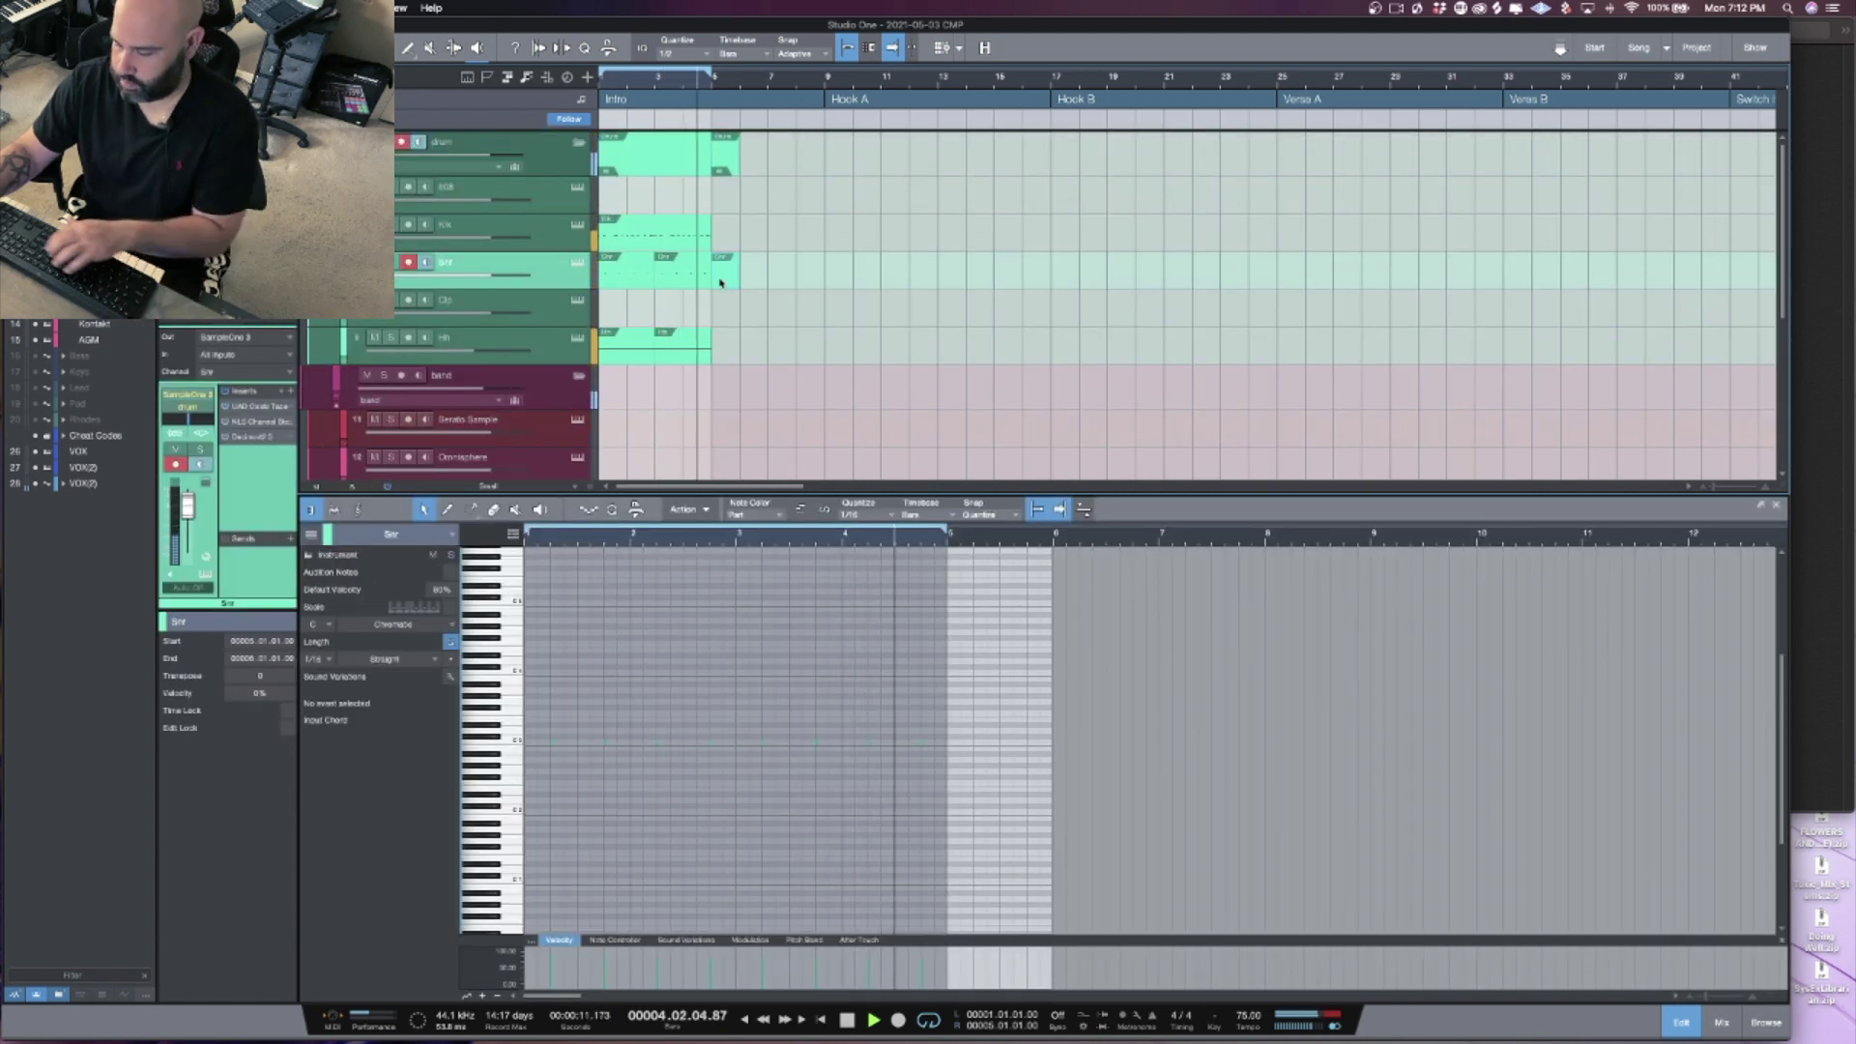
pyautogui.click(612, 285)
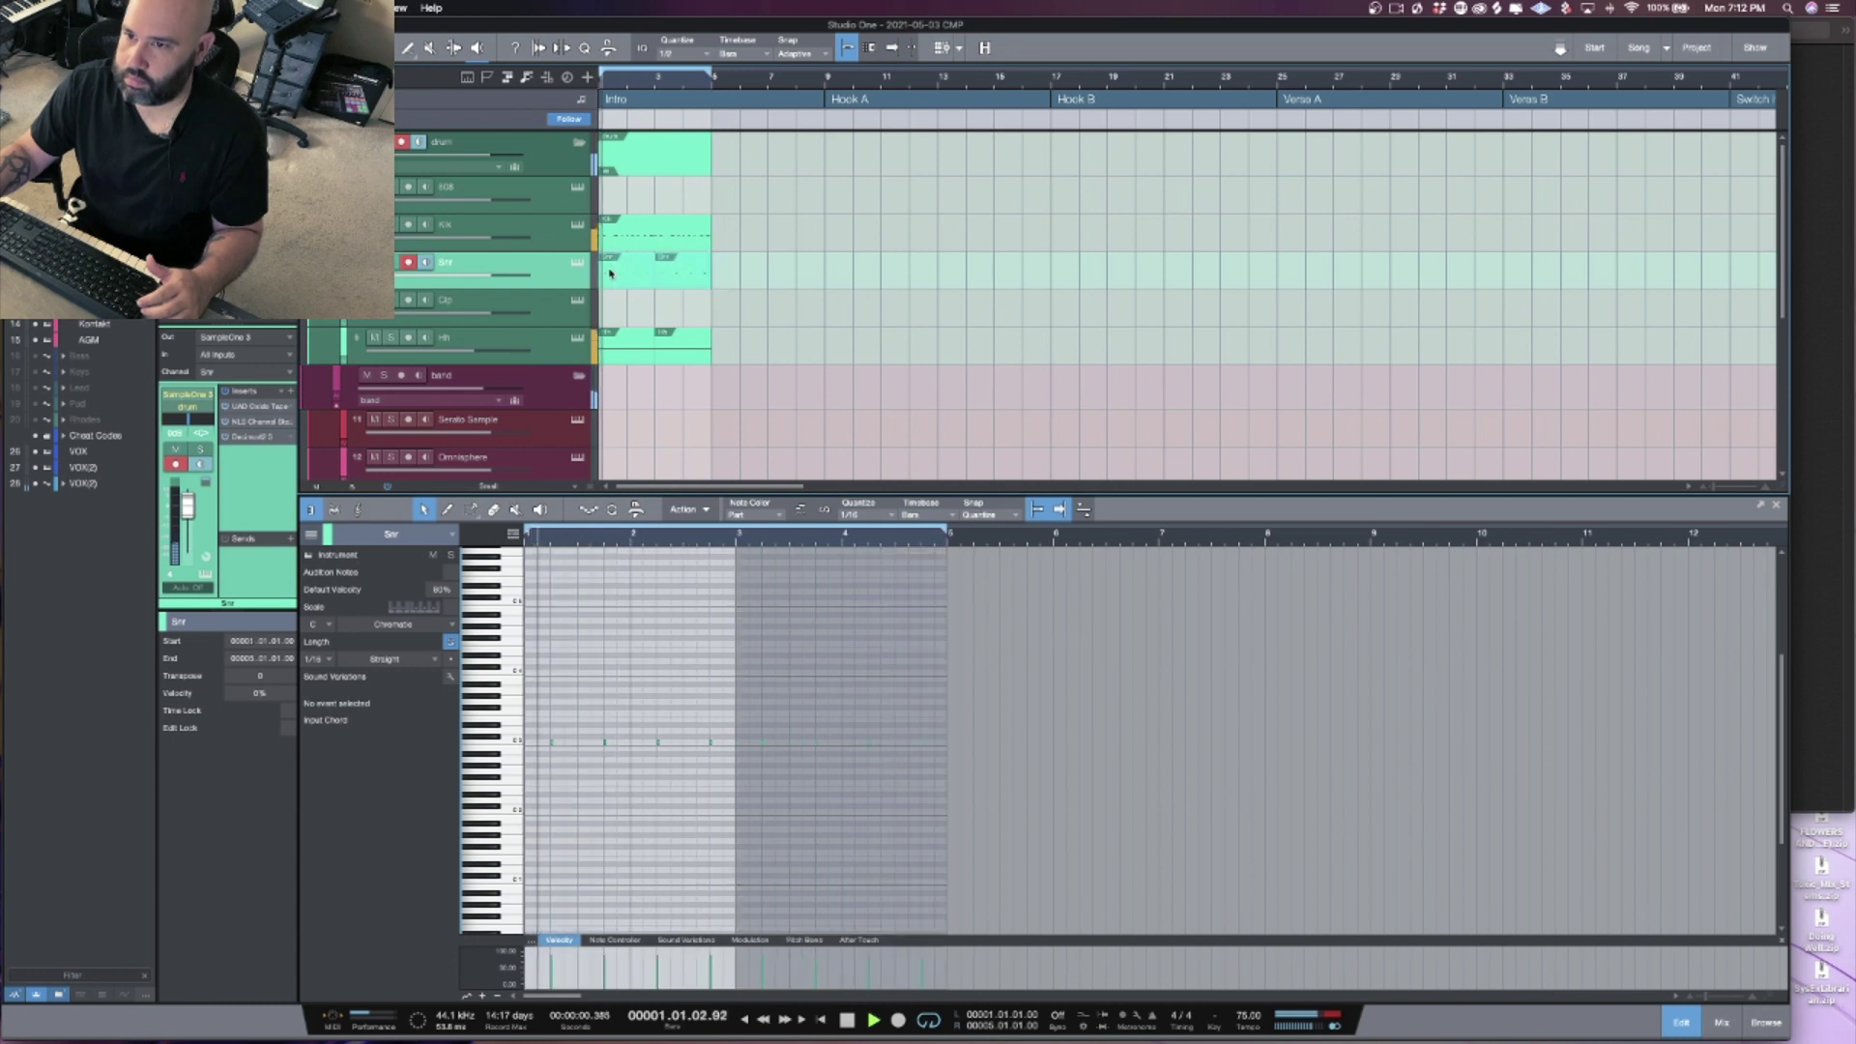
pyautogui.click(613, 307)
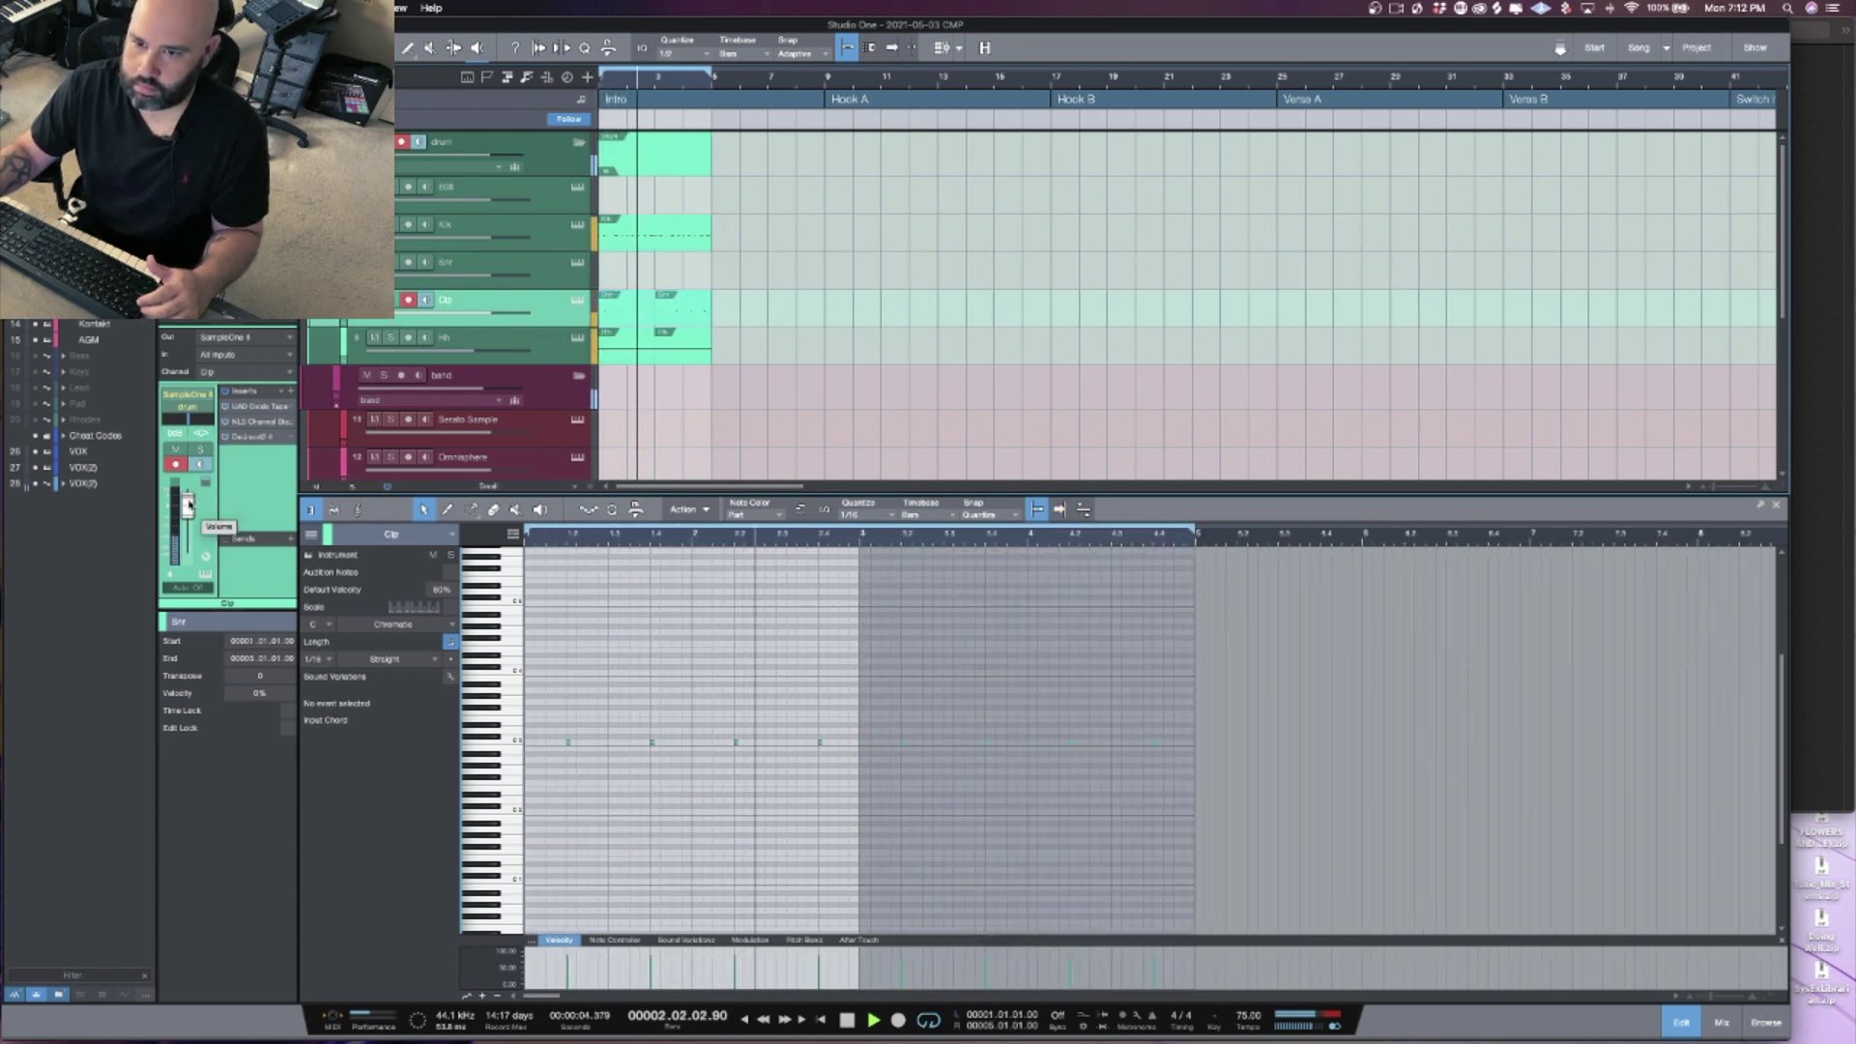
# Step: Open the Decimort insert on the Clp channel and set its output volume to about -4.4 dB
pyautogui.click(249, 437)
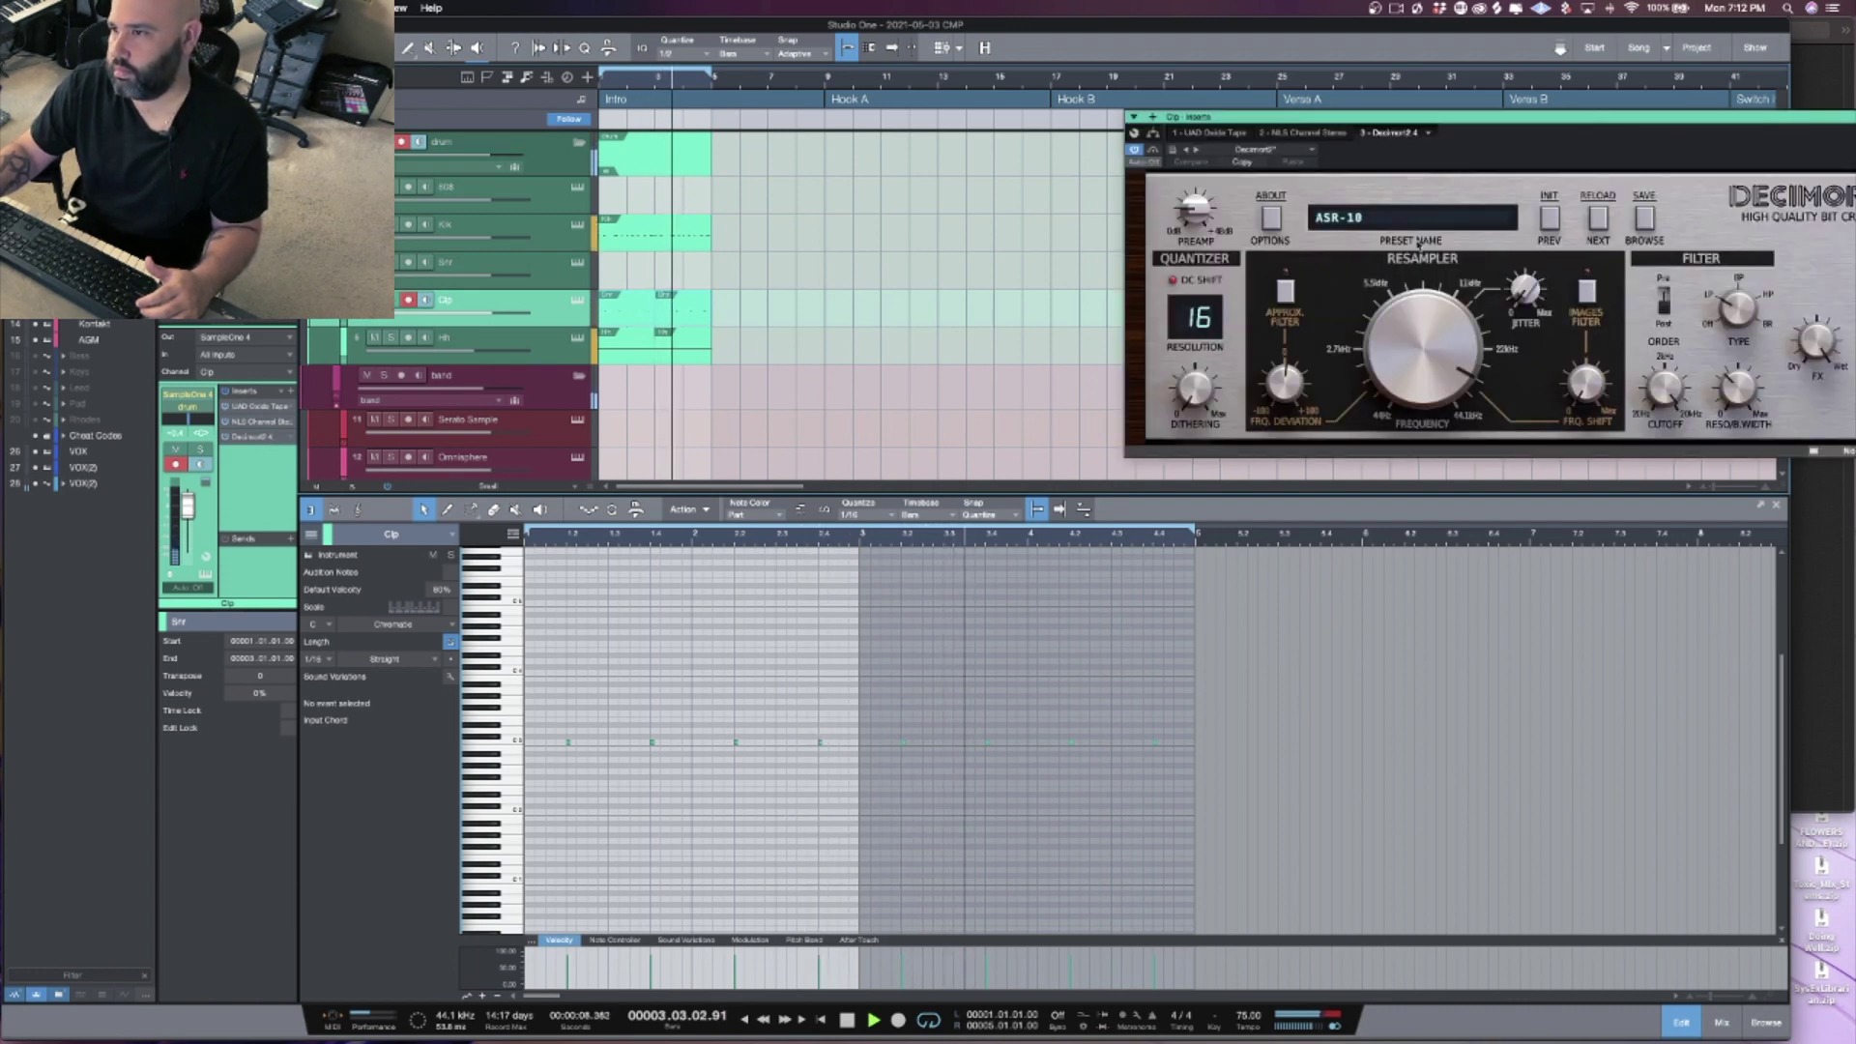
pyautogui.moveTo(1332, 117); pyautogui.dragTo(928, 145)
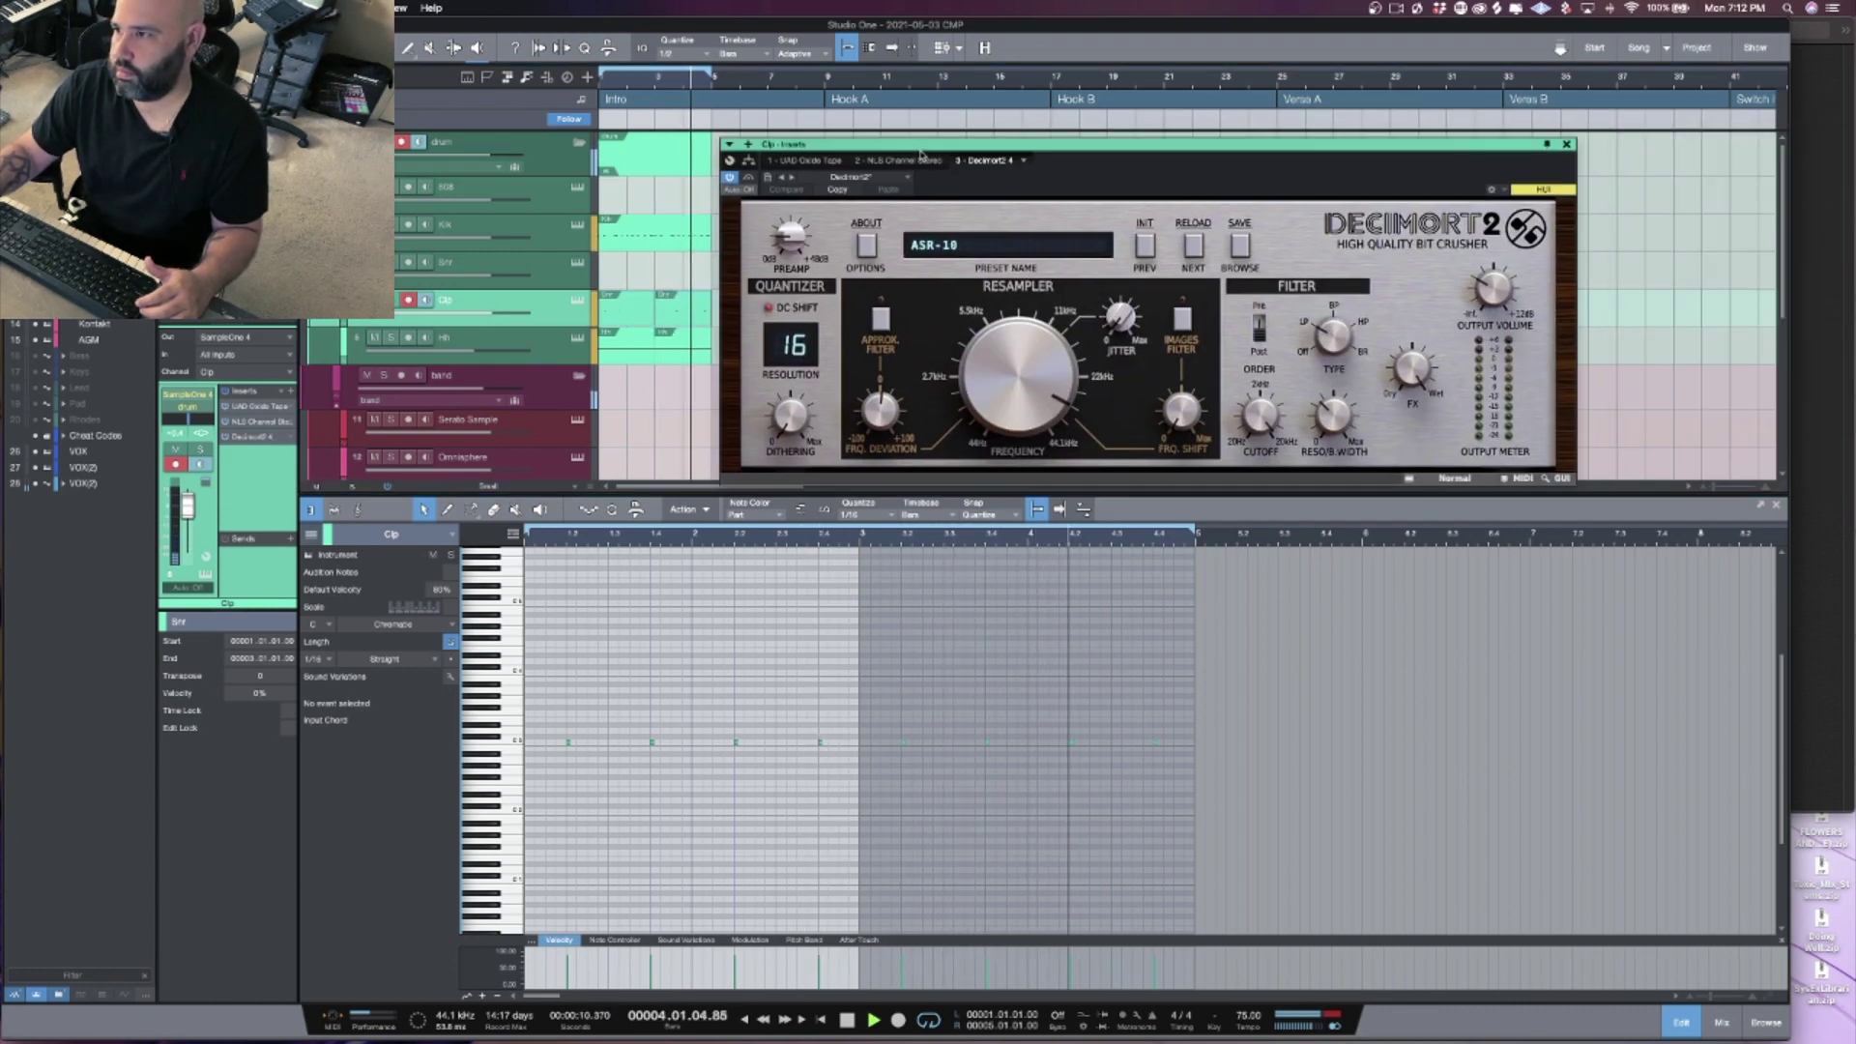
pyautogui.moveTo(1490, 286); pyautogui.dragTo(1489, 294)
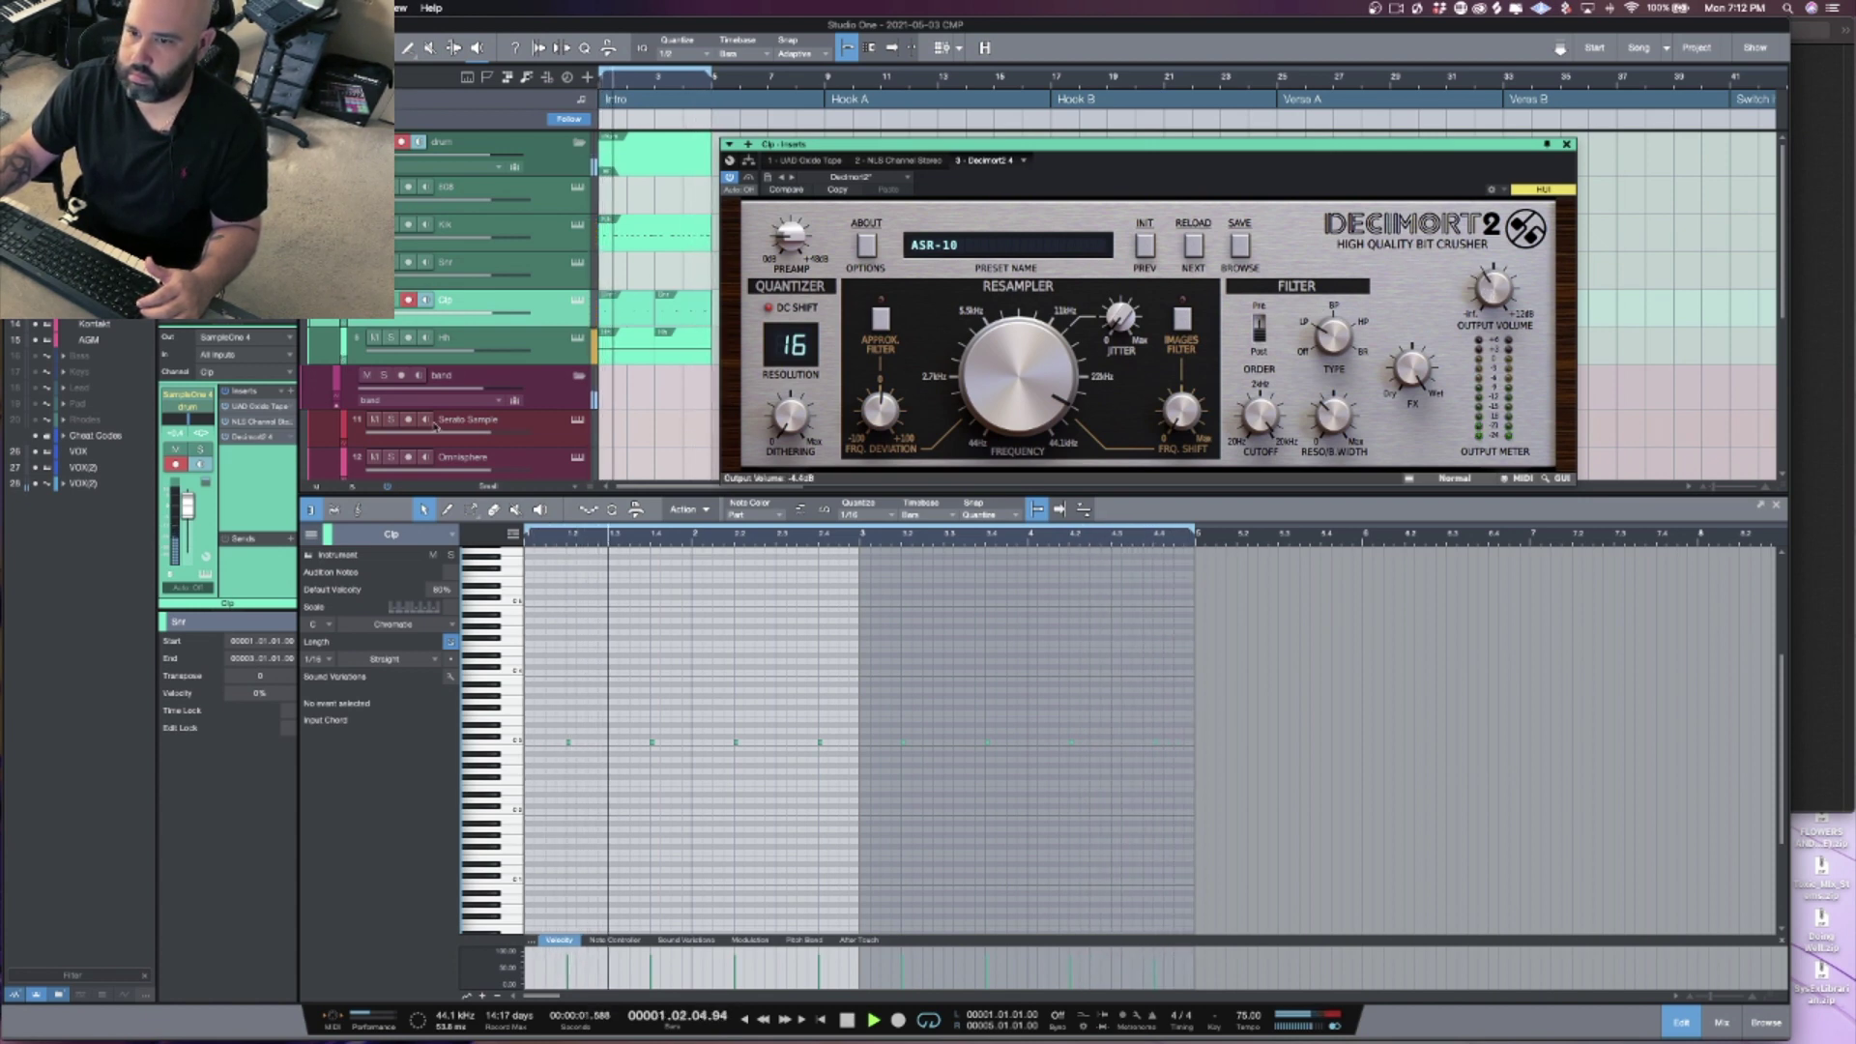
# Step: Show the mixer, lower the VOX(2) audio channel to -2.1 dB, close its SSL channel strip and stop playback
pyautogui.scroll(-6, 445, 425)
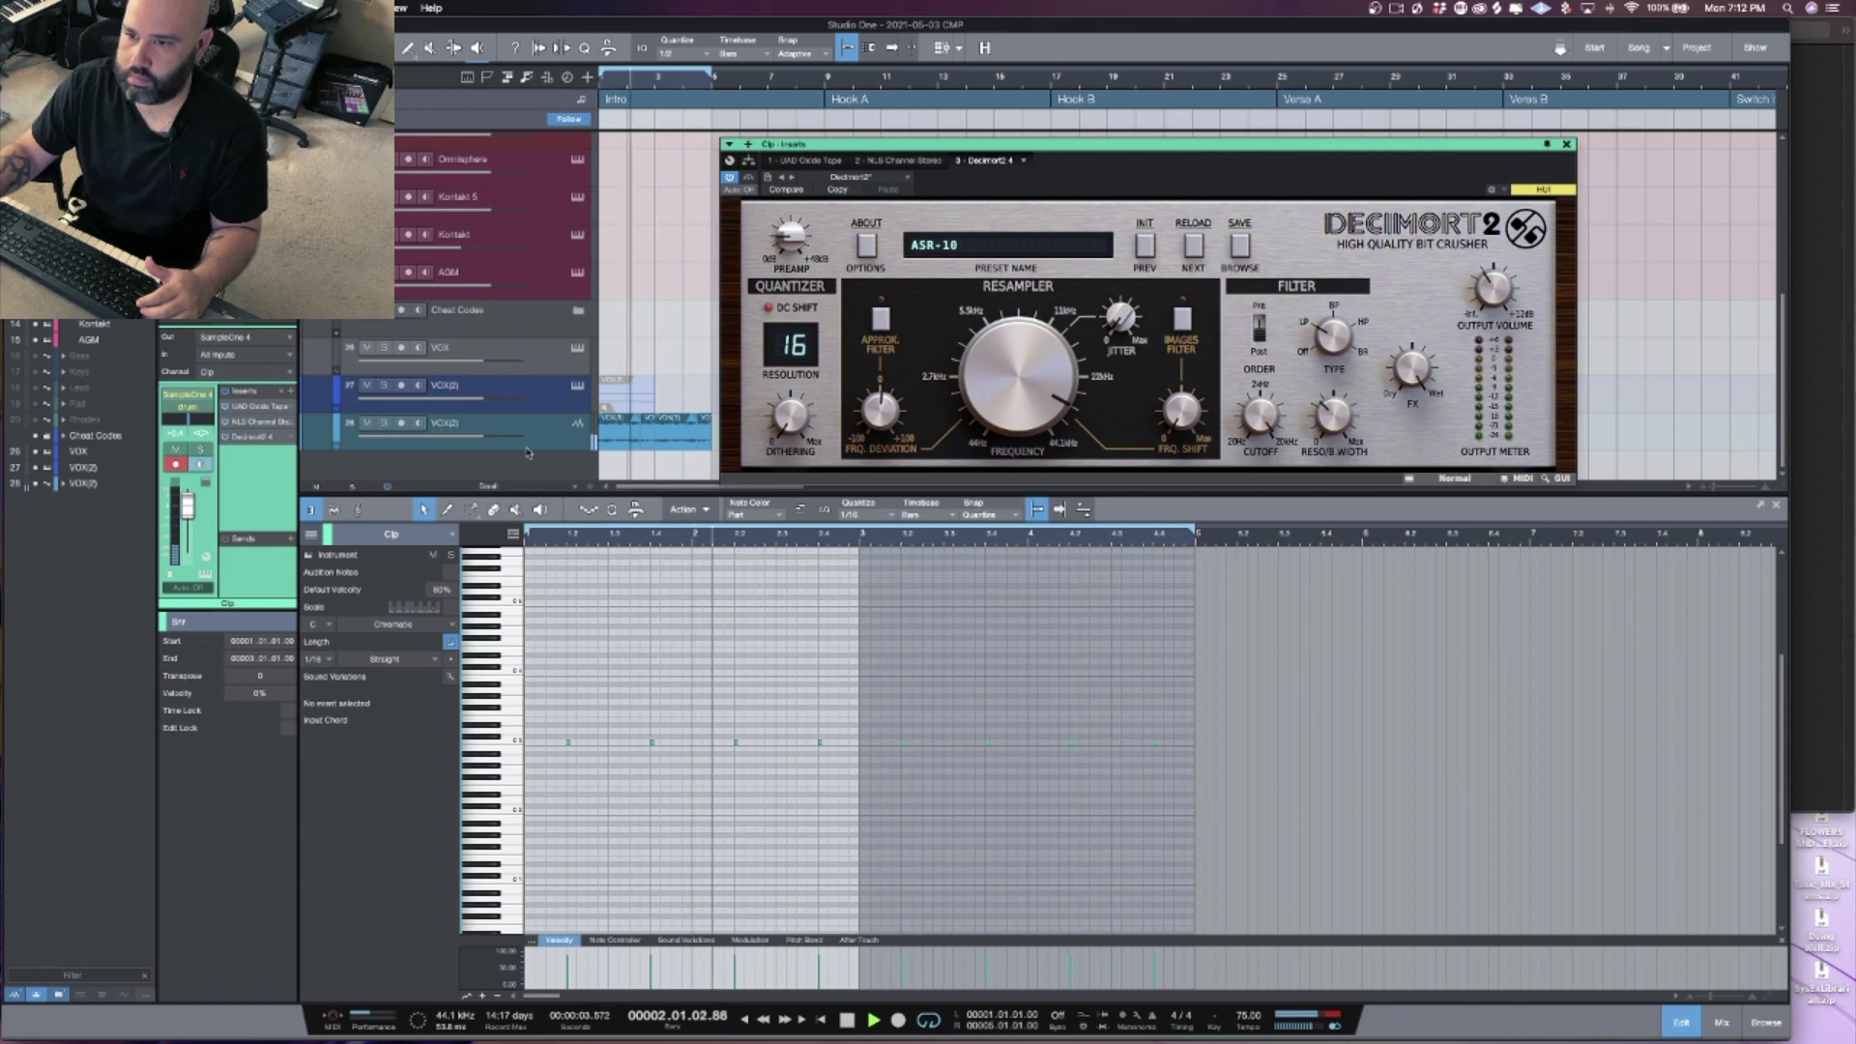
pyautogui.click(477, 442)
pyautogui.press('F3')
pyautogui.moveTo(188, 508); pyautogui.dragTo(188, 509)
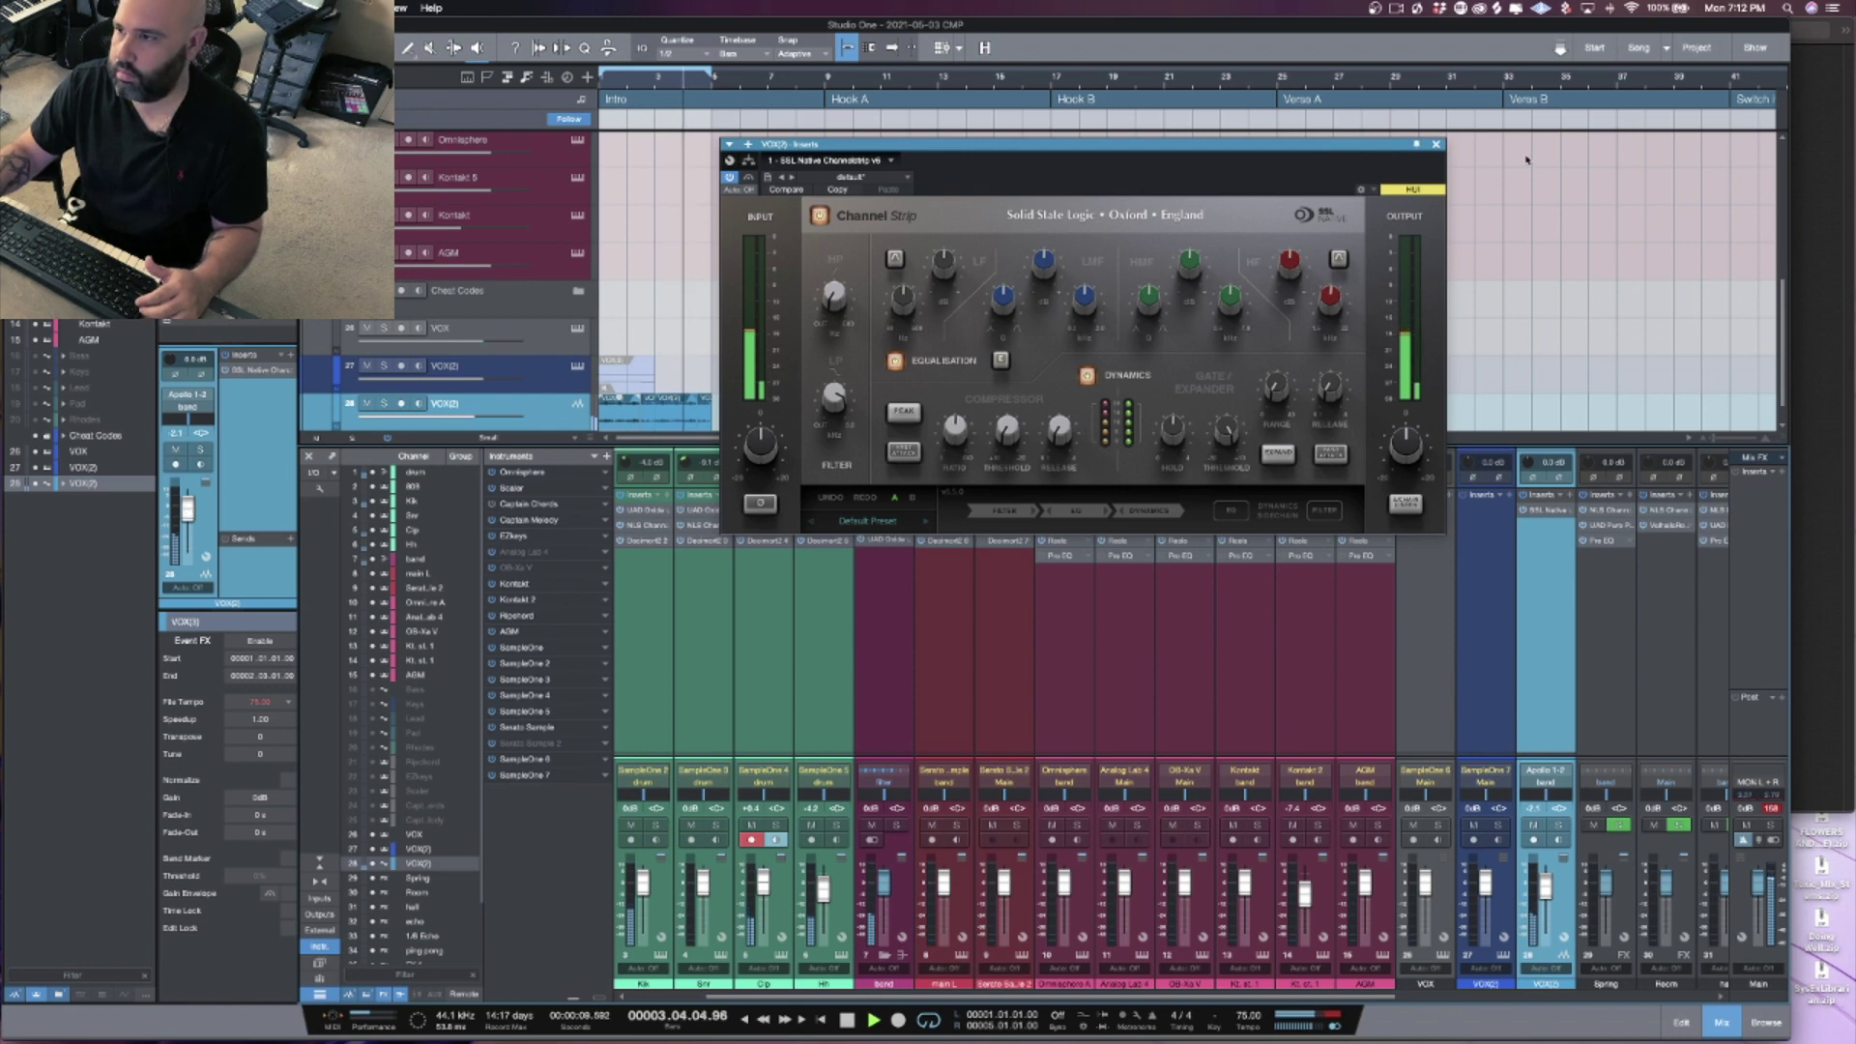
pyautogui.click(1436, 144)
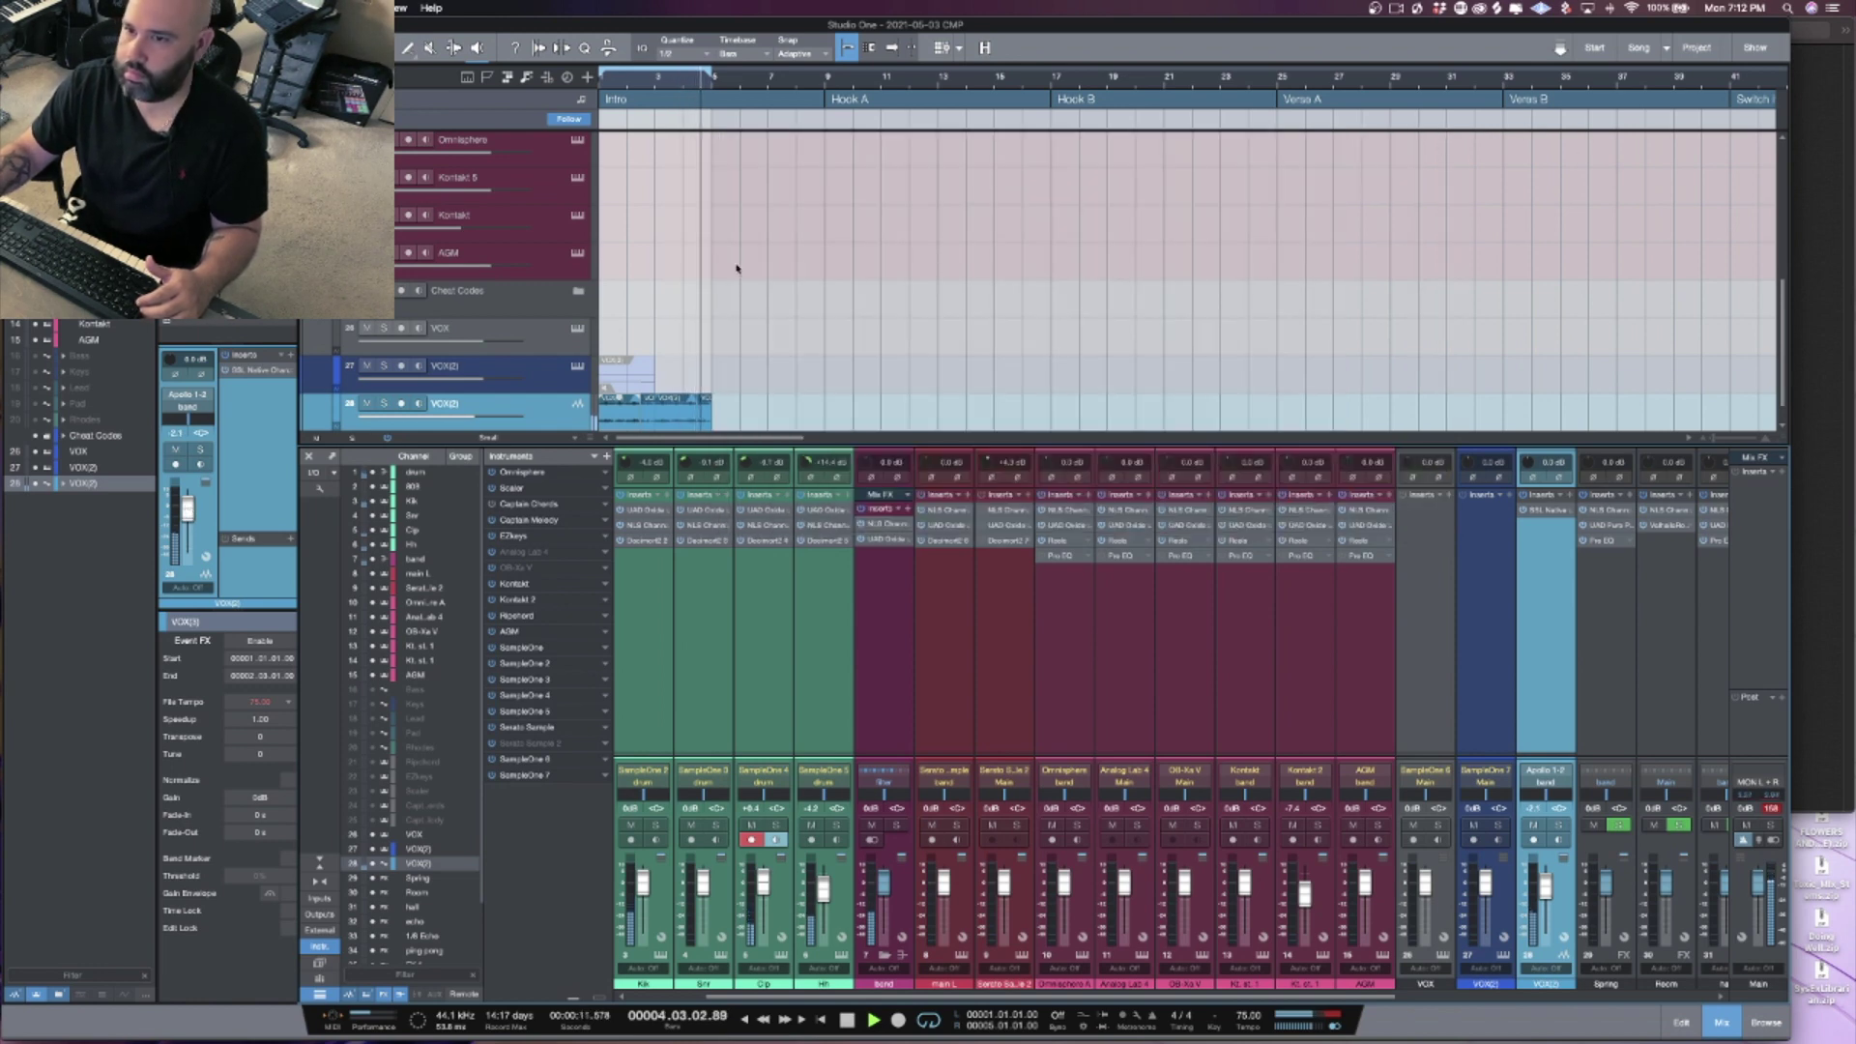
pyautogui.press('f')
pyautogui.press('space')
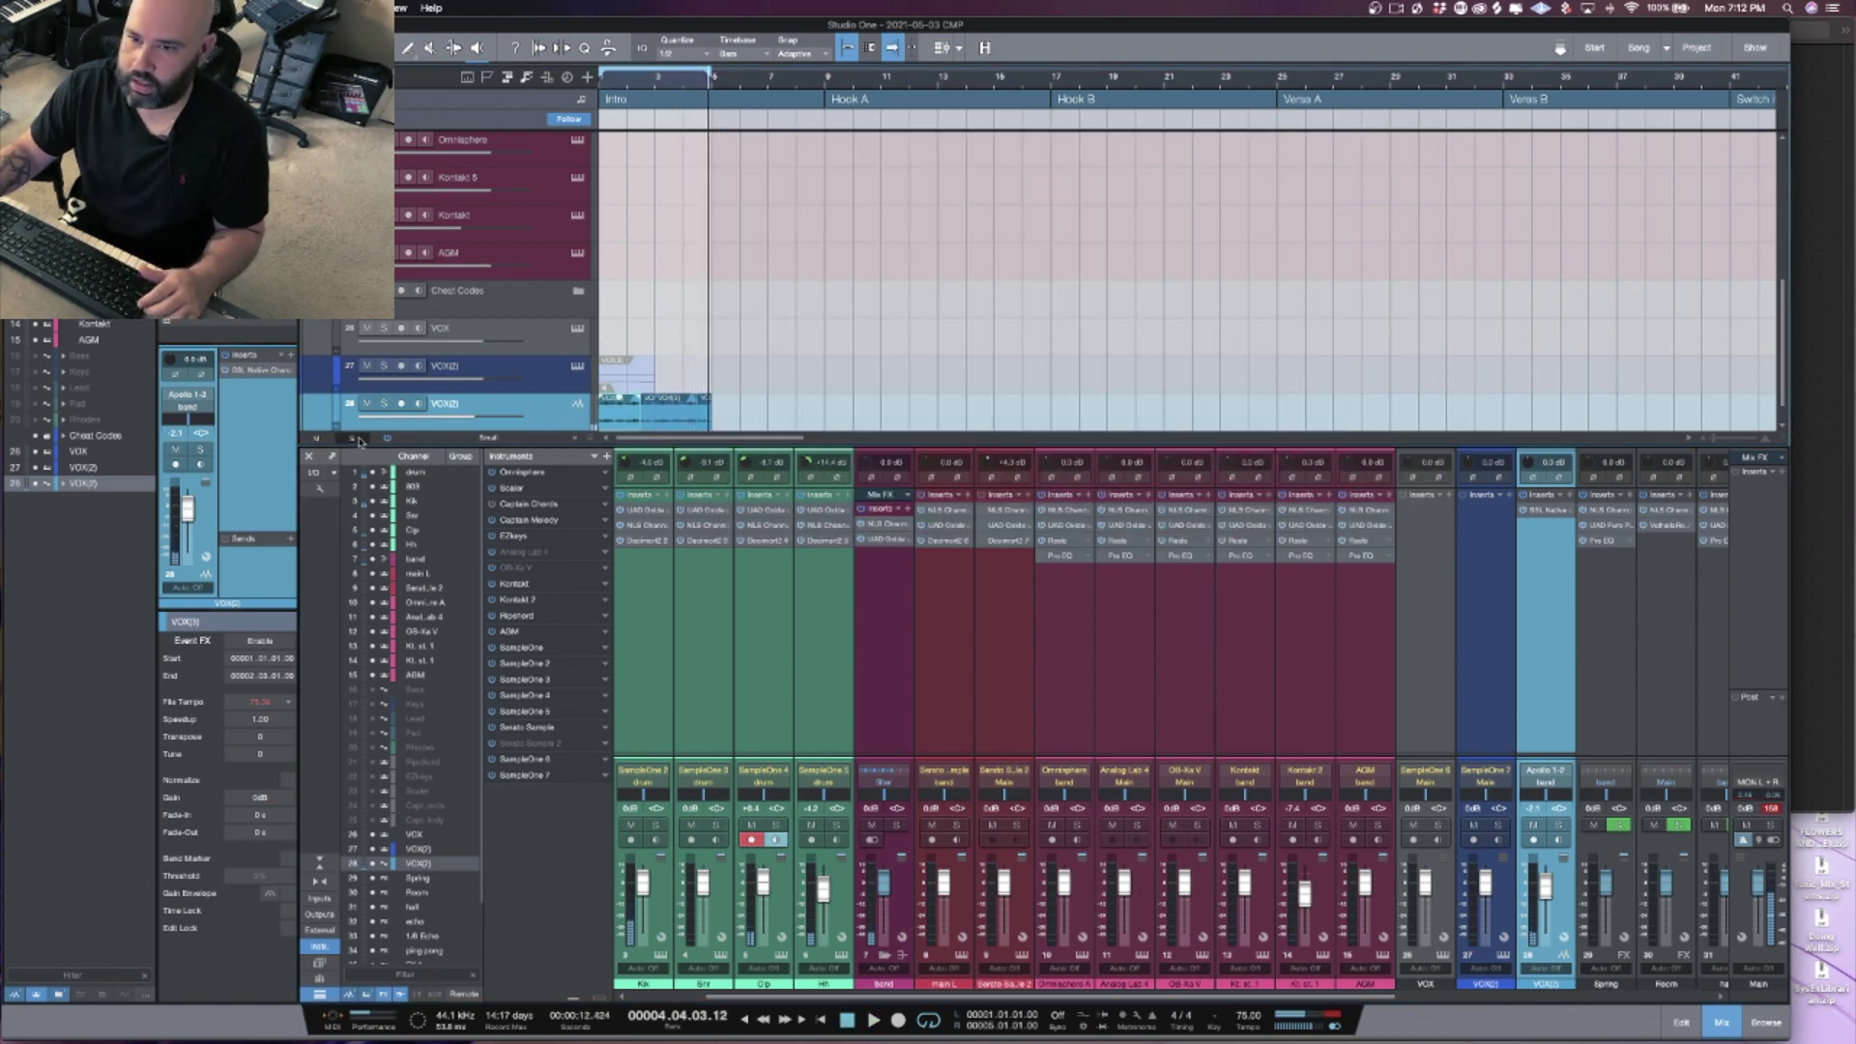
# Step: Insert the Mixed In Key plug-in on the VOX(2) audio channel, play the loop to analyse its key, and close the plug-in
pyautogui.click(290, 356)
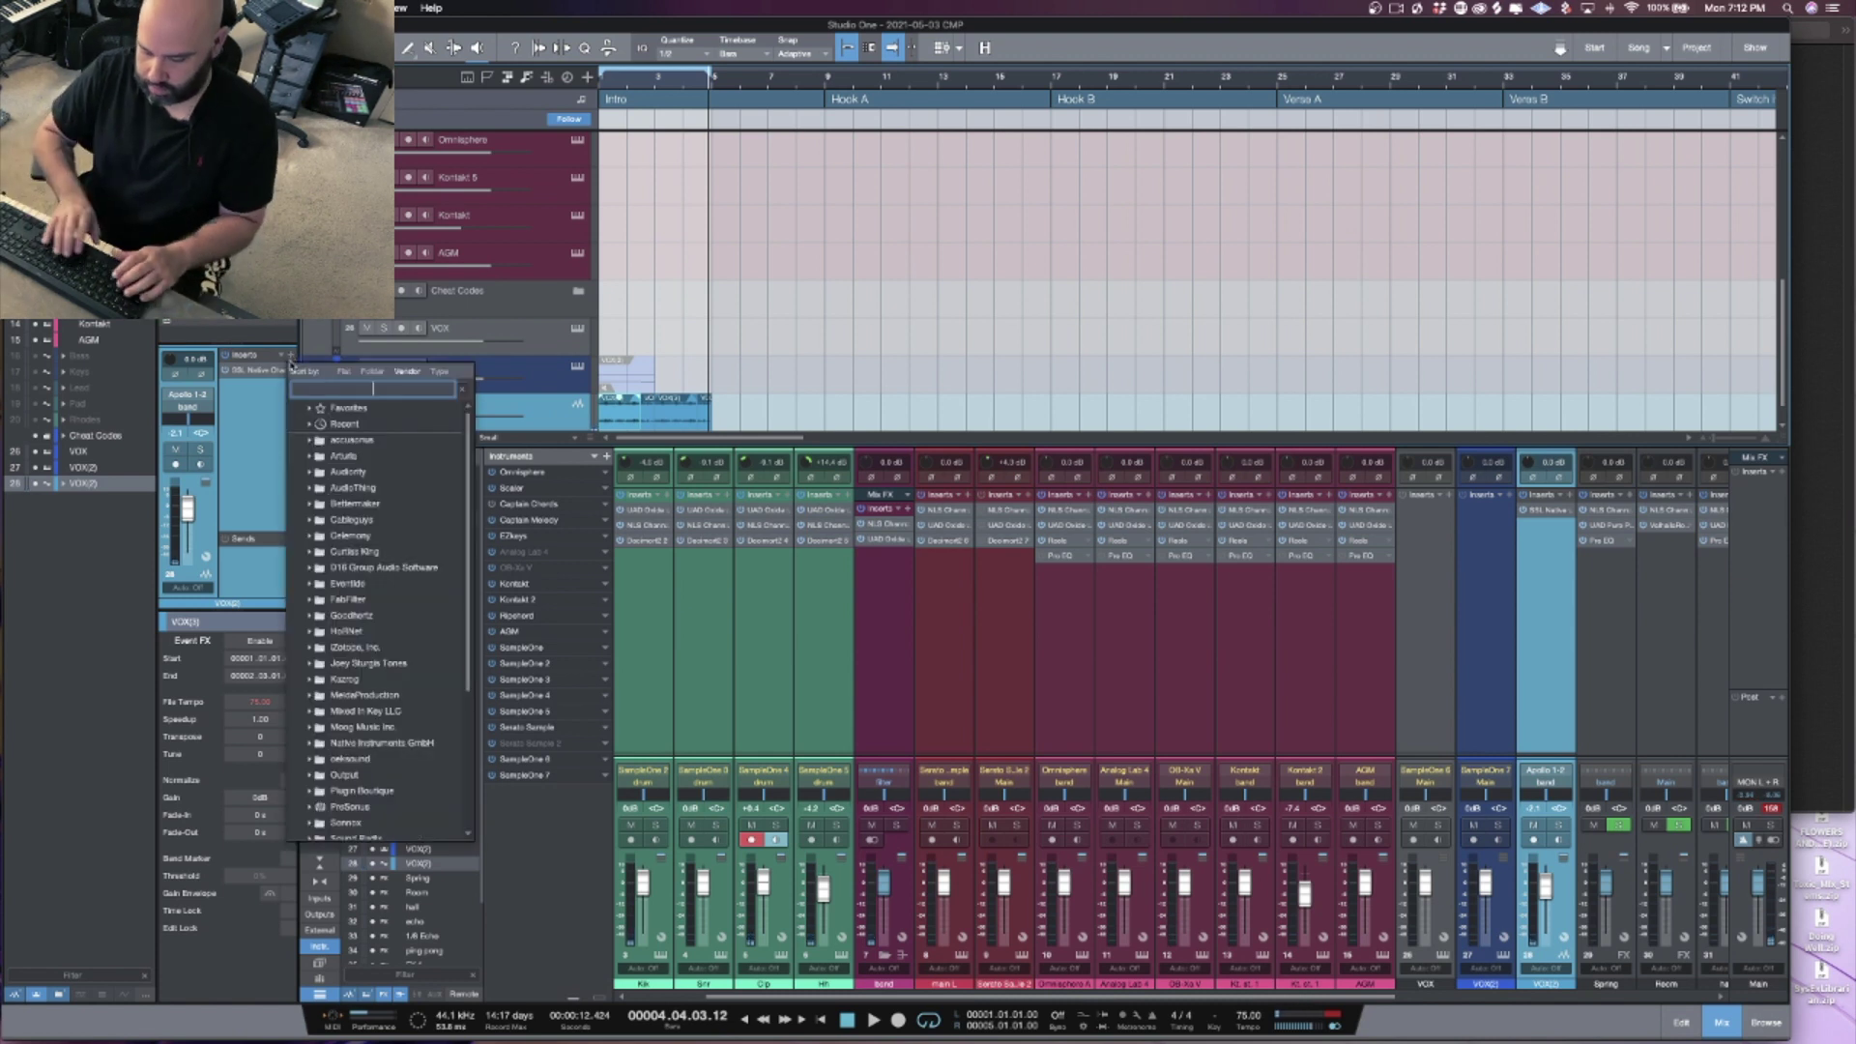
pyautogui.write('mixe')
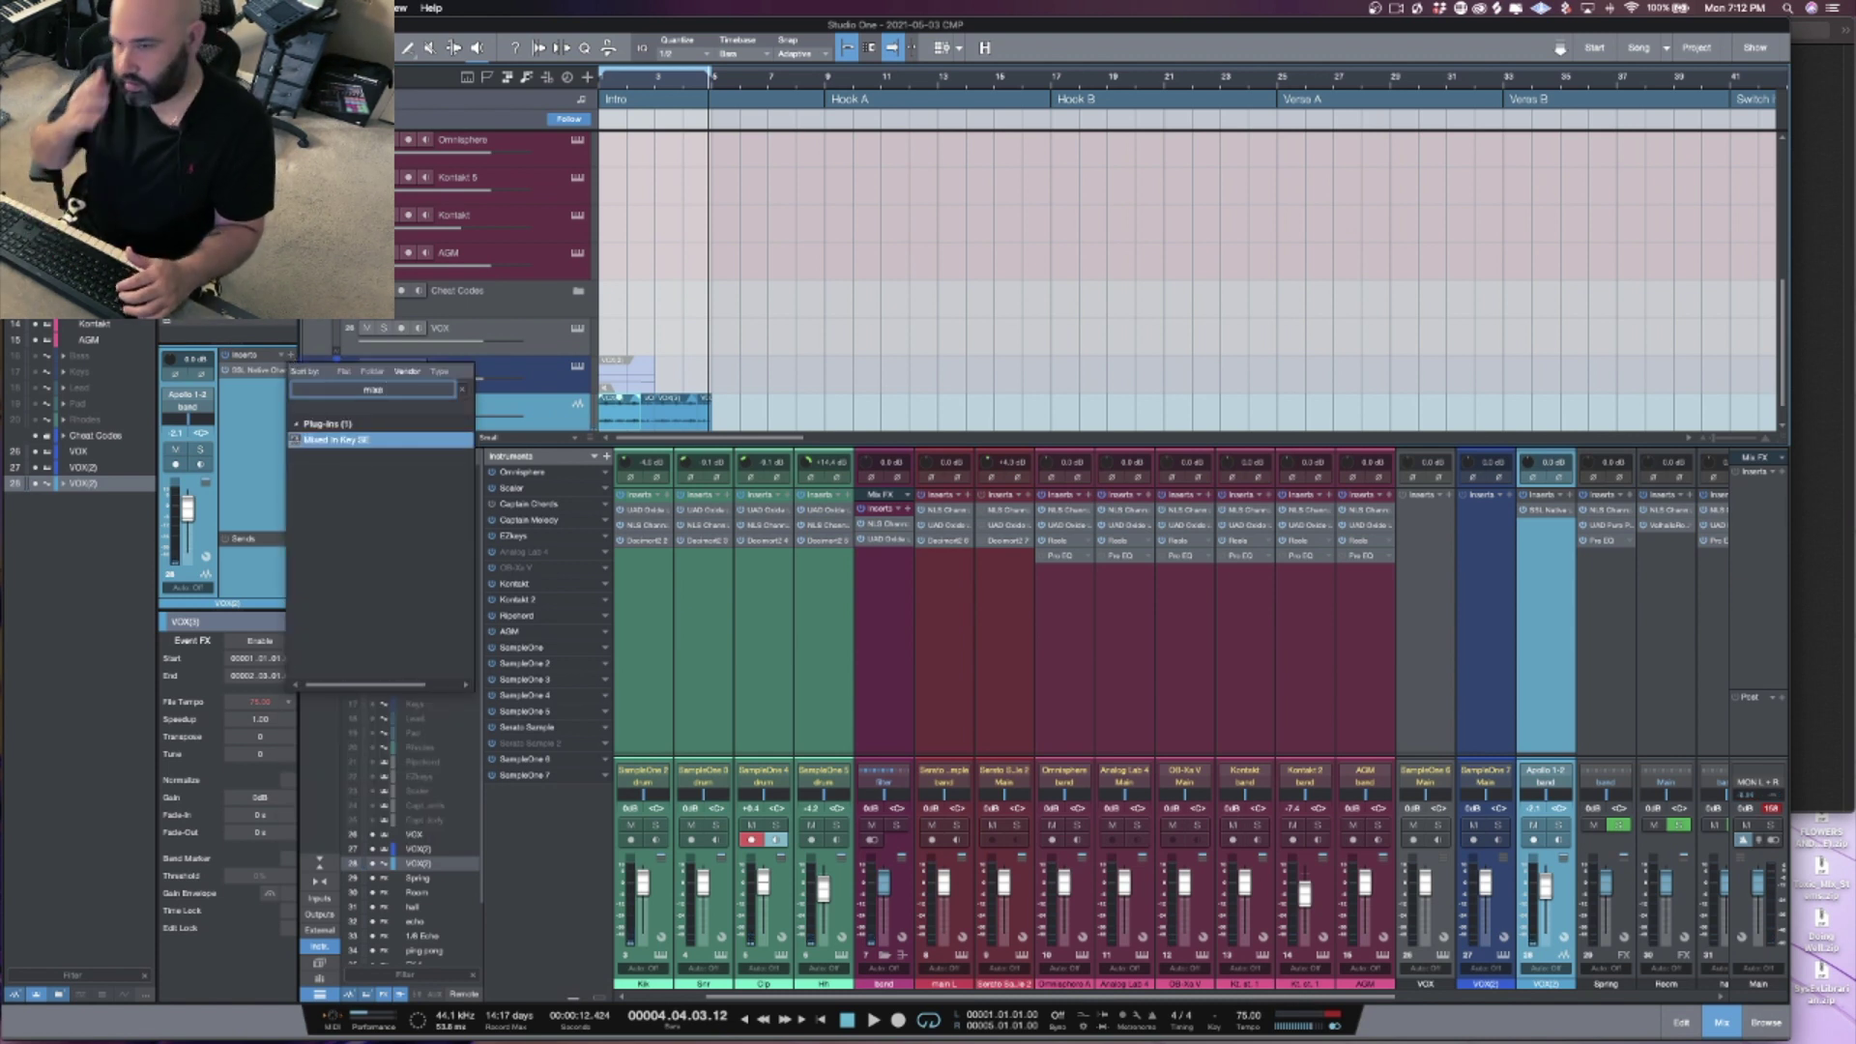
pyautogui.press('Return')
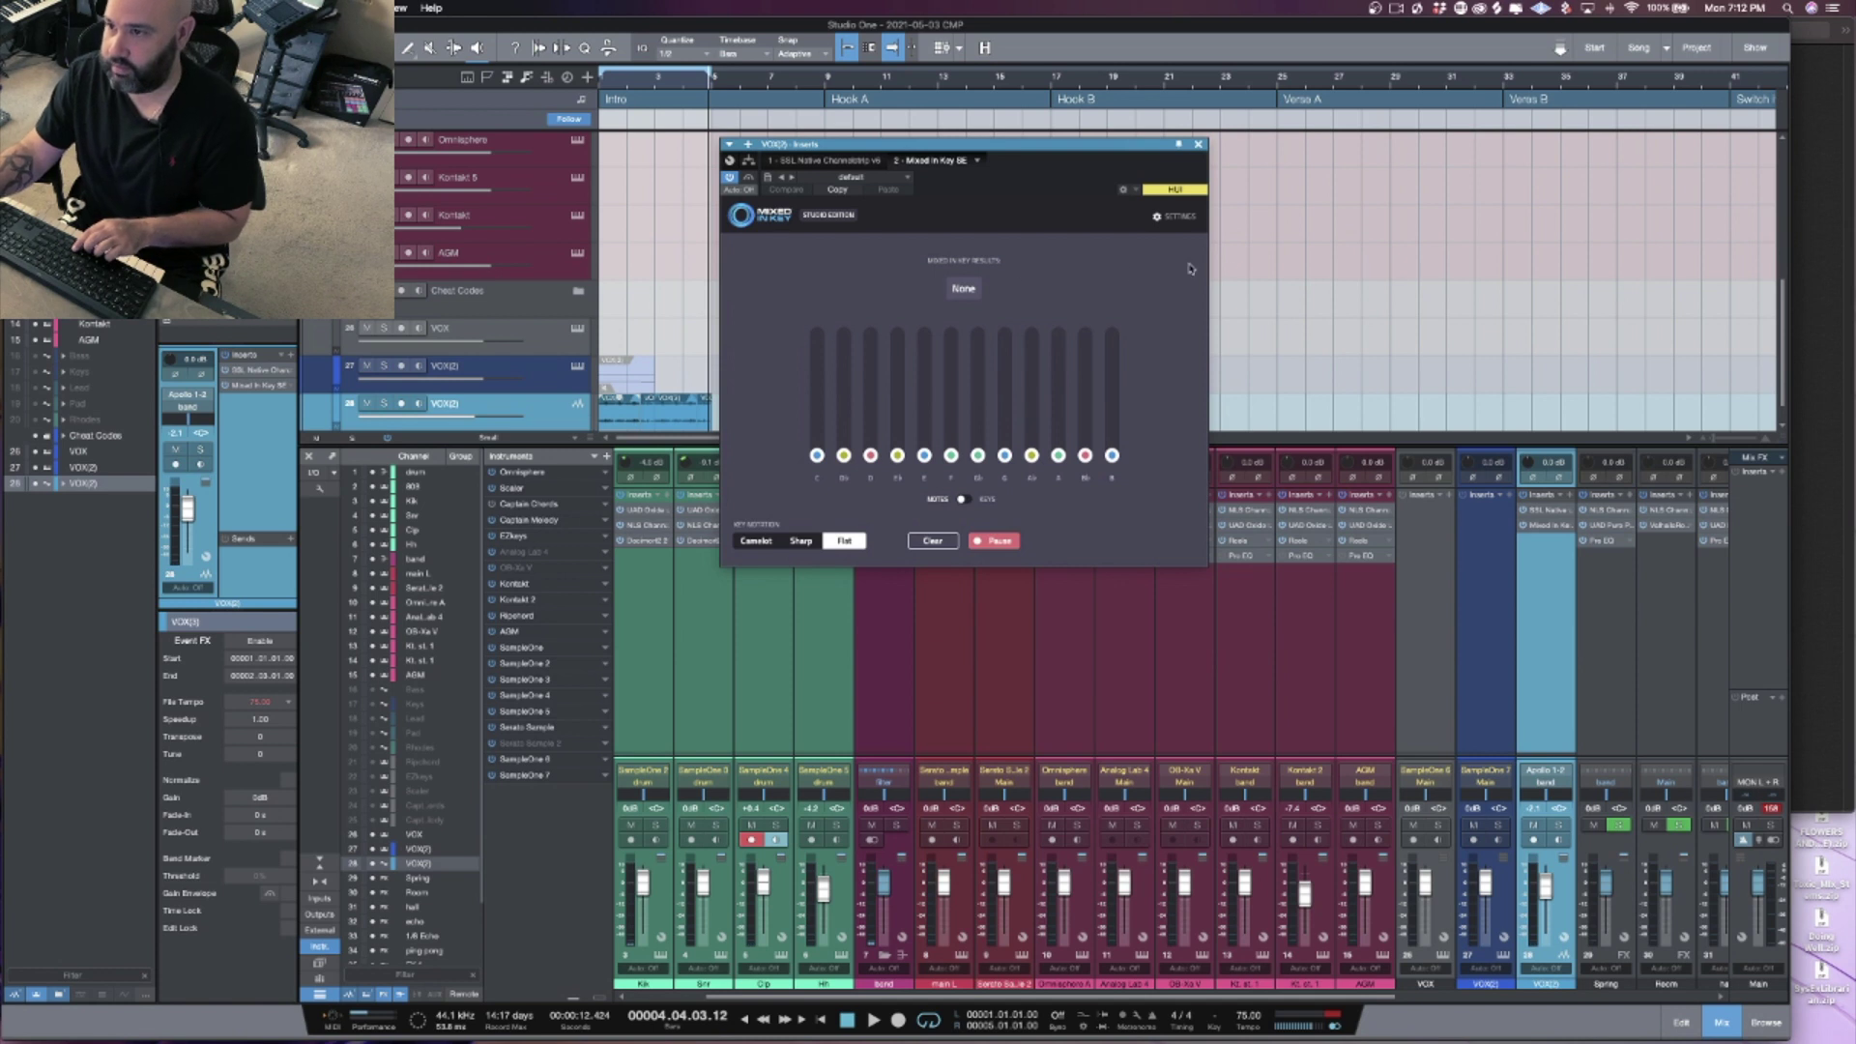
pyautogui.press('space')
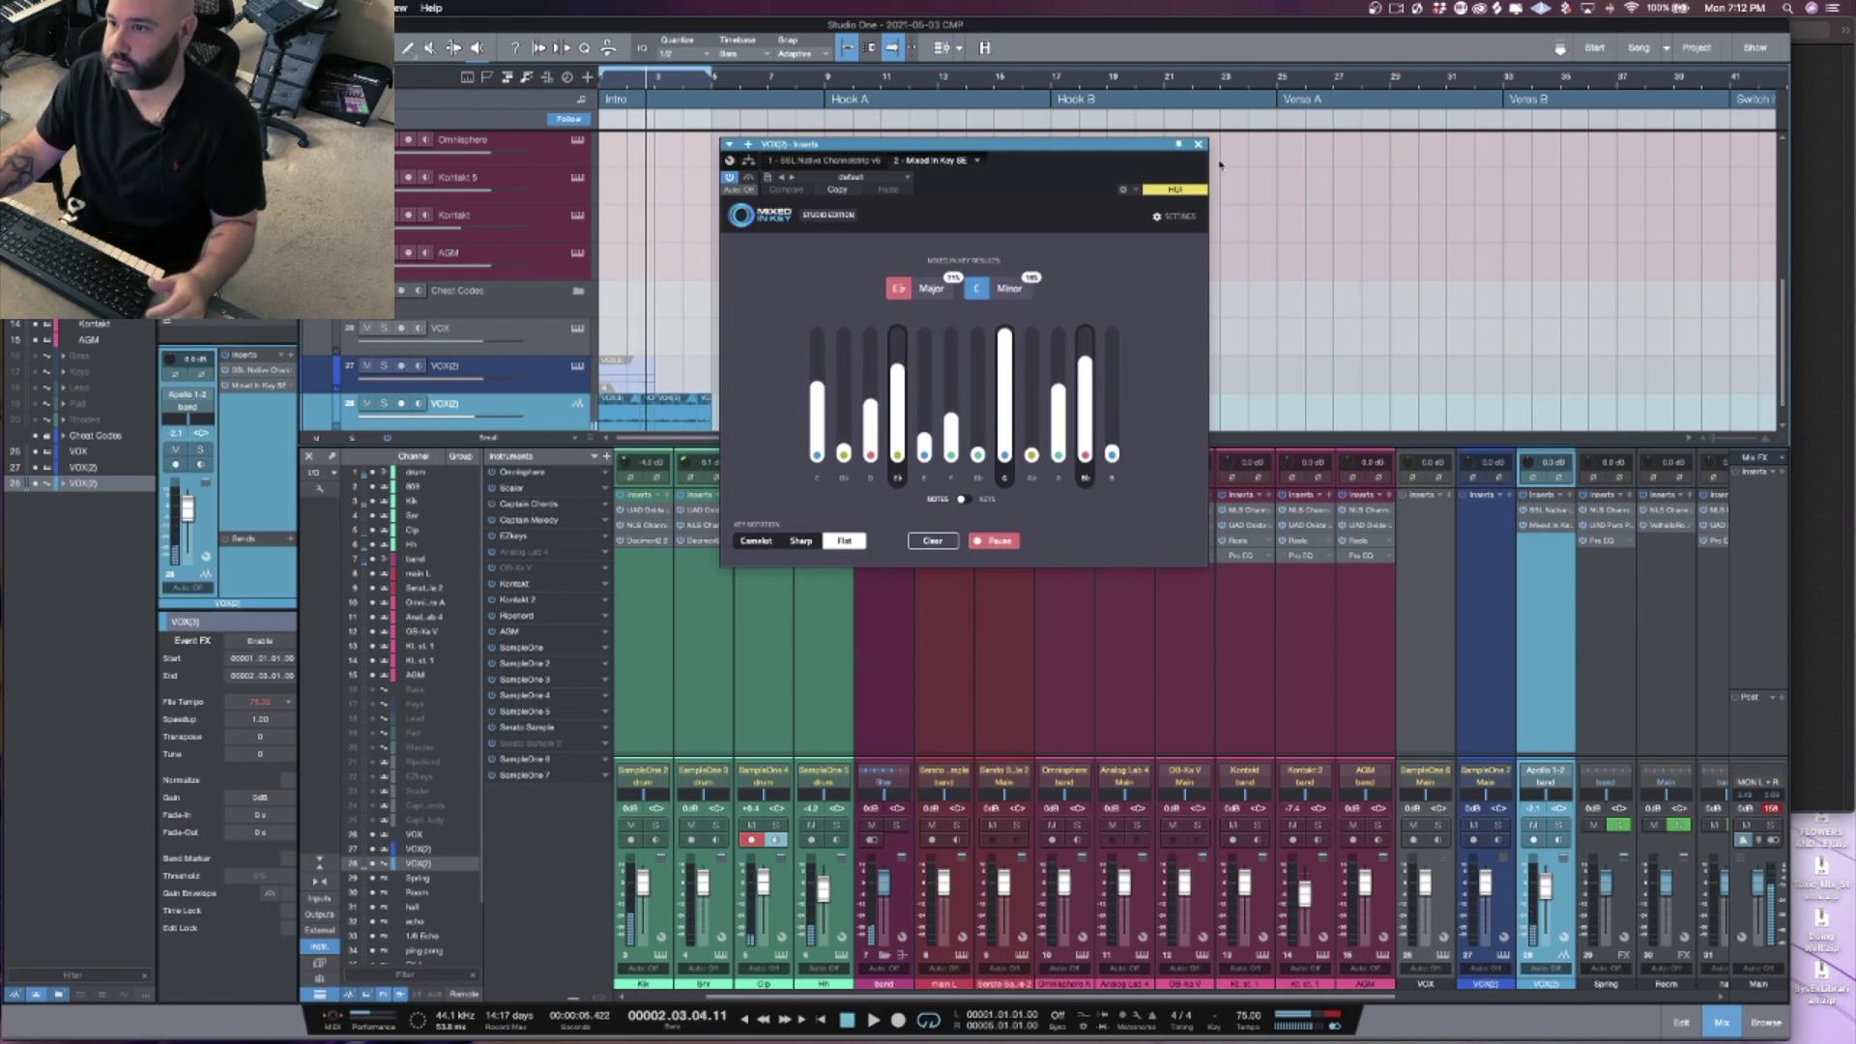
pyautogui.click(1198, 145)
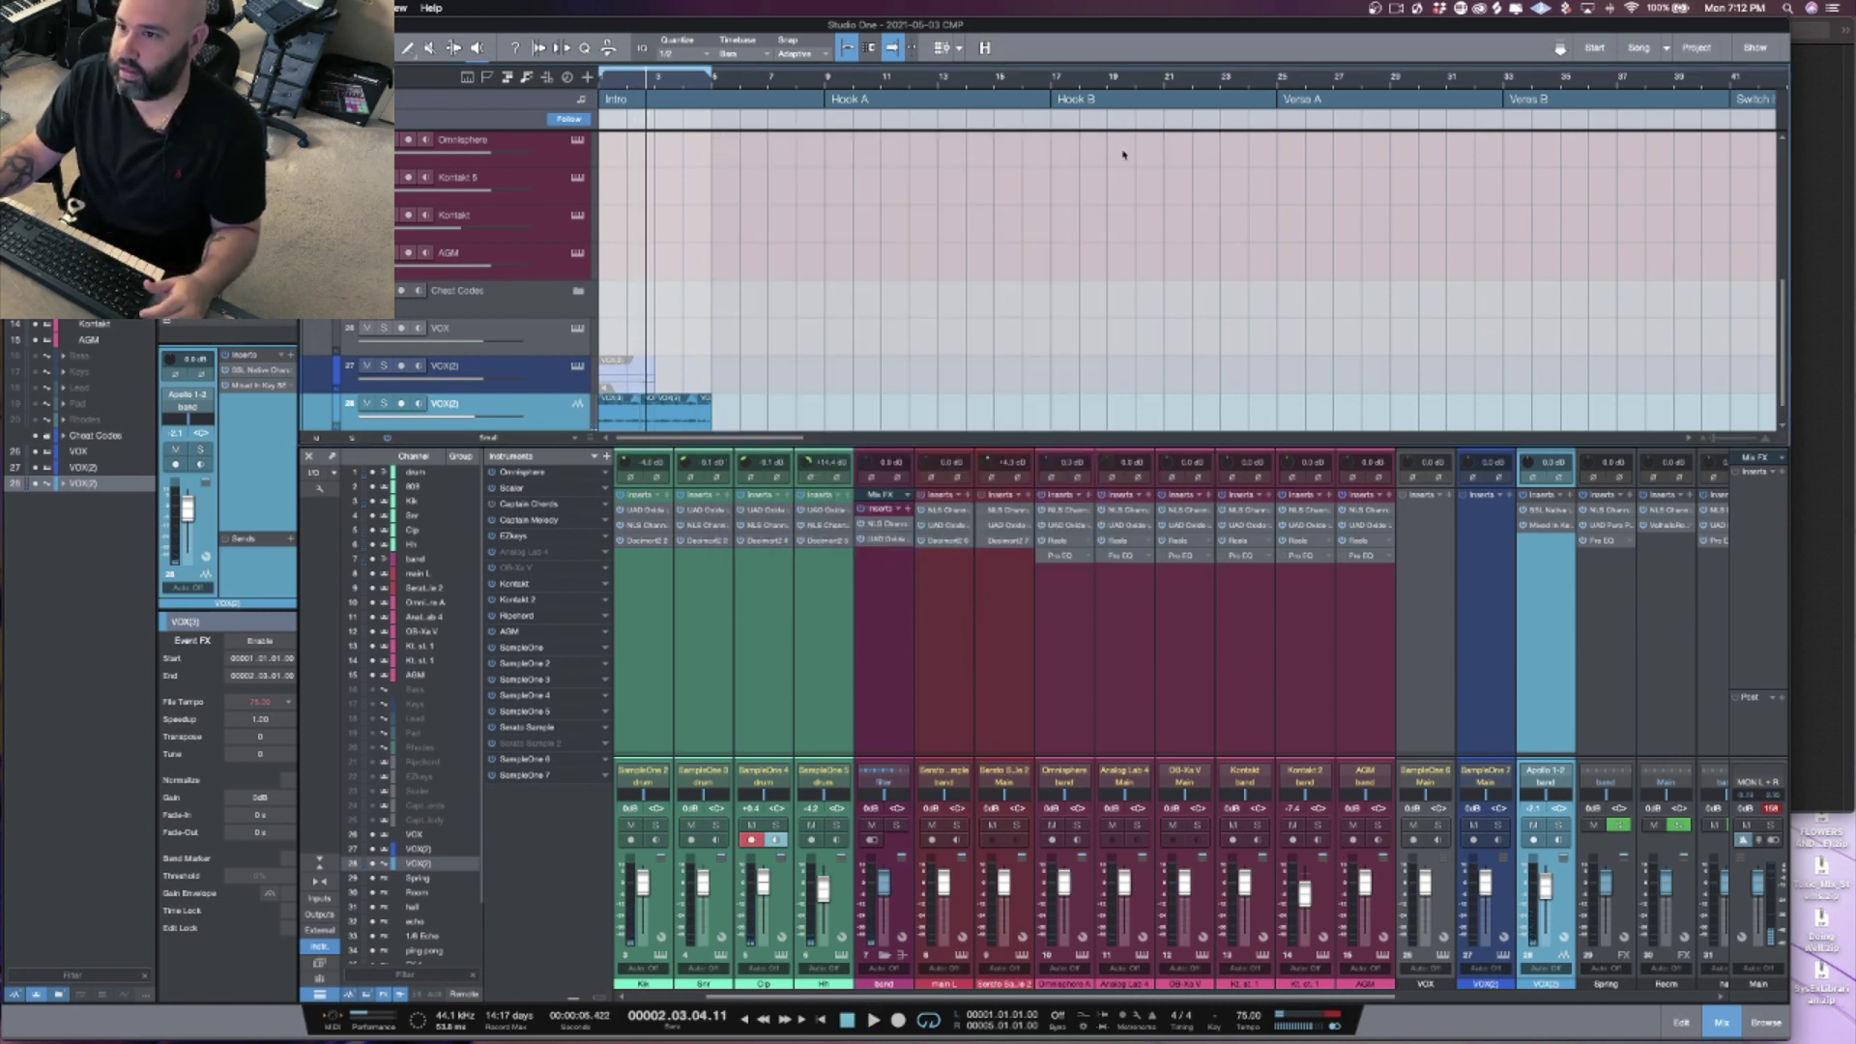
# Step: Create a four-bar part on the 808 track in the intro and set its scale root to D#, keeping Chromatic
pyautogui.scroll(10, 600, 257)
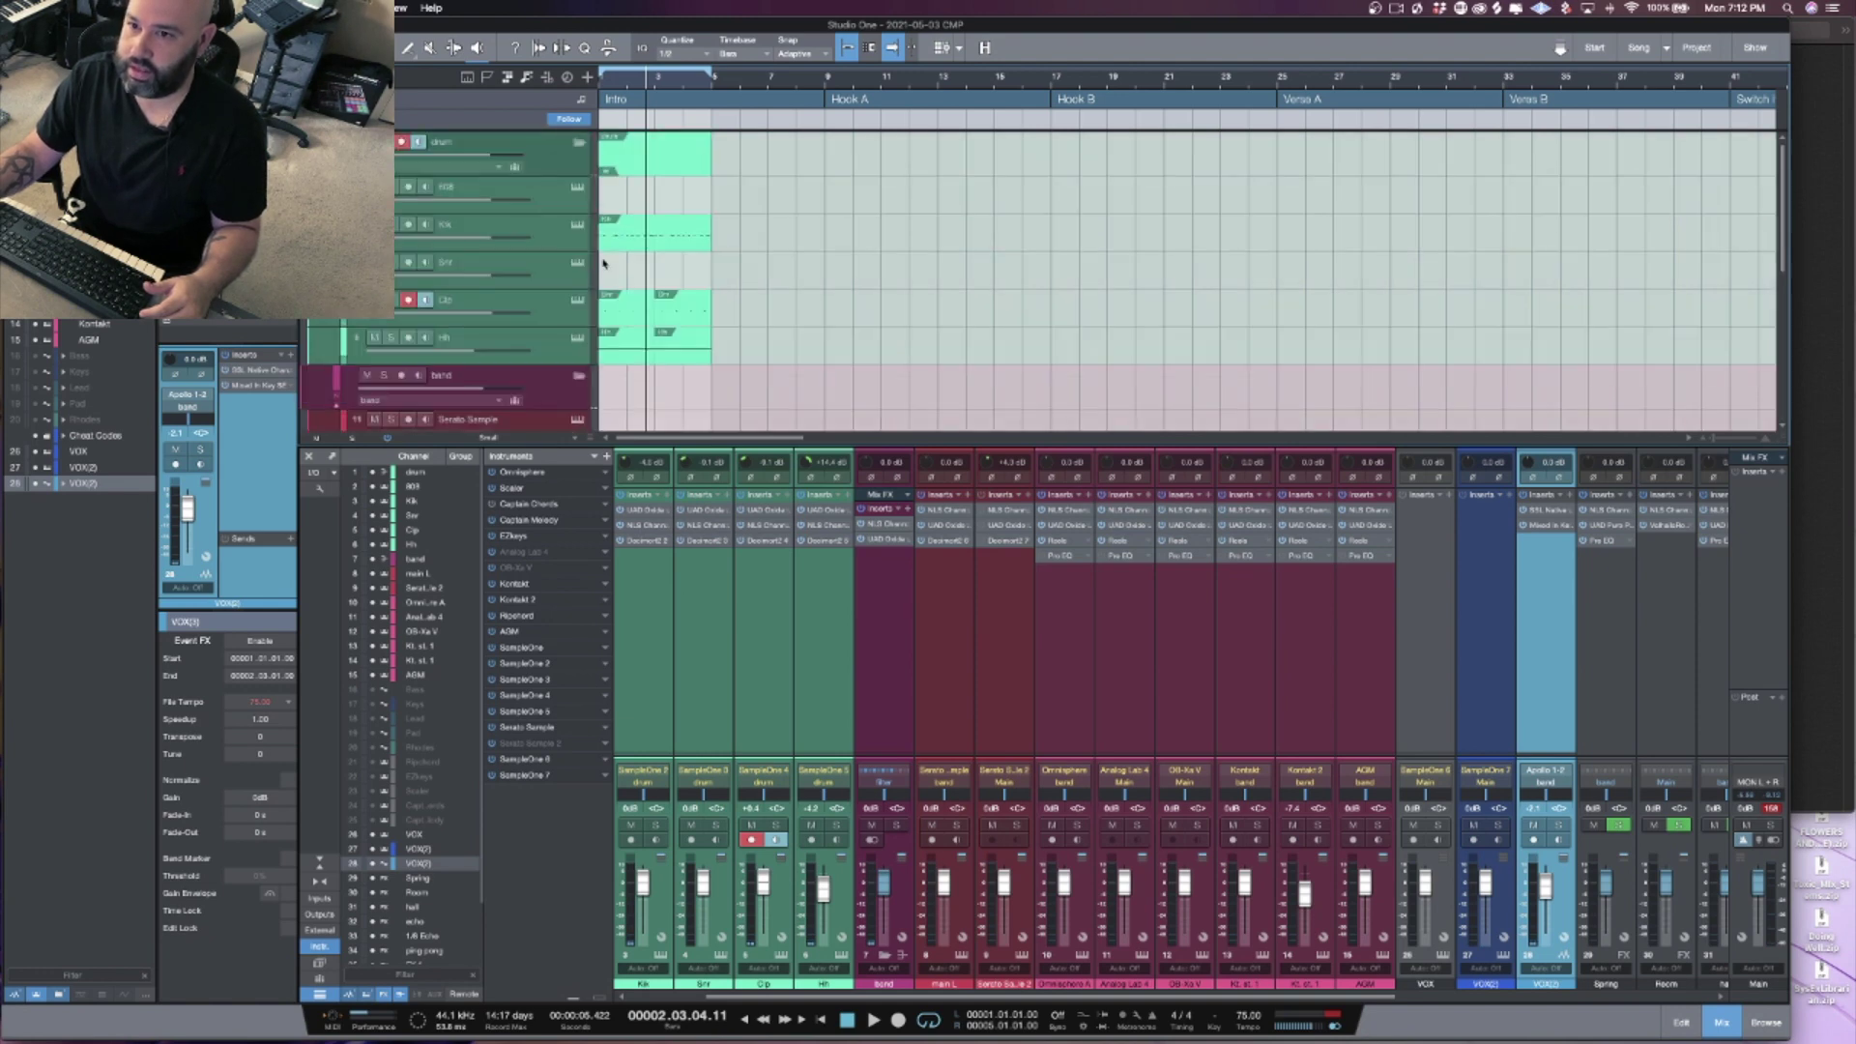
pyautogui.click(532, 206)
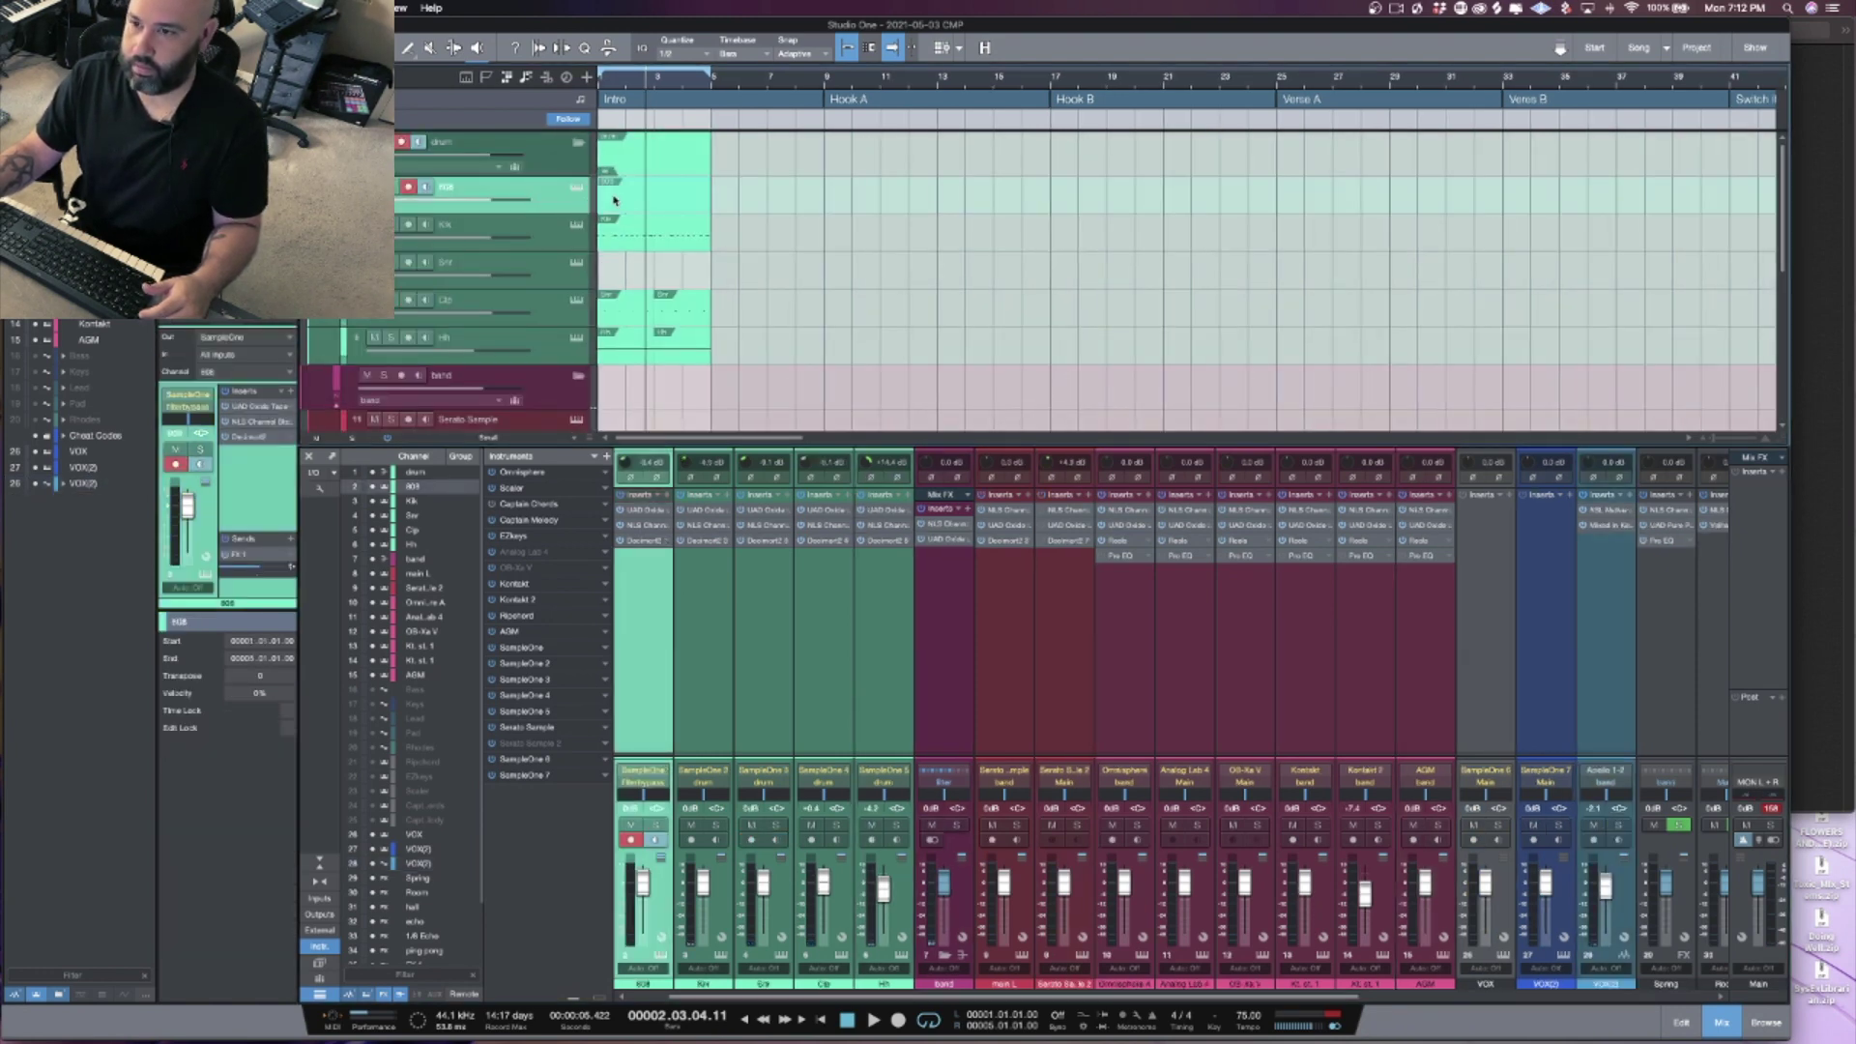
pyautogui.doubleClick(613, 202)
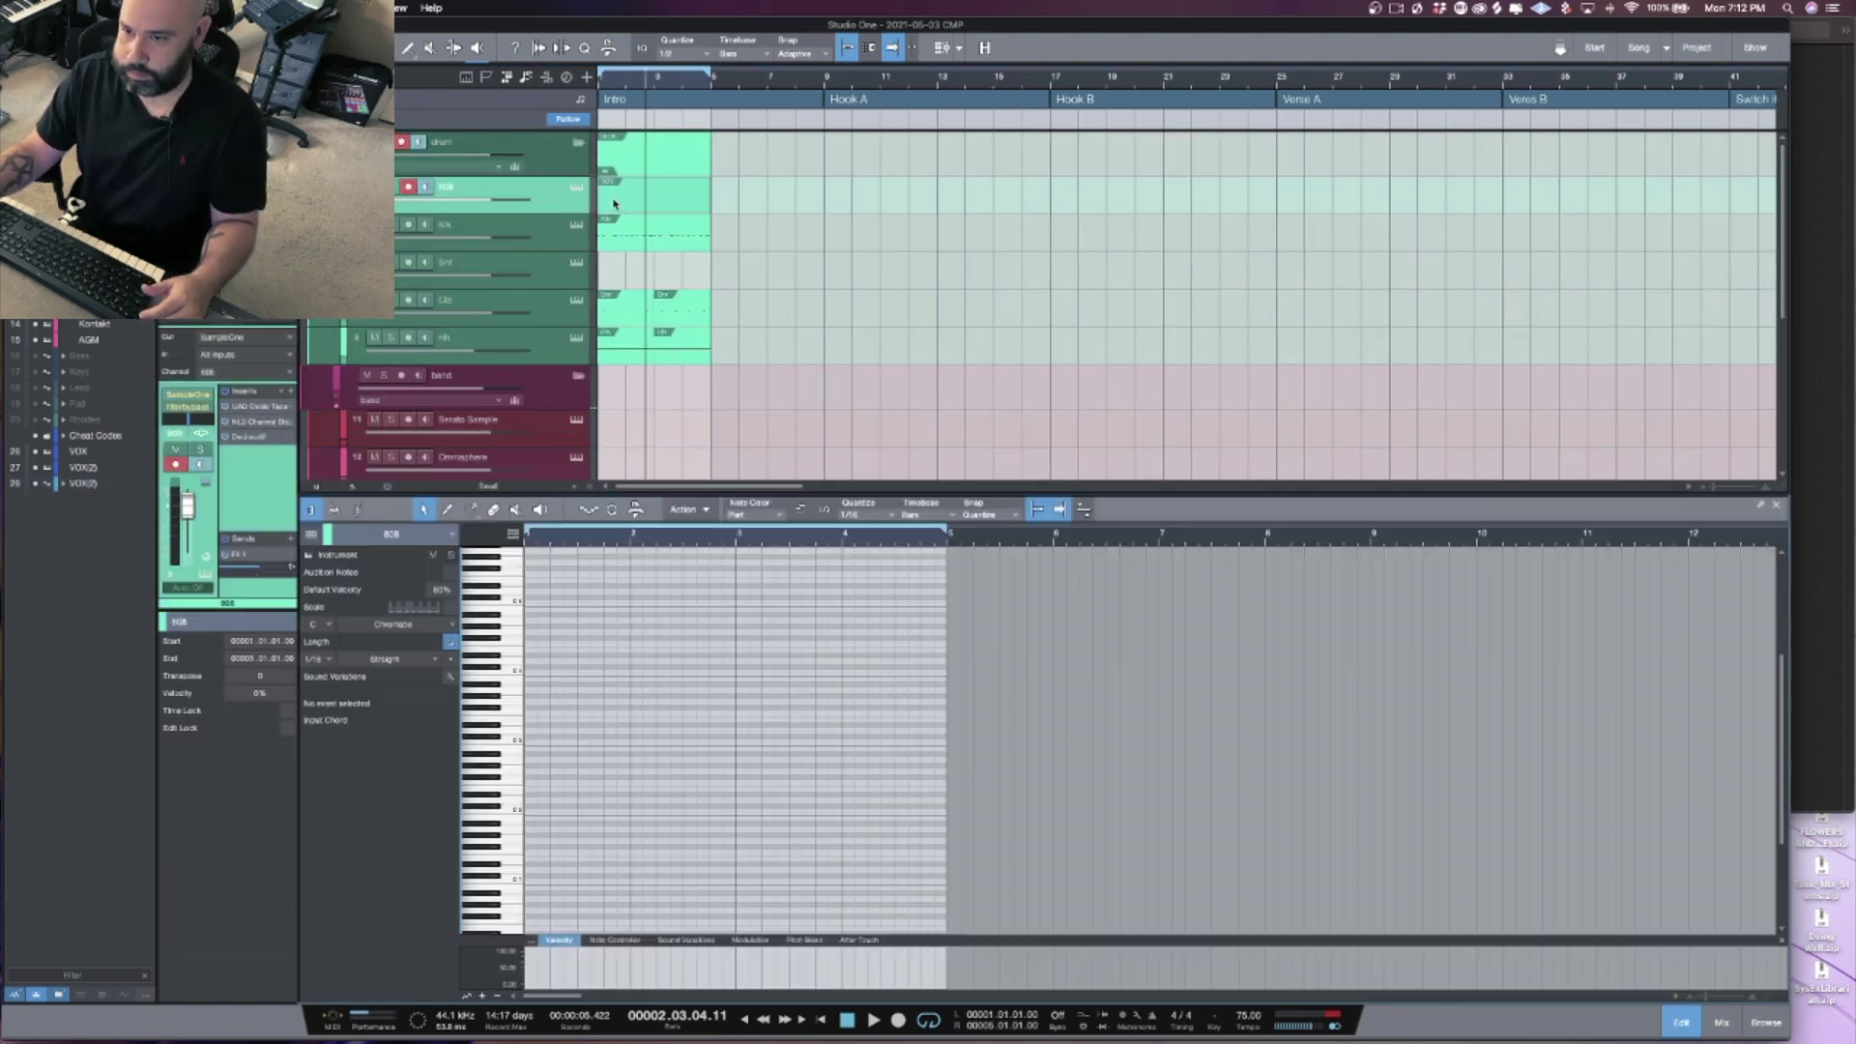
pyautogui.click(325, 625)
pyautogui.click(335, 689)
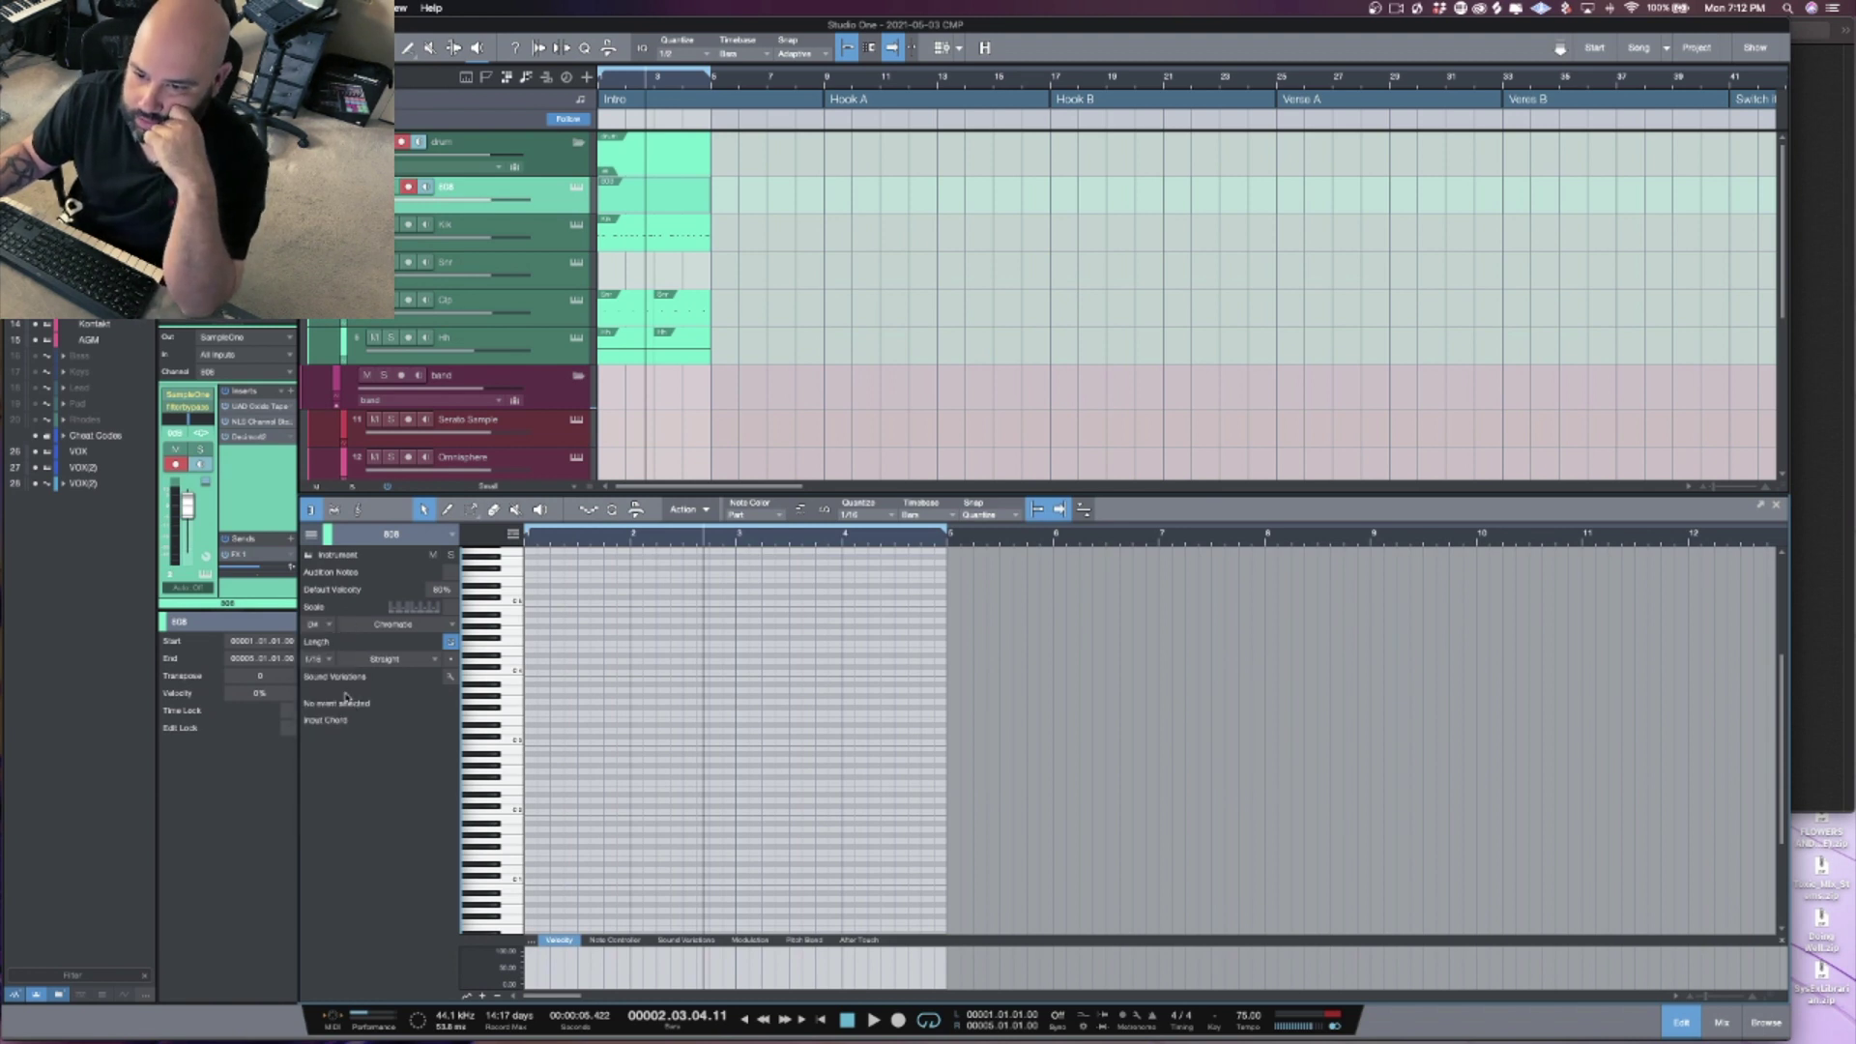
pyautogui.click(426, 629)
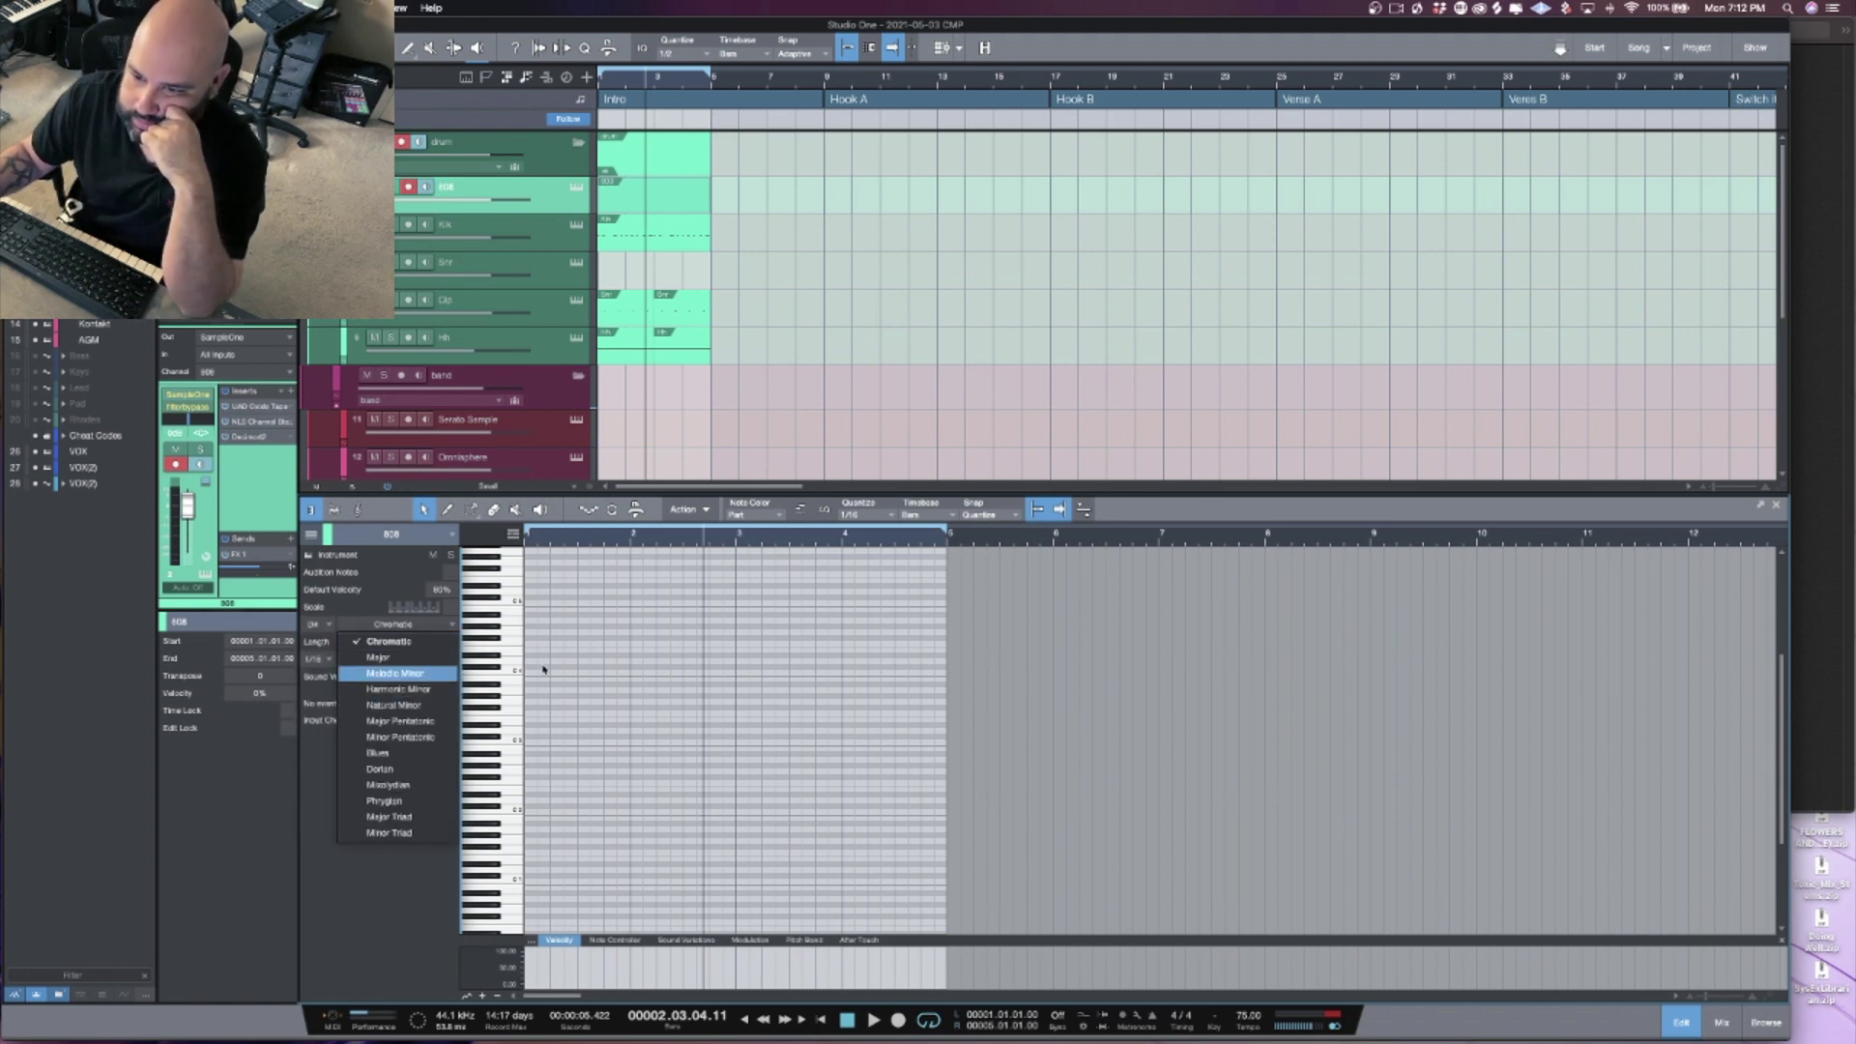
pyautogui.click(505, 658)
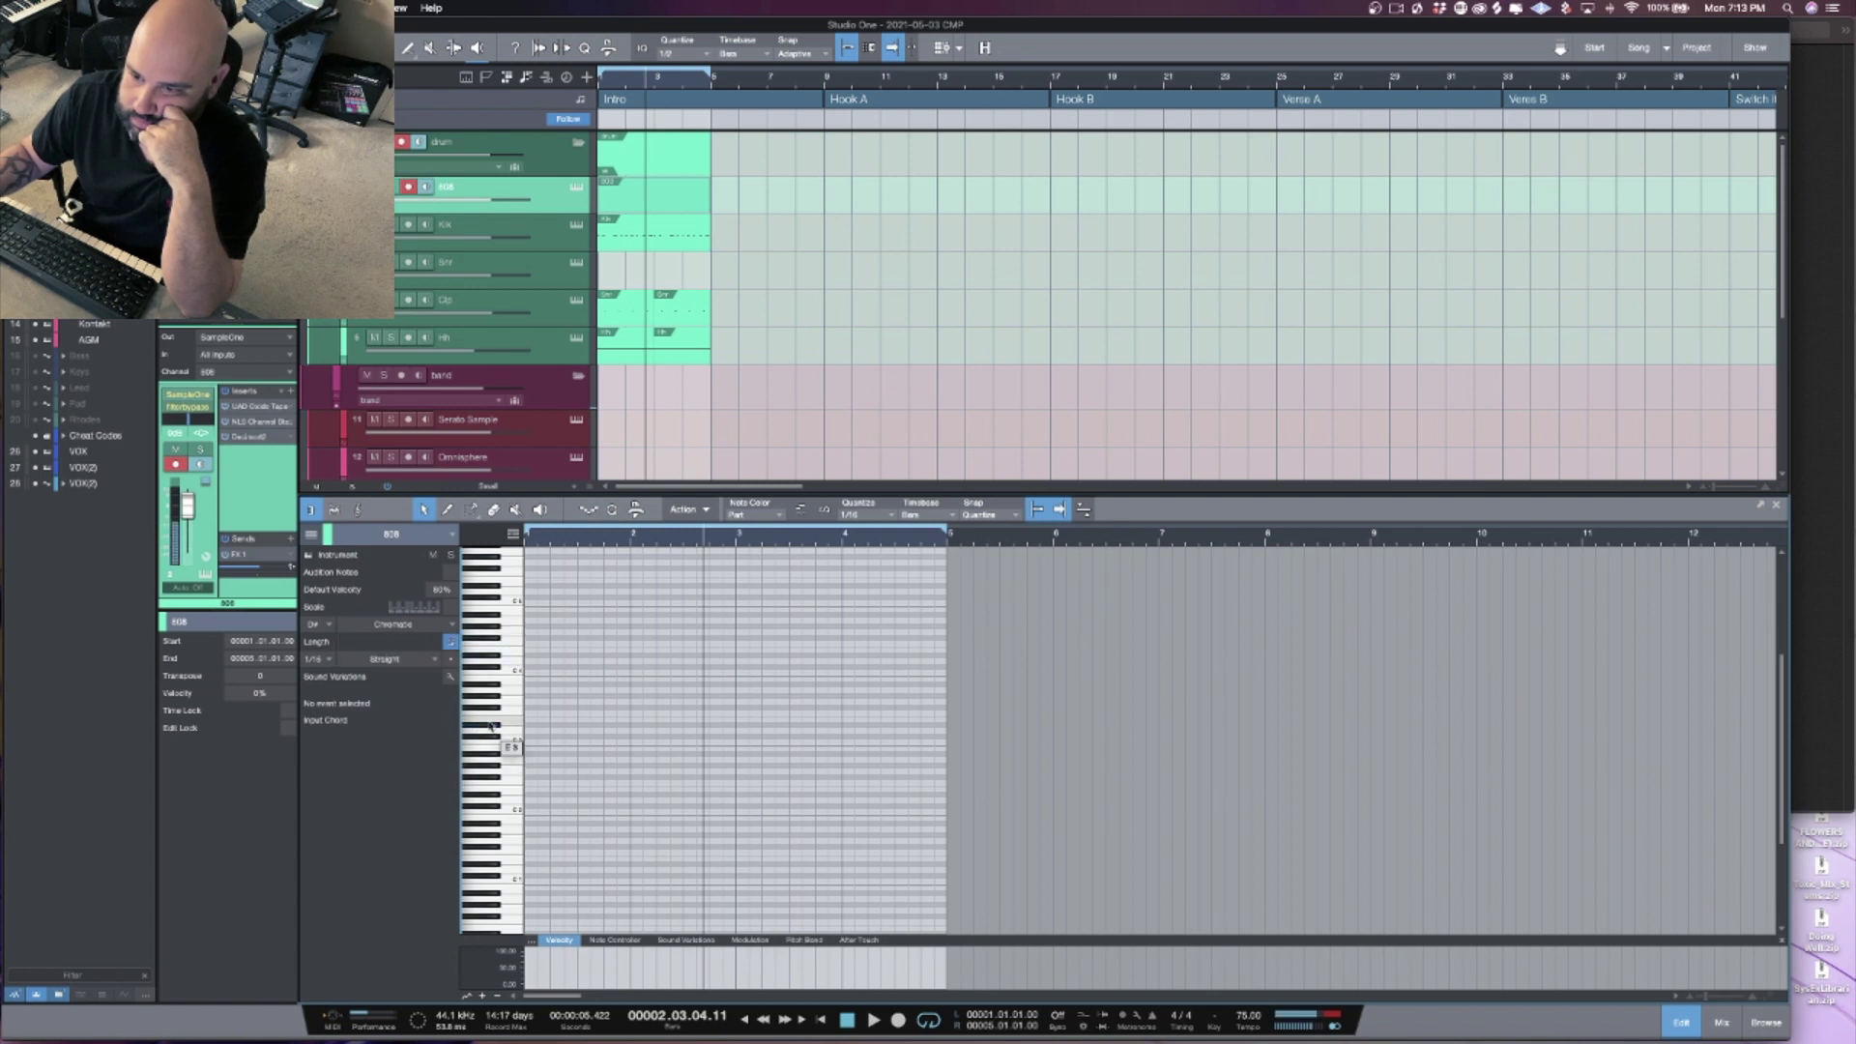
# Step: Draw a D#3 note at the start of the 808 part and audition it with the track's SampleOne XT open
pyautogui.moveTo(527, 728); pyautogui.dragTo(537, 727)
pyautogui.press('space')
pyautogui.press('space')
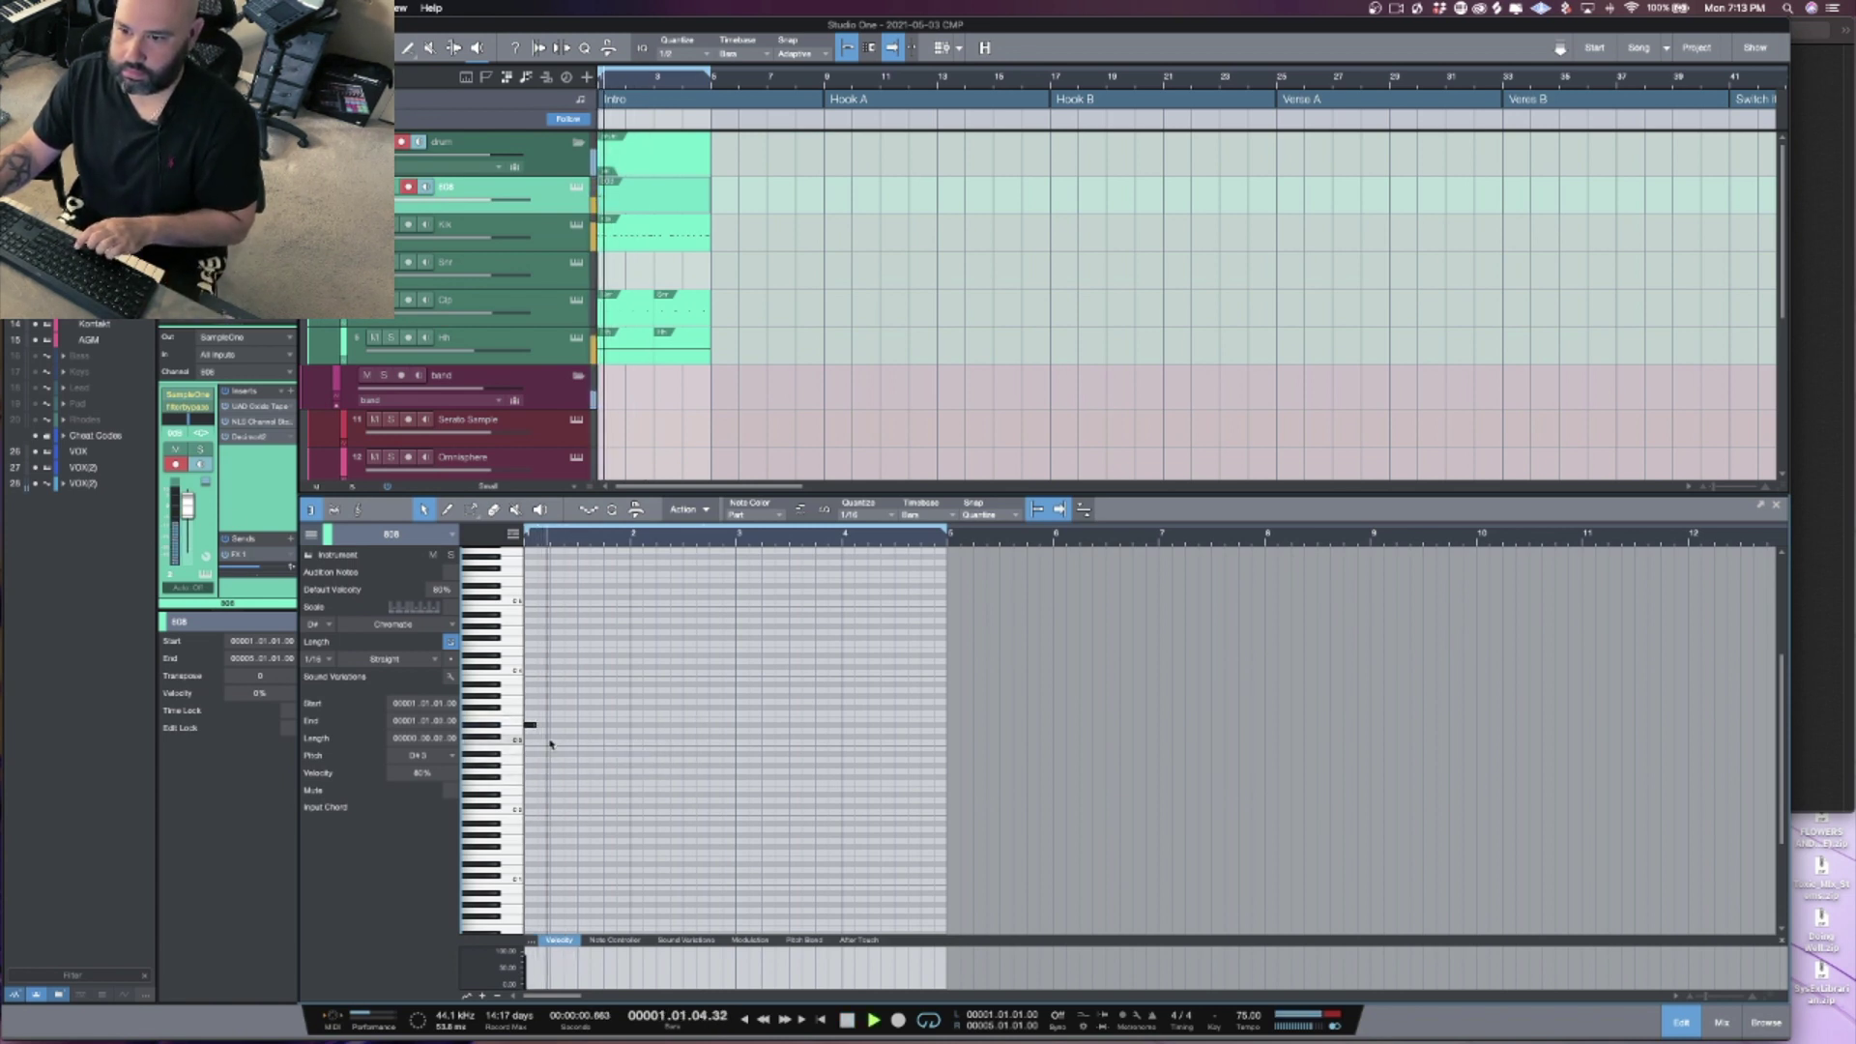
pyautogui.press('space')
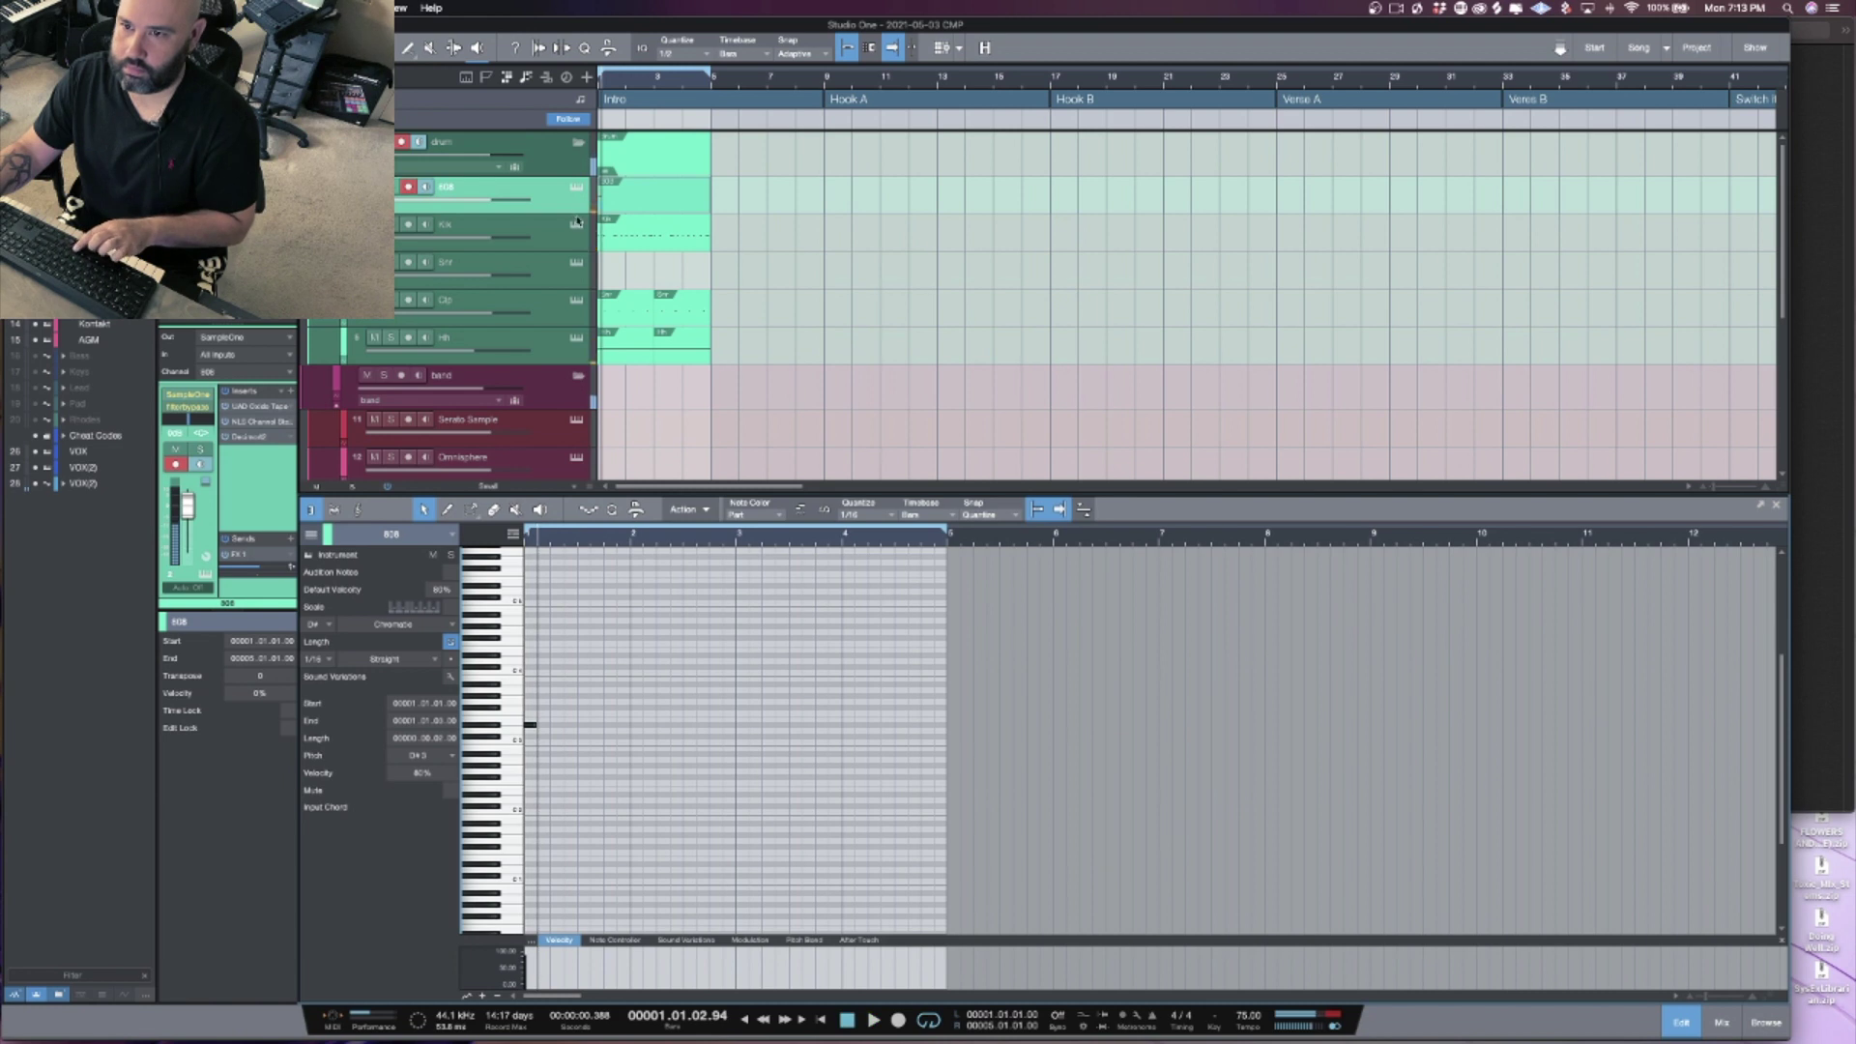
pyautogui.click(576, 190)
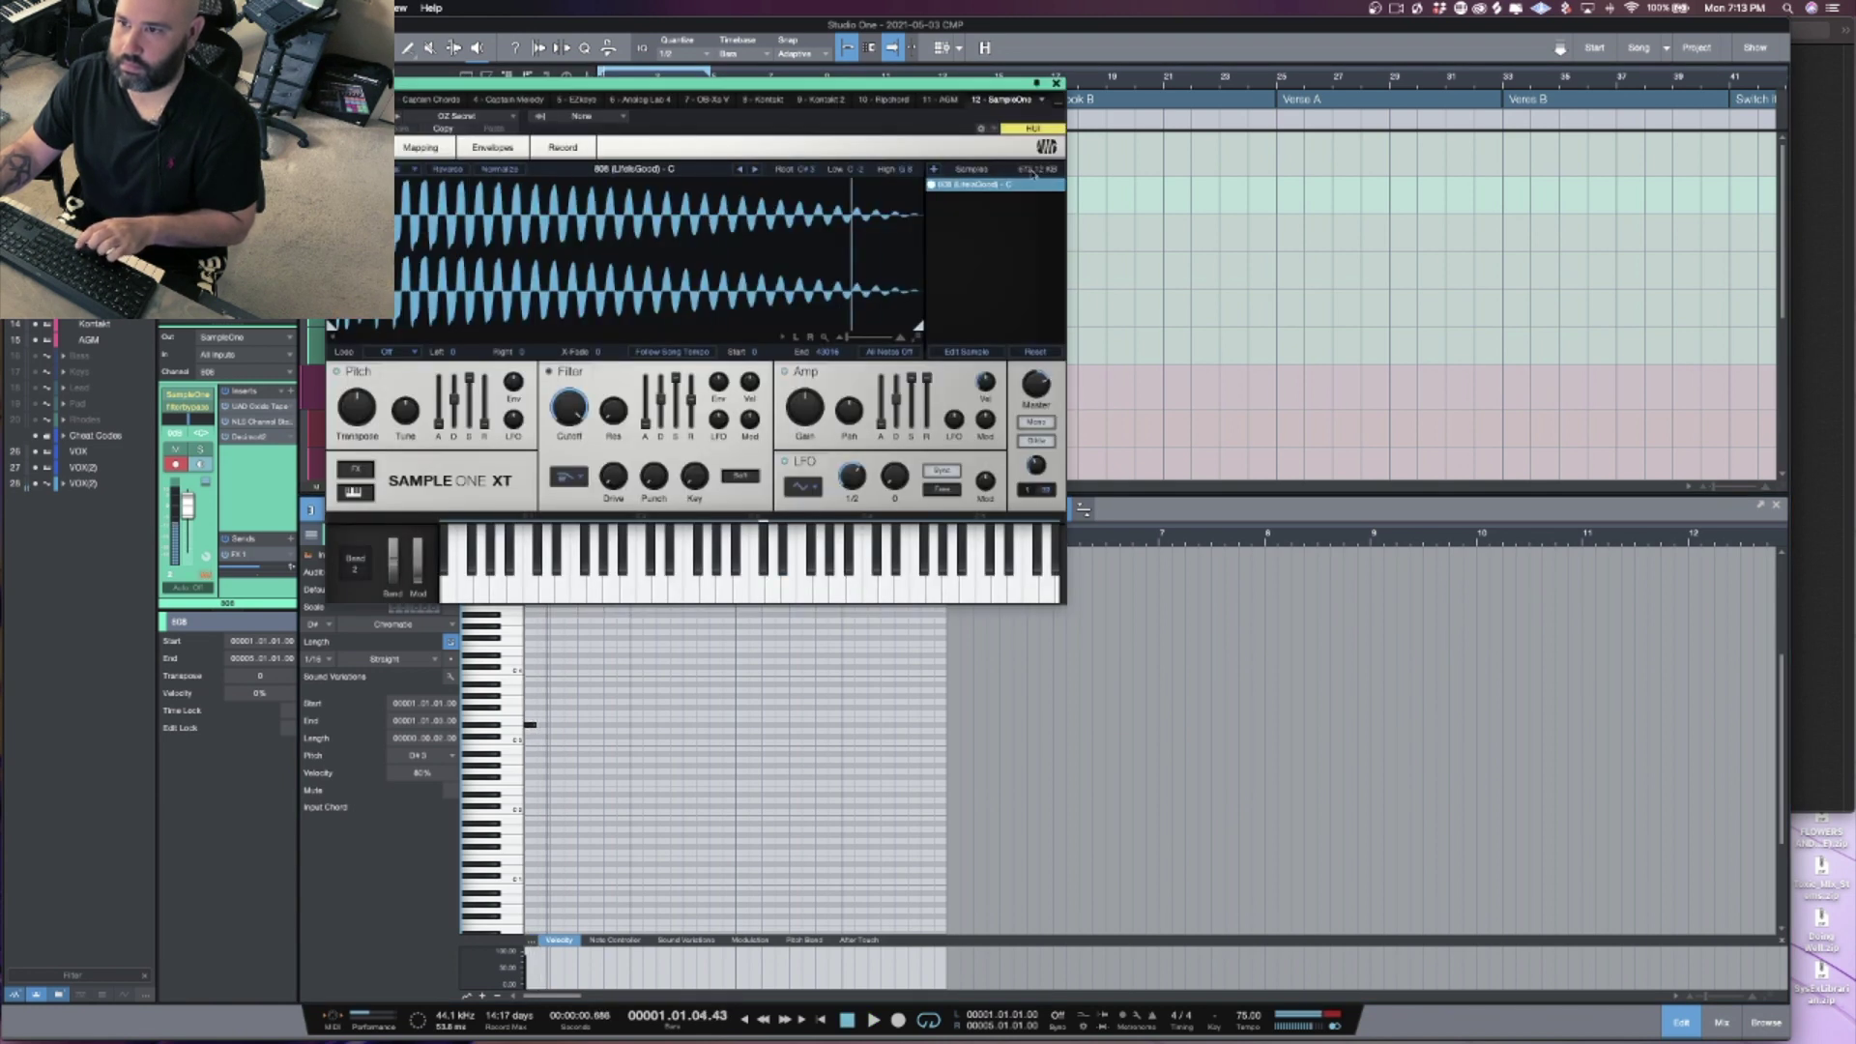
pyautogui.press('space')
pyautogui.press('space')
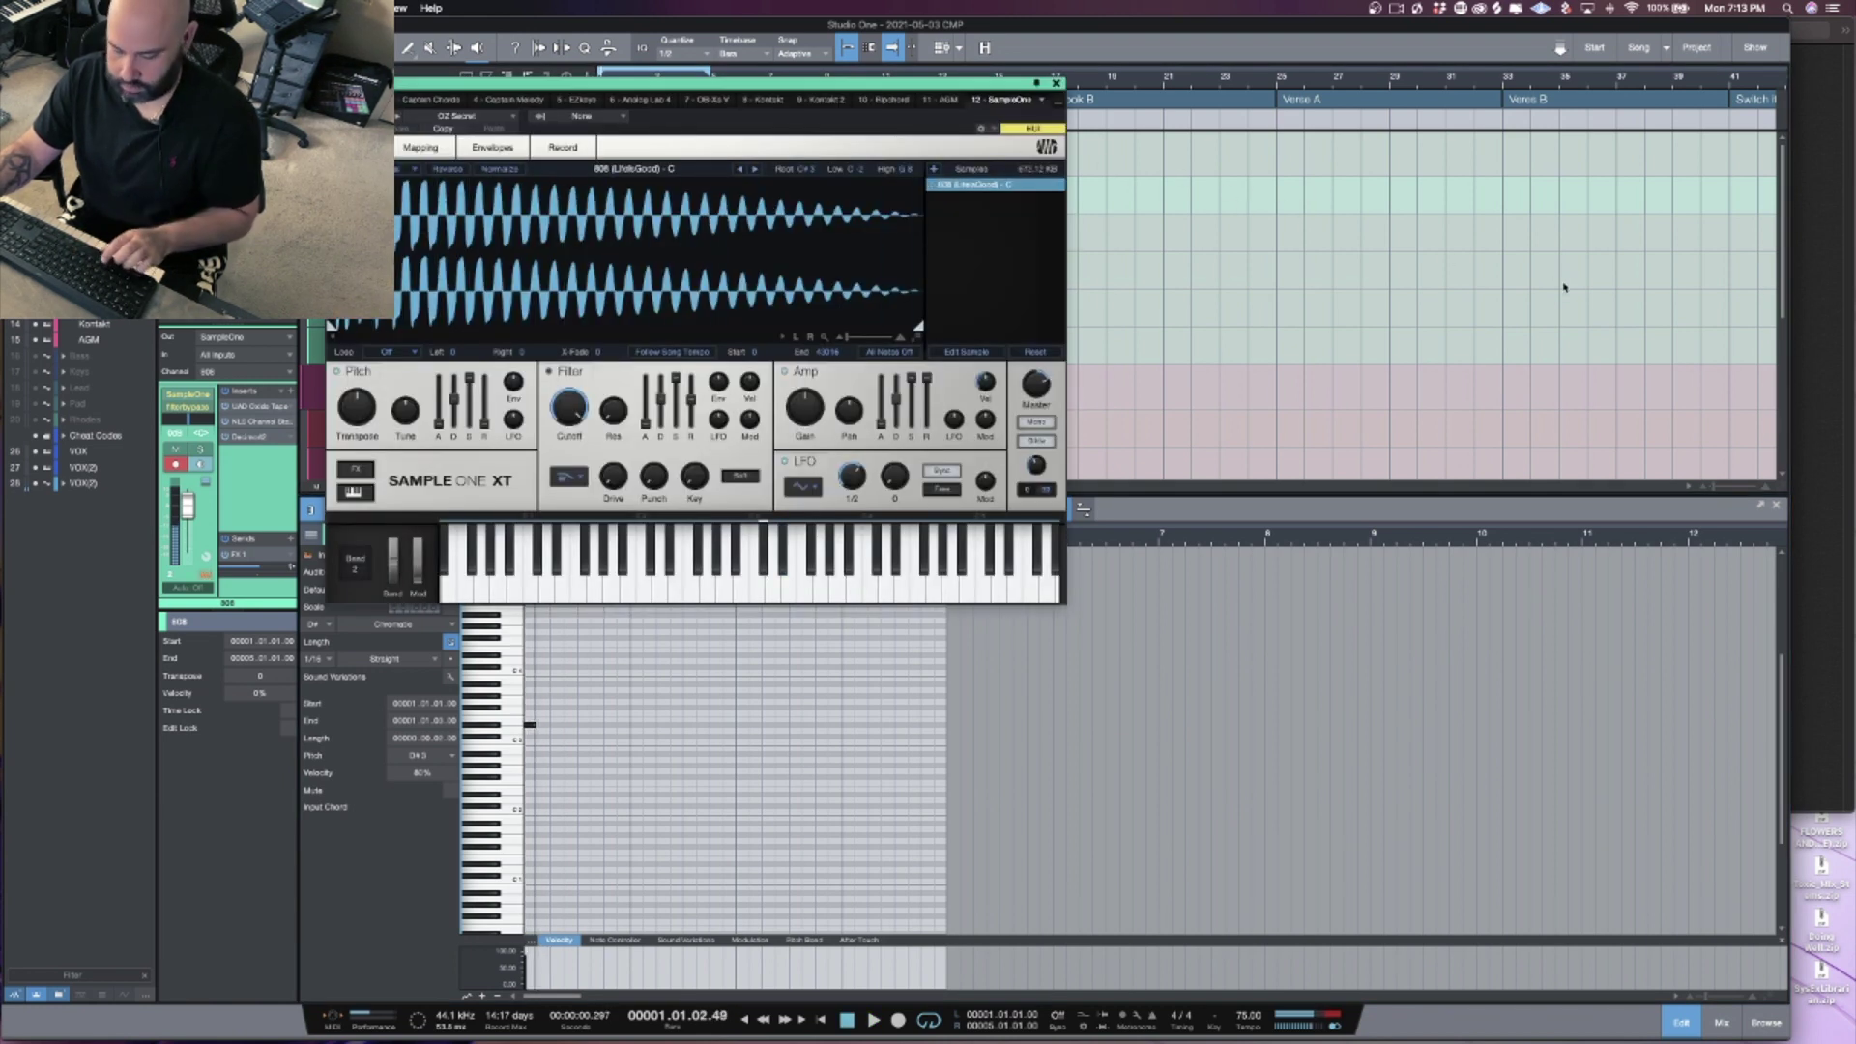
# Step: Show the file browser, switch to the Desert Island drums folder and expand its 808's folder
pyautogui.press('F5')
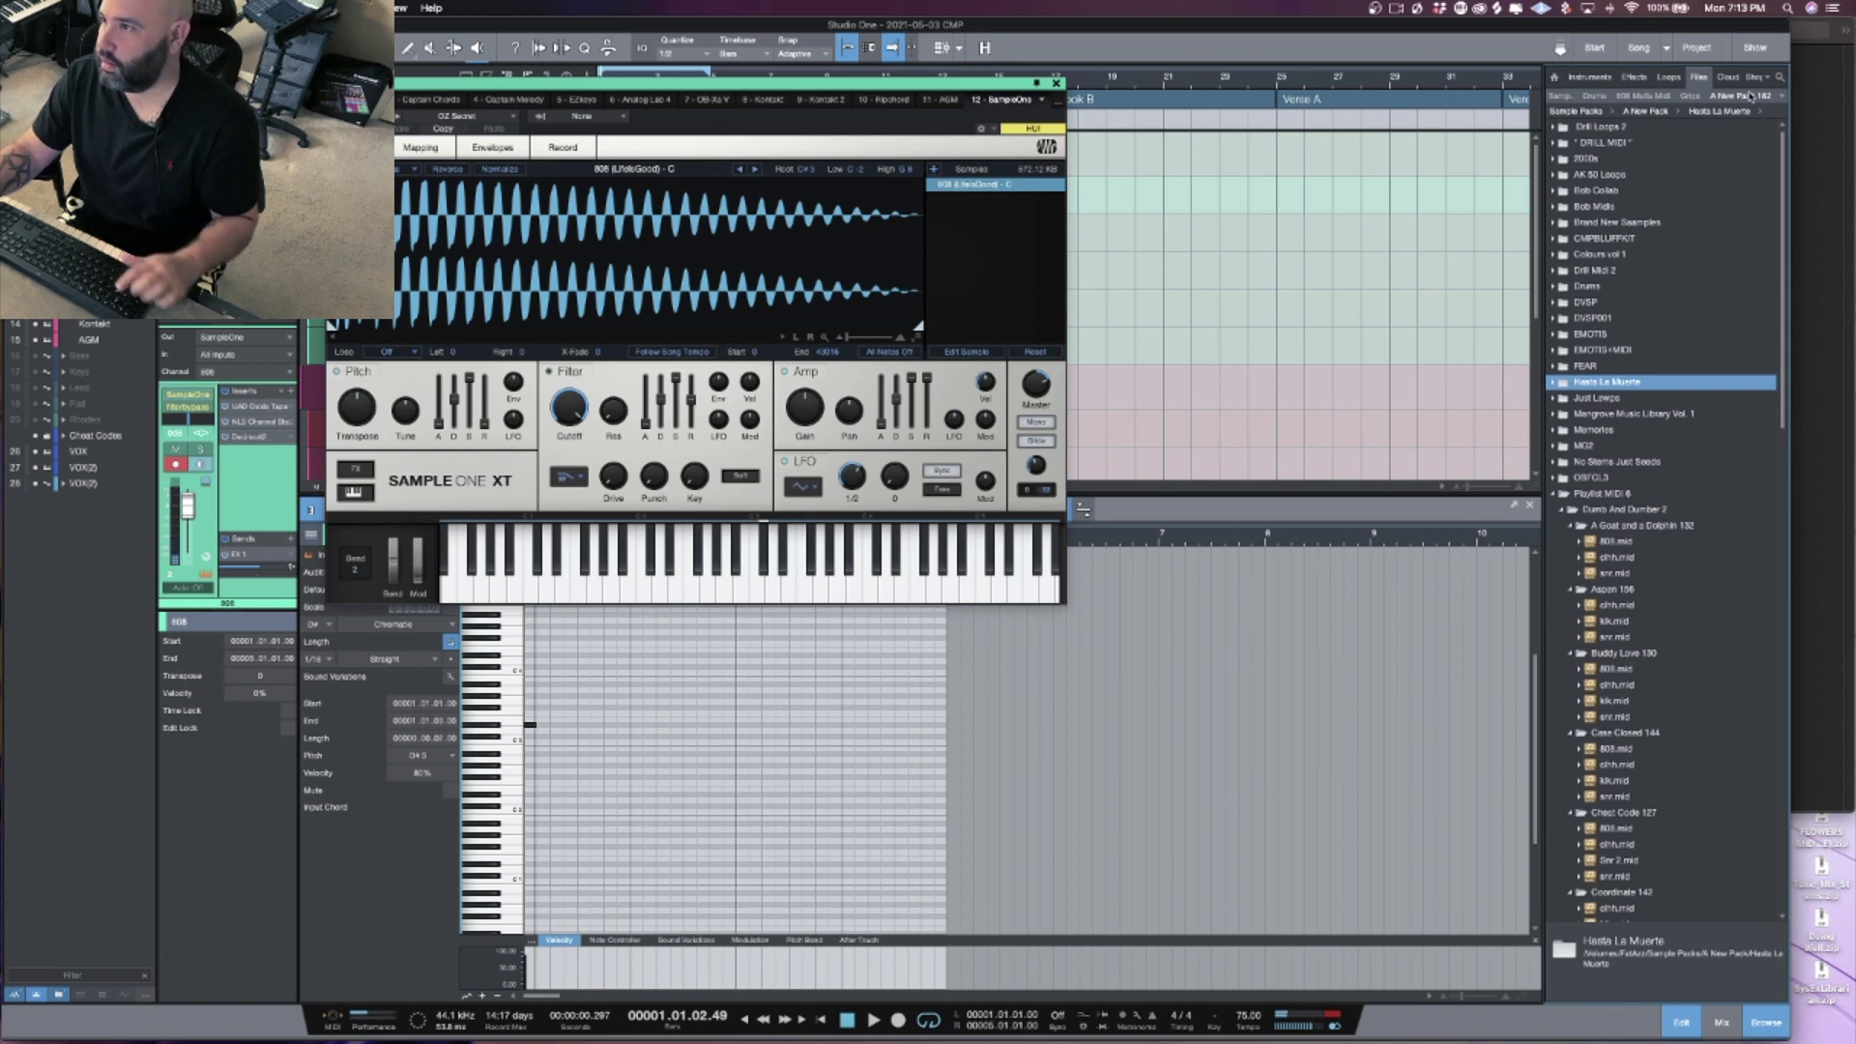
pyautogui.click(1780, 96)
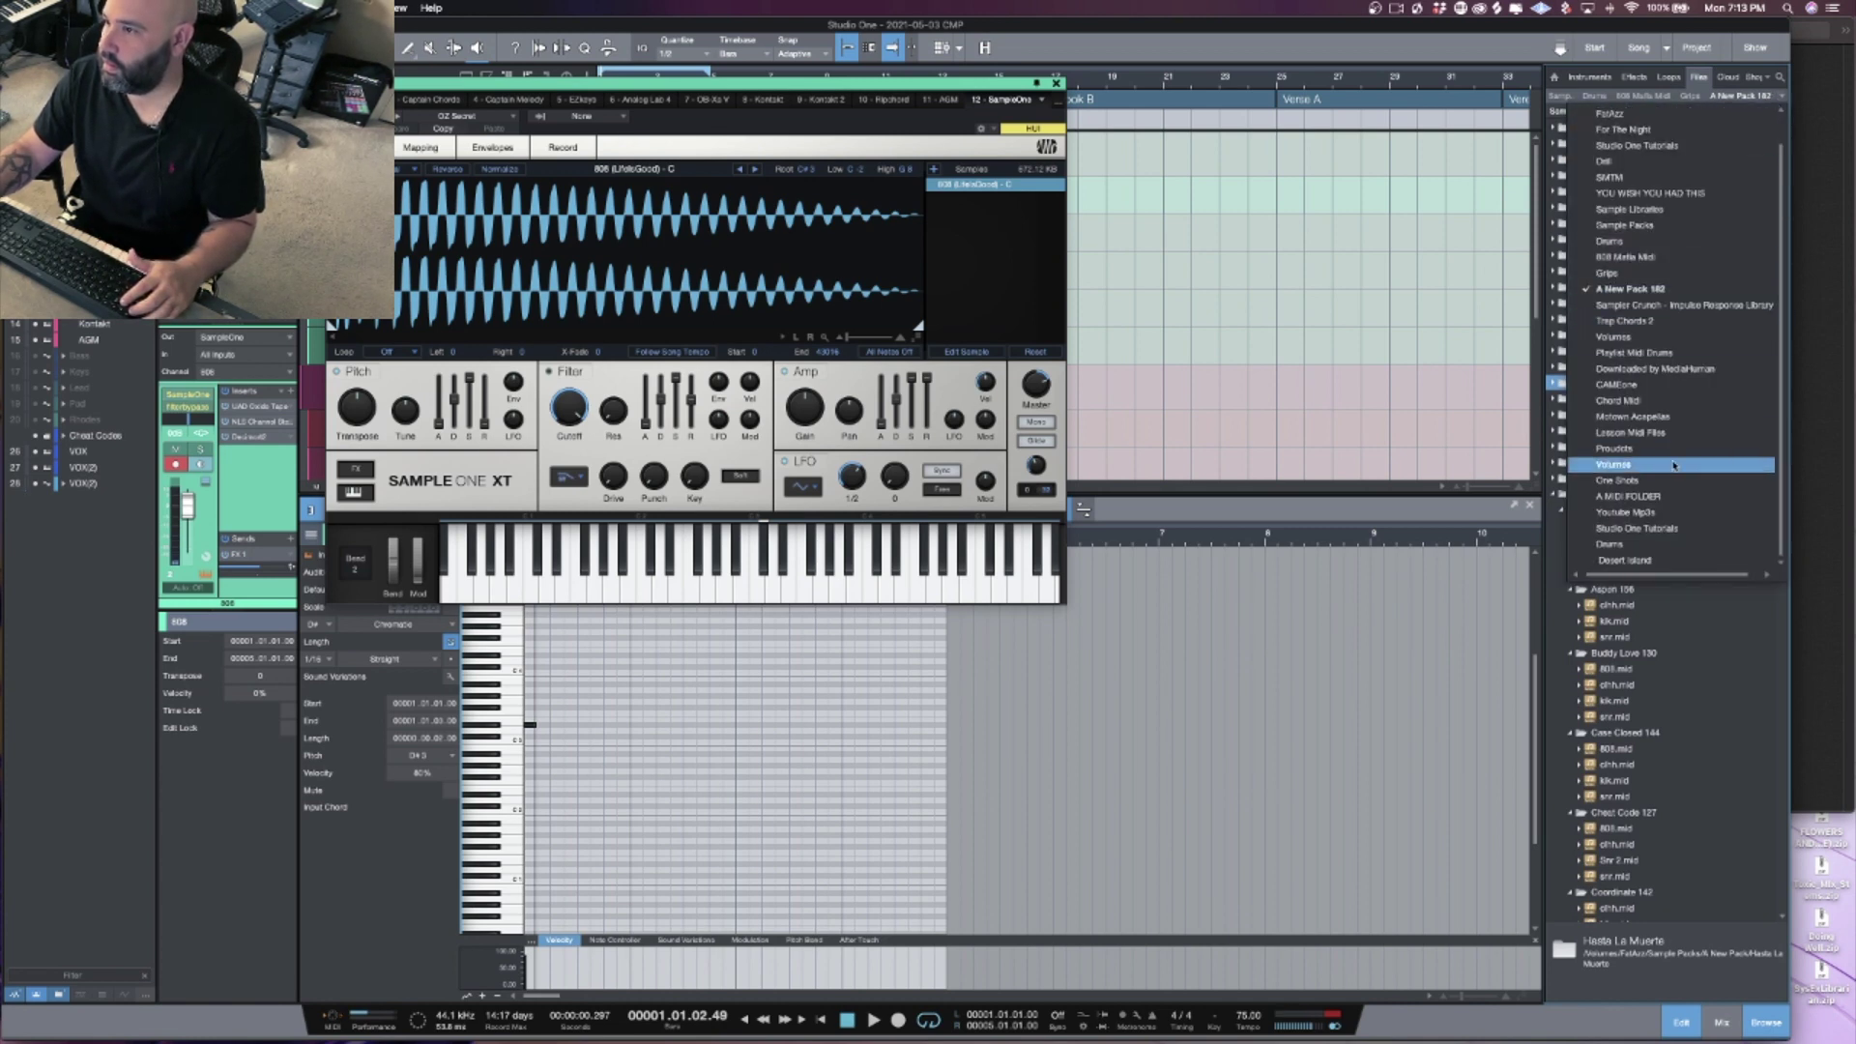
pyautogui.click(1631, 560)
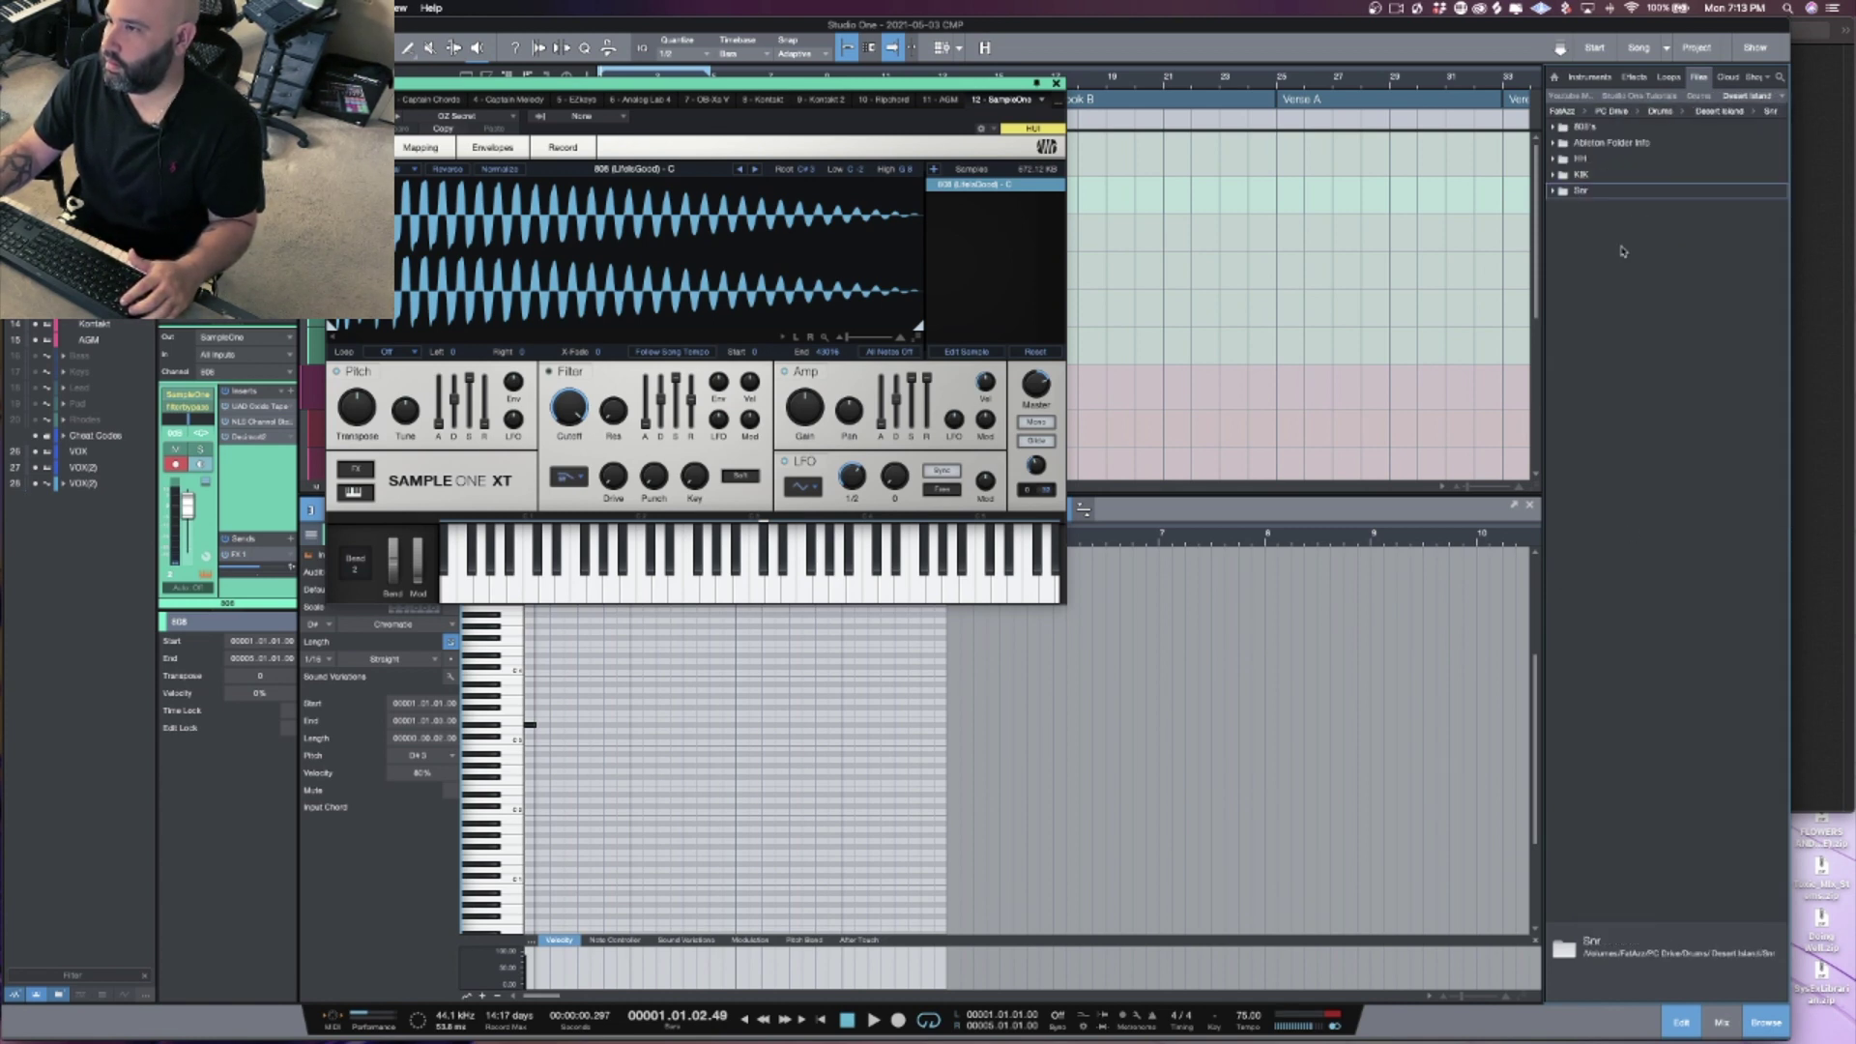
pyautogui.click(1556, 128)
# Step: Audition 808 samples including Bars.wav, Round.wav, The Drill Bass.wav, Vintage 2.wav and Vintage.wav
pyautogui.click(1572, 159)
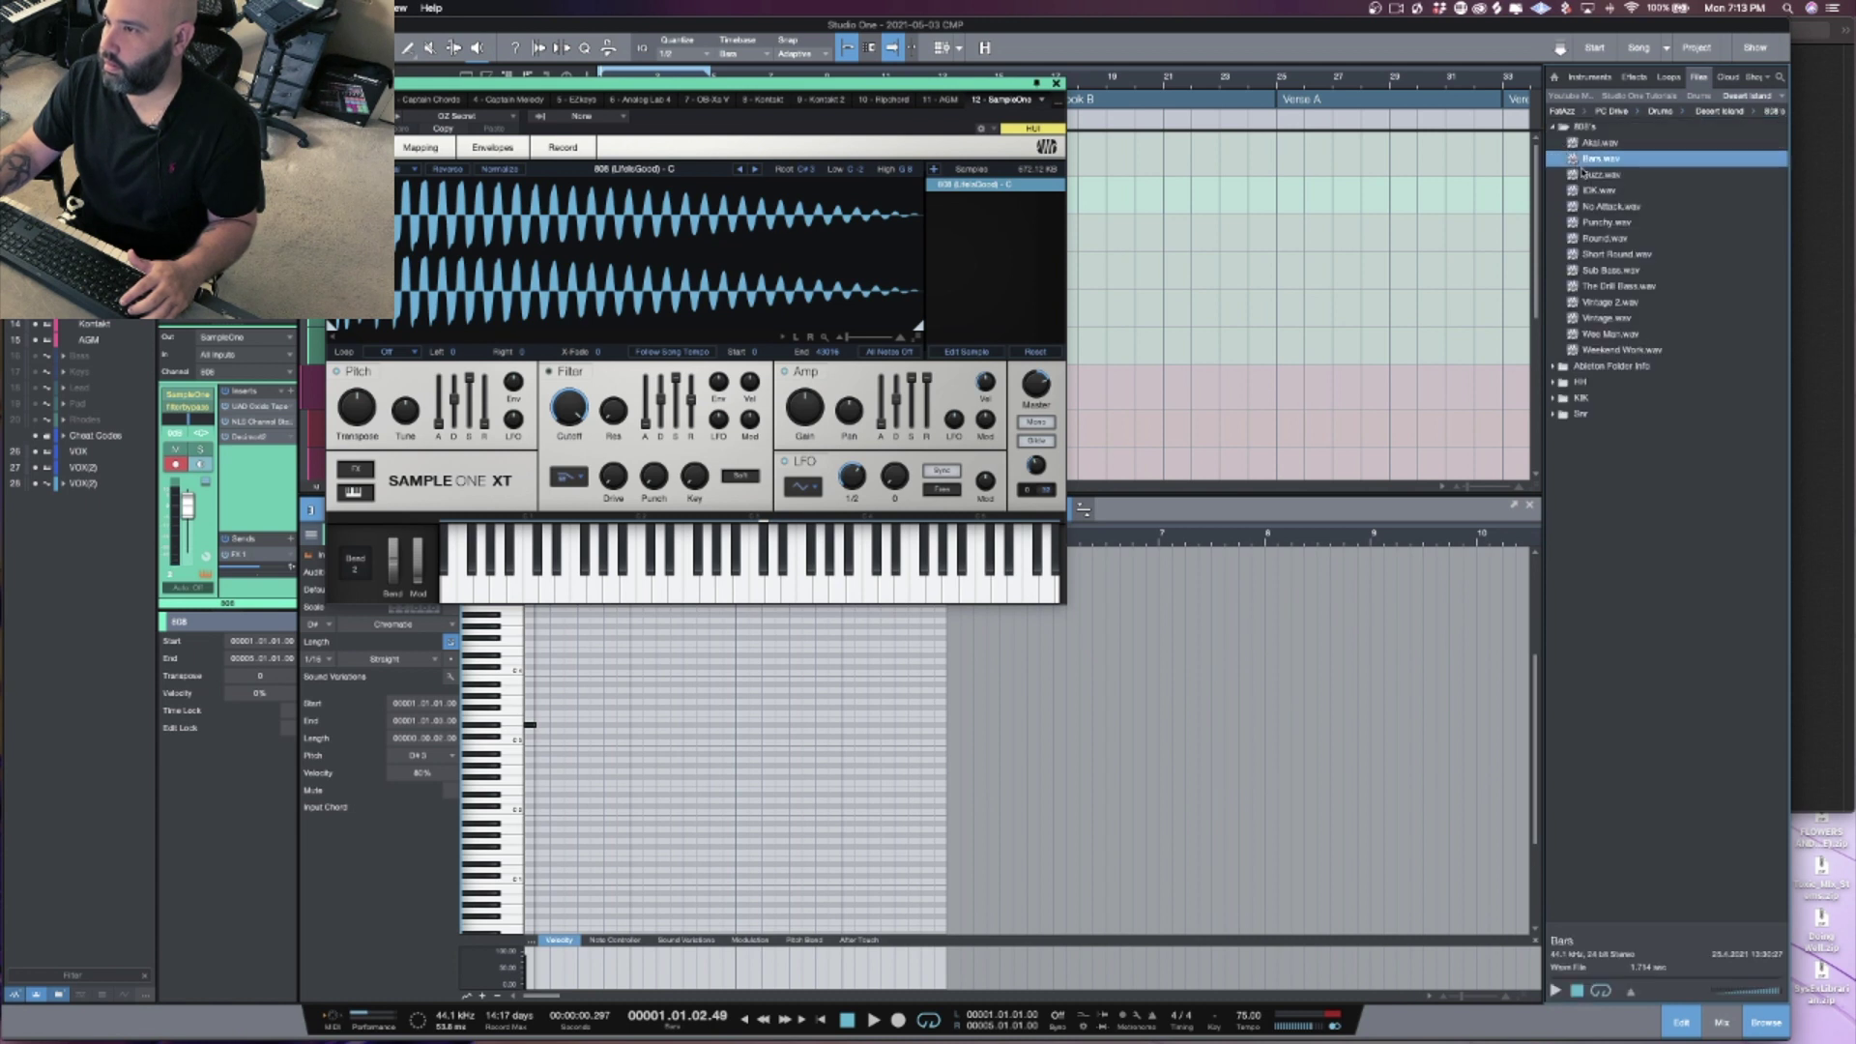
pyautogui.click(1610, 238)
pyautogui.click(1597, 288)
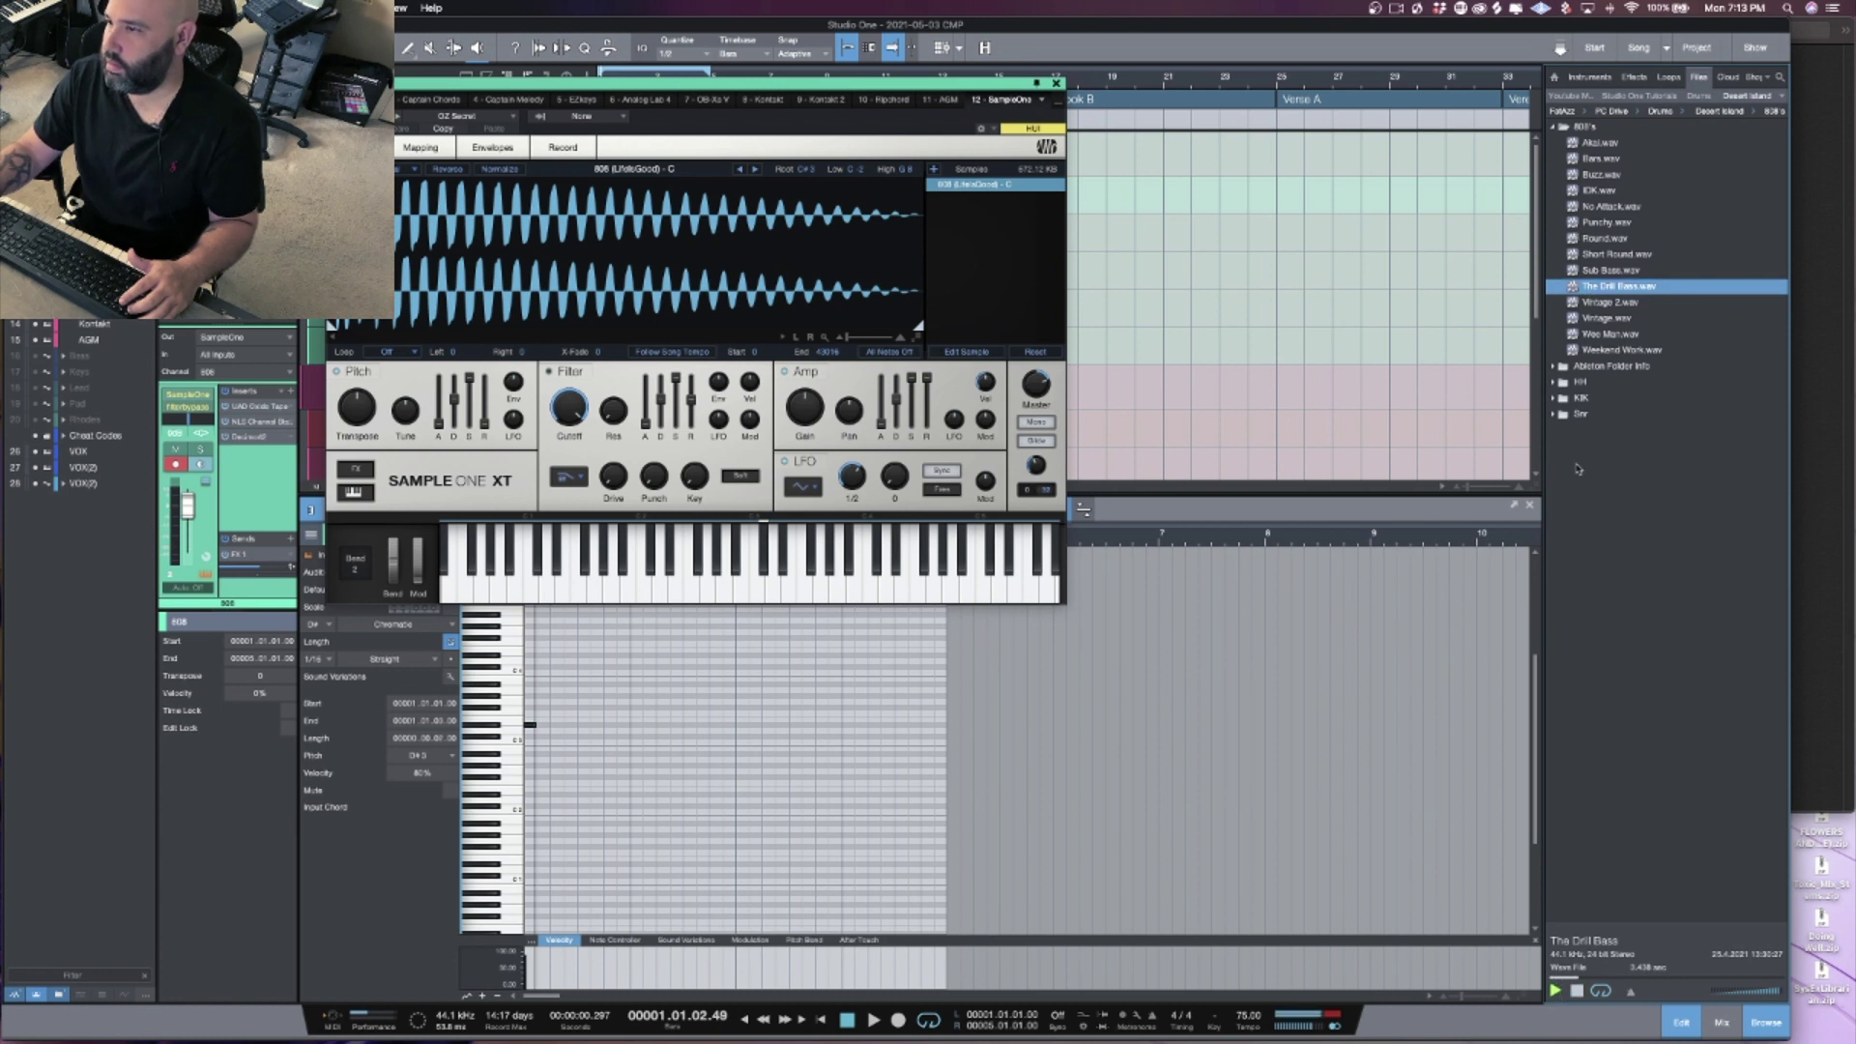
pyautogui.click(1601, 321)
pyautogui.click(1605, 290)
pyautogui.click(1605, 305)
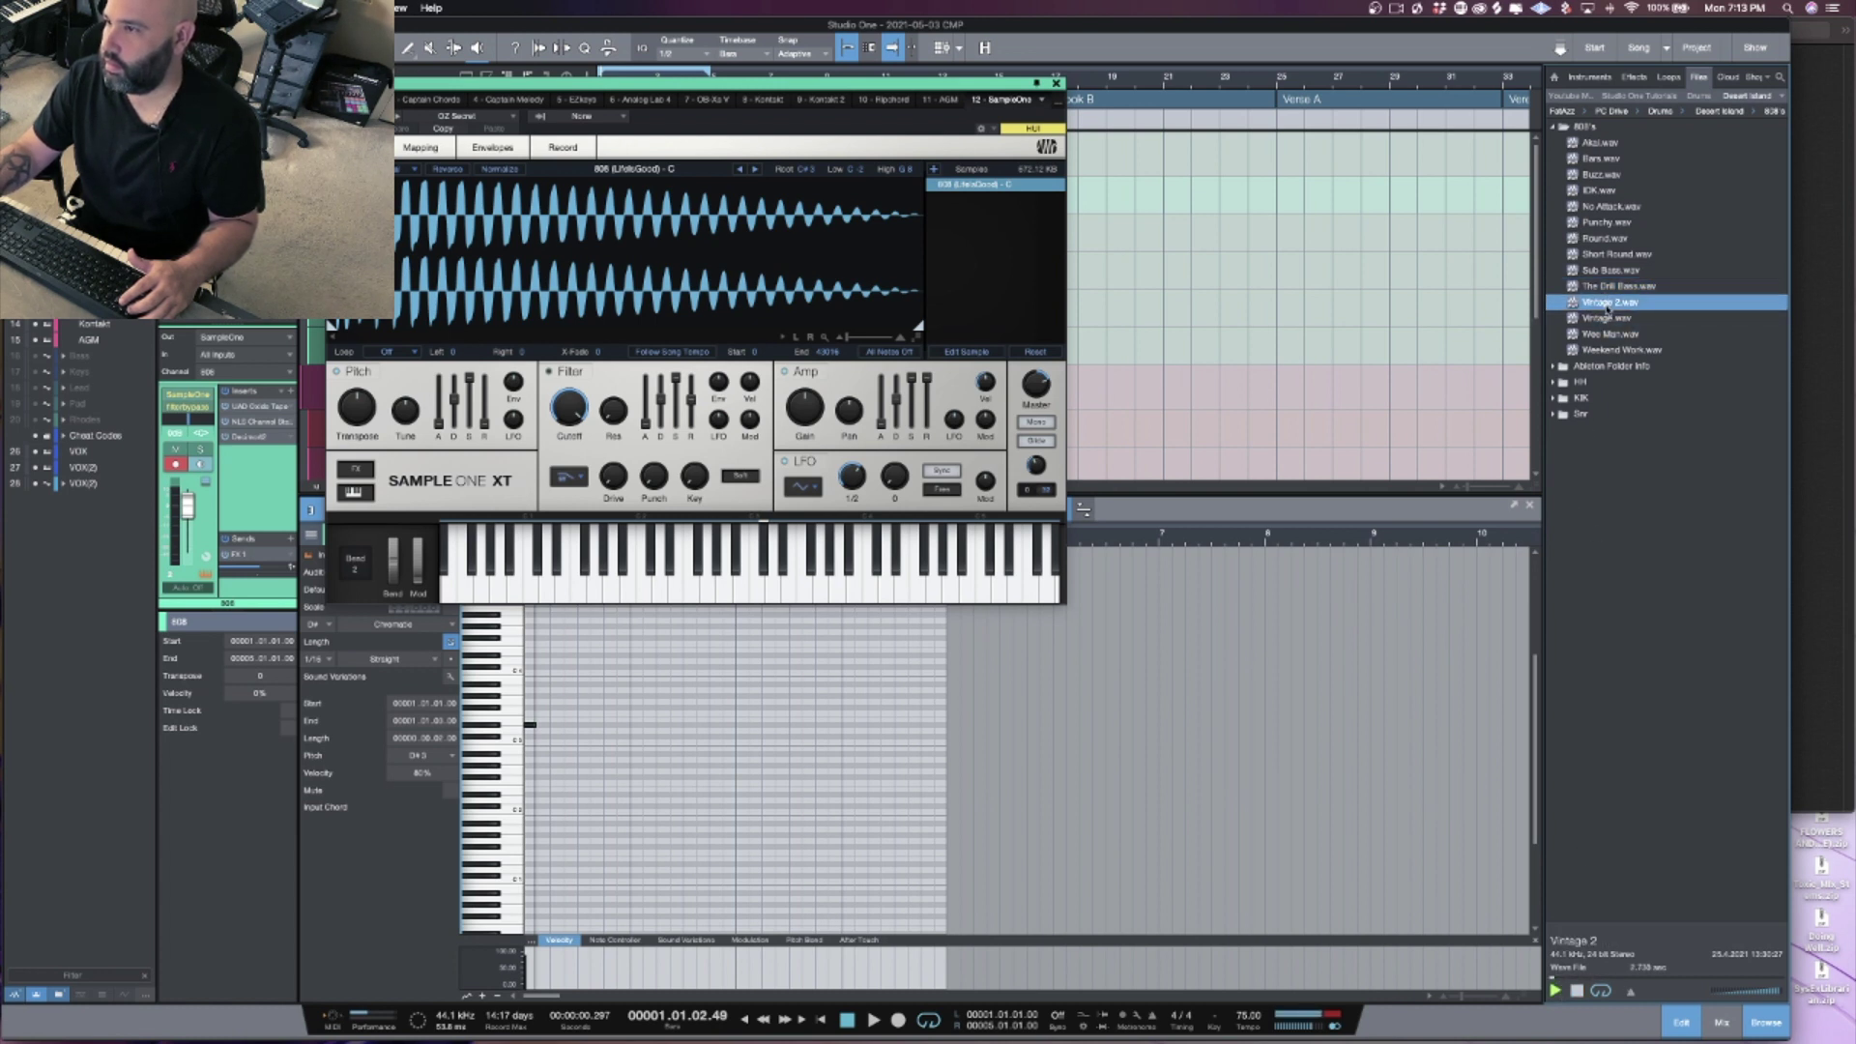
pyautogui.click(1608, 318)
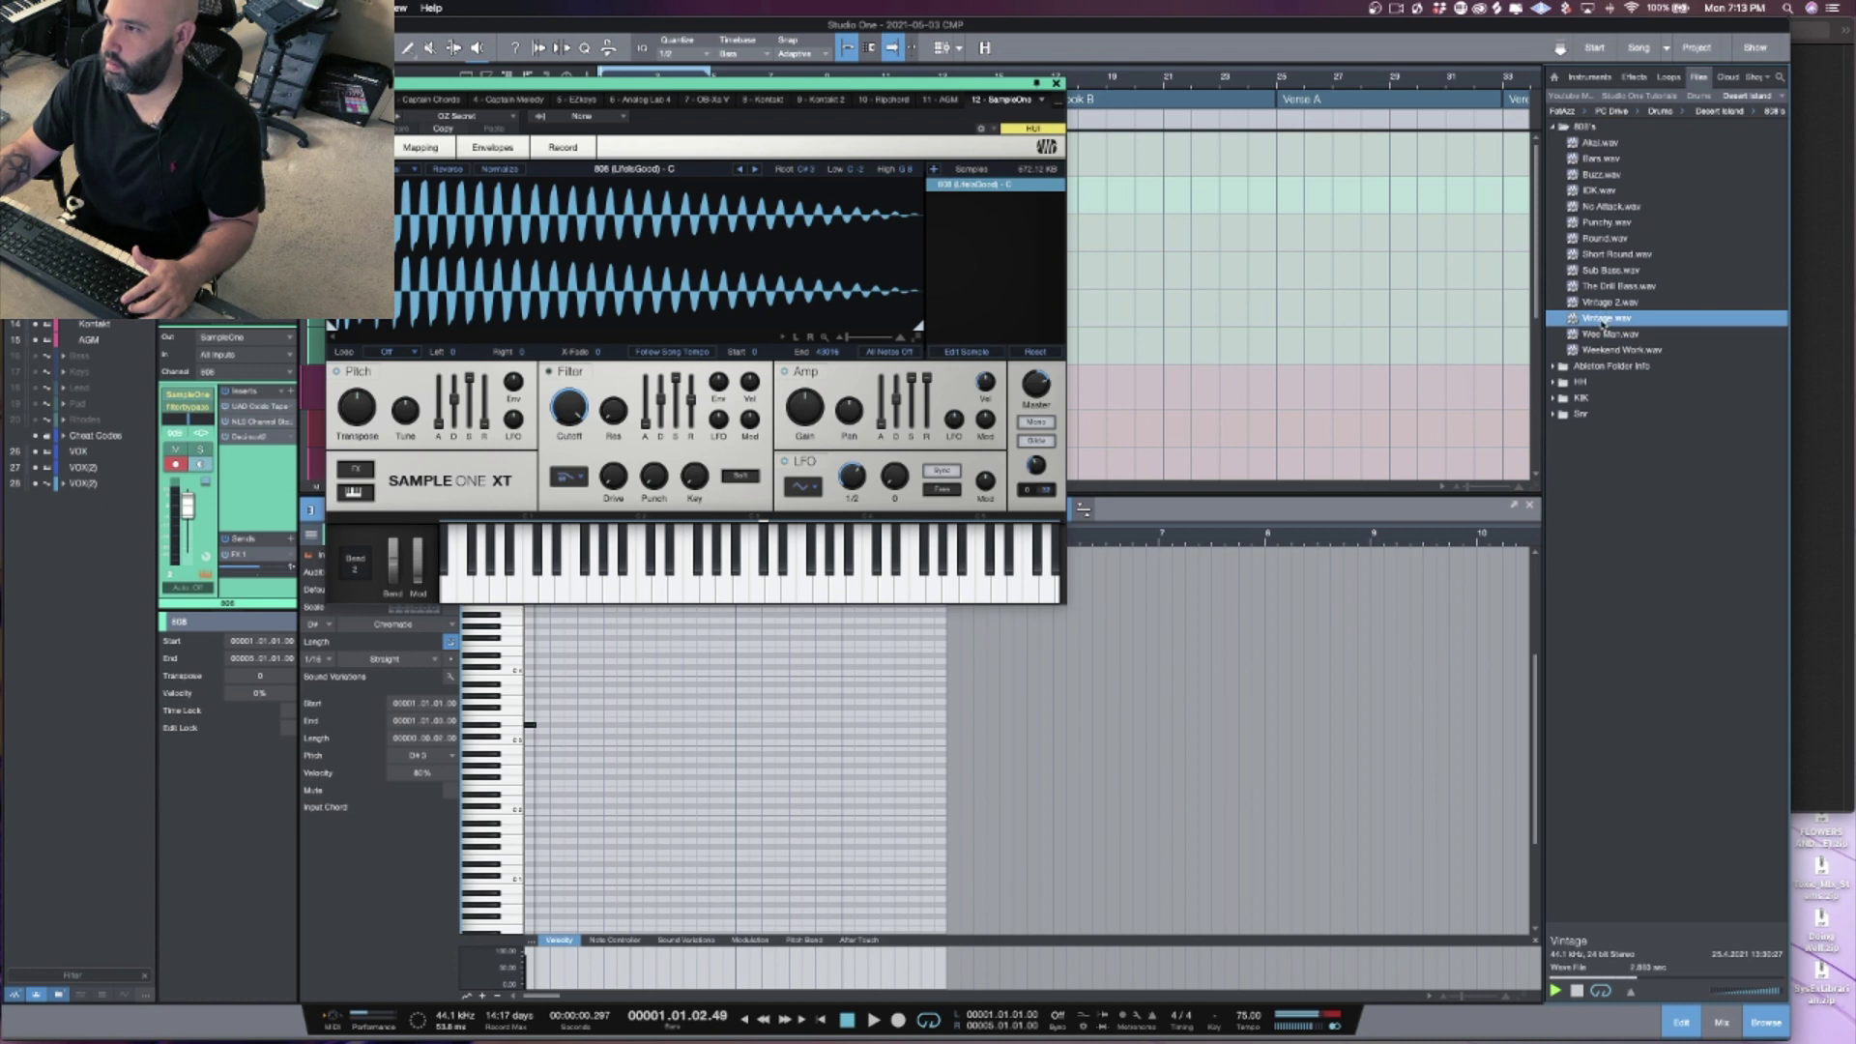
# Step: Load Vintage.wav into the 808 track's SampleOne XT, replacing the current sample, play it back and close the sampler
pyautogui.moveTo(1602, 322); pyautogui.dragTo(788, 250)
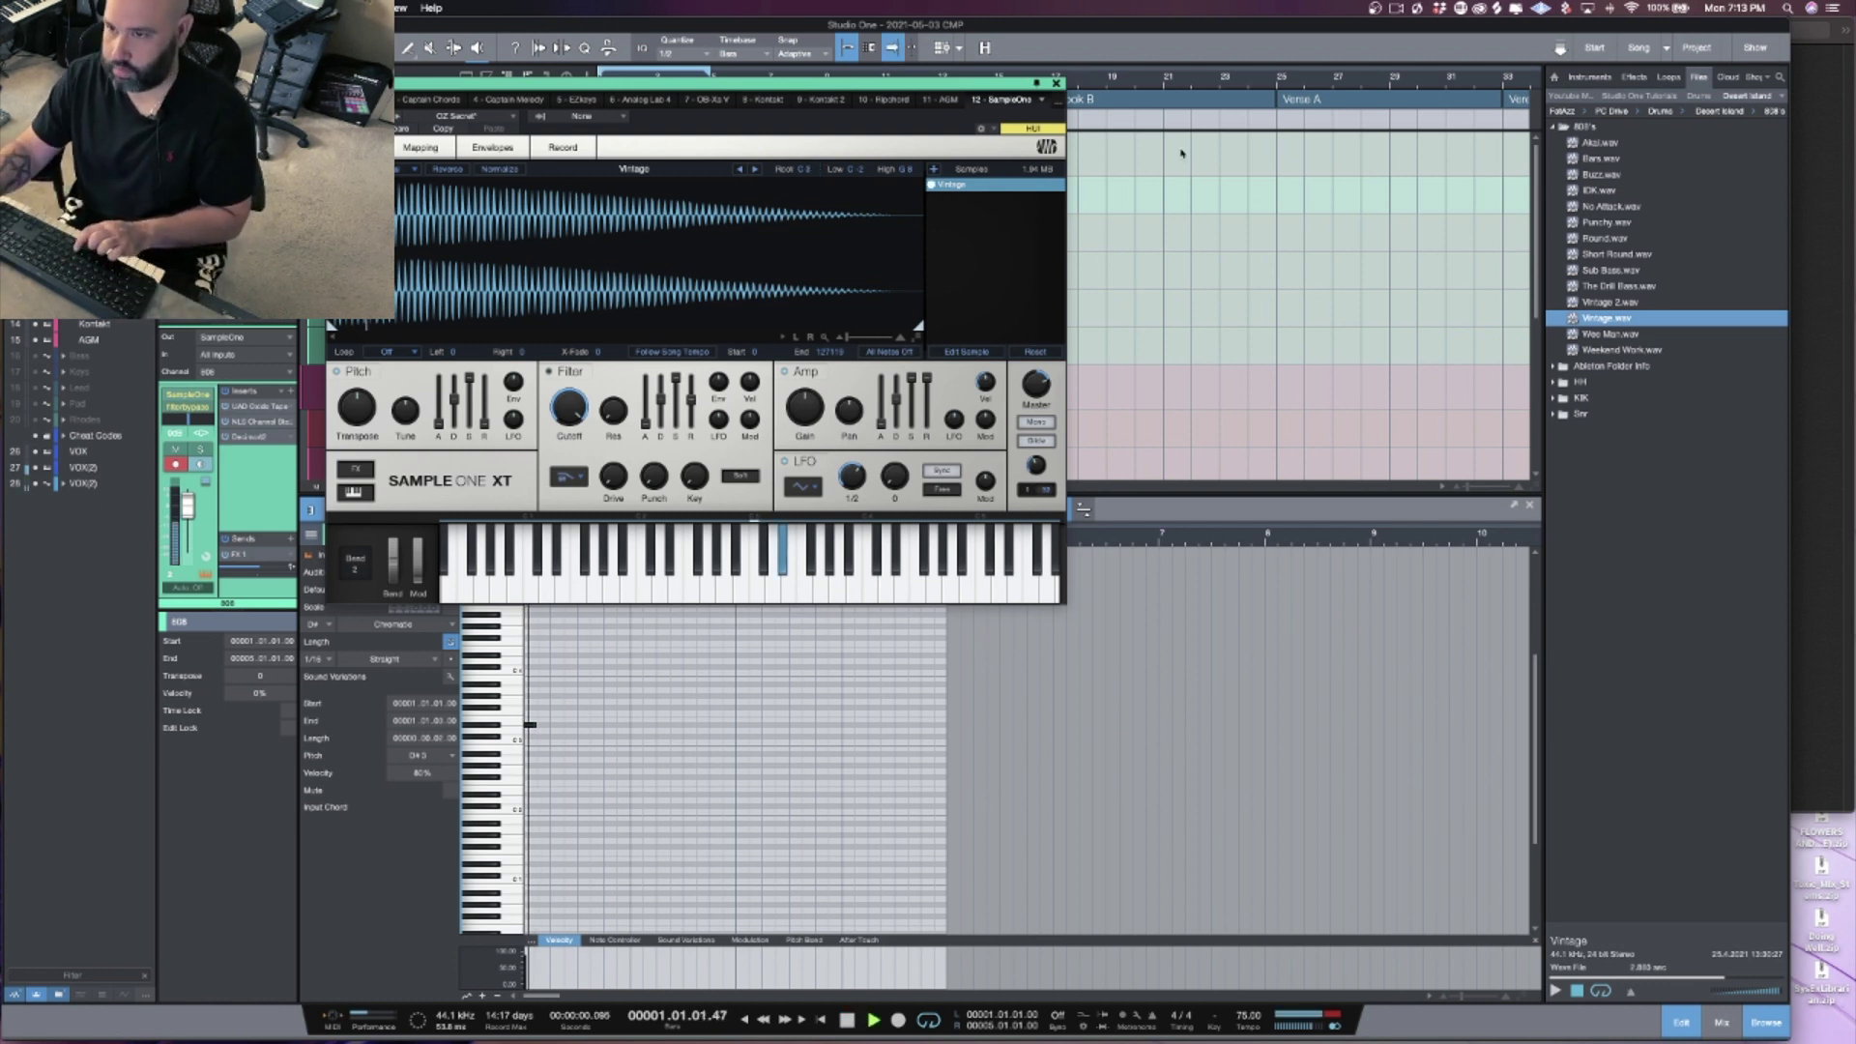
pyautogui.press('space')
pyautogui.click(1056, 83)
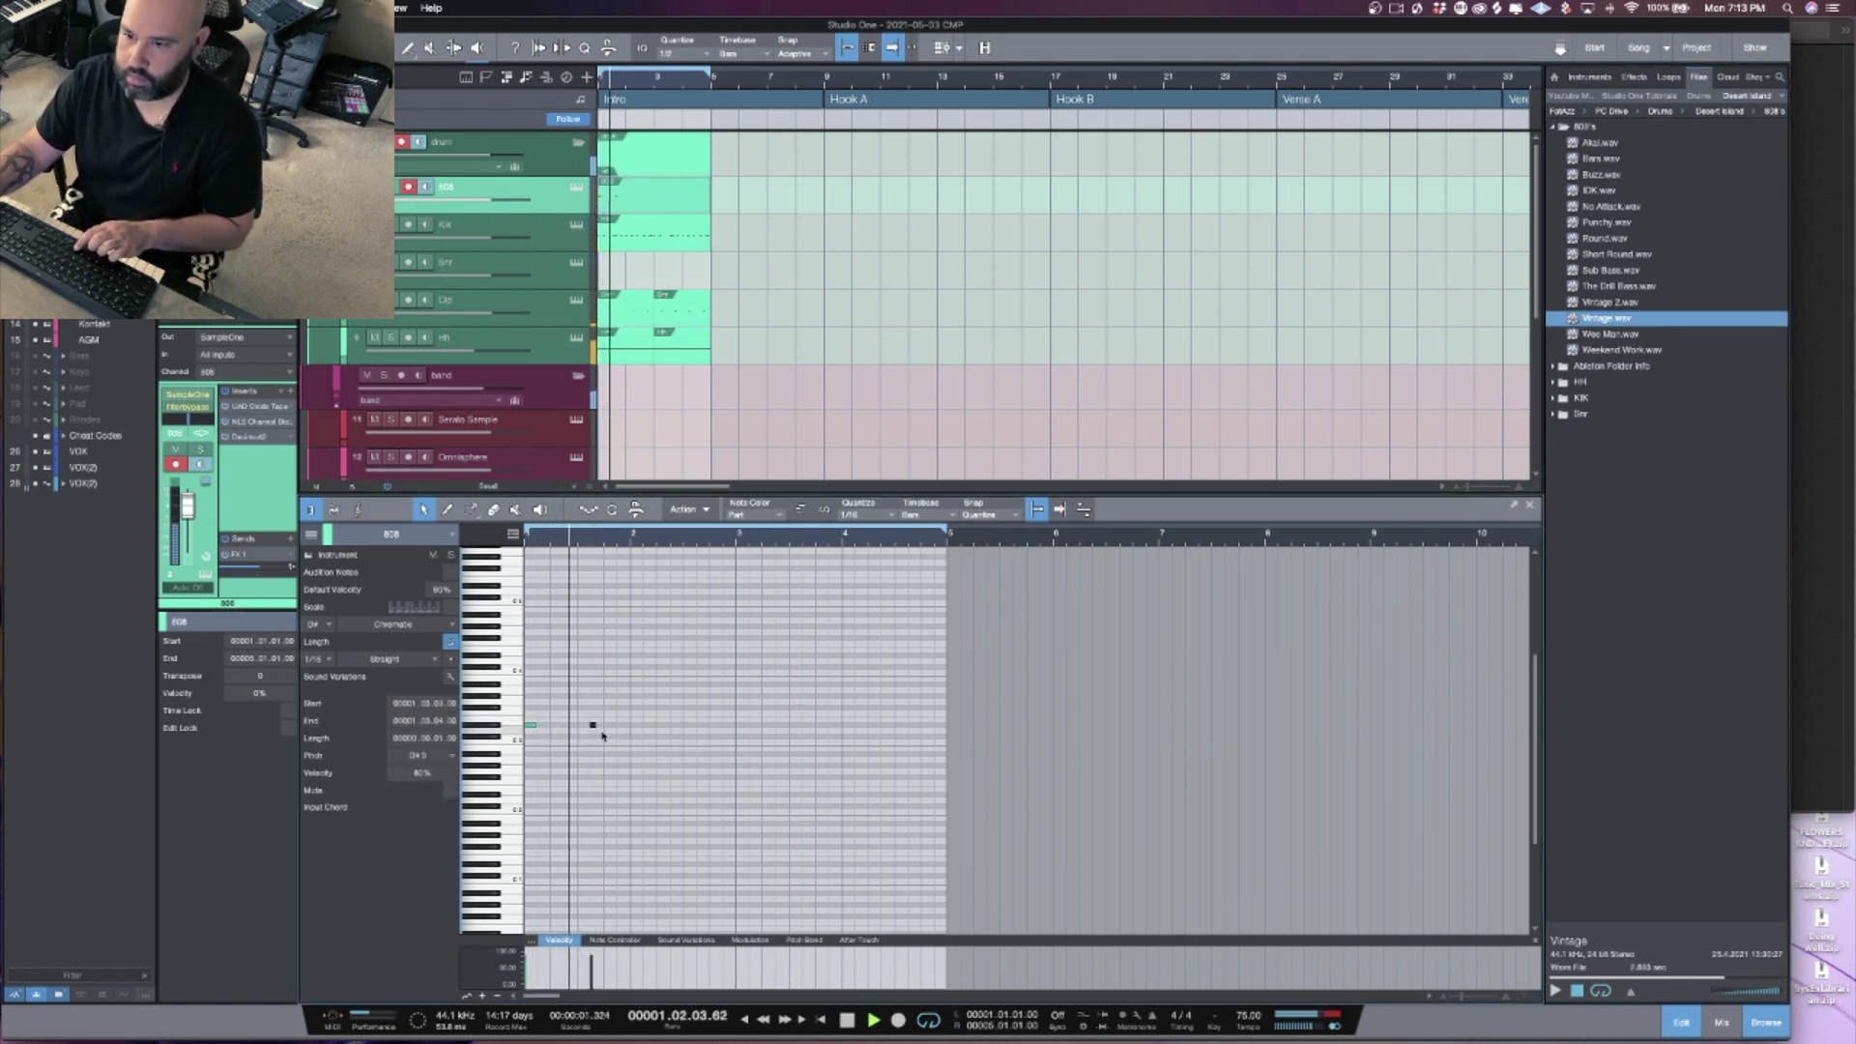
# Step: Add short D#3 808 notes in bar 1 at 1.3.3 and 1.4.2 while checking them against playback
pyautogui.press('space')
pyautogui.press('space')
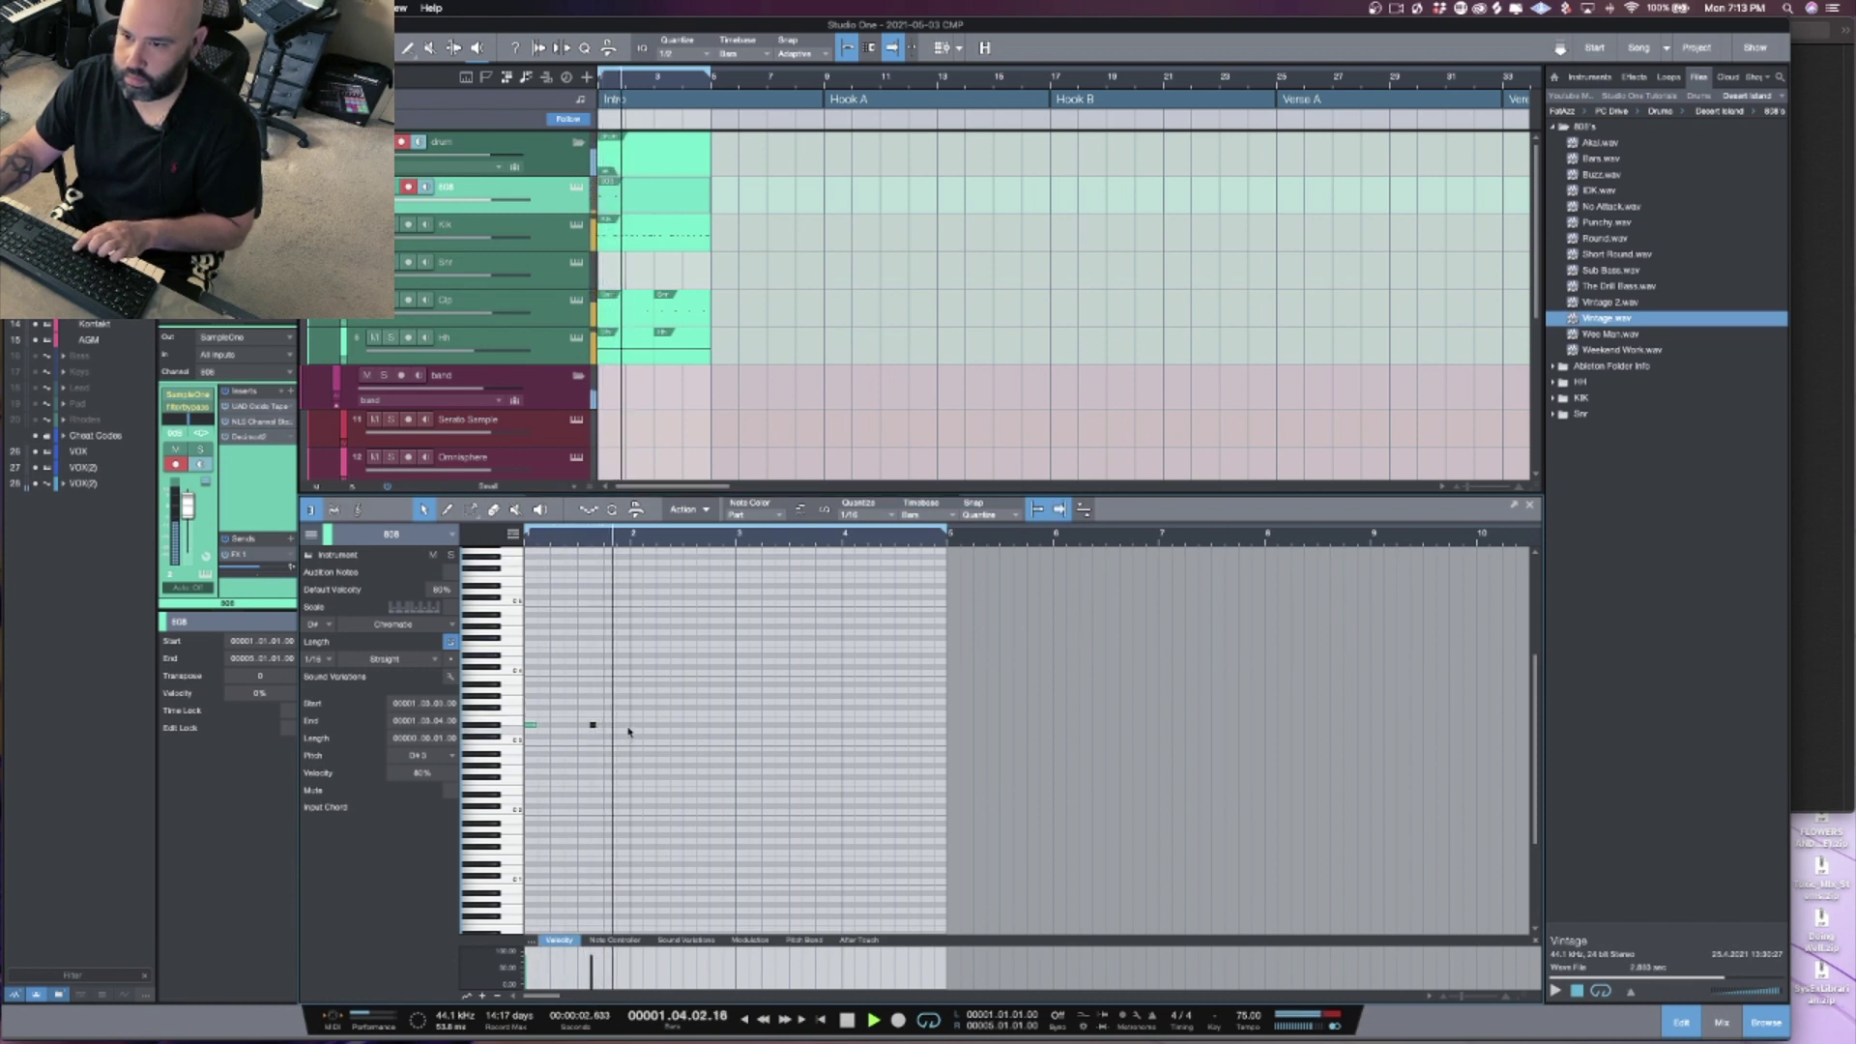
pyautogui.moveTo(601, 536); pyautogui.dragTo(628, 573)
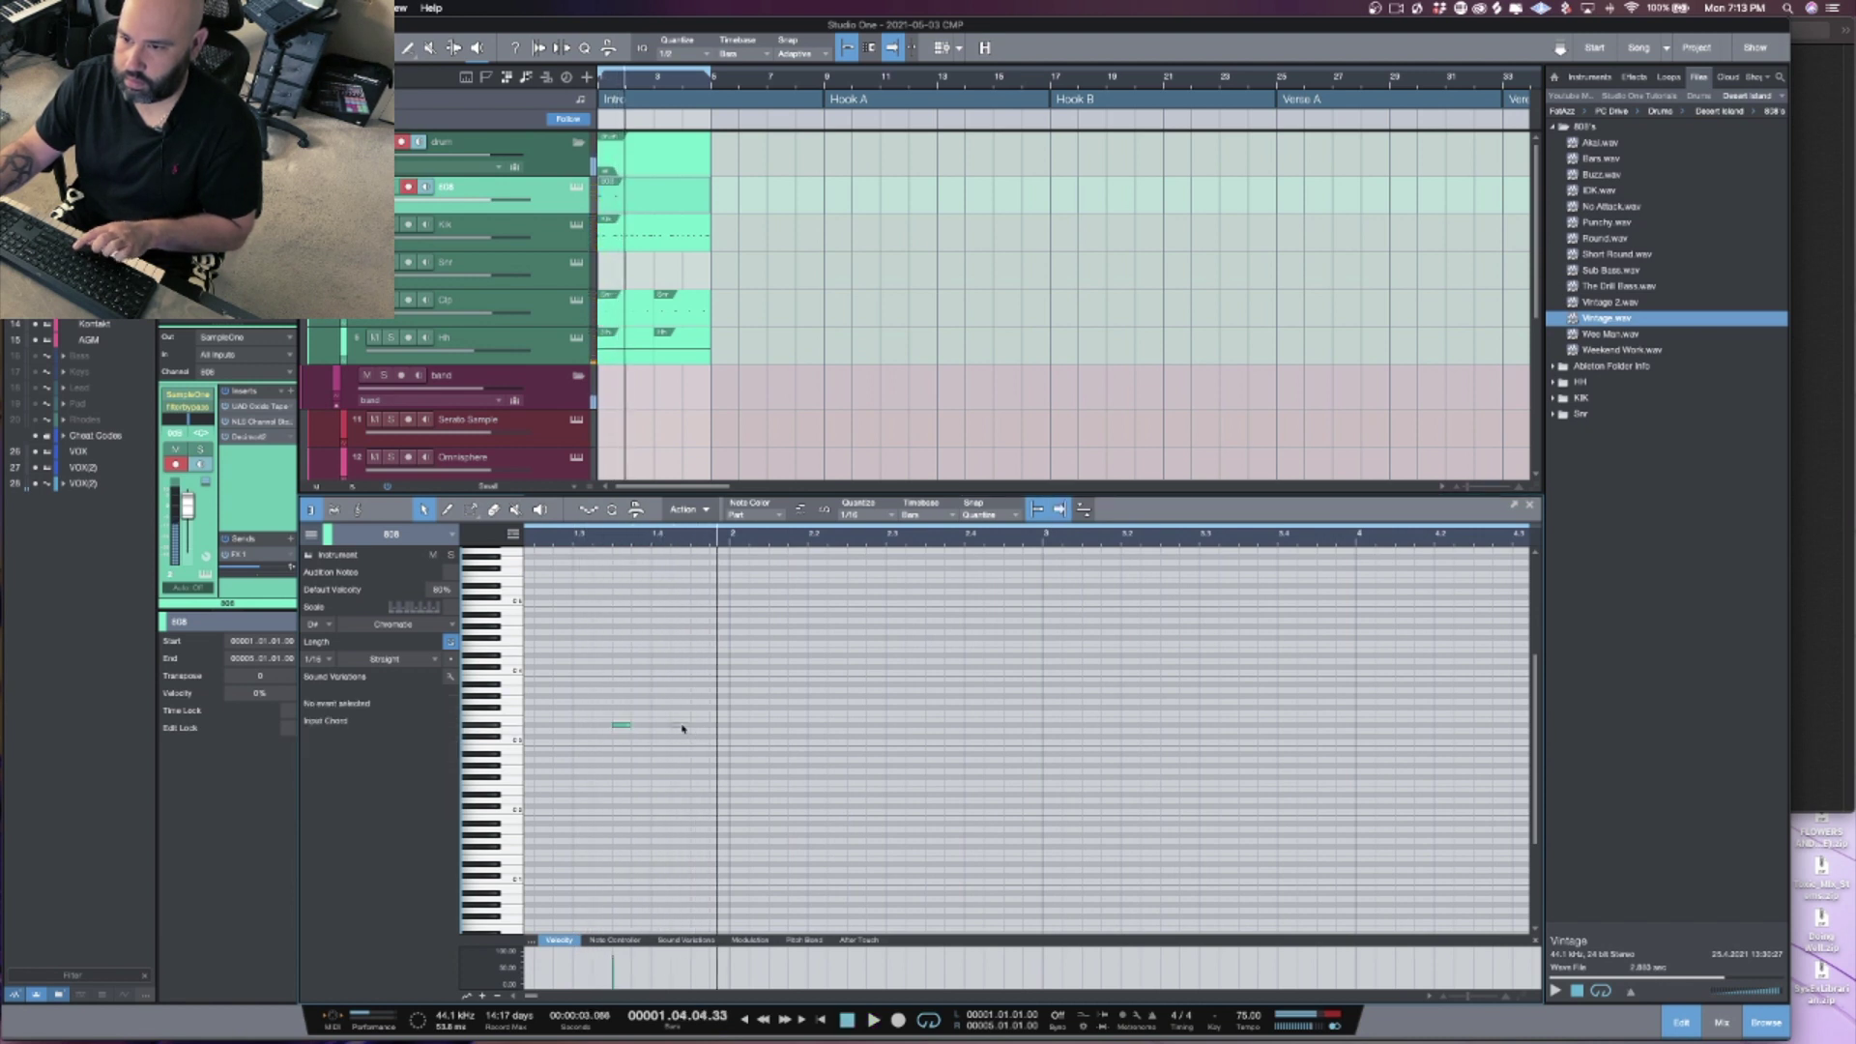
pyautogui.press('space')
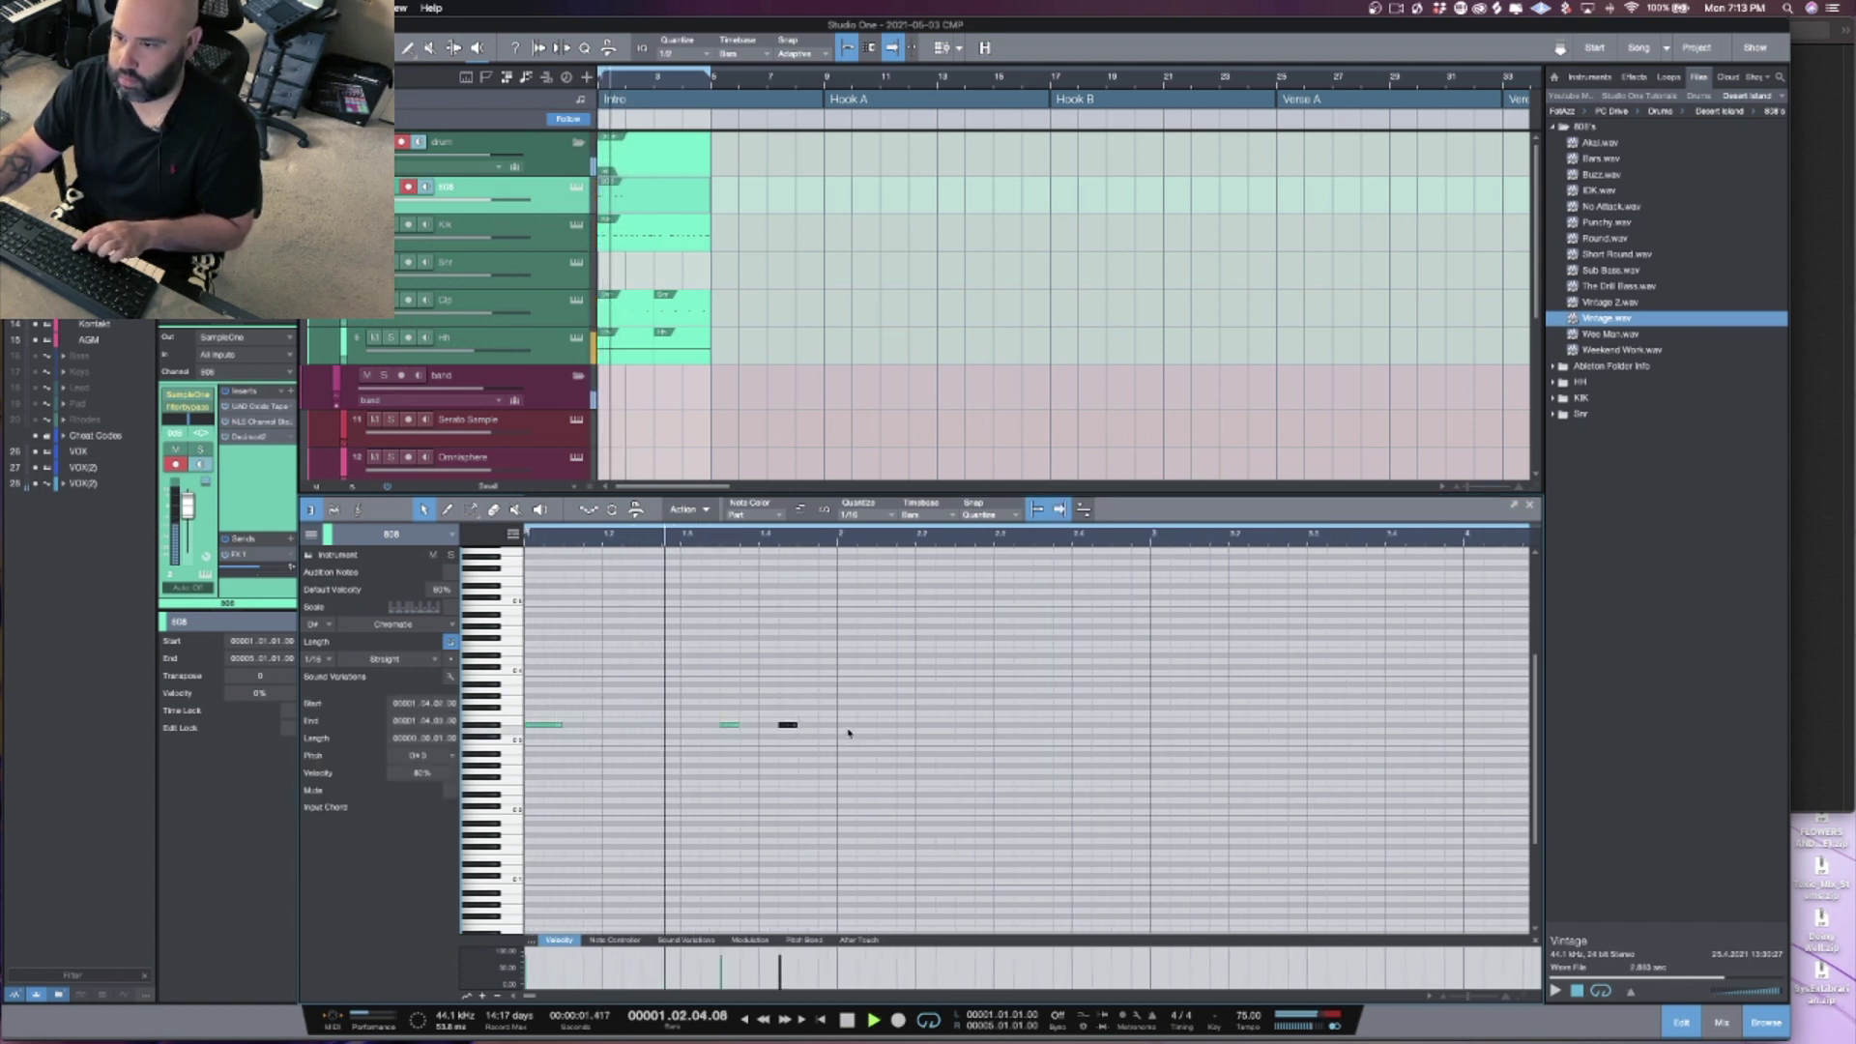
# Step: Add 808 notes in bar 2: D#3 at 2.1.1, 2.3.3 and 2.4.2, and D#4 at 2.4.4
pyautogui.click(848, 731)
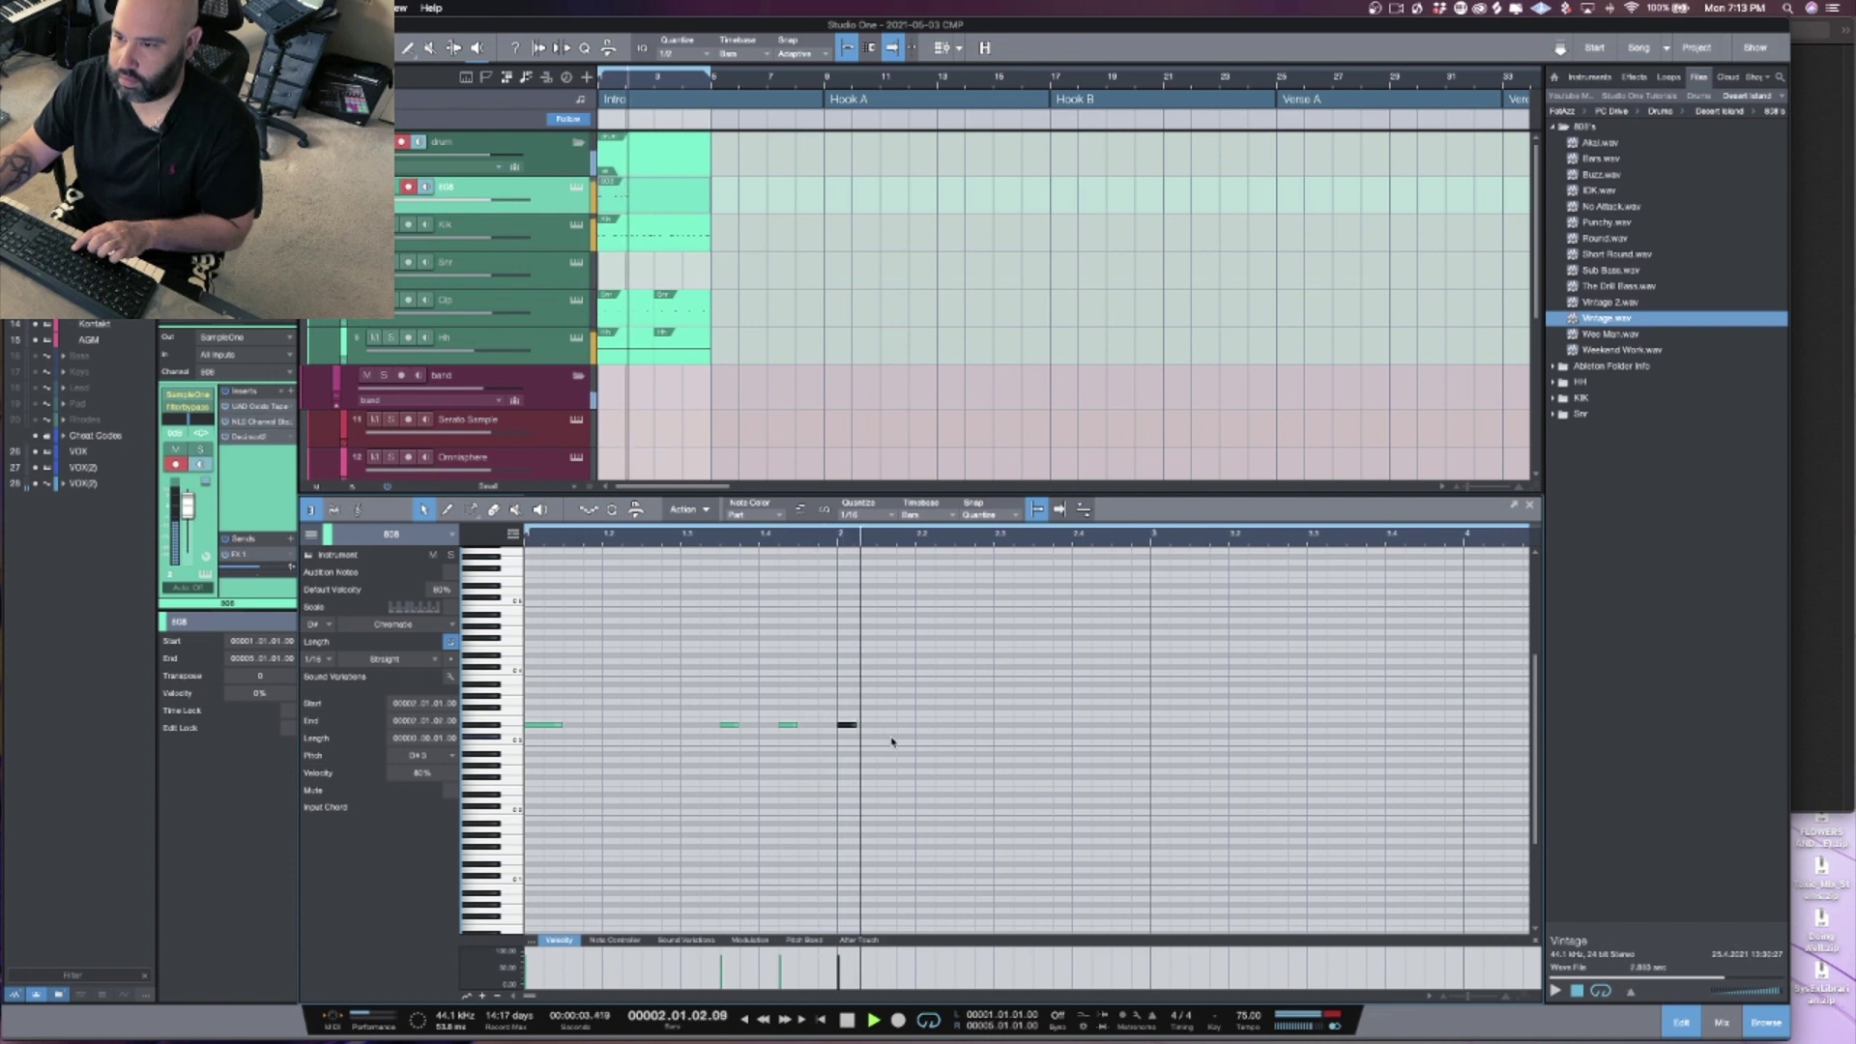
pyautogui.click(1041, 728)
pyautogui.click(1100, 726)
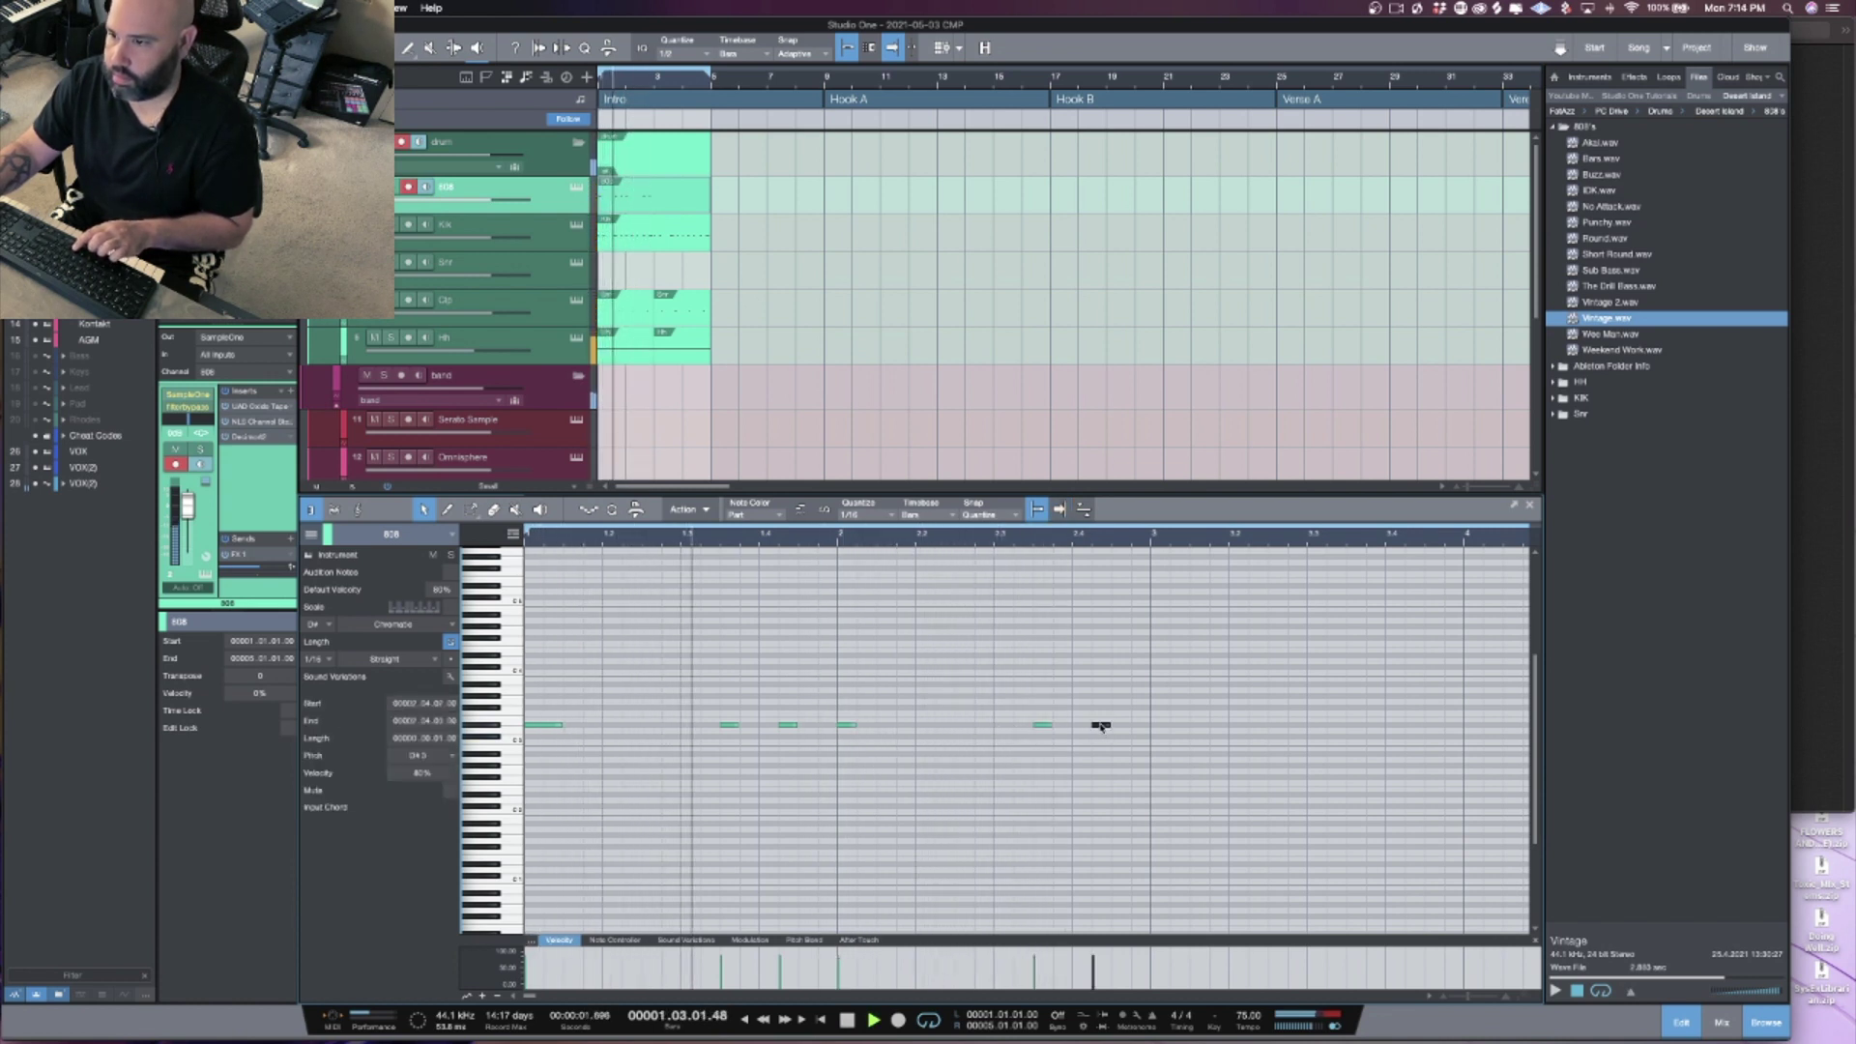
pyautogui.click(1144, 727)
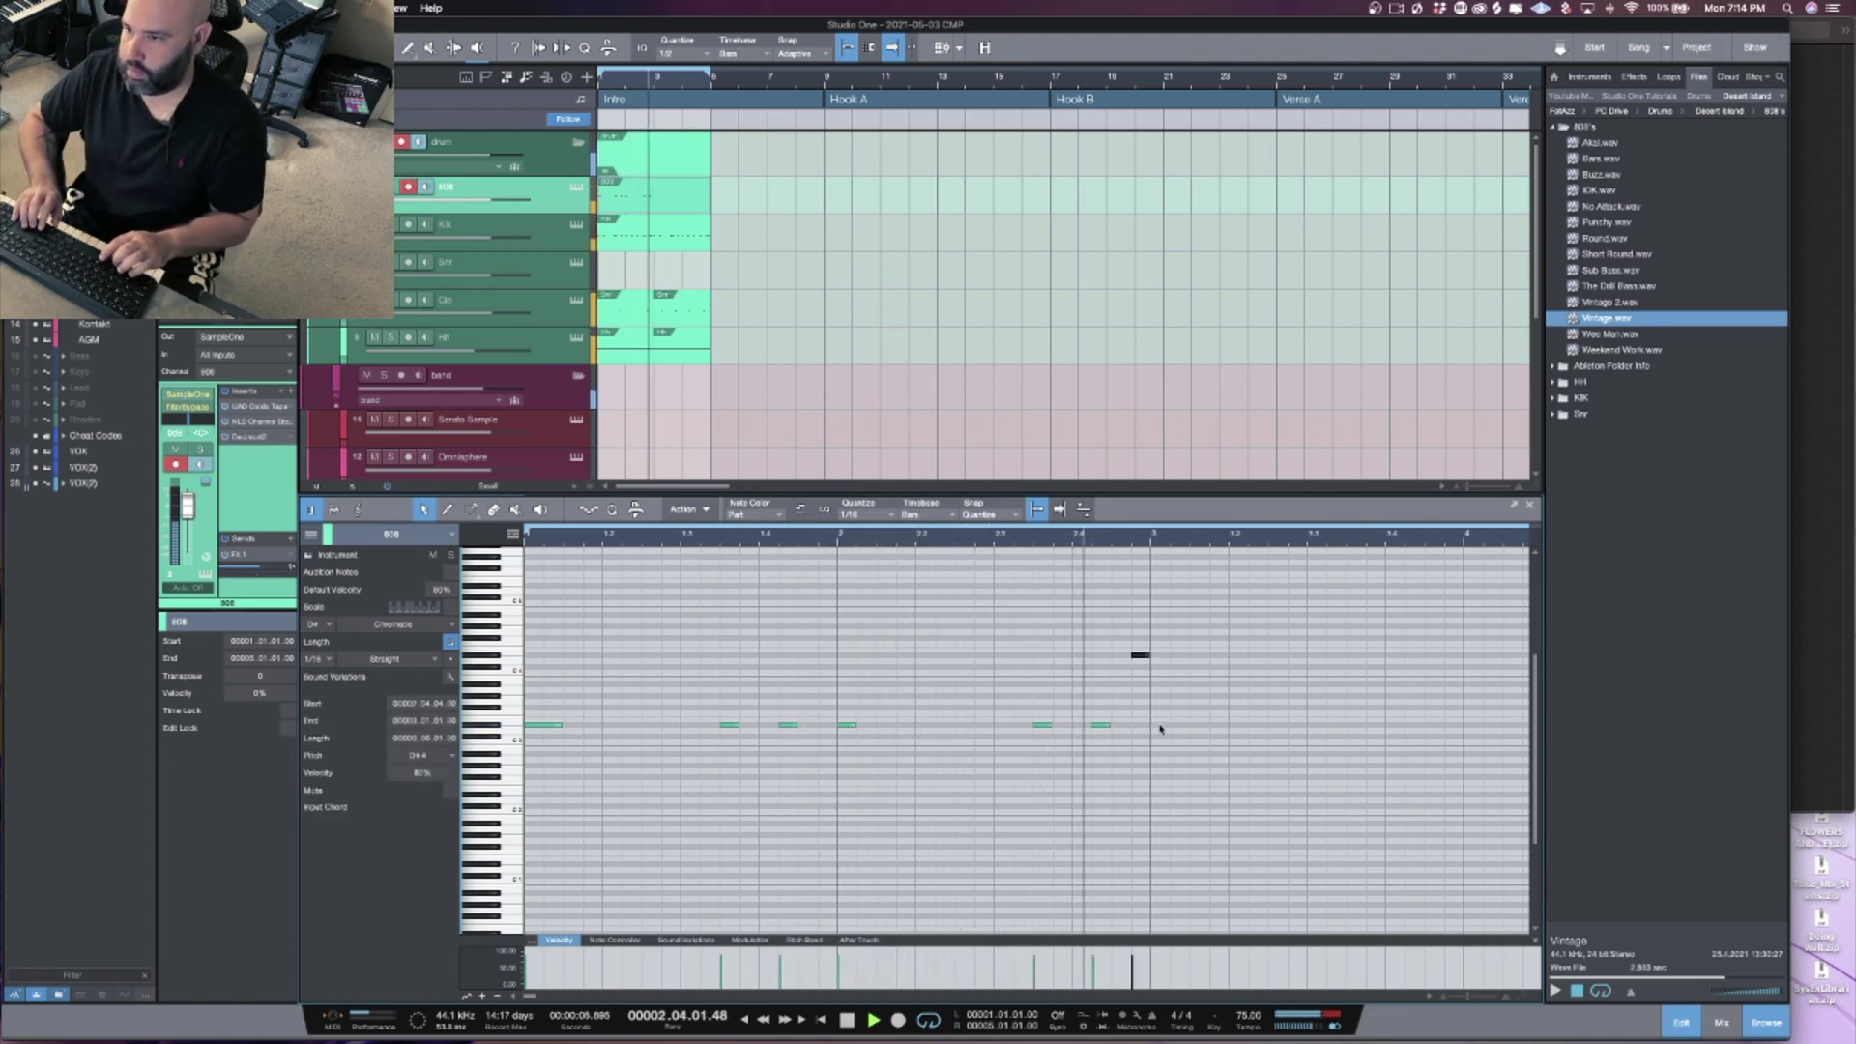
# Step: Duplicate all the 808 notes of bars 1 and 2 into bars 3 and 4 and play the pattern
pyautogui.press('space')
pyautogui.moveTo(1208, 768); pyautogui.dragTo(370, 599)
pyautogui.press('d')
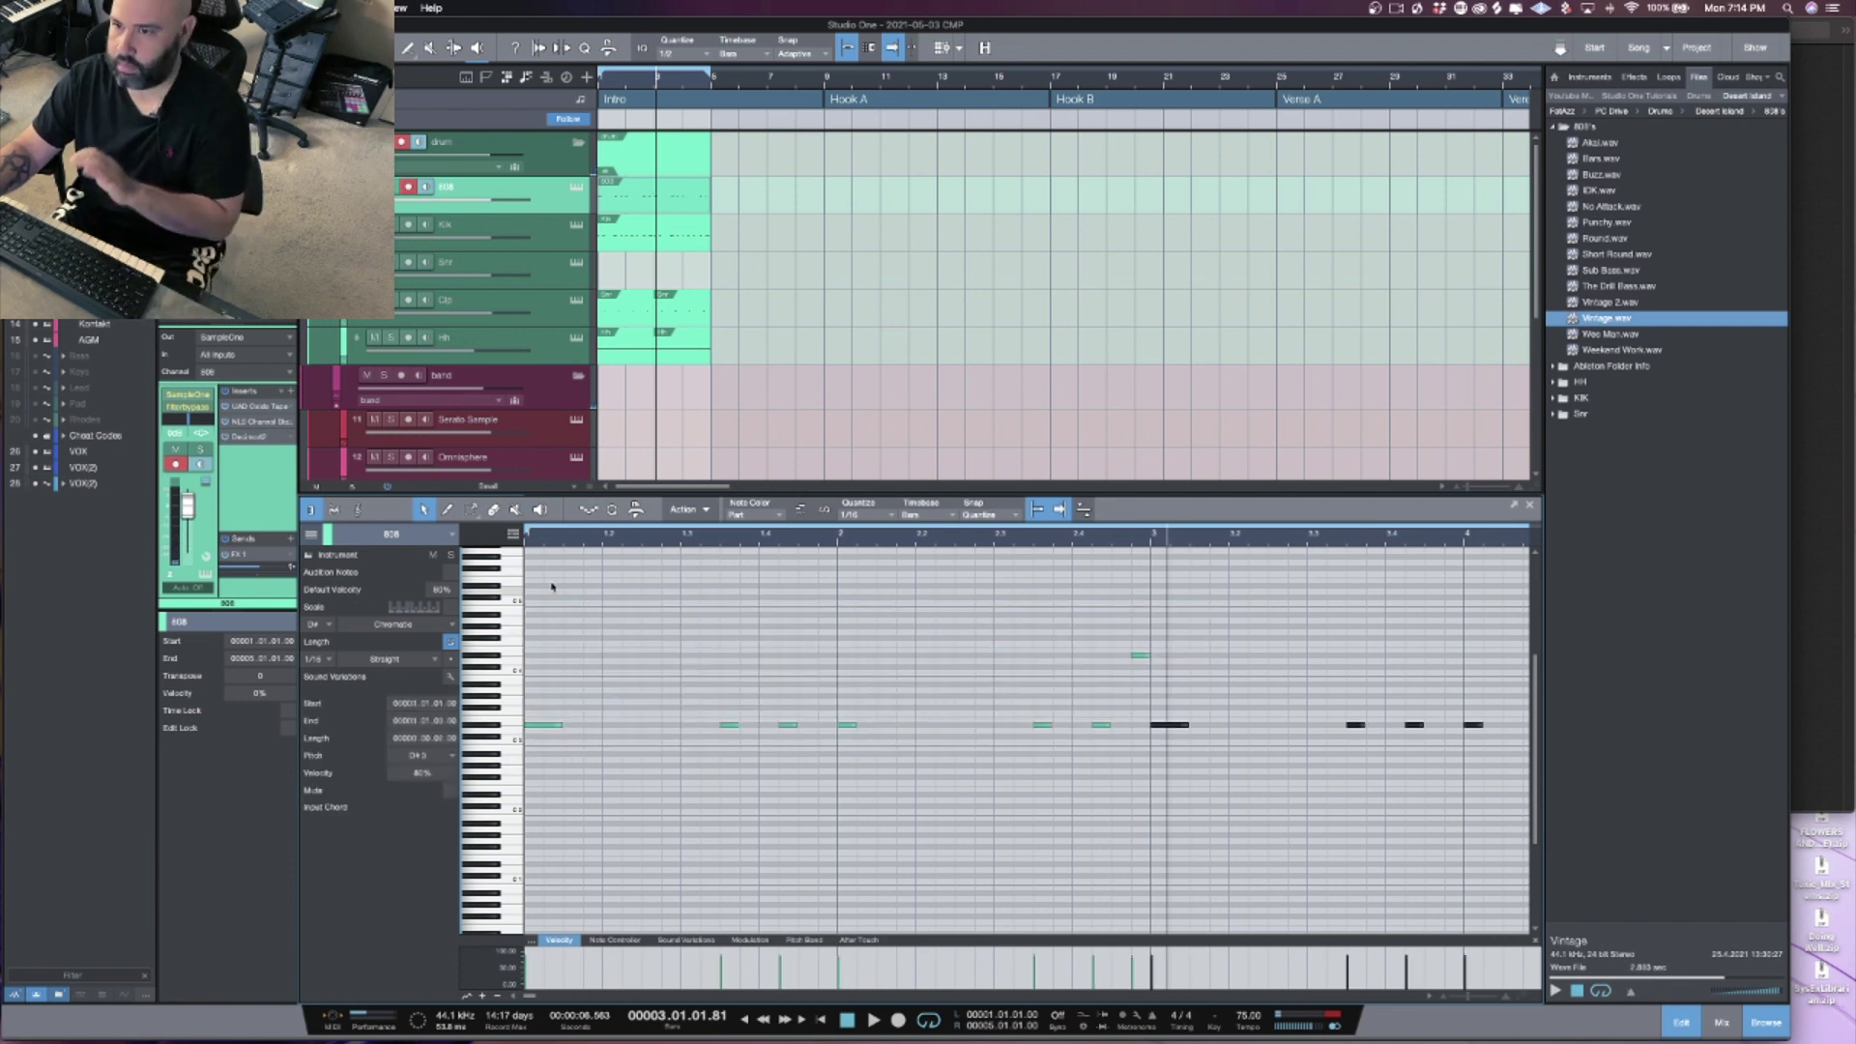
pyautogui.press('space')
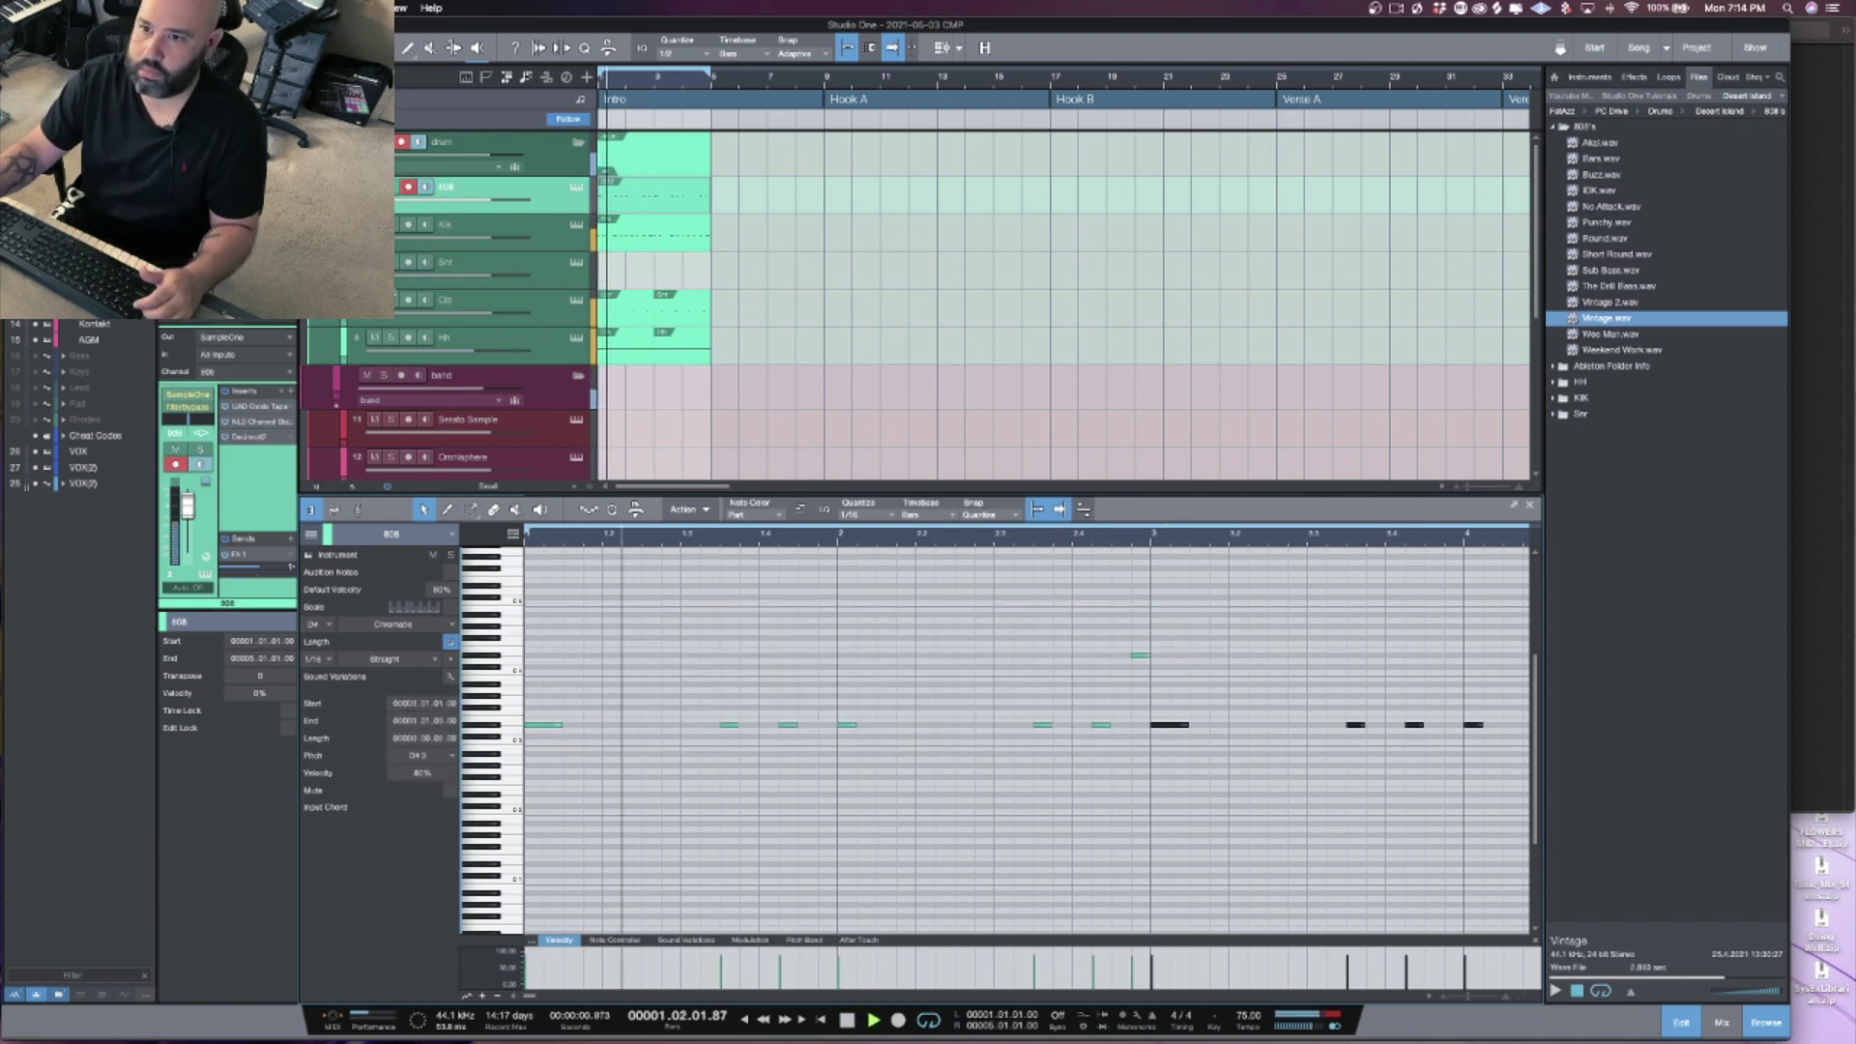
# Step: Create a four-bar part on the Snr track in the intro, open it for note editing and stop playback
pyautogui.click(558, 278)
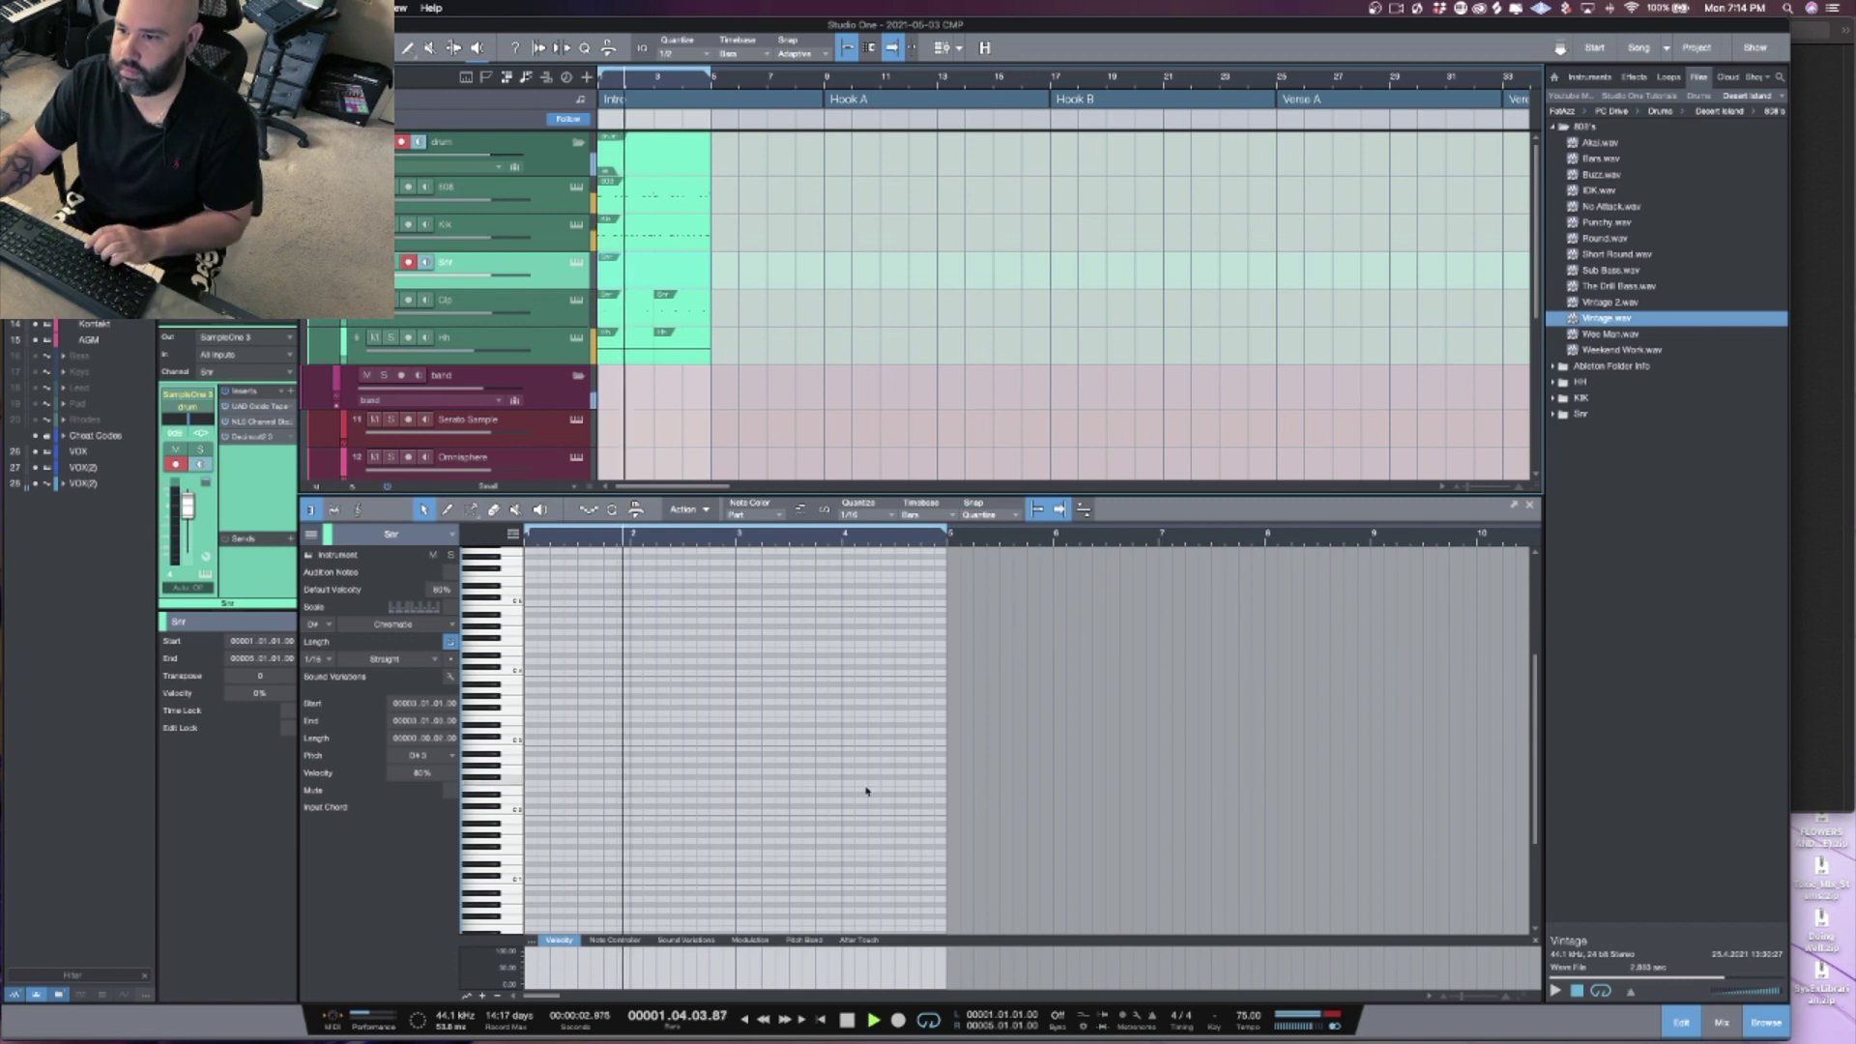
pyautogui.moveTo(705, 537)
pyautogui.mouseDown()
pyautogui.moveTo(740, 570)
pyautogui.moveTo(692, 568)
pyautogui.mouseUp()
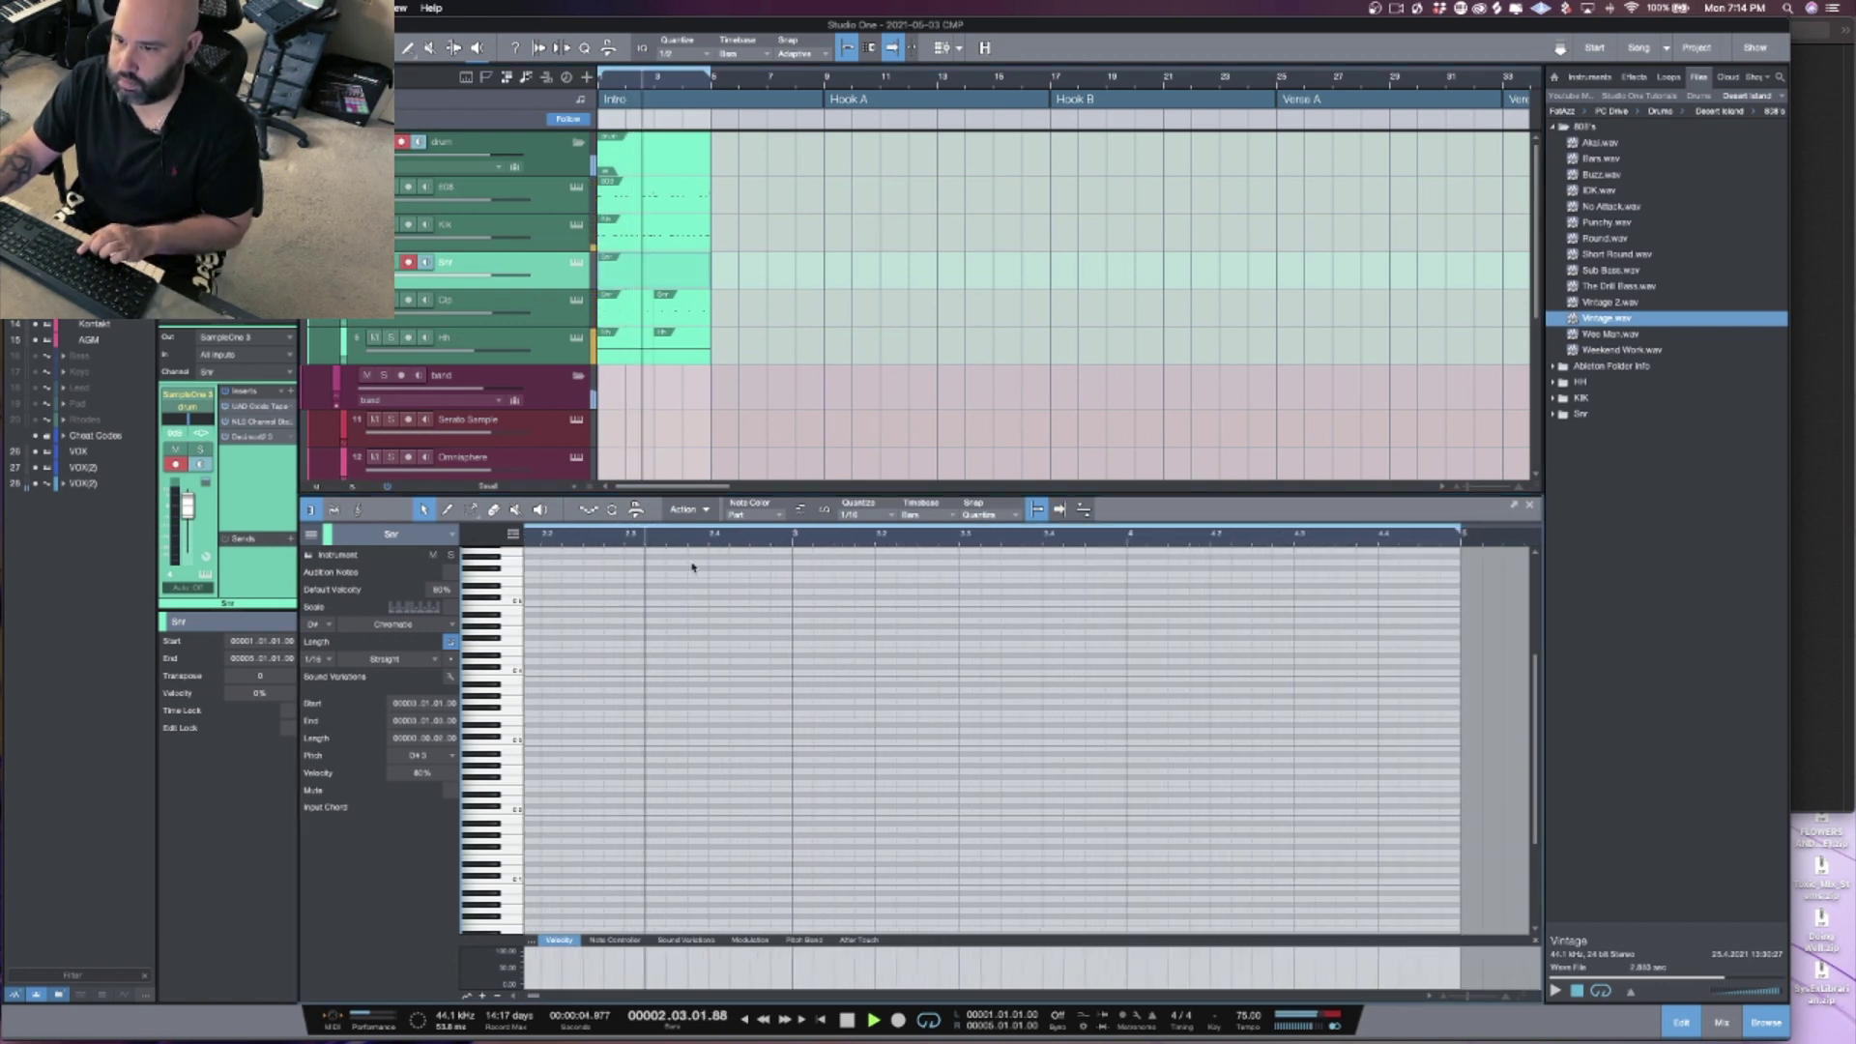
pyautogui.press('space')
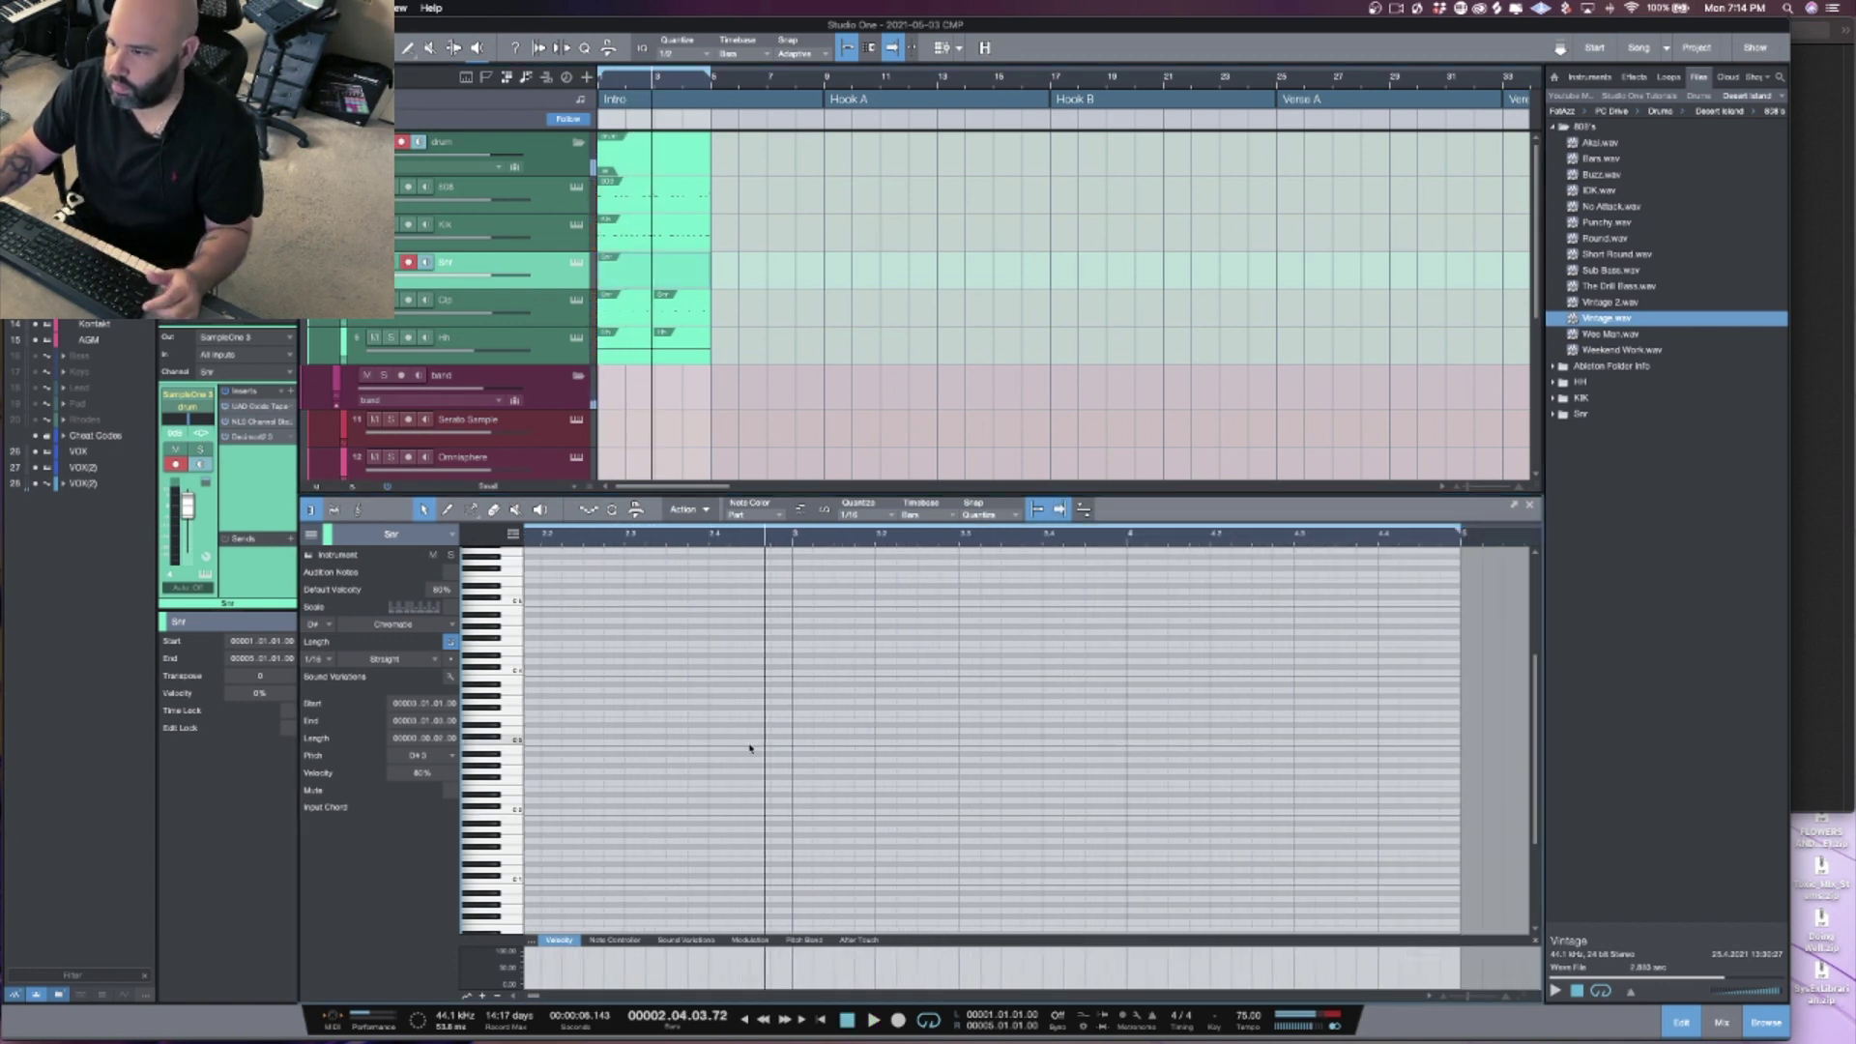
# Step: Add a roll of three consecutive 1/32 snare notes at the end of bar 2 in the Snr part
pyautogui.click(757, 747)
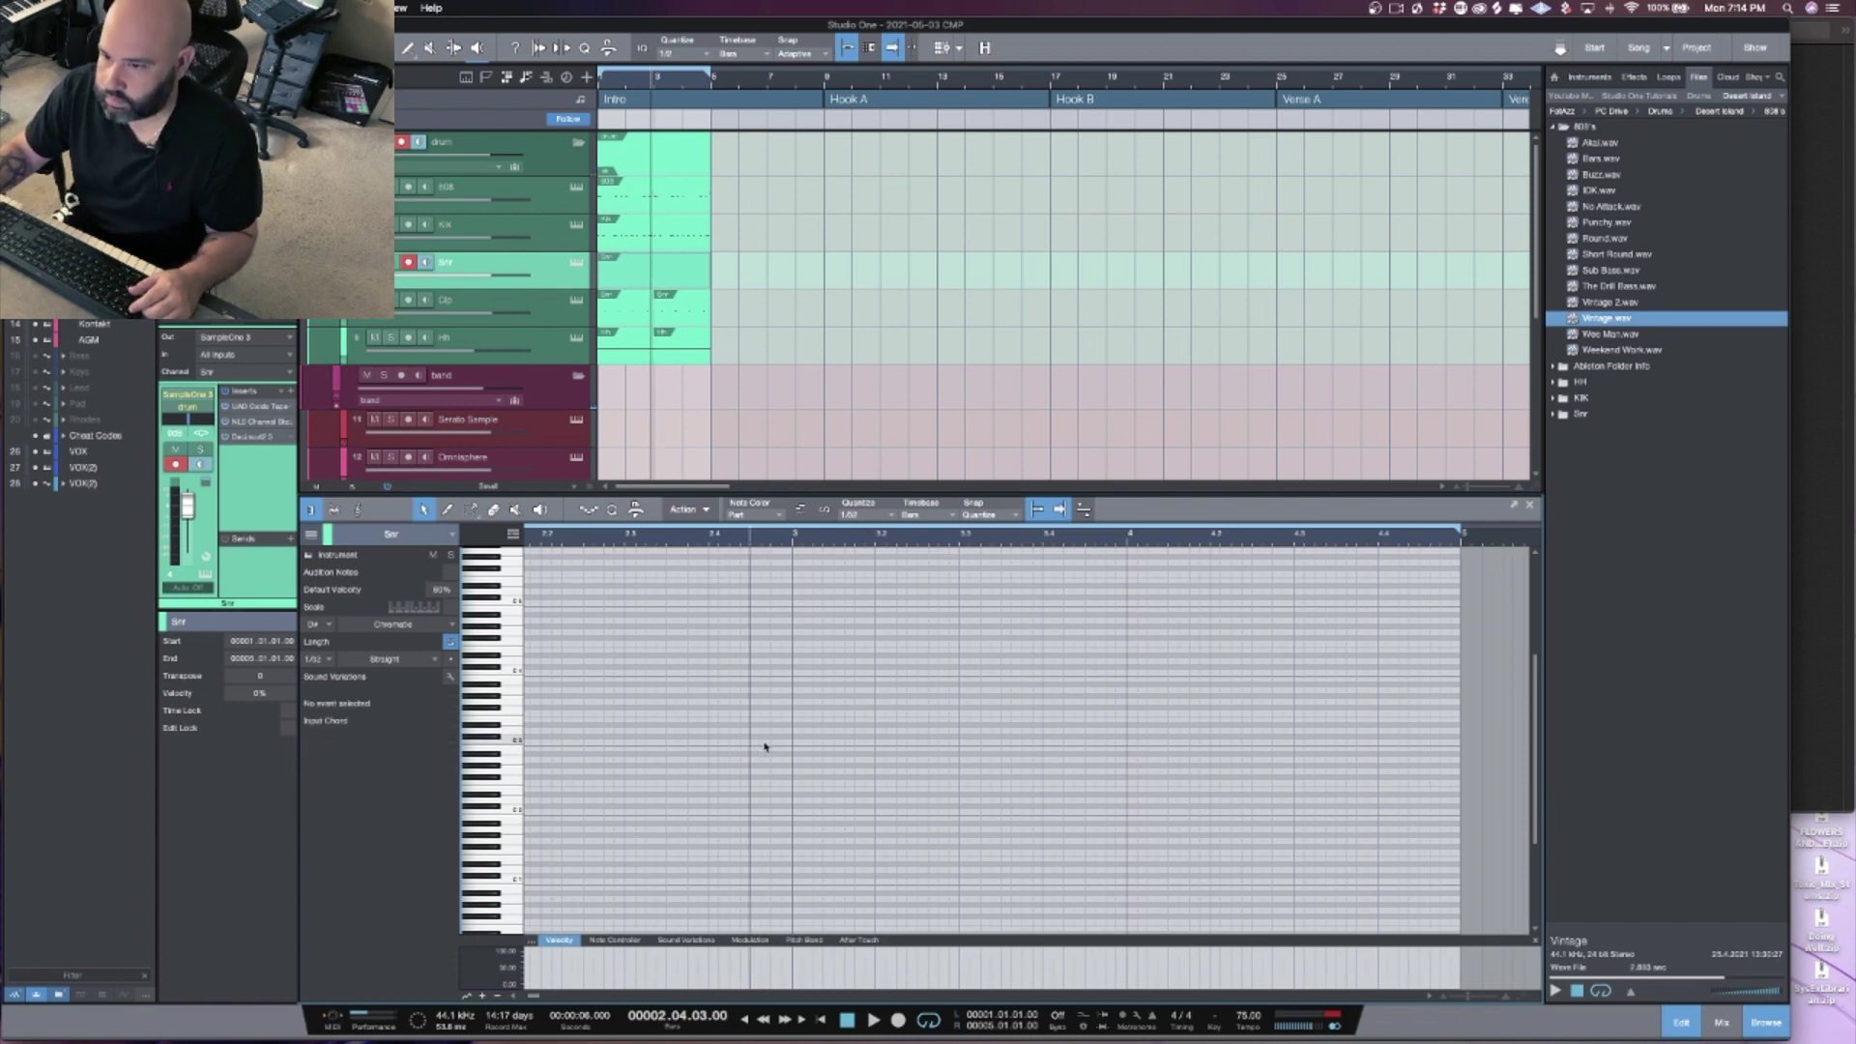
pyautogui.click(765, 744)
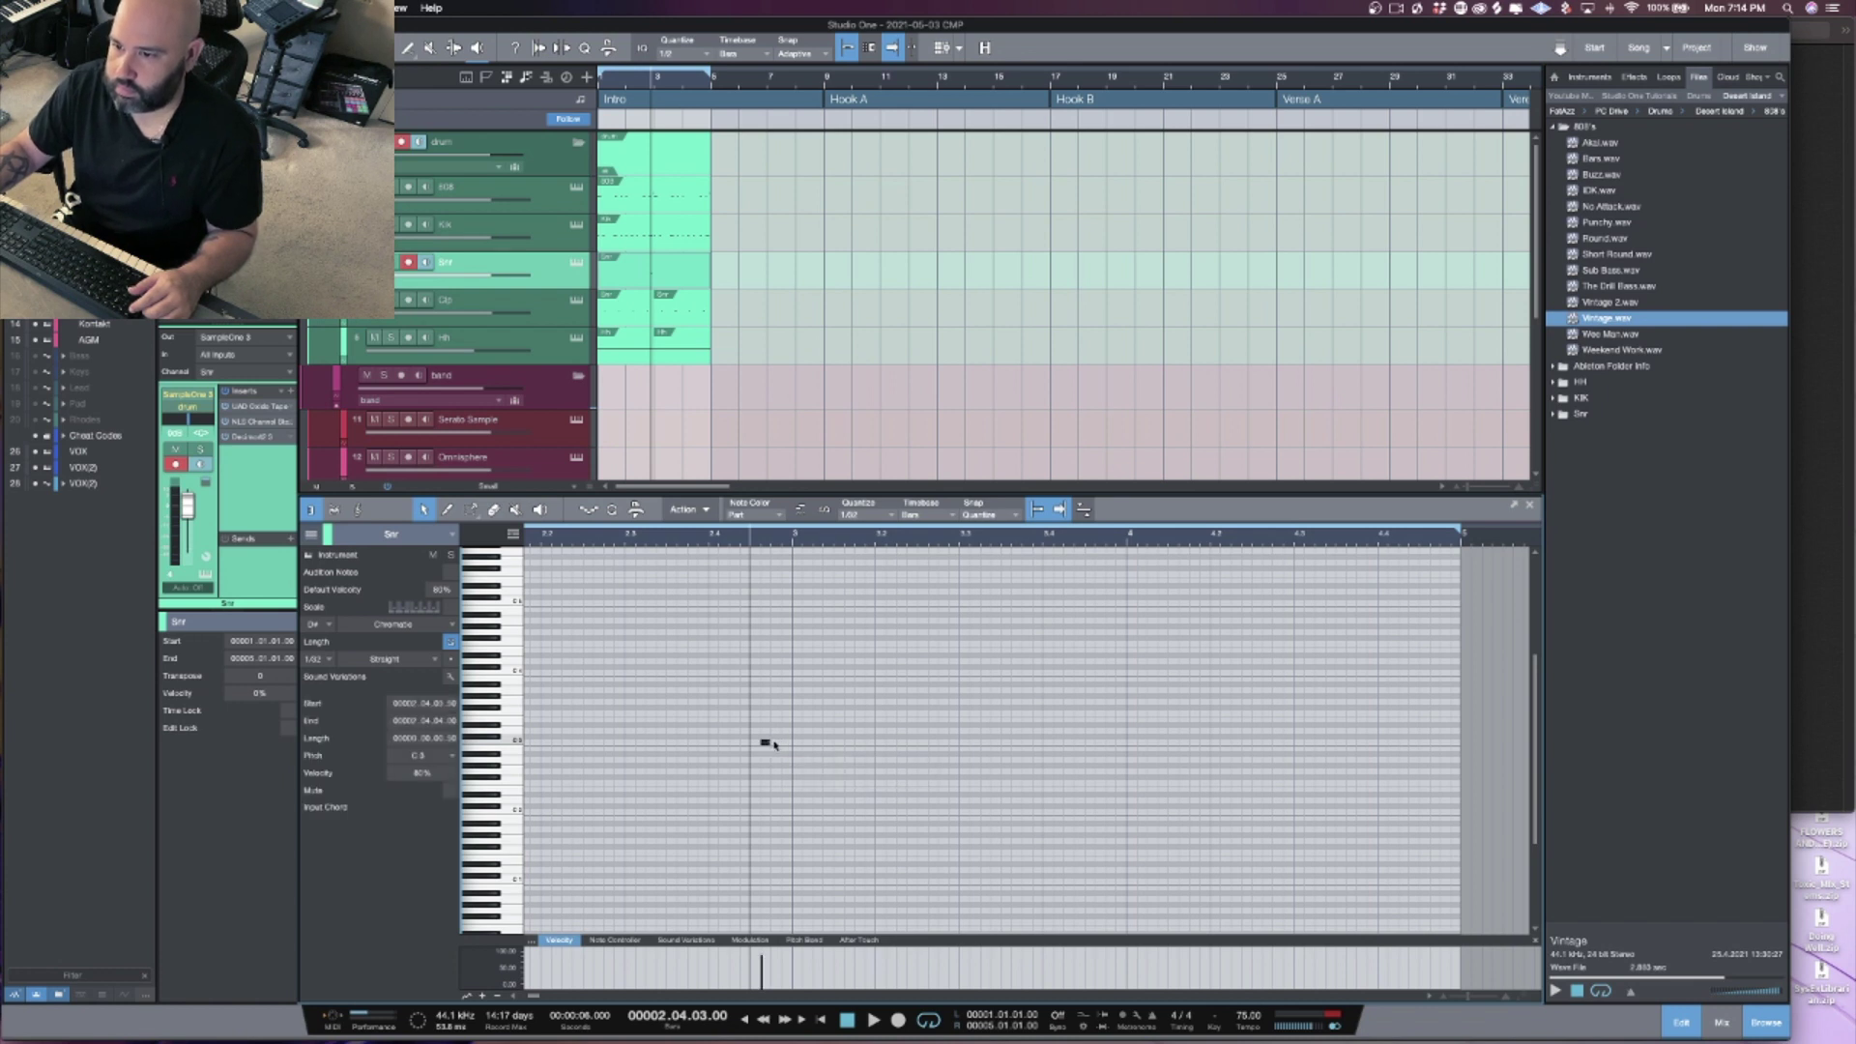
pyautogui.click(774, 744)
pyautogui.click(786, 744)
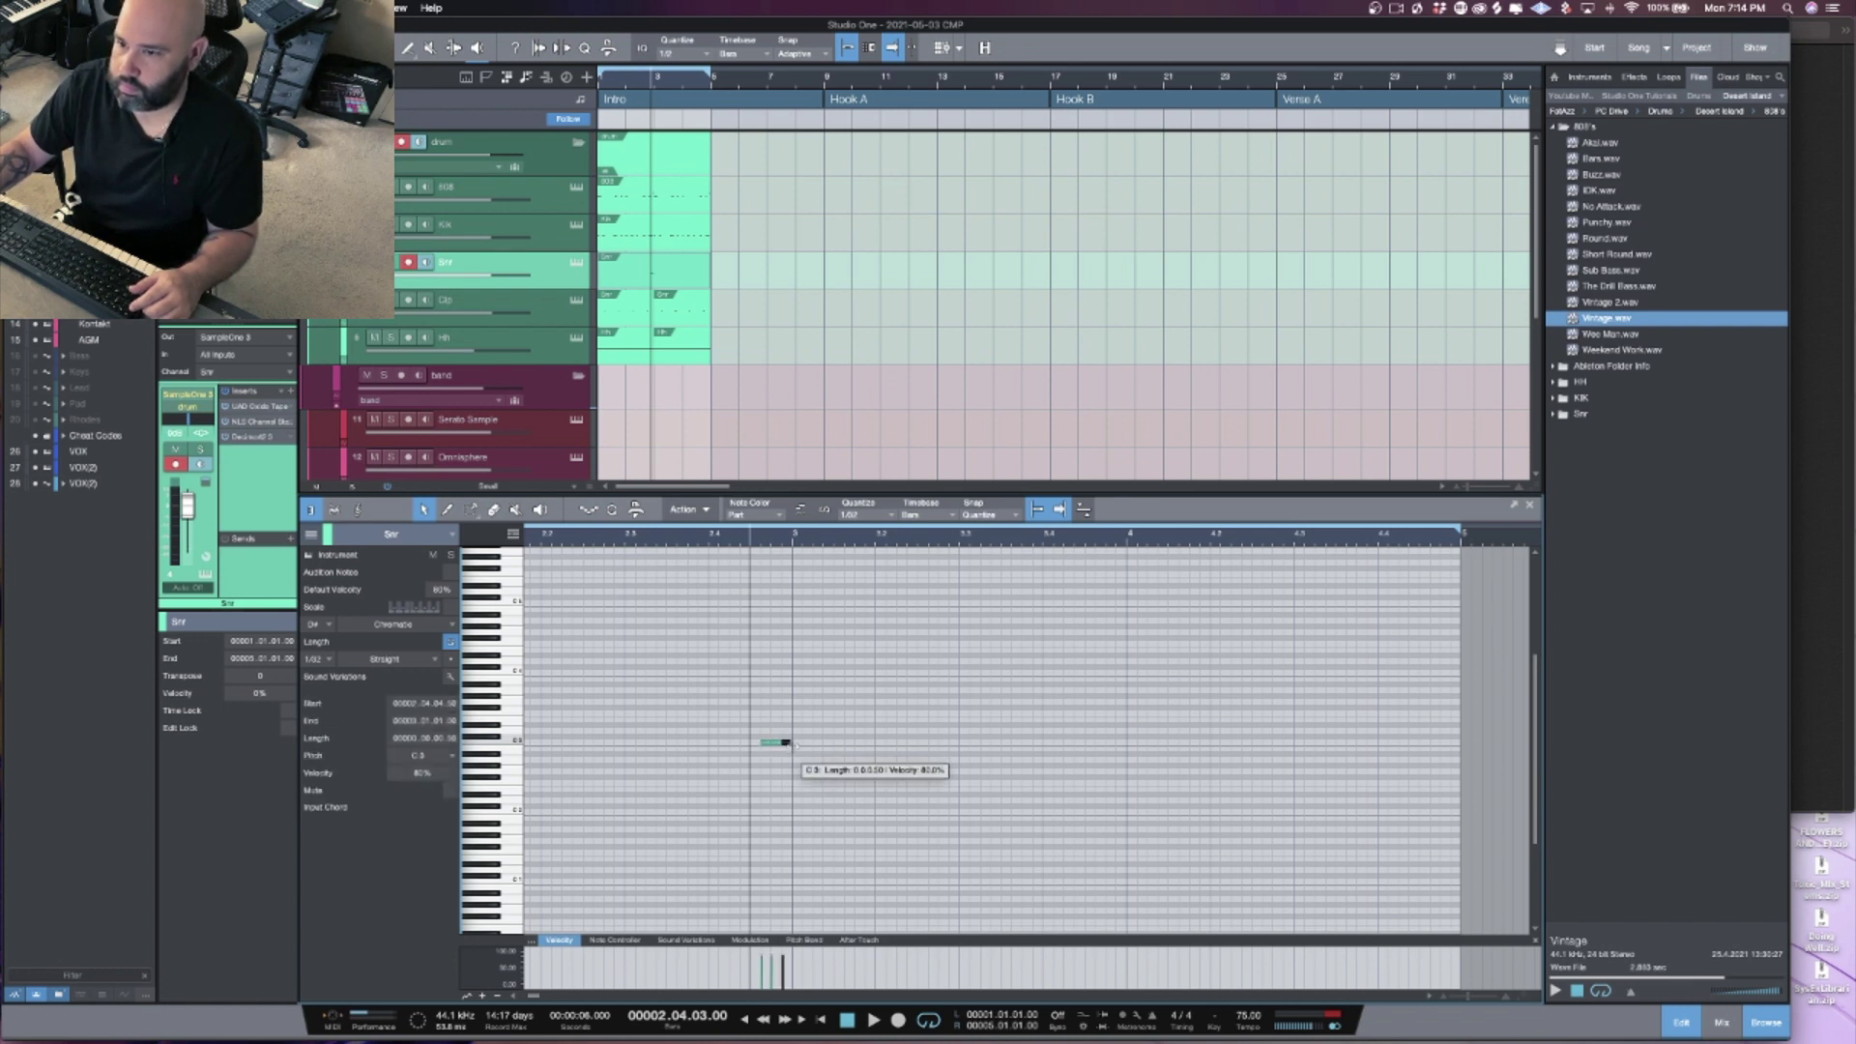
# Step: Check the snare roll against playback and shift its three notes one 1/32 step earlier
pyautogui.press('space')
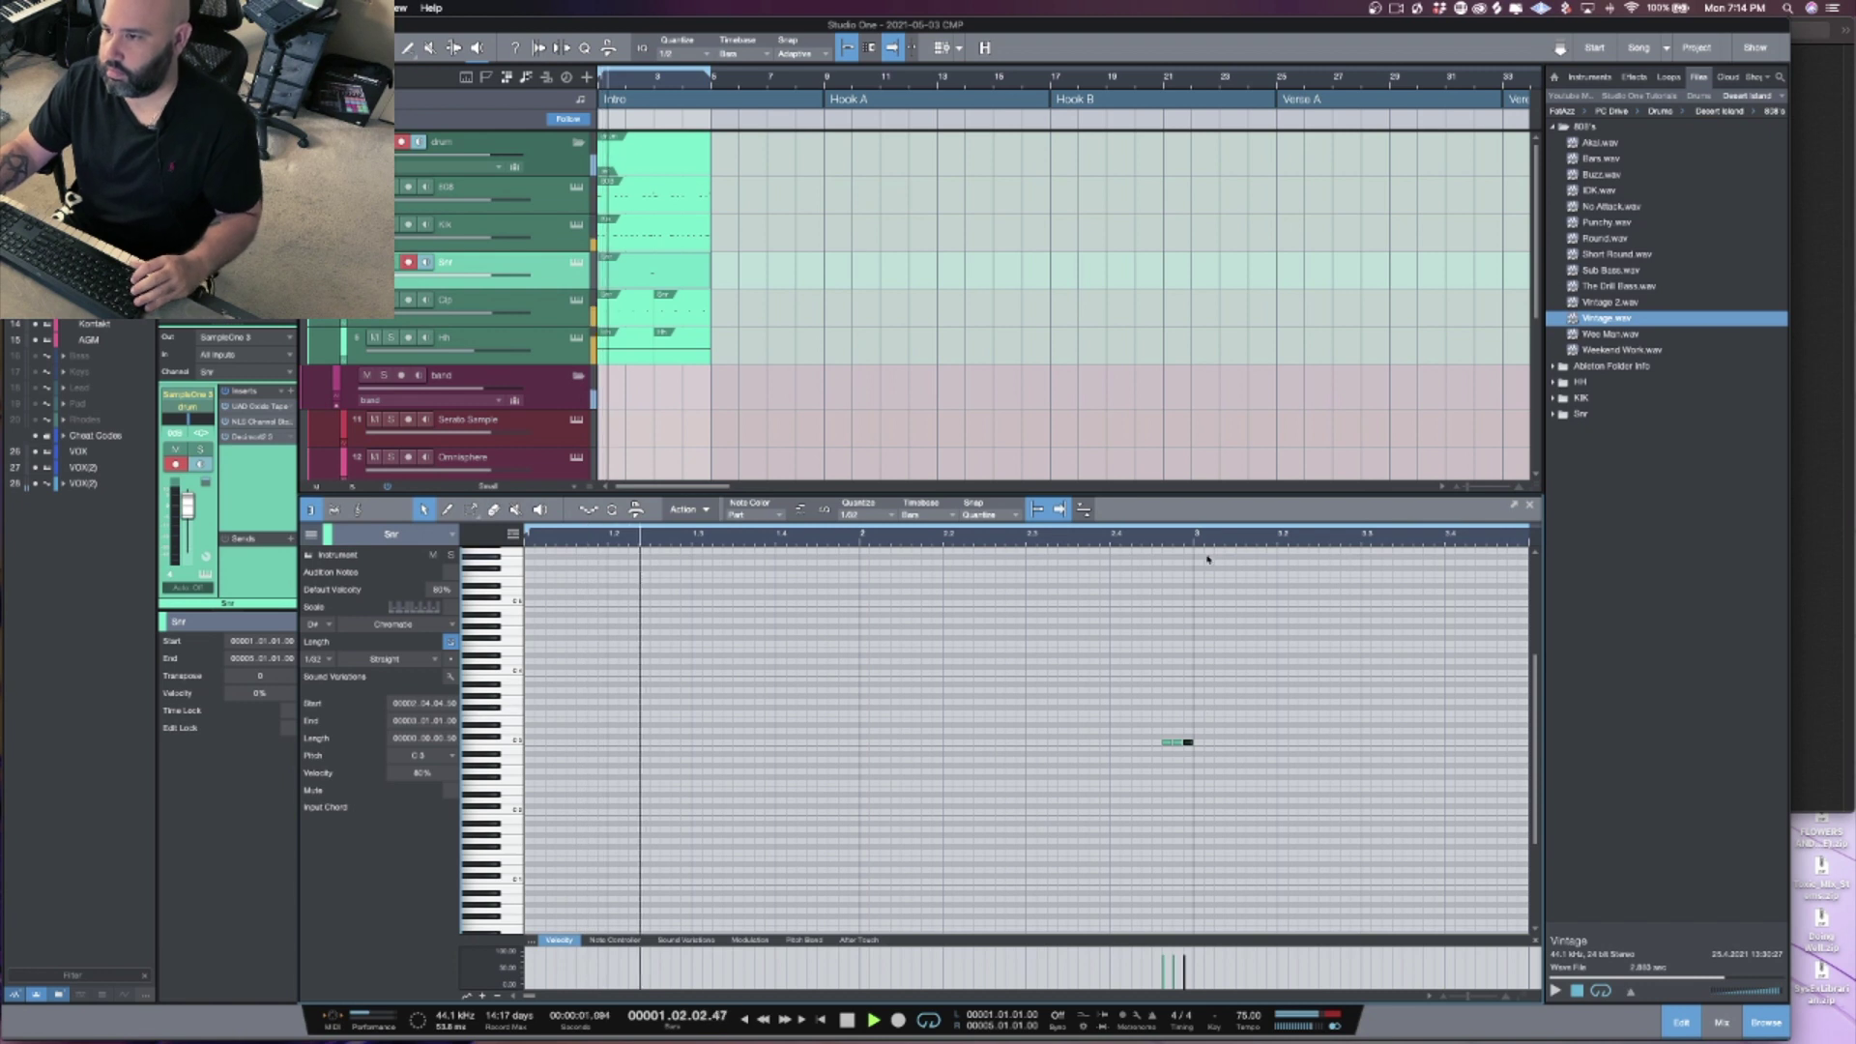
pyautogui.moveTo(1186, 536); pyautogui.dragTo(1144, 534)
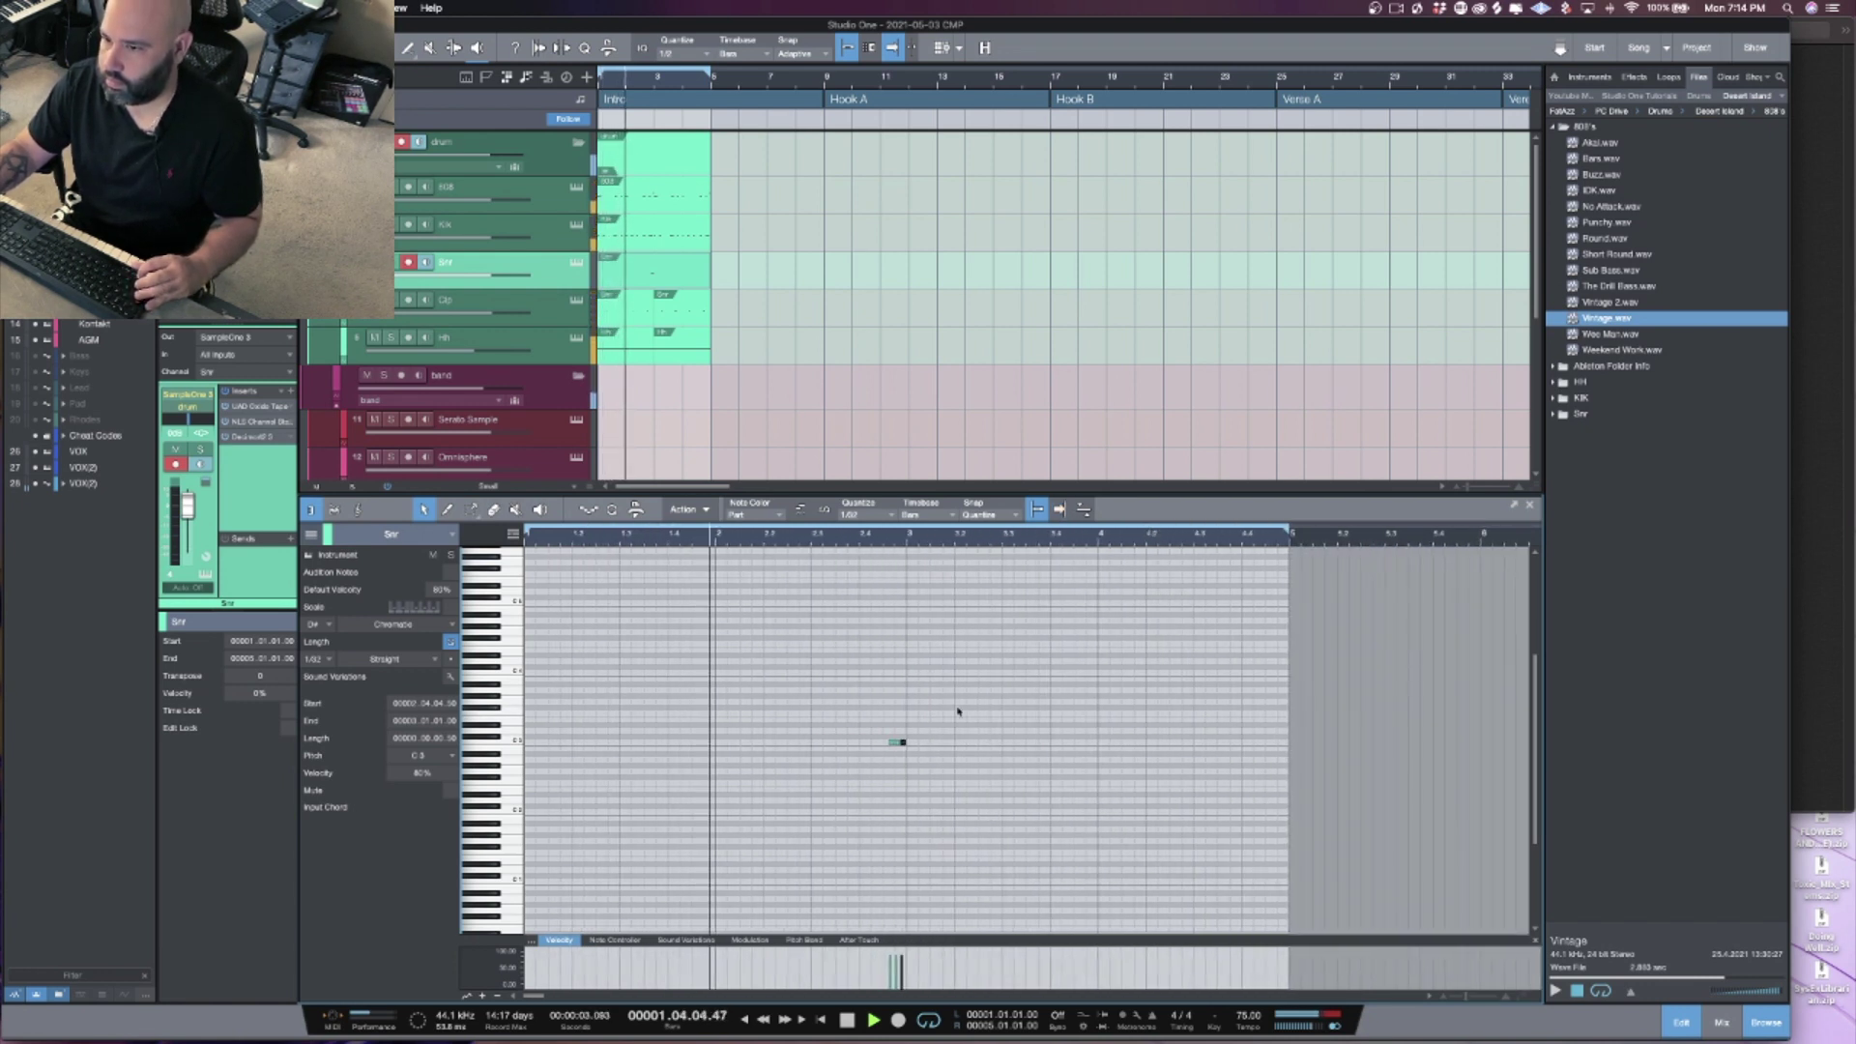
pyautogui.scroll(3, 895, 558)
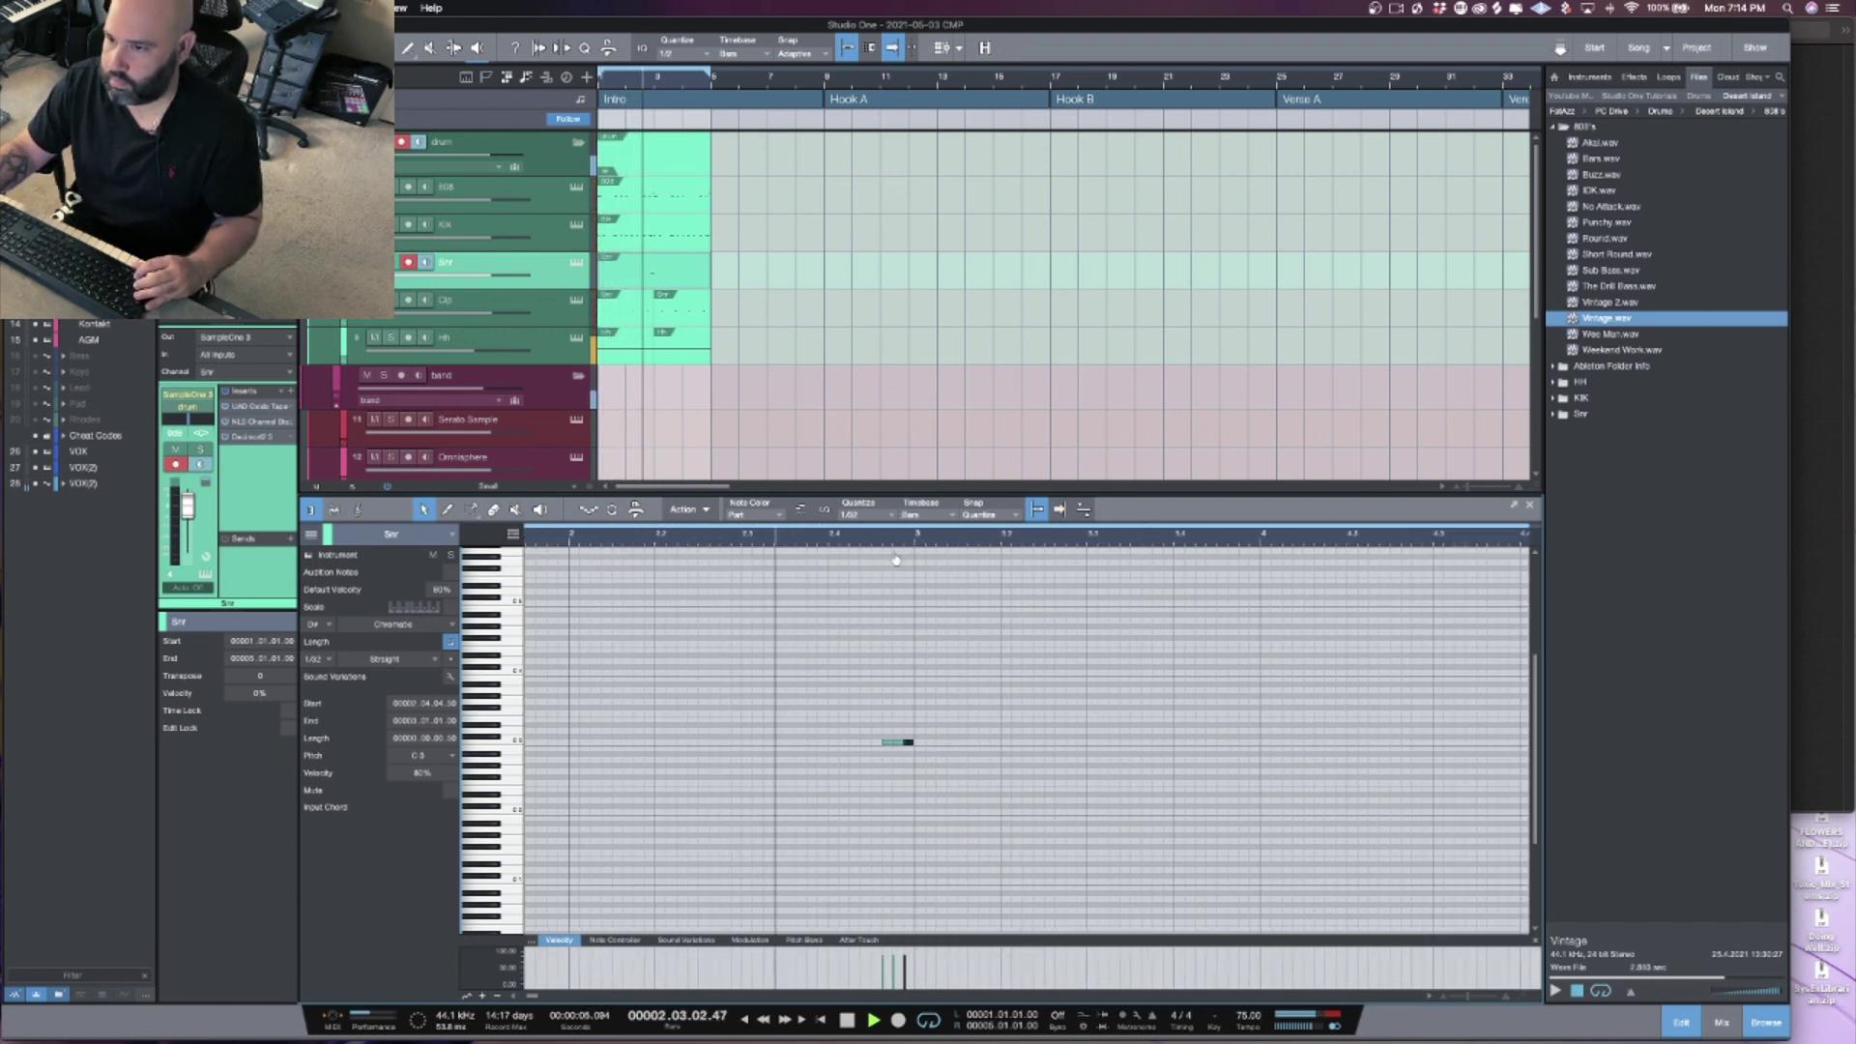
pyautogui.moveTo(896, 558); pyautogui.dragTo(899, 562)
pyautogui.press('space')
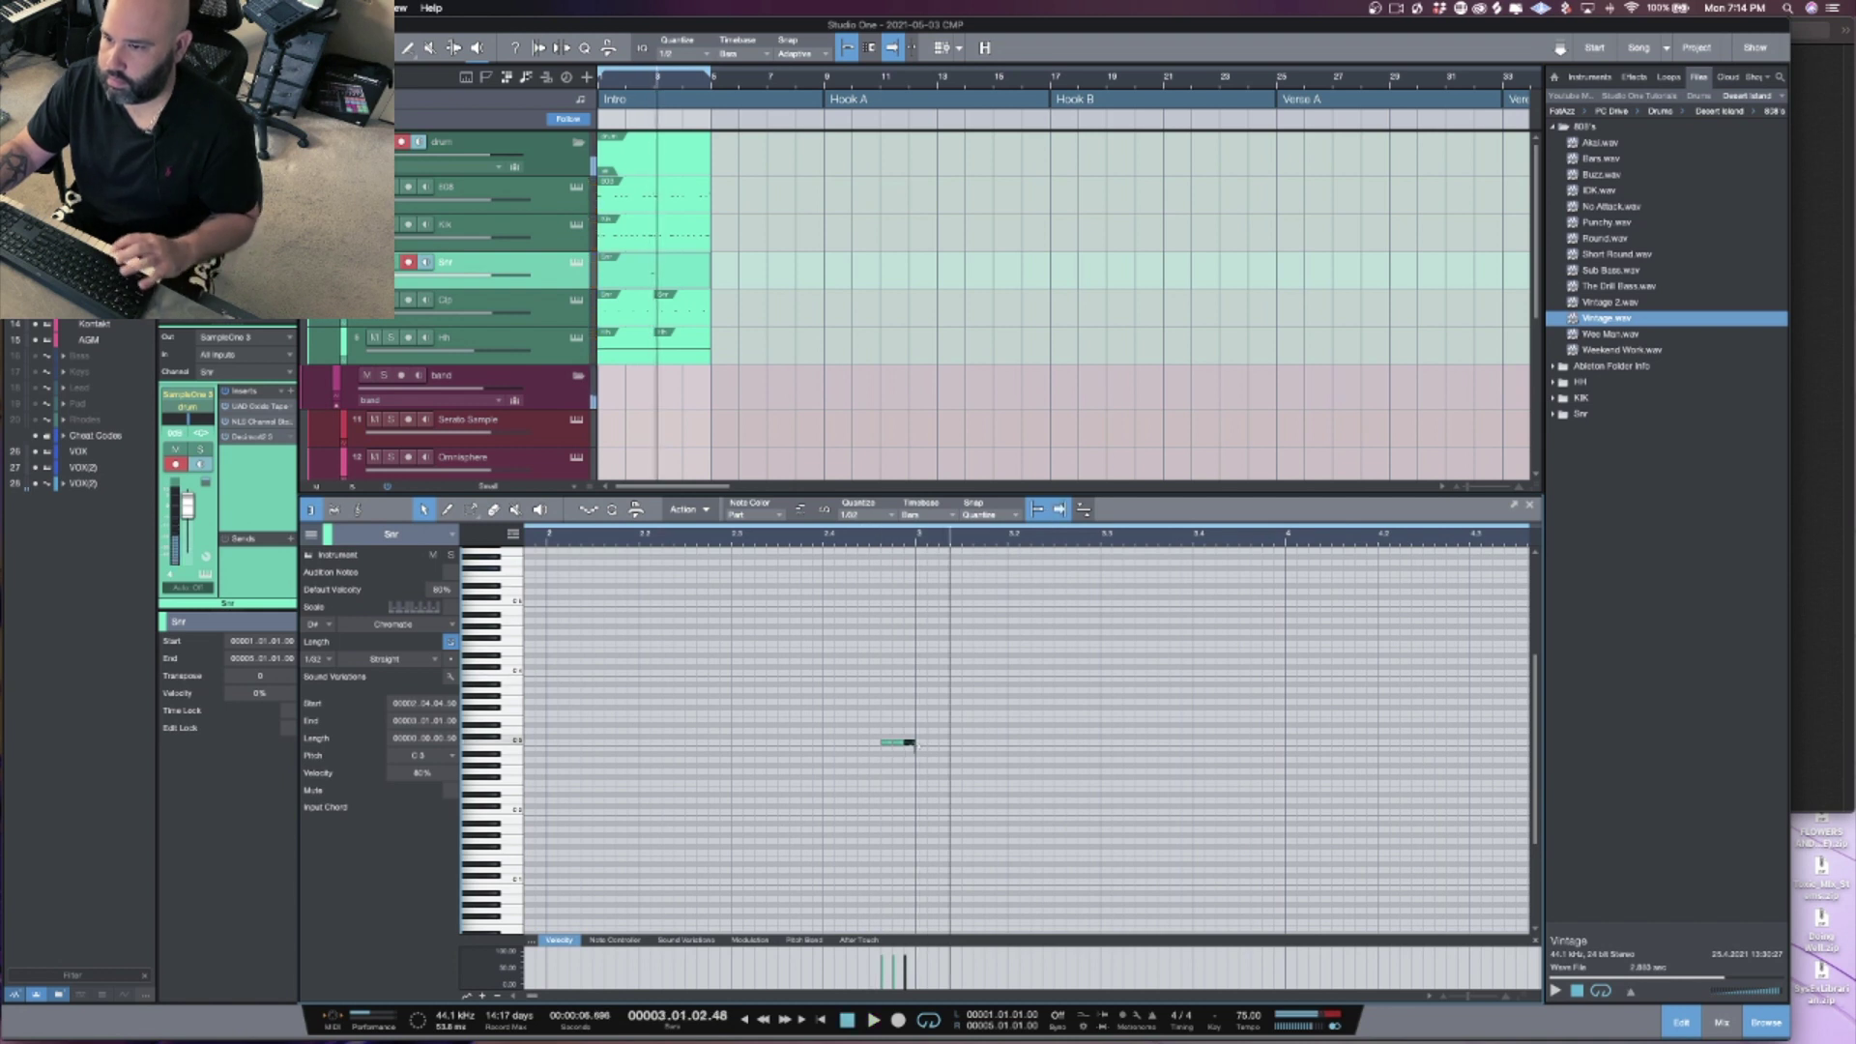
pyautogui.press('space')
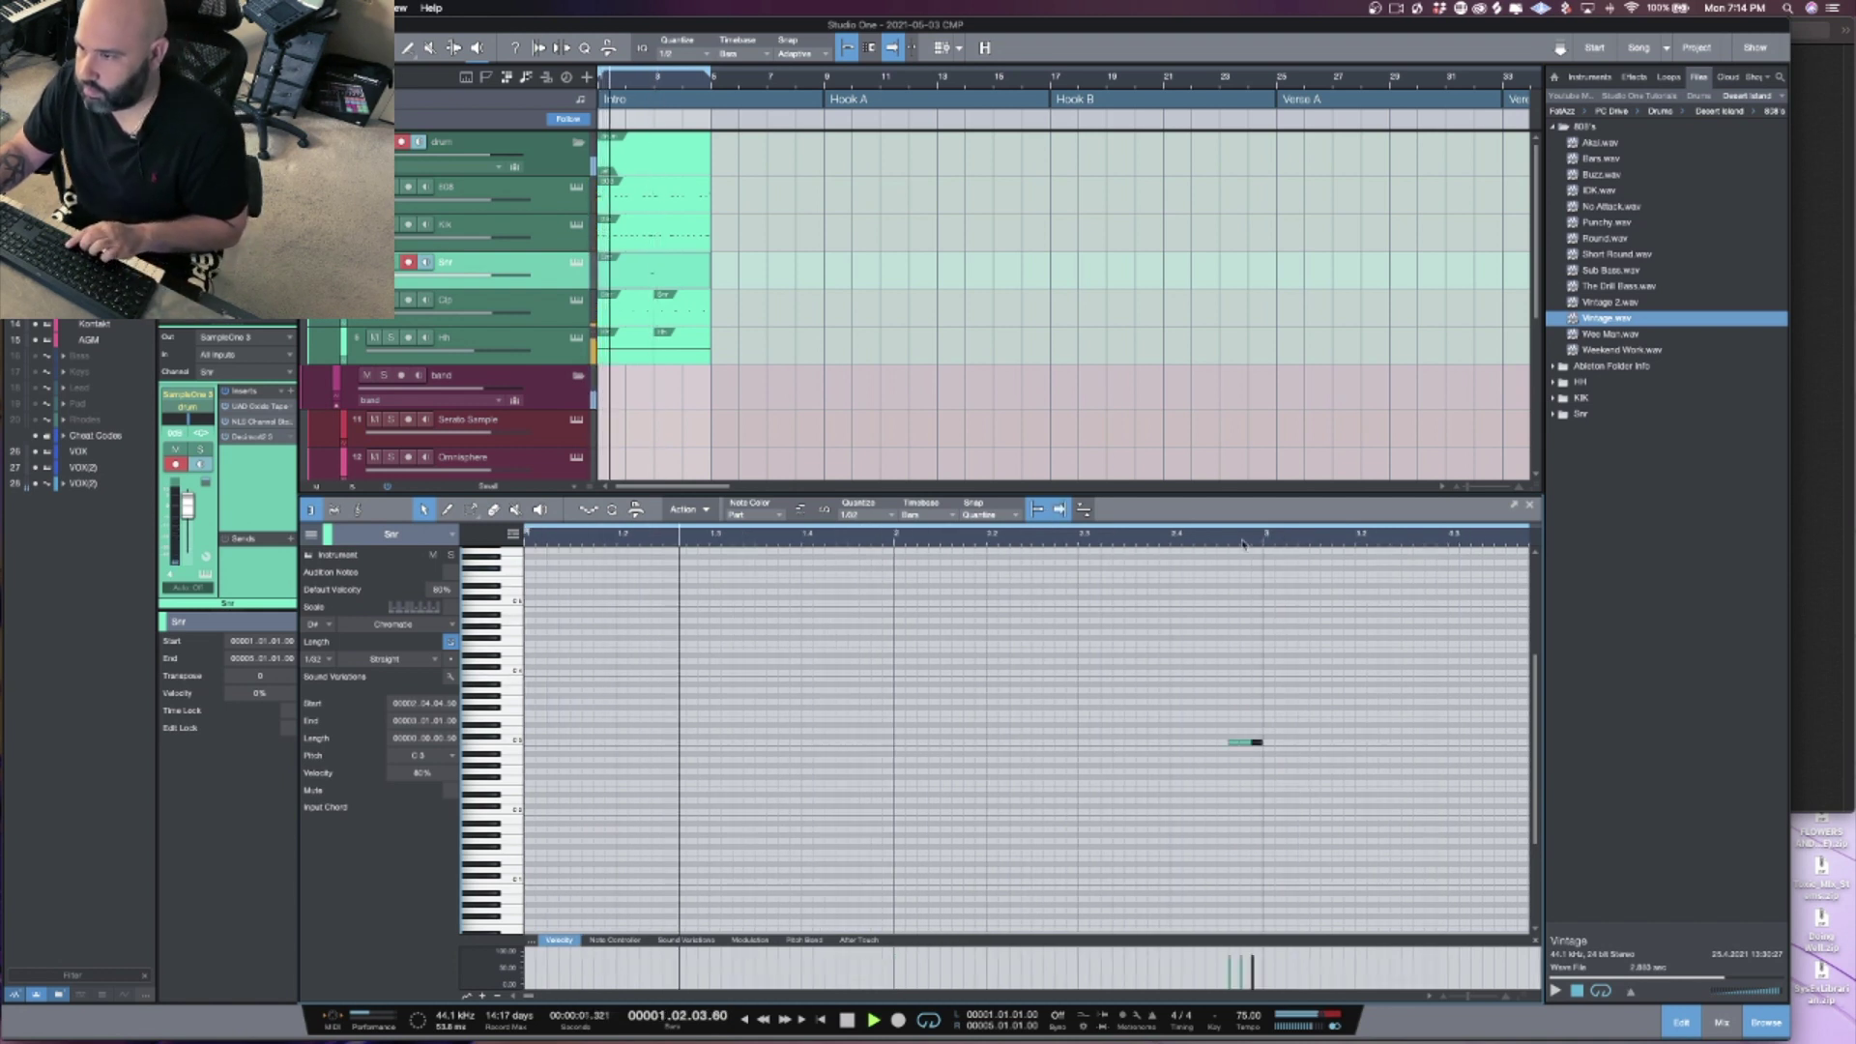
pyautogui.scroll(3, 1242, 544)
pyautogui.click(1316, 753)
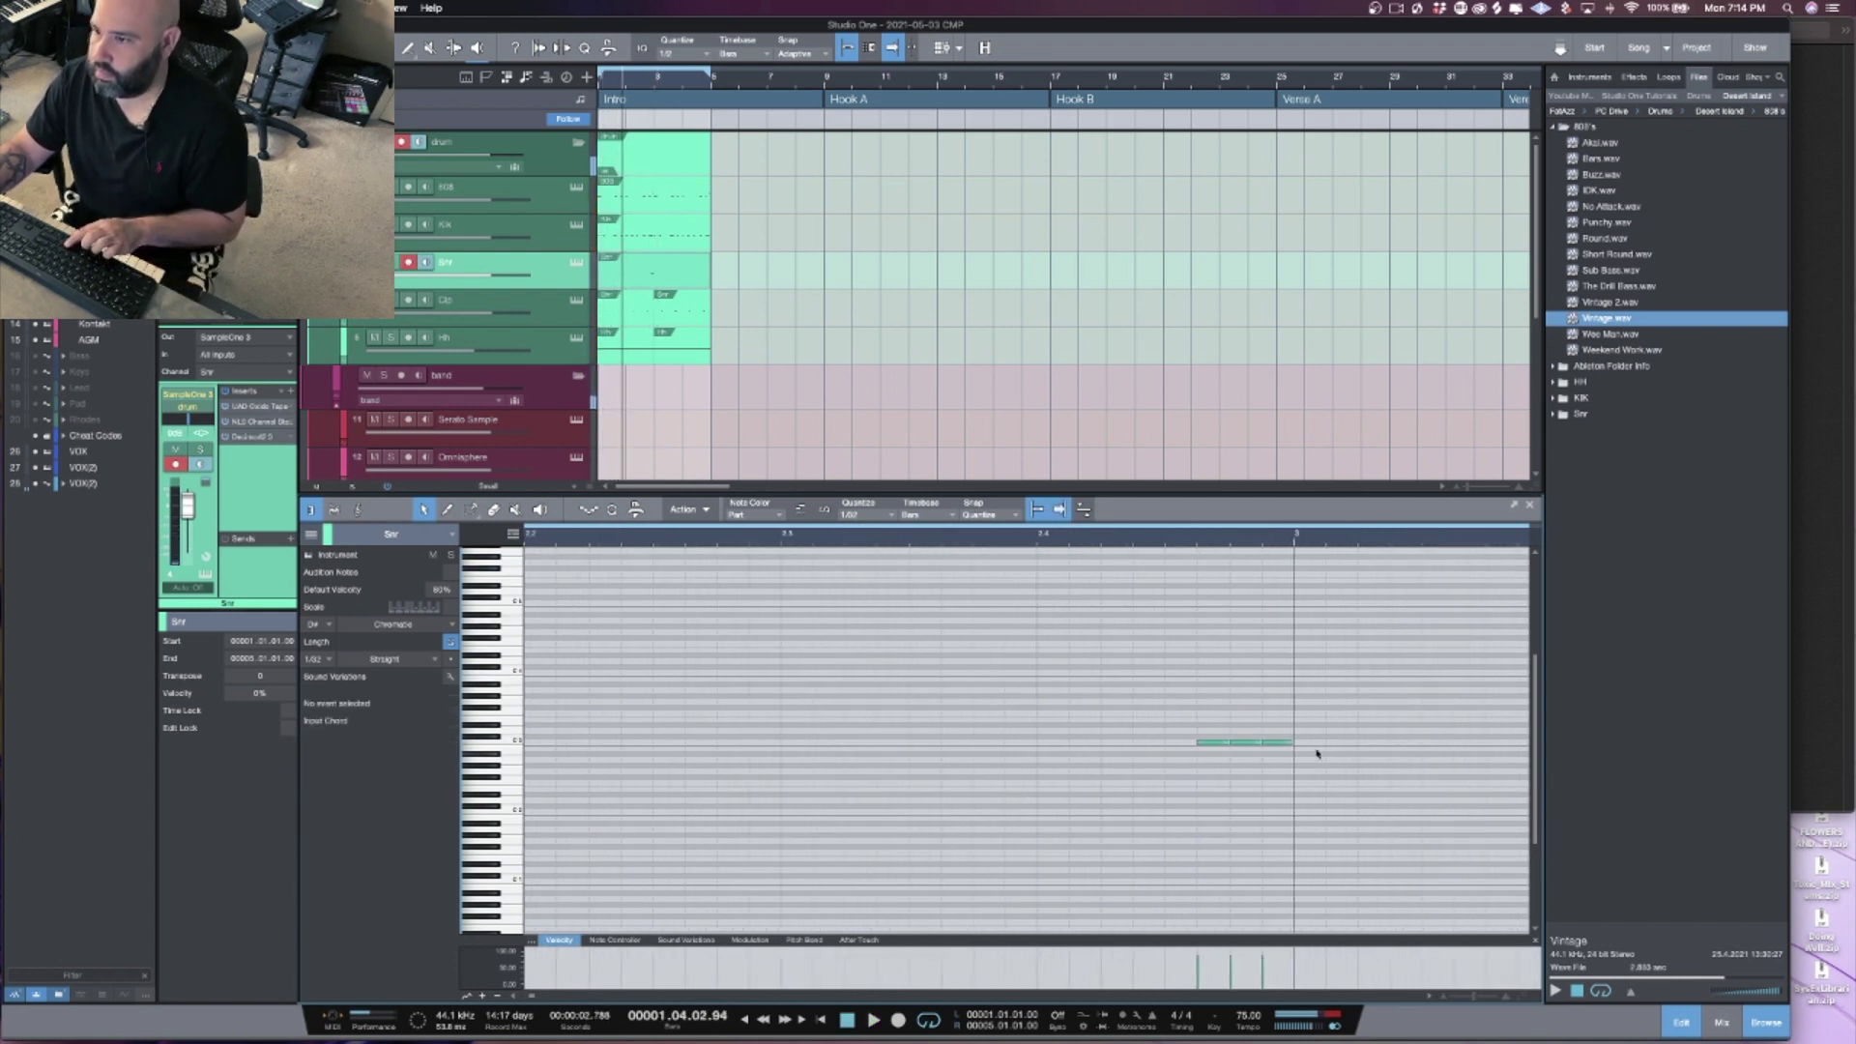
pyautogui.click(1201, 743)
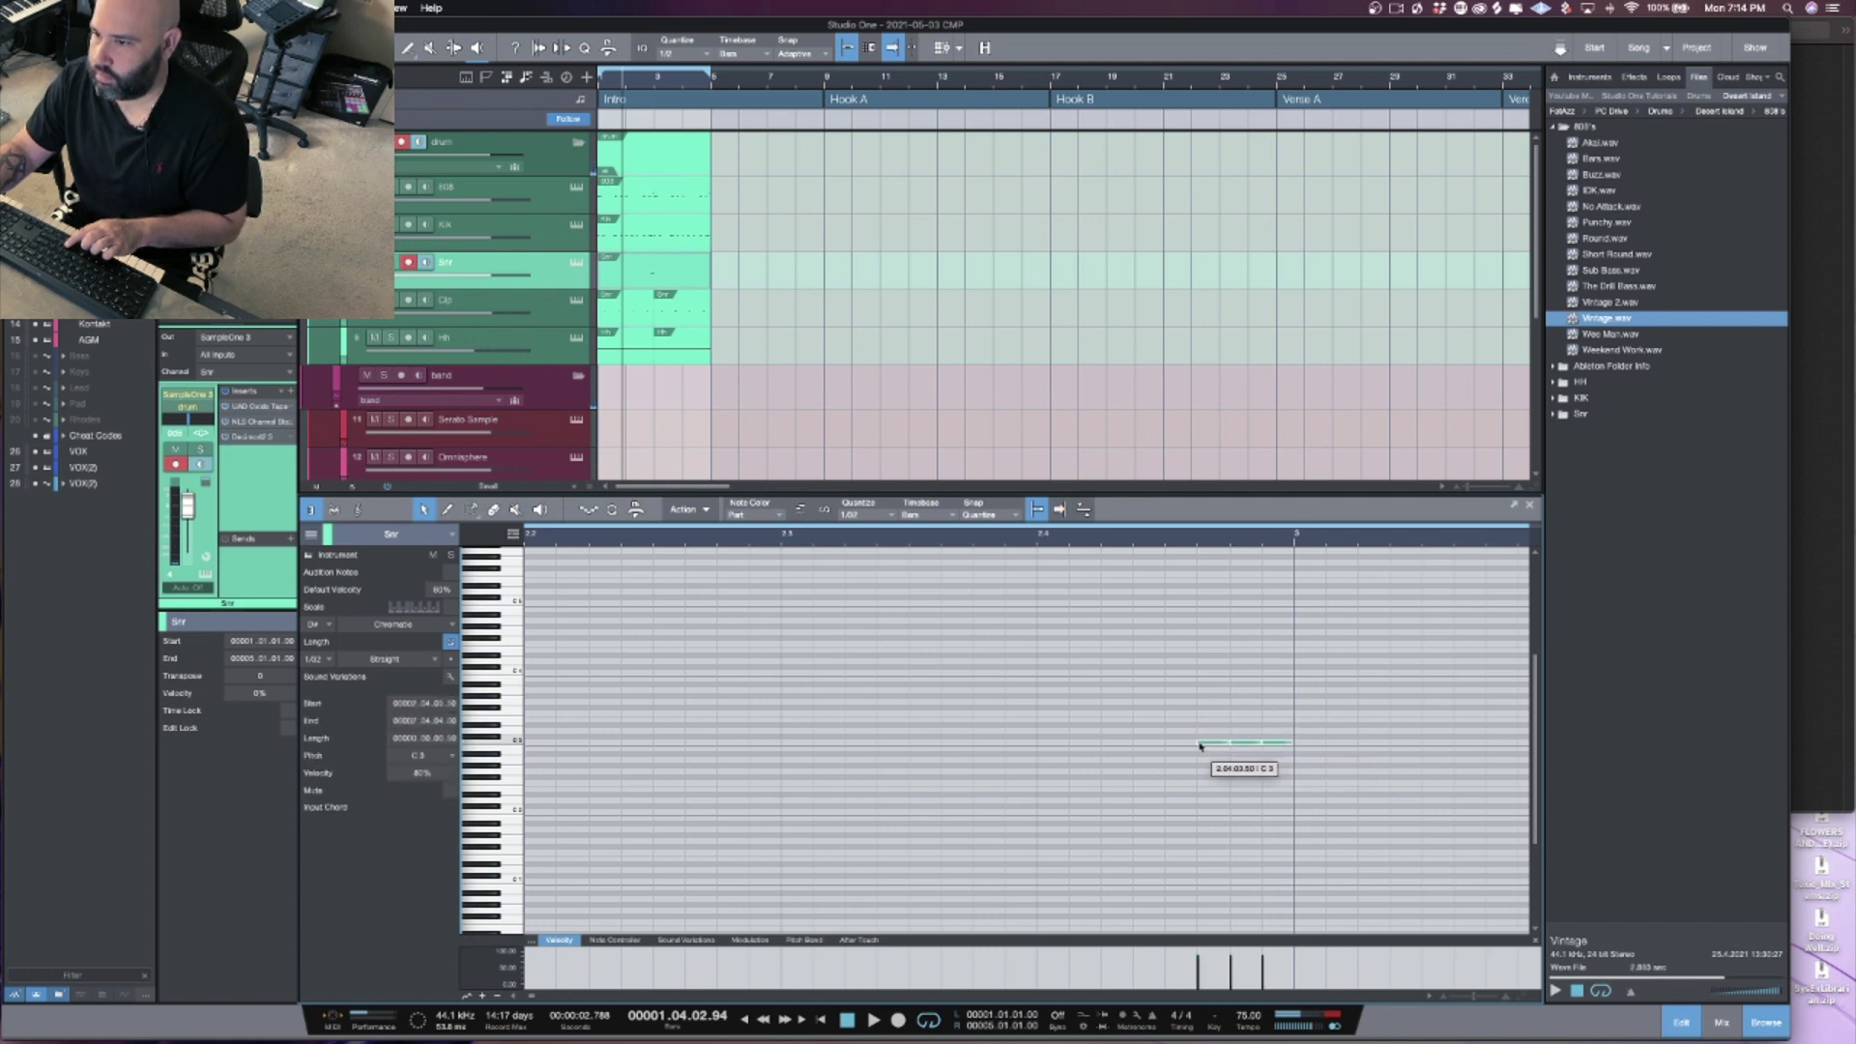
pyautogui.moveTo(1200, 744); pyautogui.dragTo(1193, 745)
# Step: Play the beat, set the note quantize to 1/16 and add a snare note at 1.2.4
pyautogui.press('space')
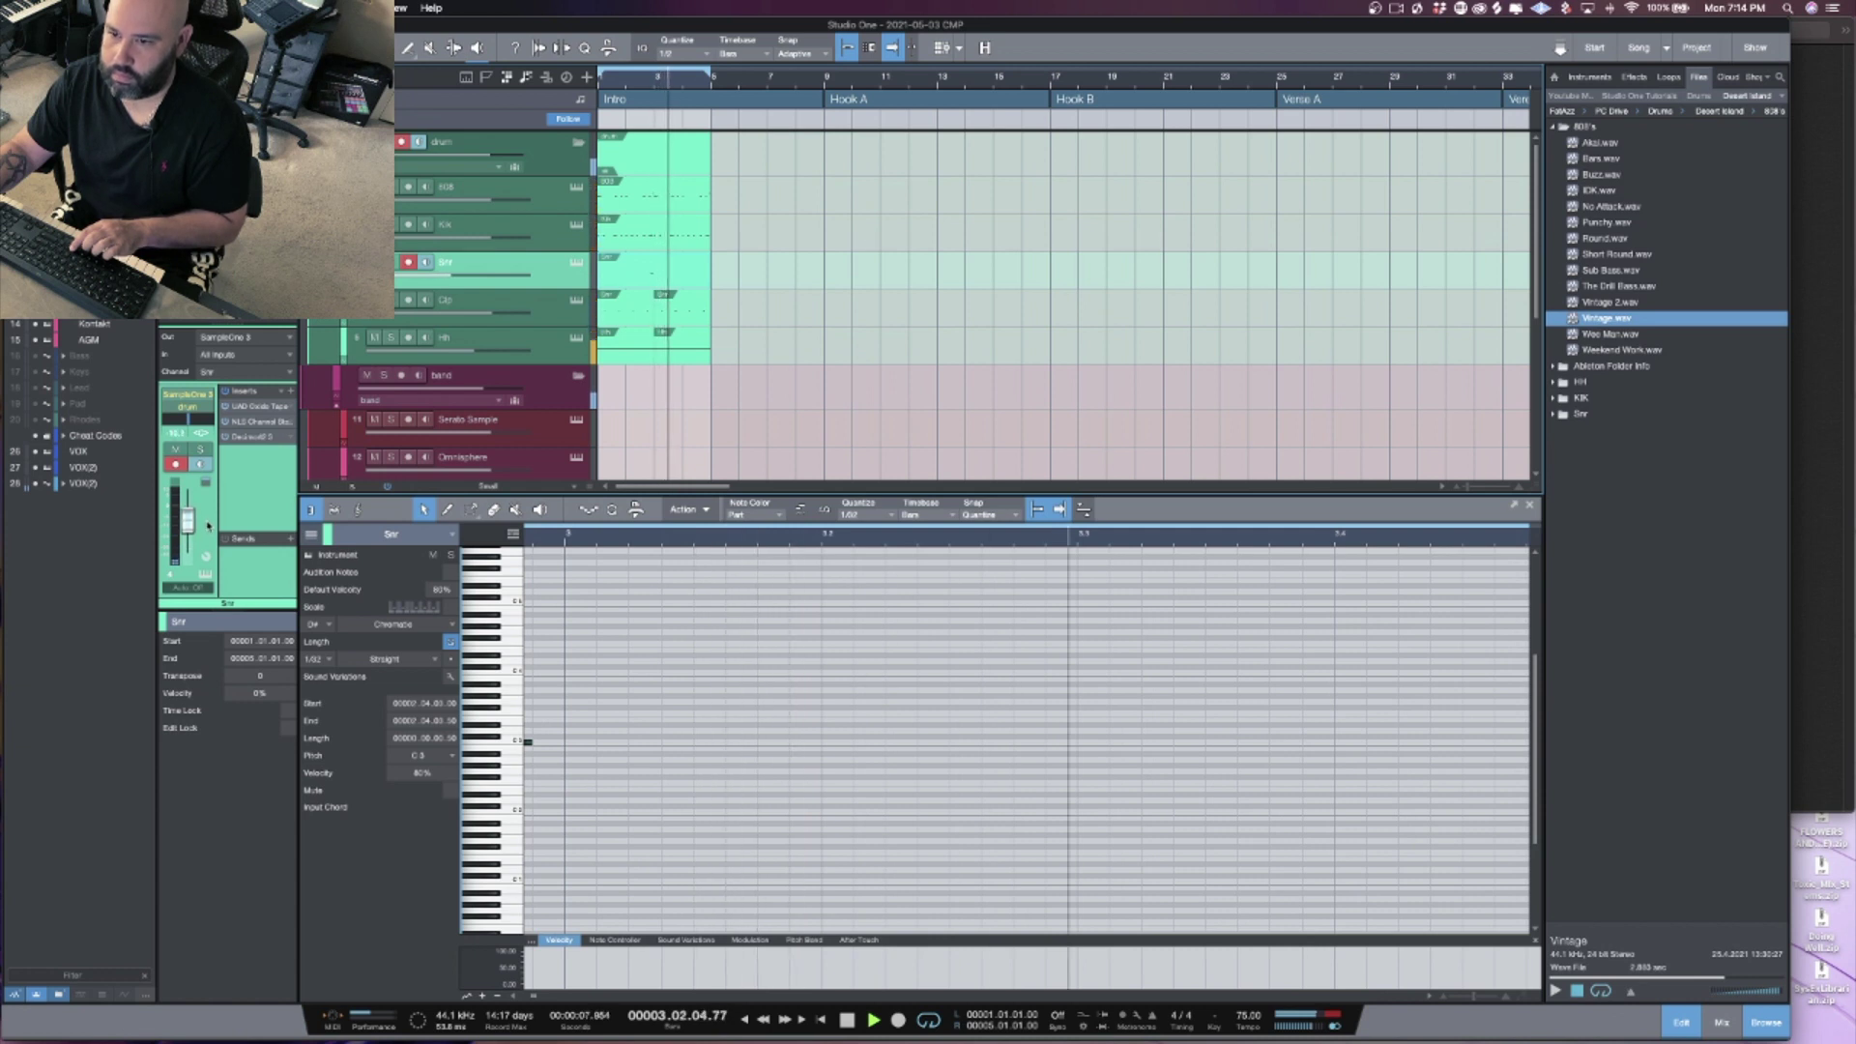
pyautogui.press(',')
pyautogui.press(',')
pyautogui.press(',')
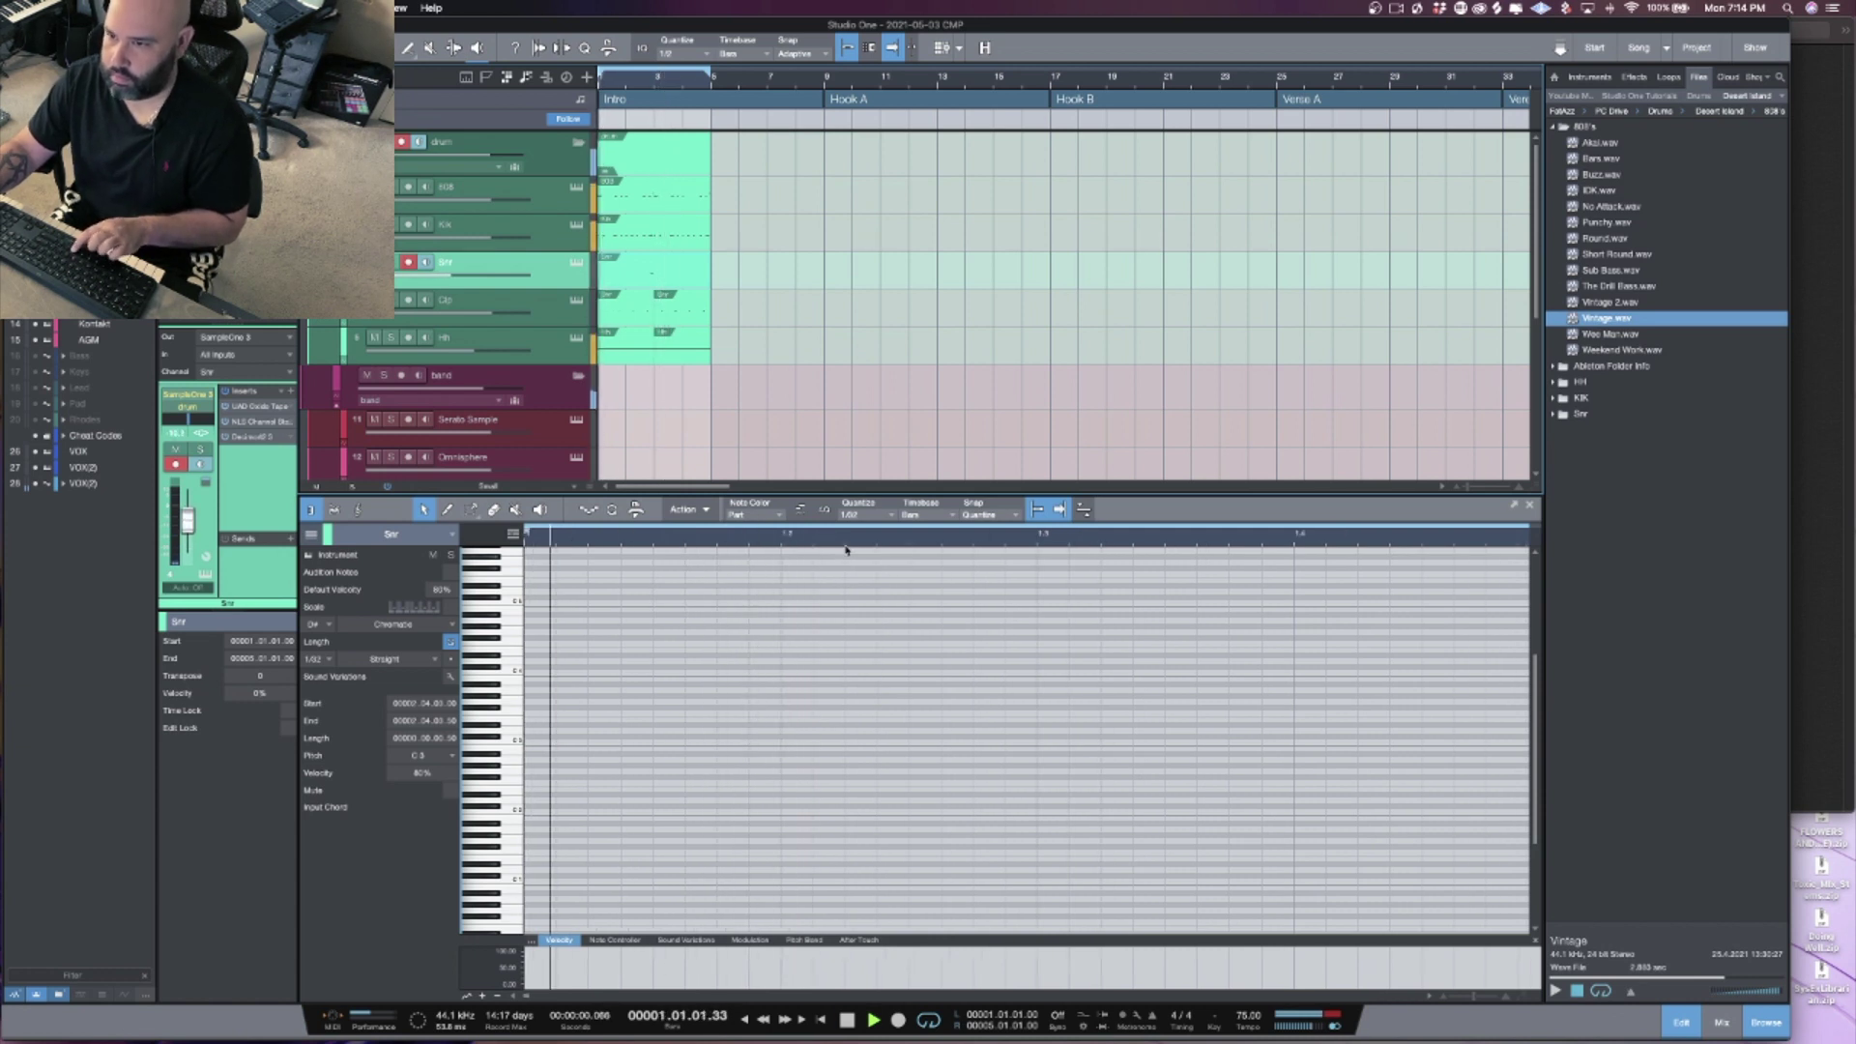
pyautogui.click(865, 514)
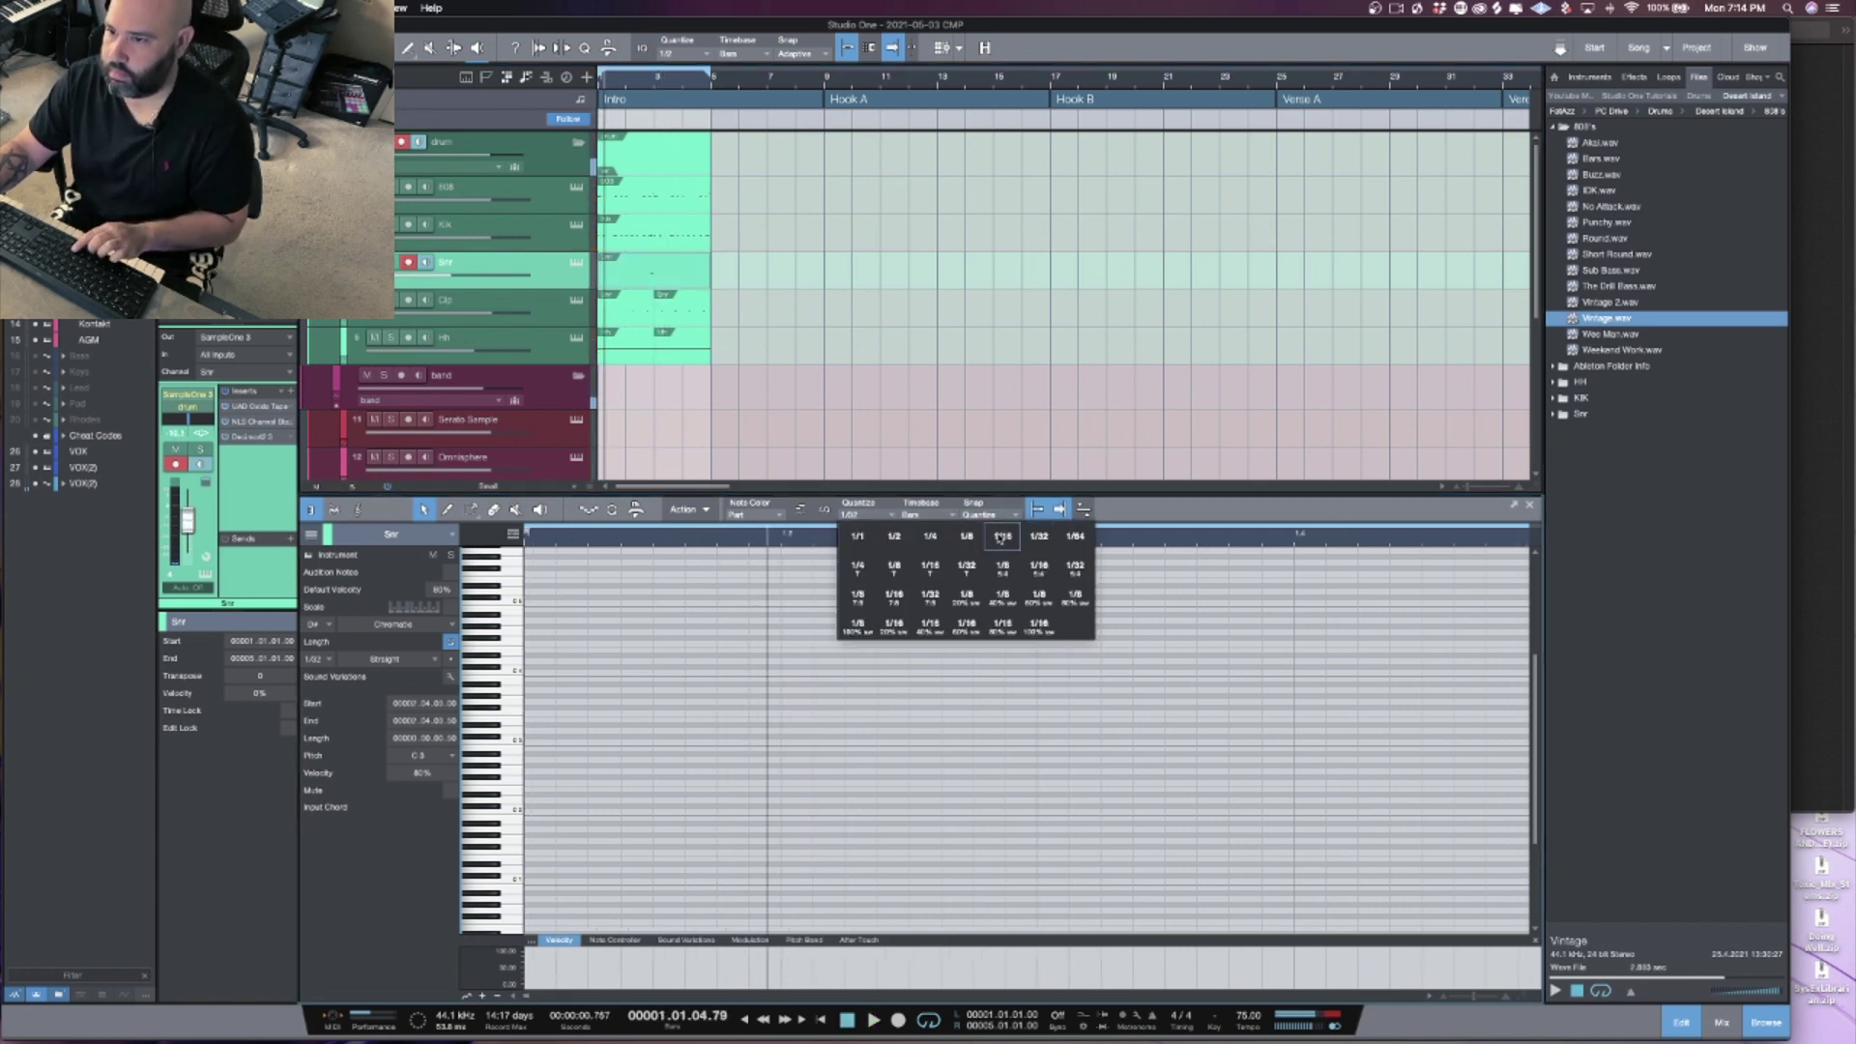
pyautogui.click(1002, 537)
pyautogui.moveTo(736, 543); pyautogui.dragTo(727, 524)
pyautogui.press(',')
pyautogui.press('space')
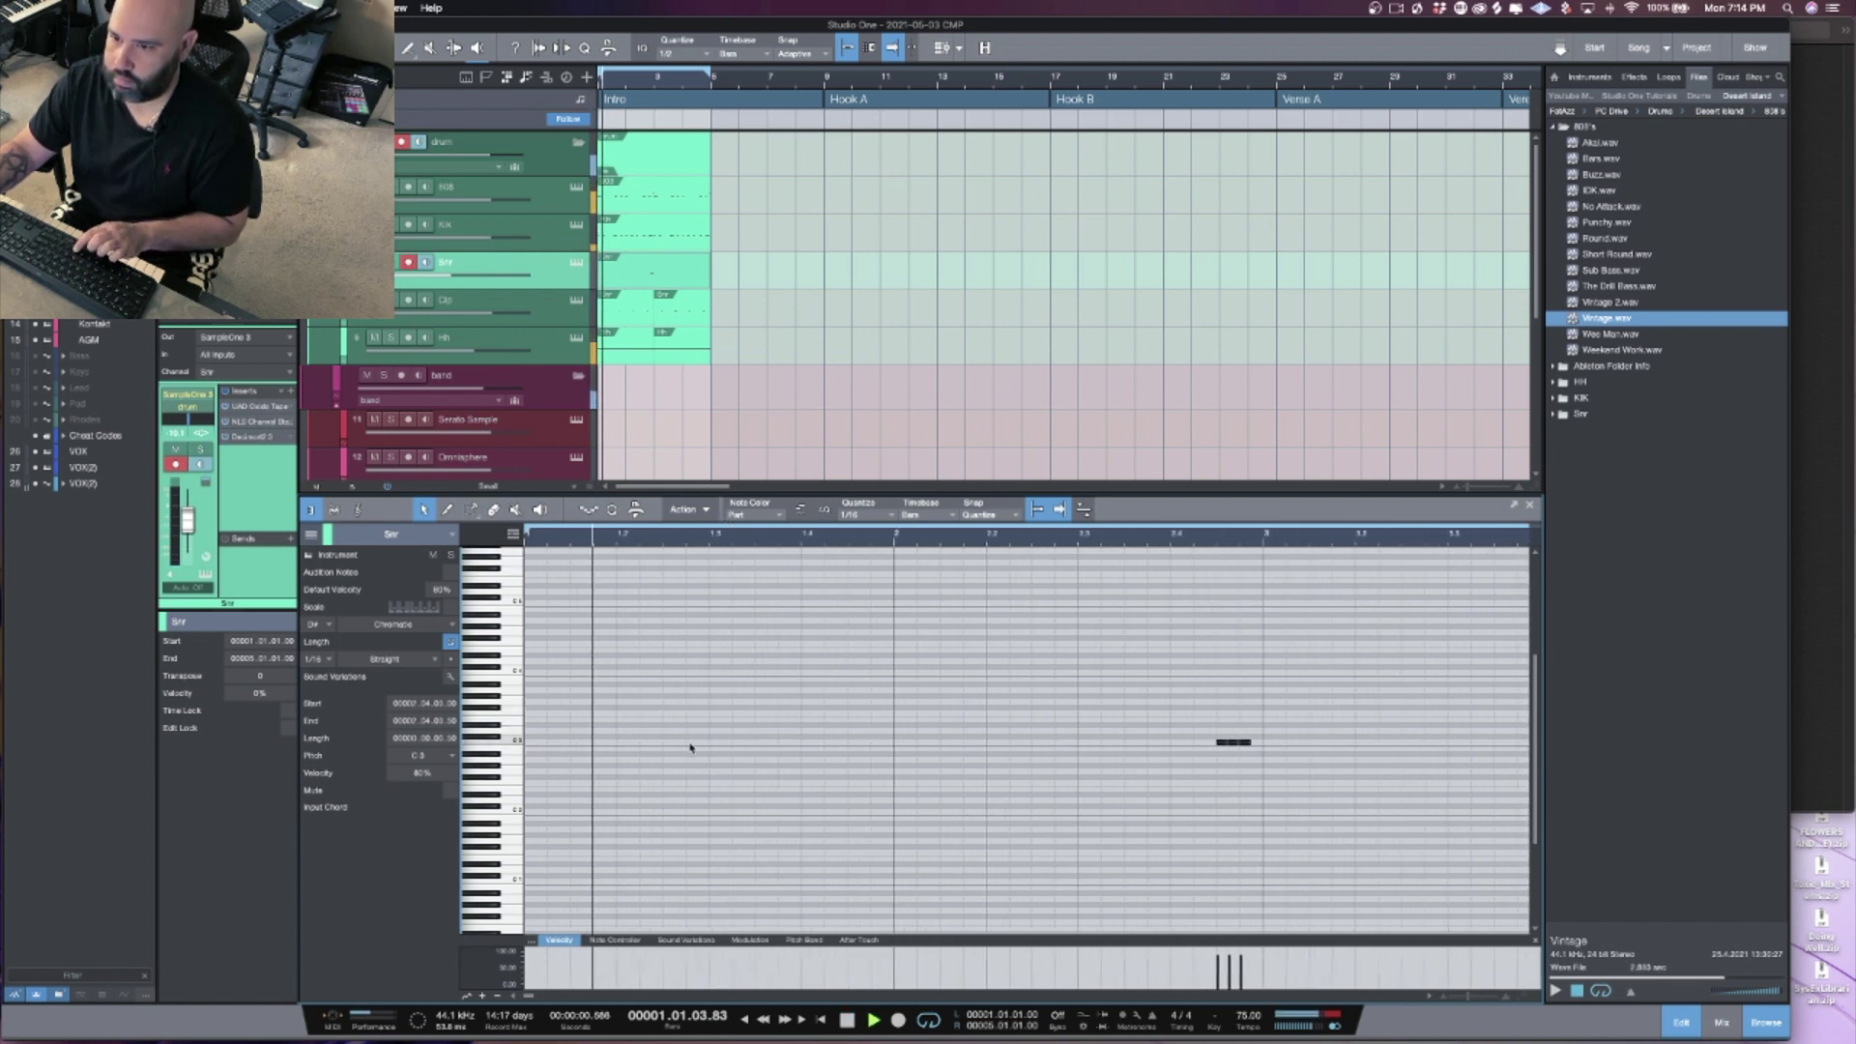
pyautogui.press('space')
pyautogui.click(696, 745)
pyautogui.click(696, 744)
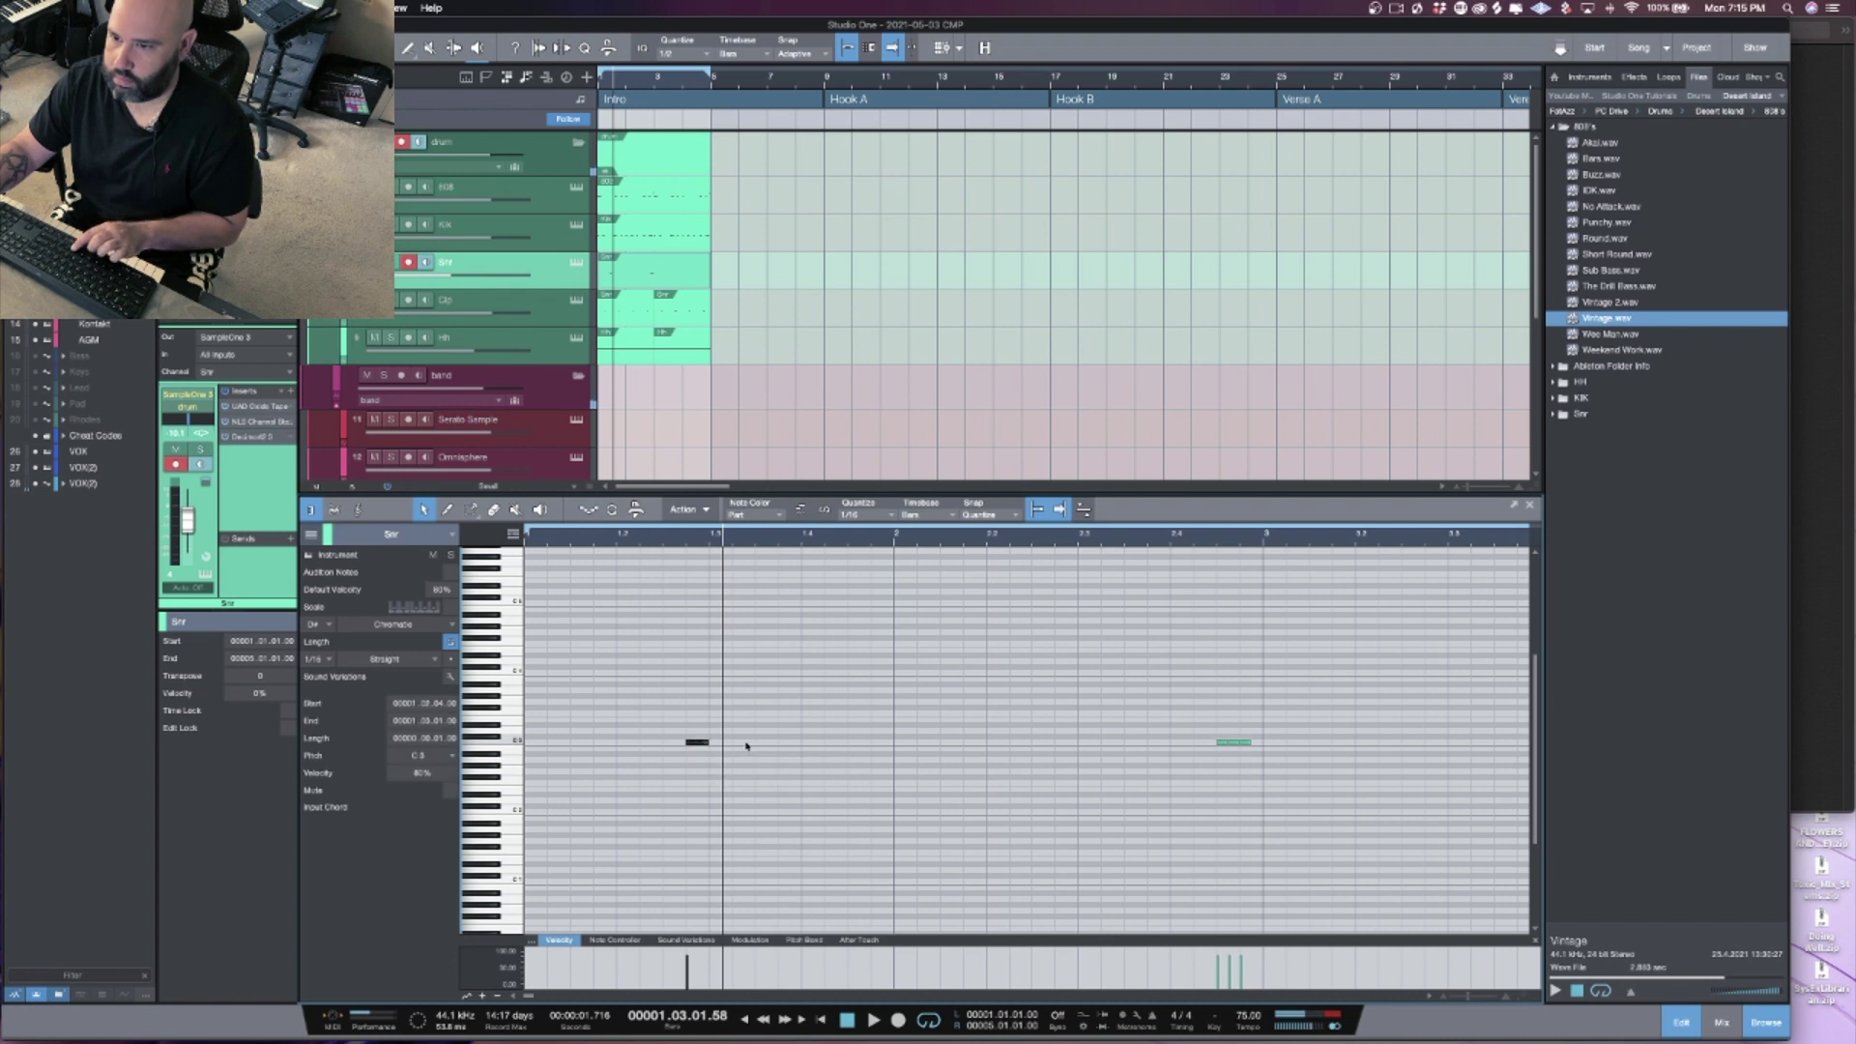
# Step: Listen to the snare pattern, shorten the Snr part to one and a half bars and duplicate it at bar 3
pyautogui.press('space')
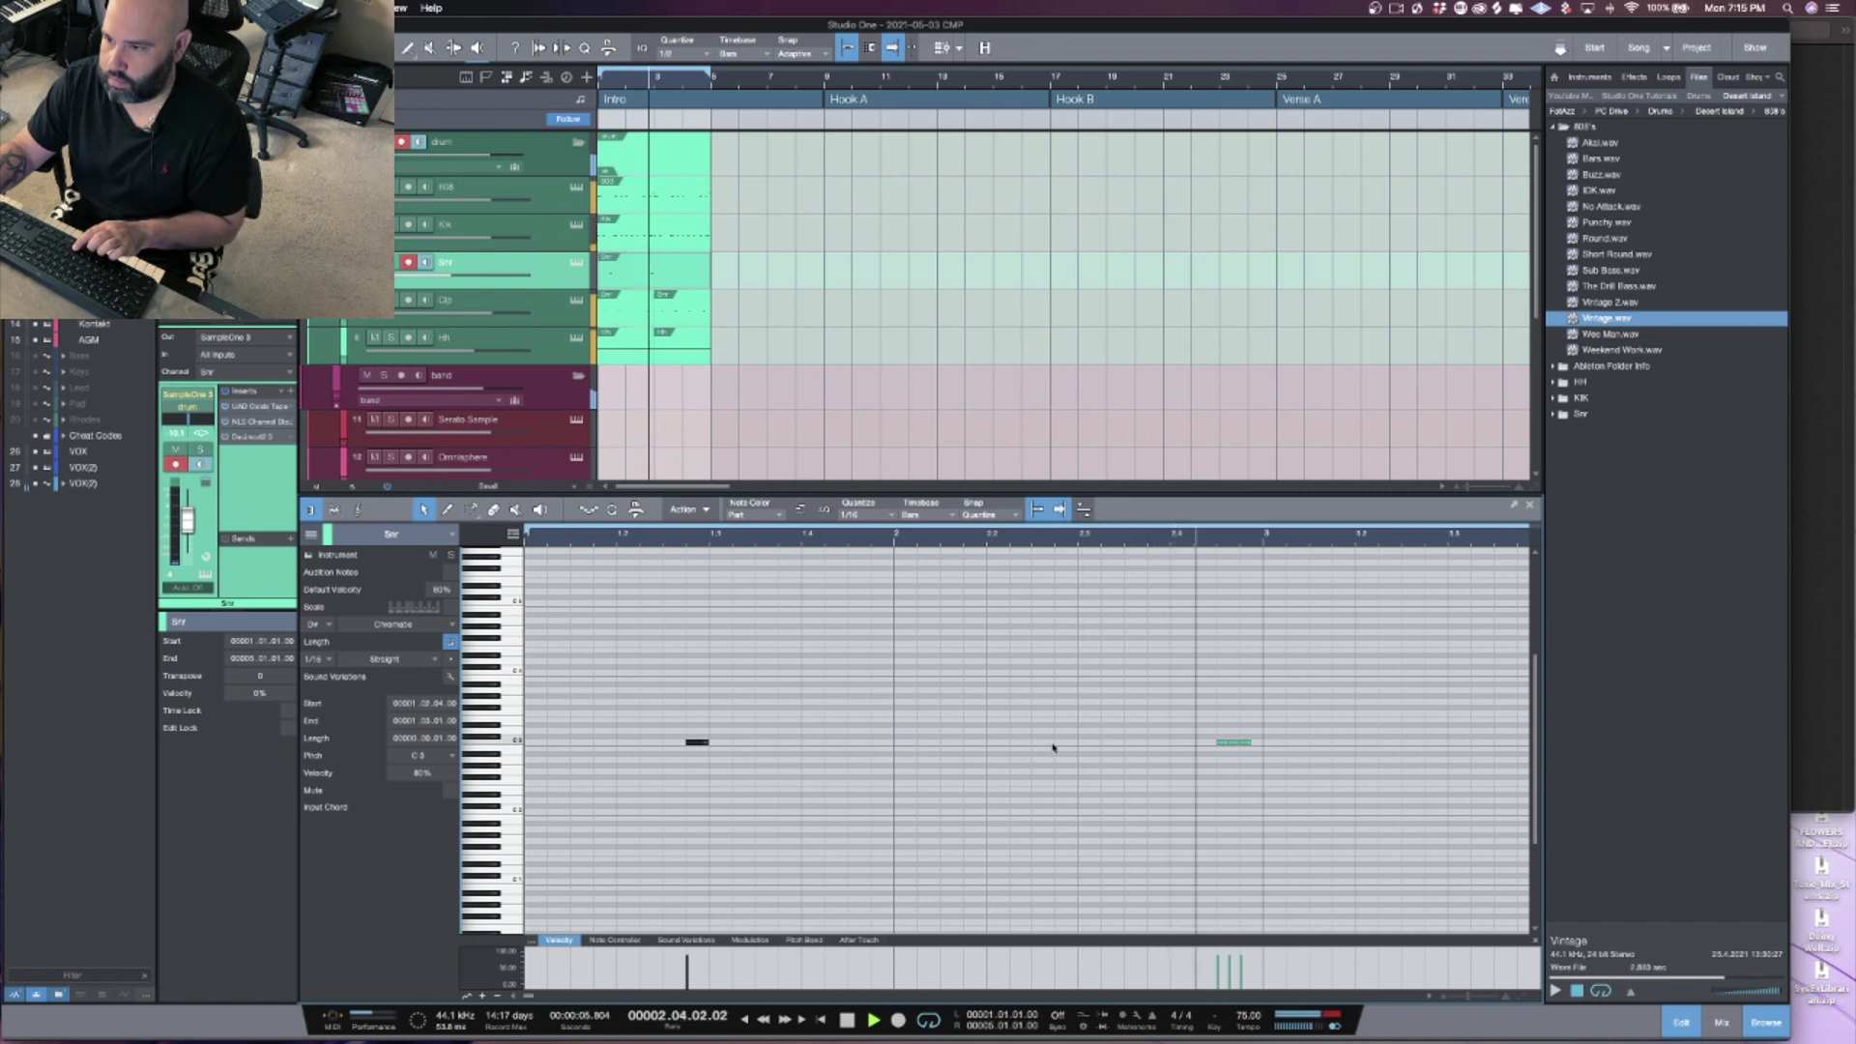
pyautogui.press('space')
pyautogui.press('space')
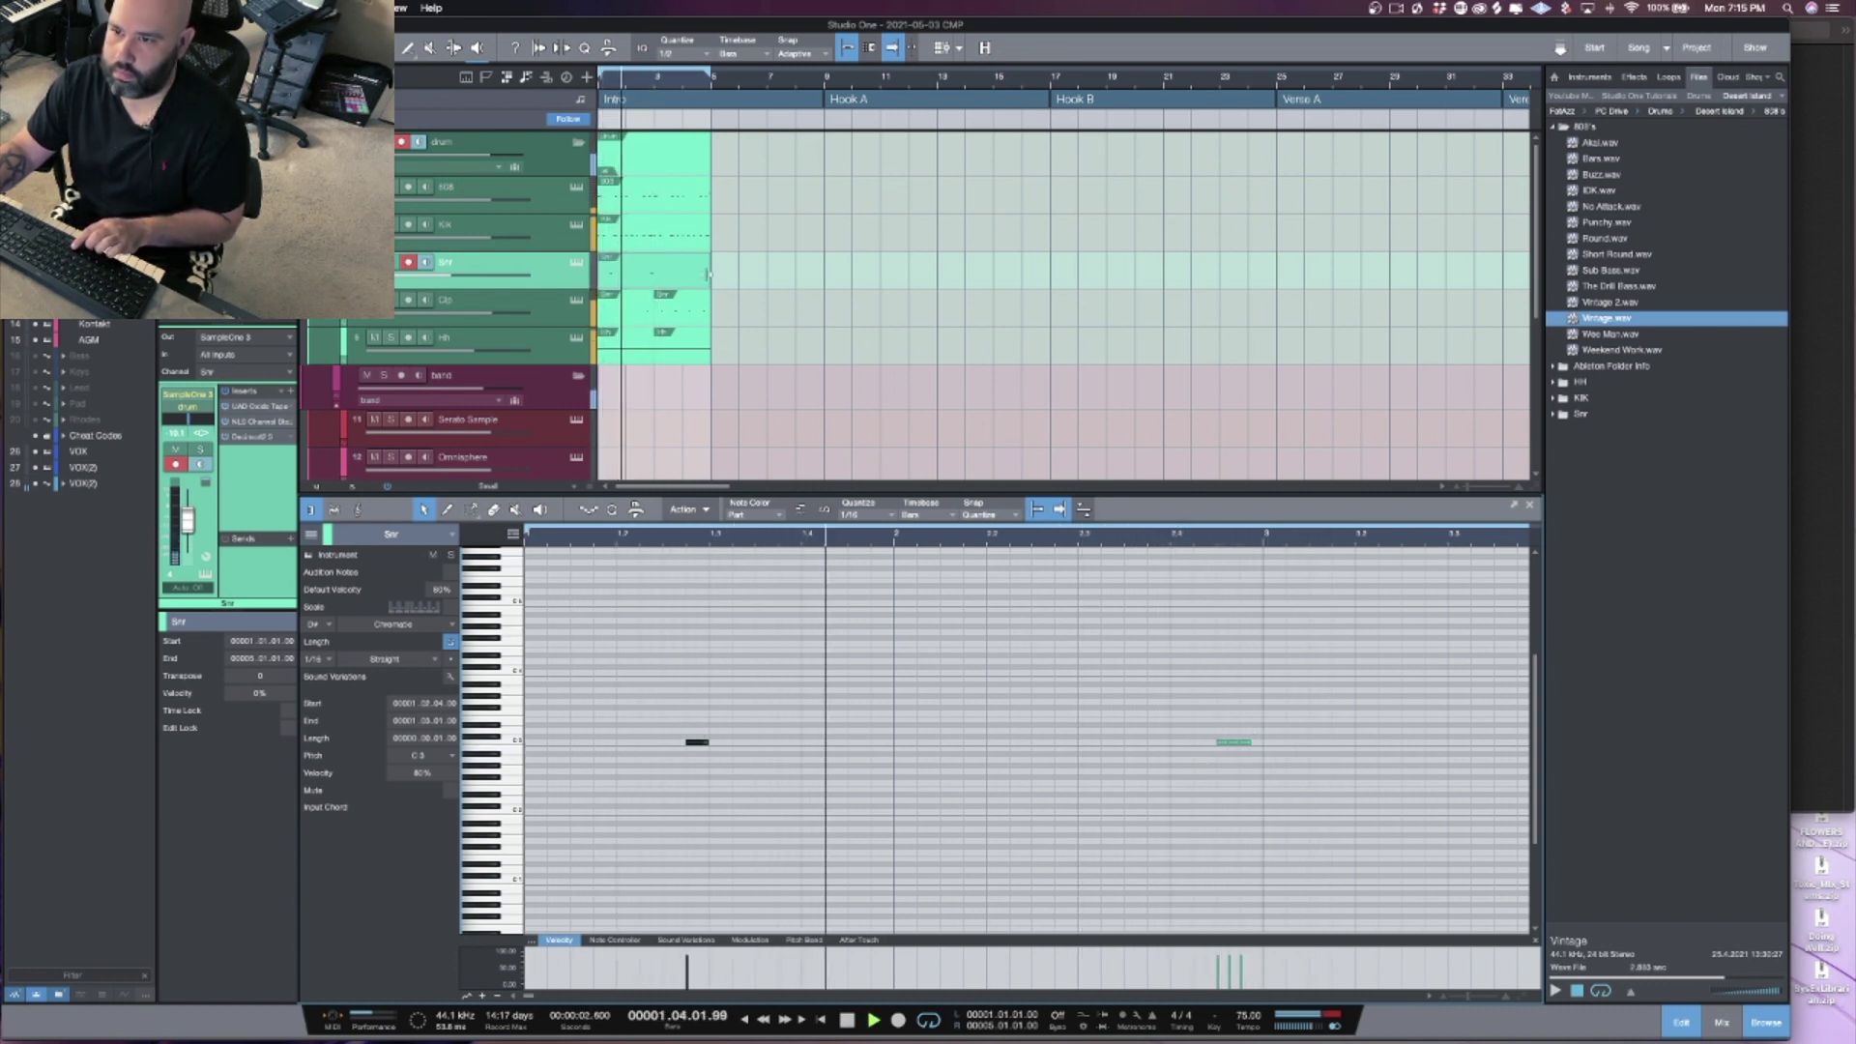
pyautogui.moveTo(711, 287)
pyautogui.mouseDown()
pyautogui.moveTo(619, 285)
pyautogui.moveTo(676, 287)
pyautogui.mouseUp()
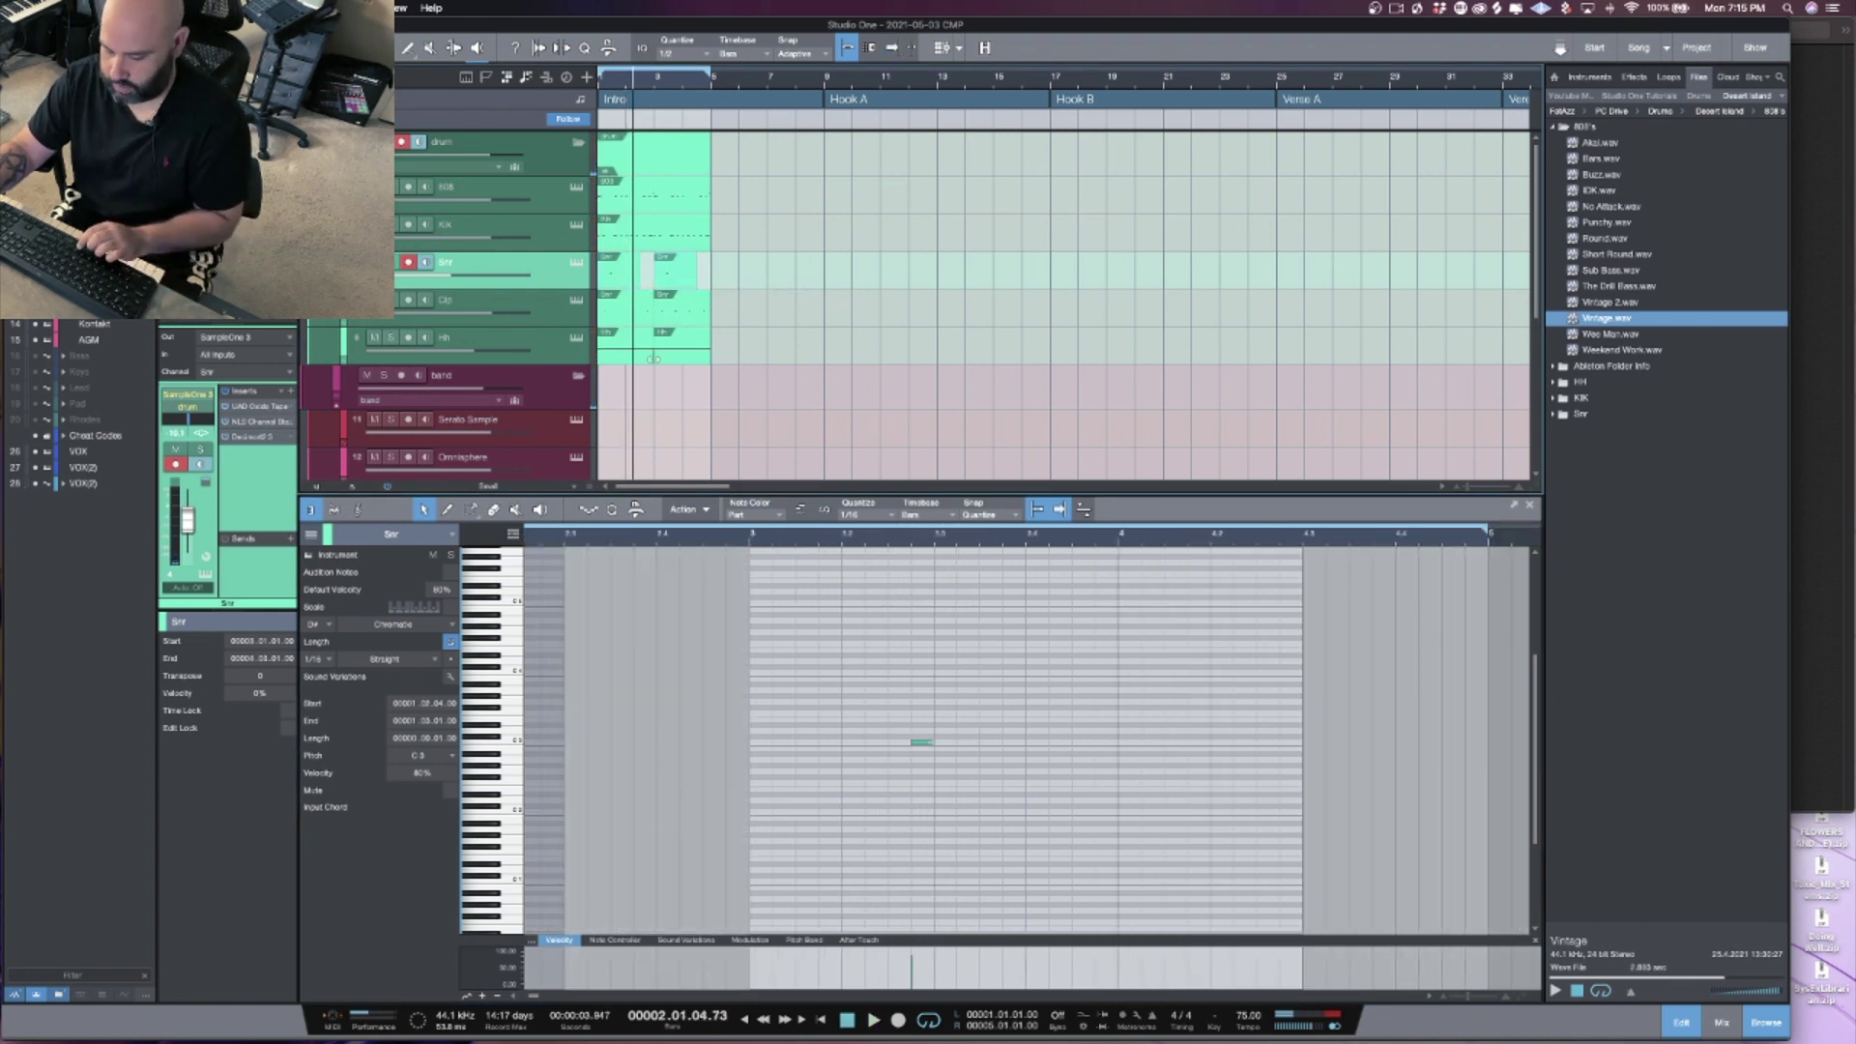
# Step: Replace the HH track's sampler sound with Trap 001.wav from the Desert Island HH folder and audition it in the beat
pyautogui.click(624, 360)
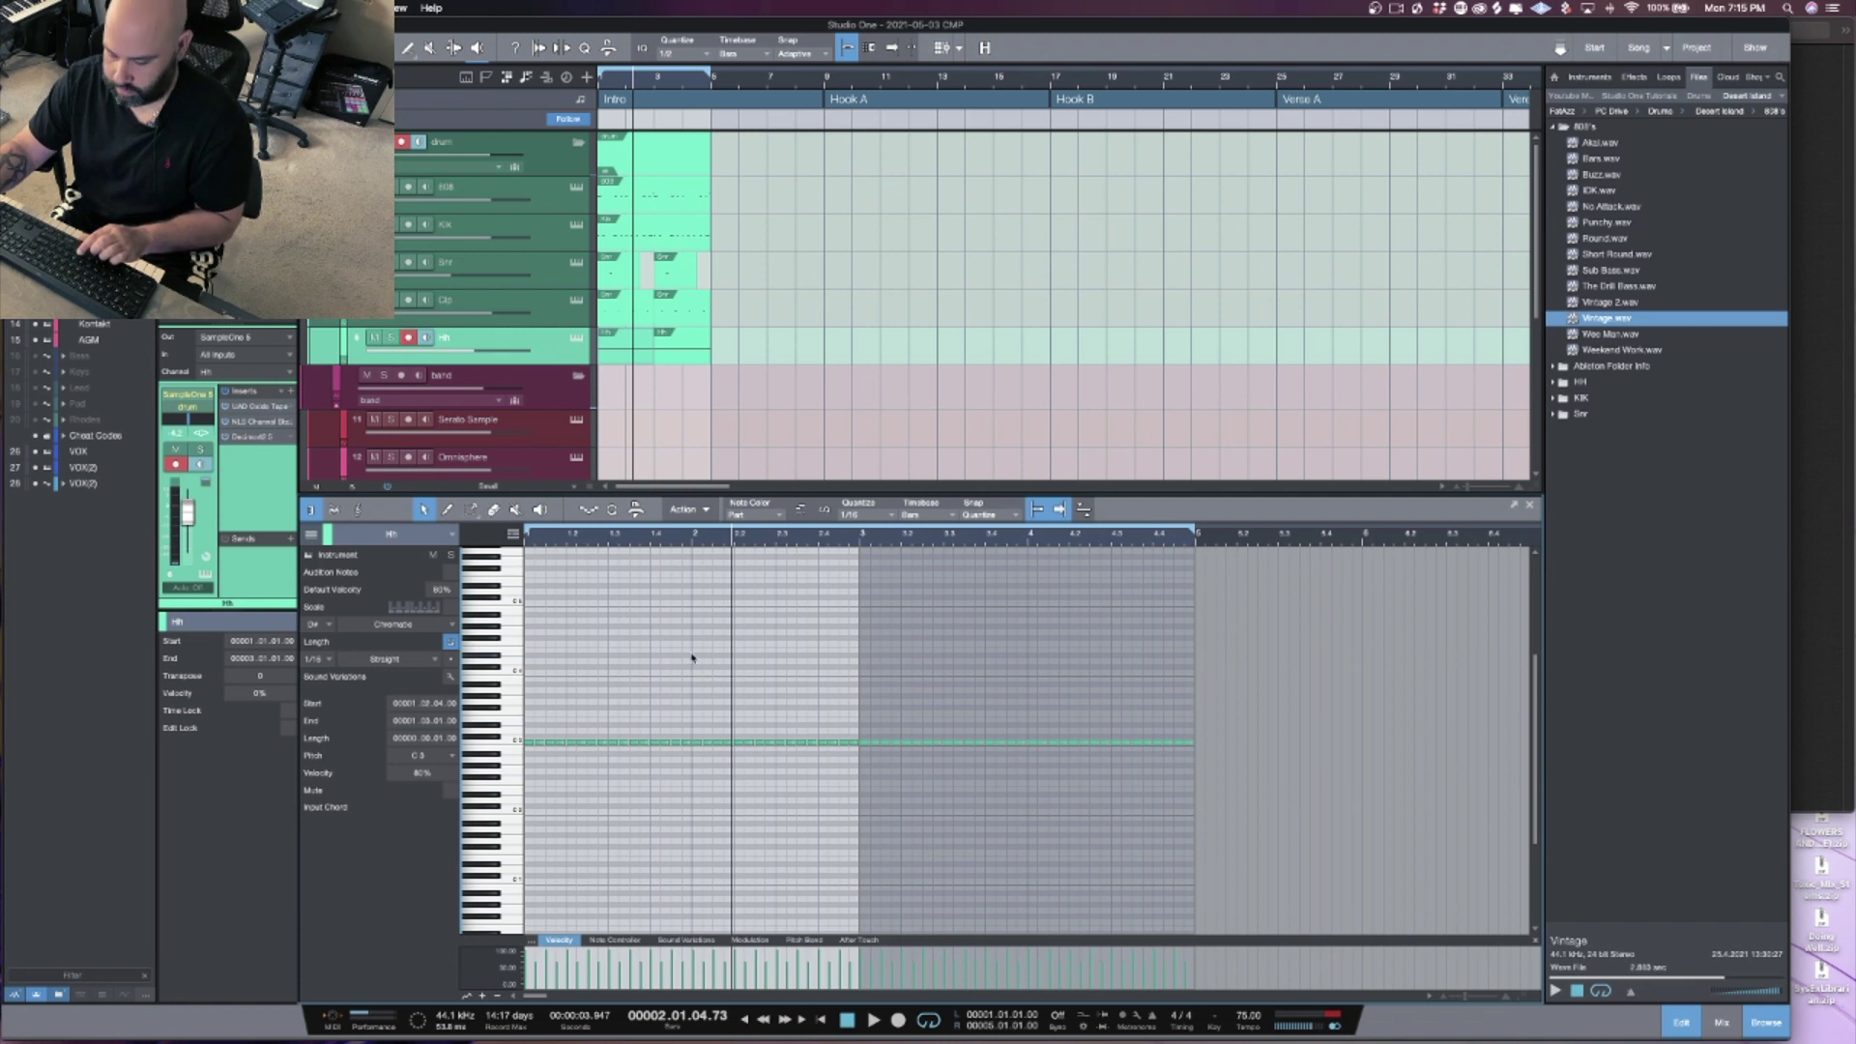
pyautogui.press('space')
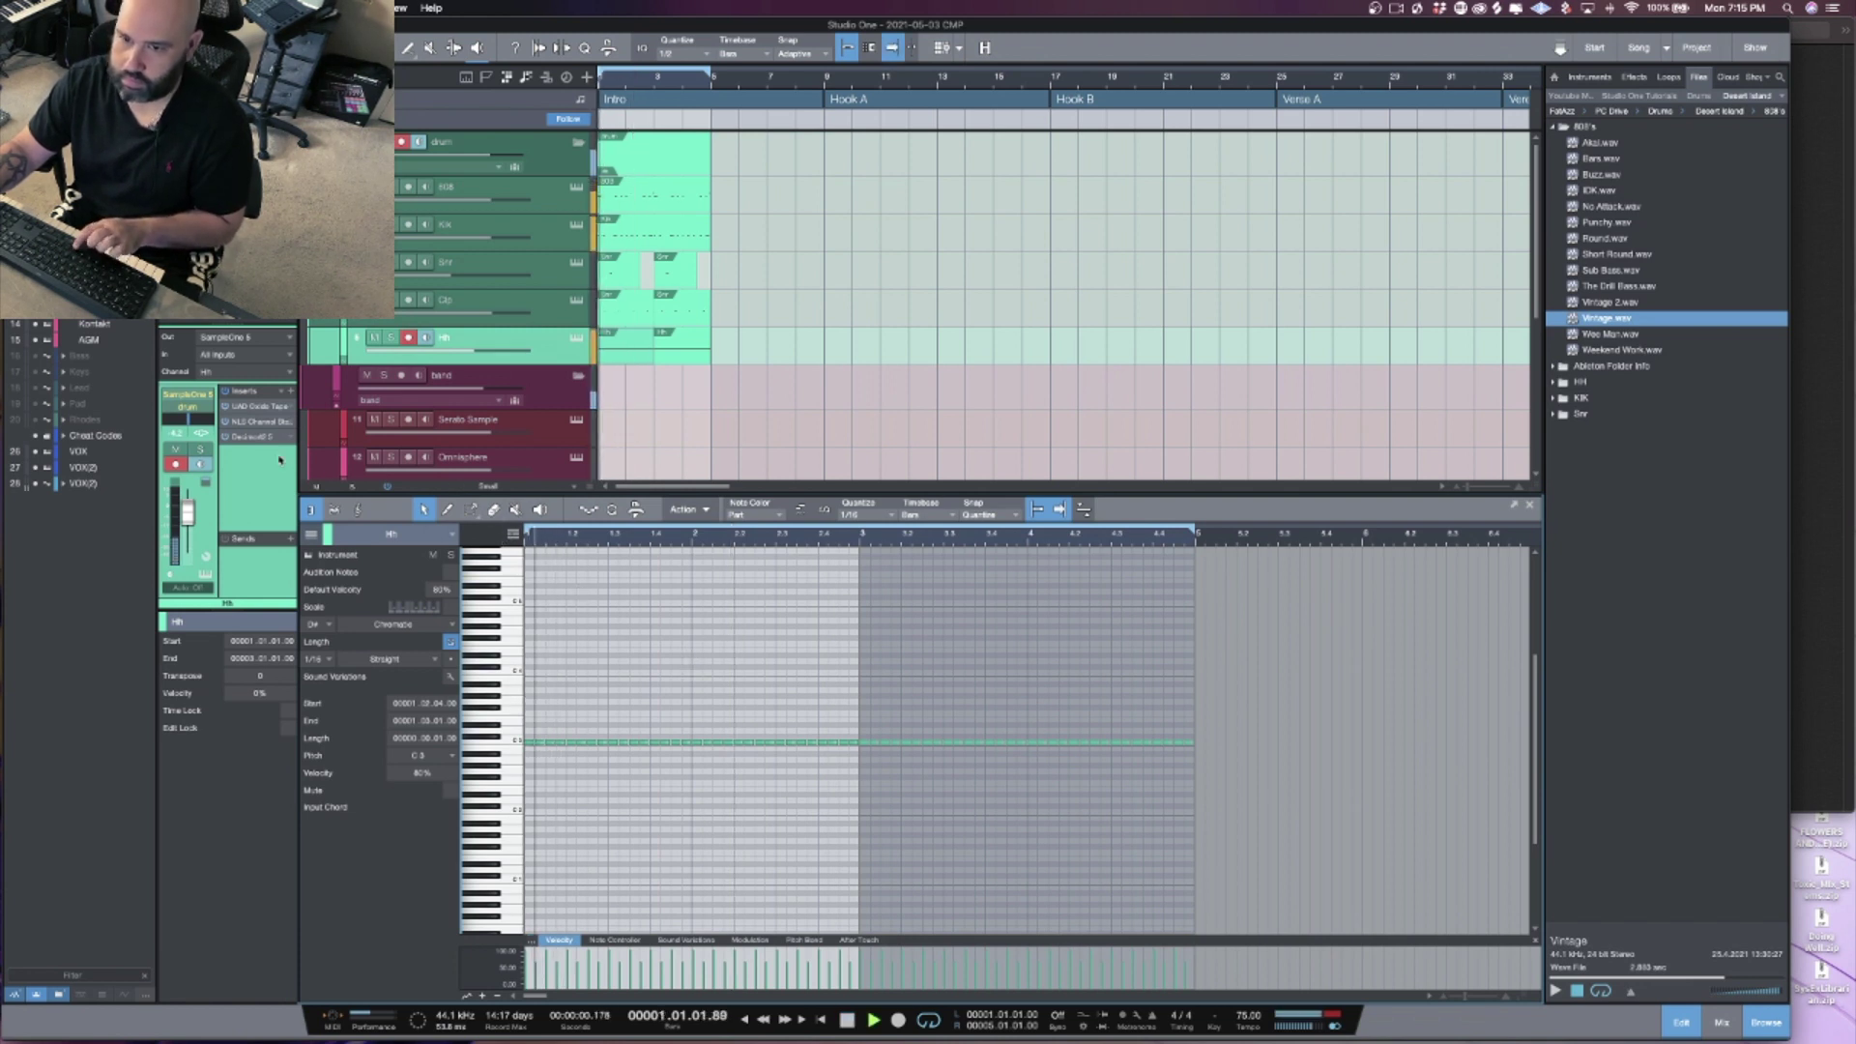
pyautogui.press('space')
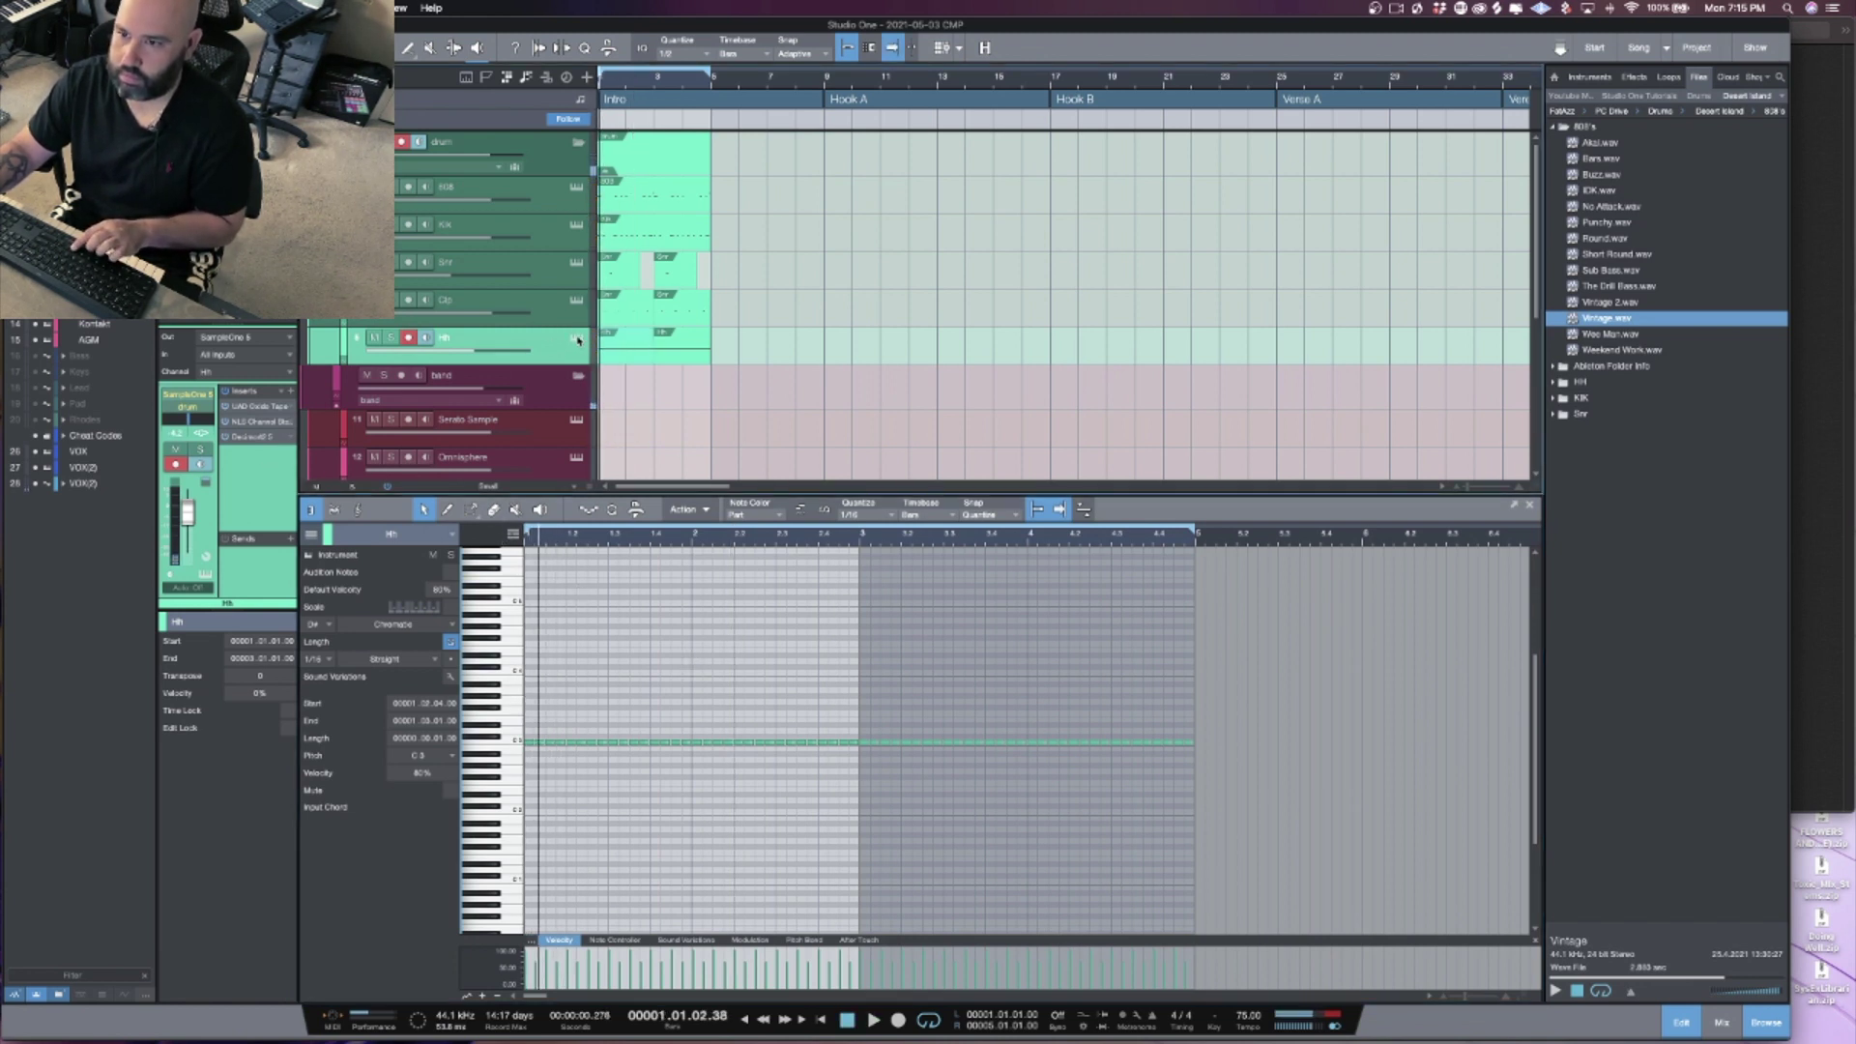
pyautogui.click(578, 339)
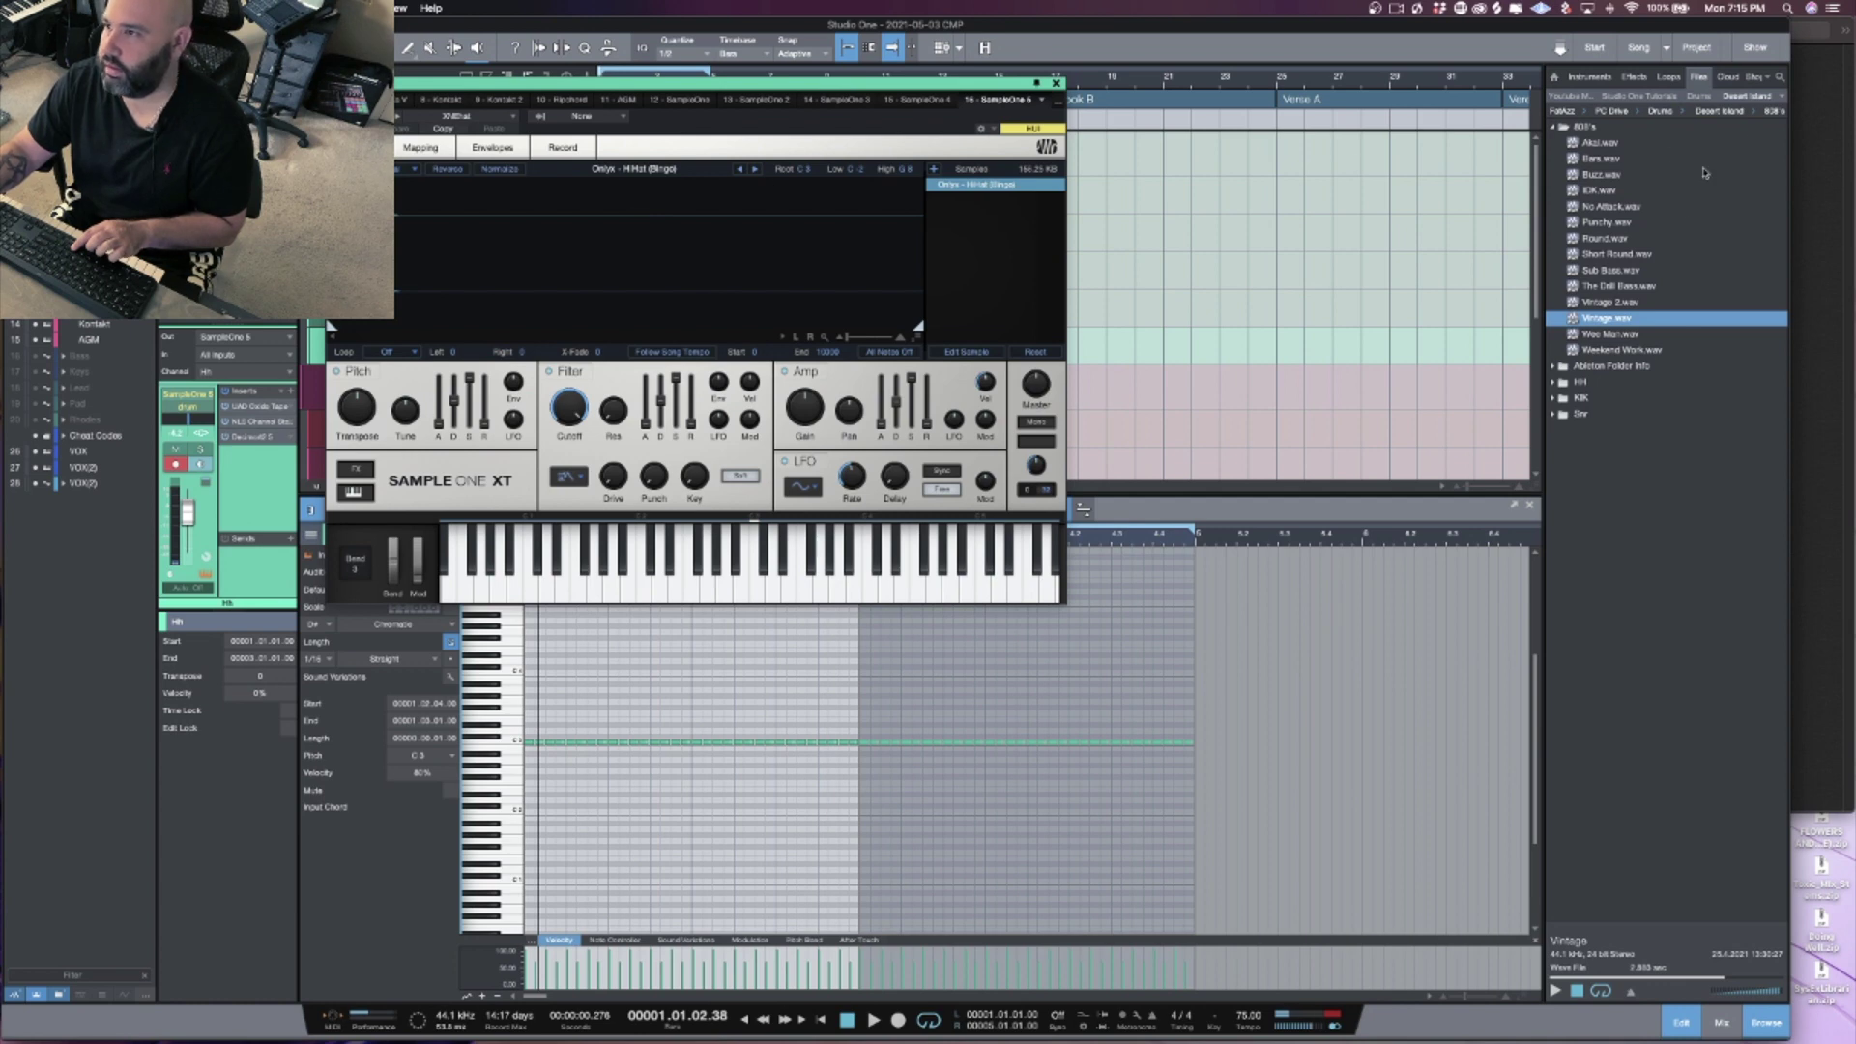
pyautogui.click(1556, 385)
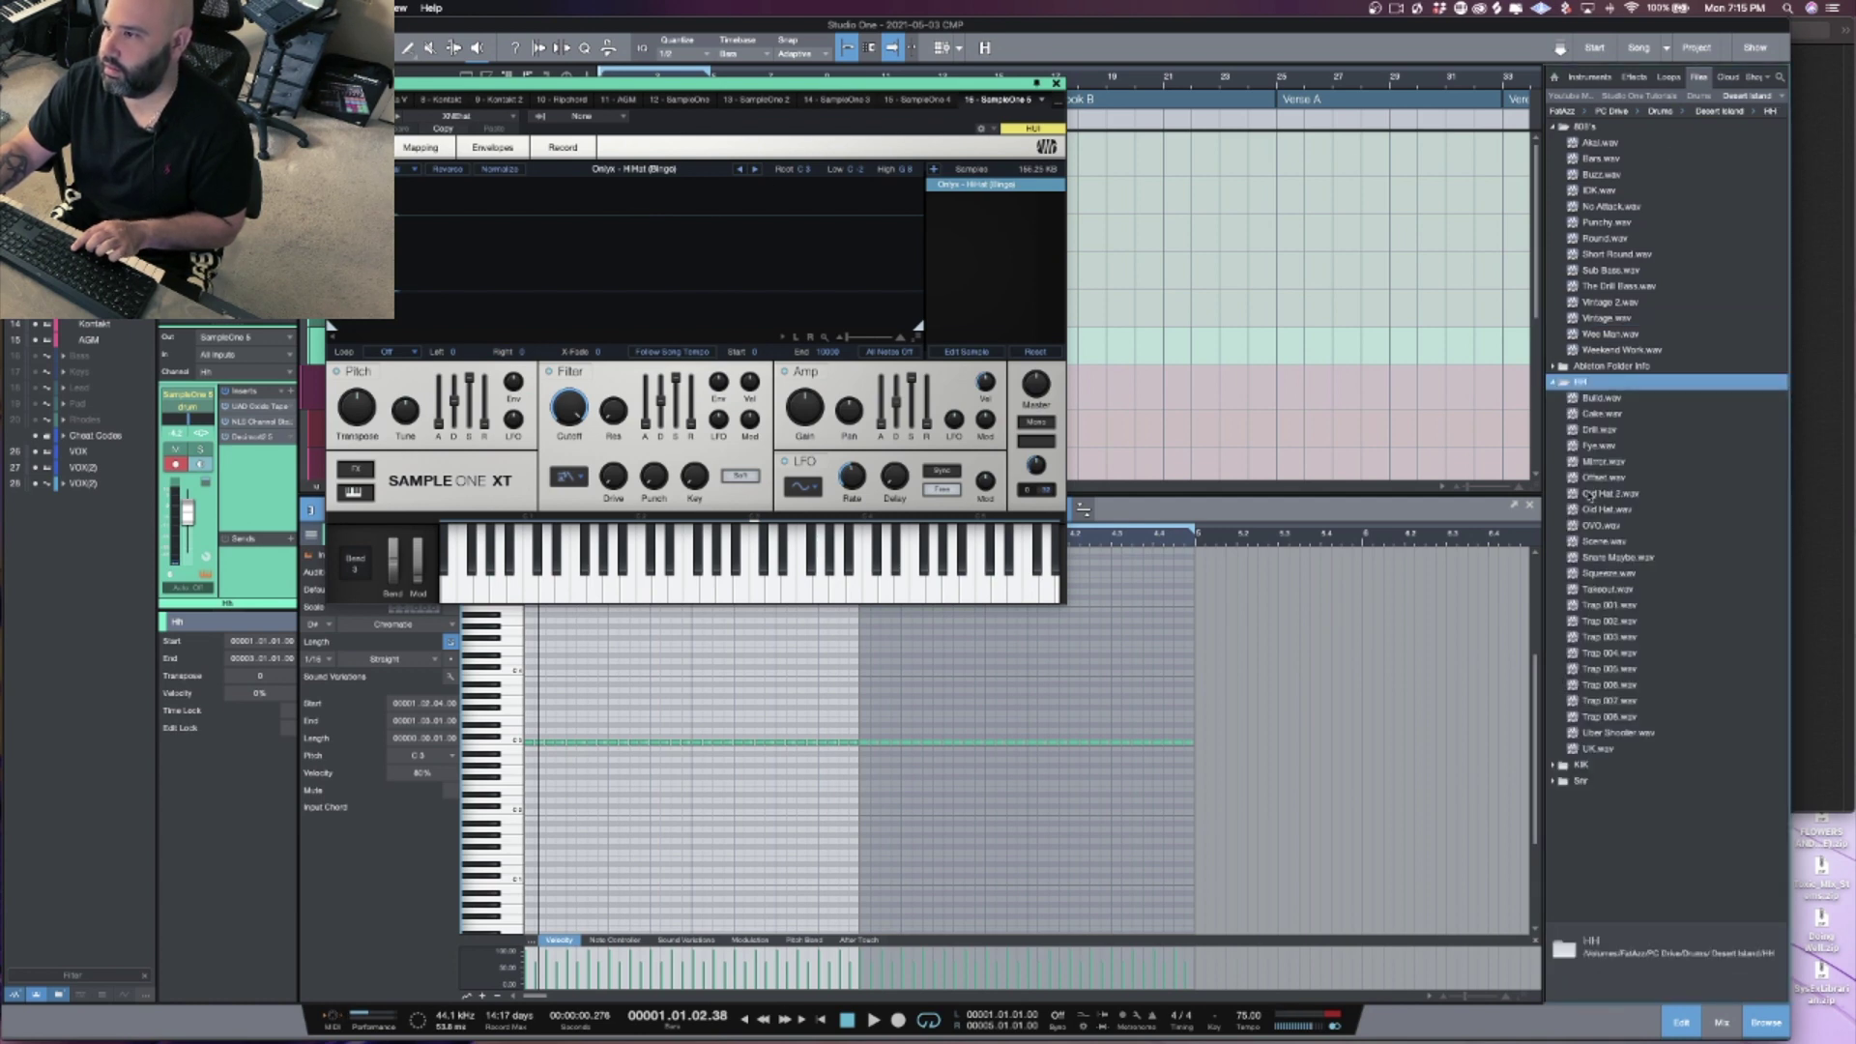
pyautogui.moveTo(1592, 606); pyautogui.dragTo(744, 253)
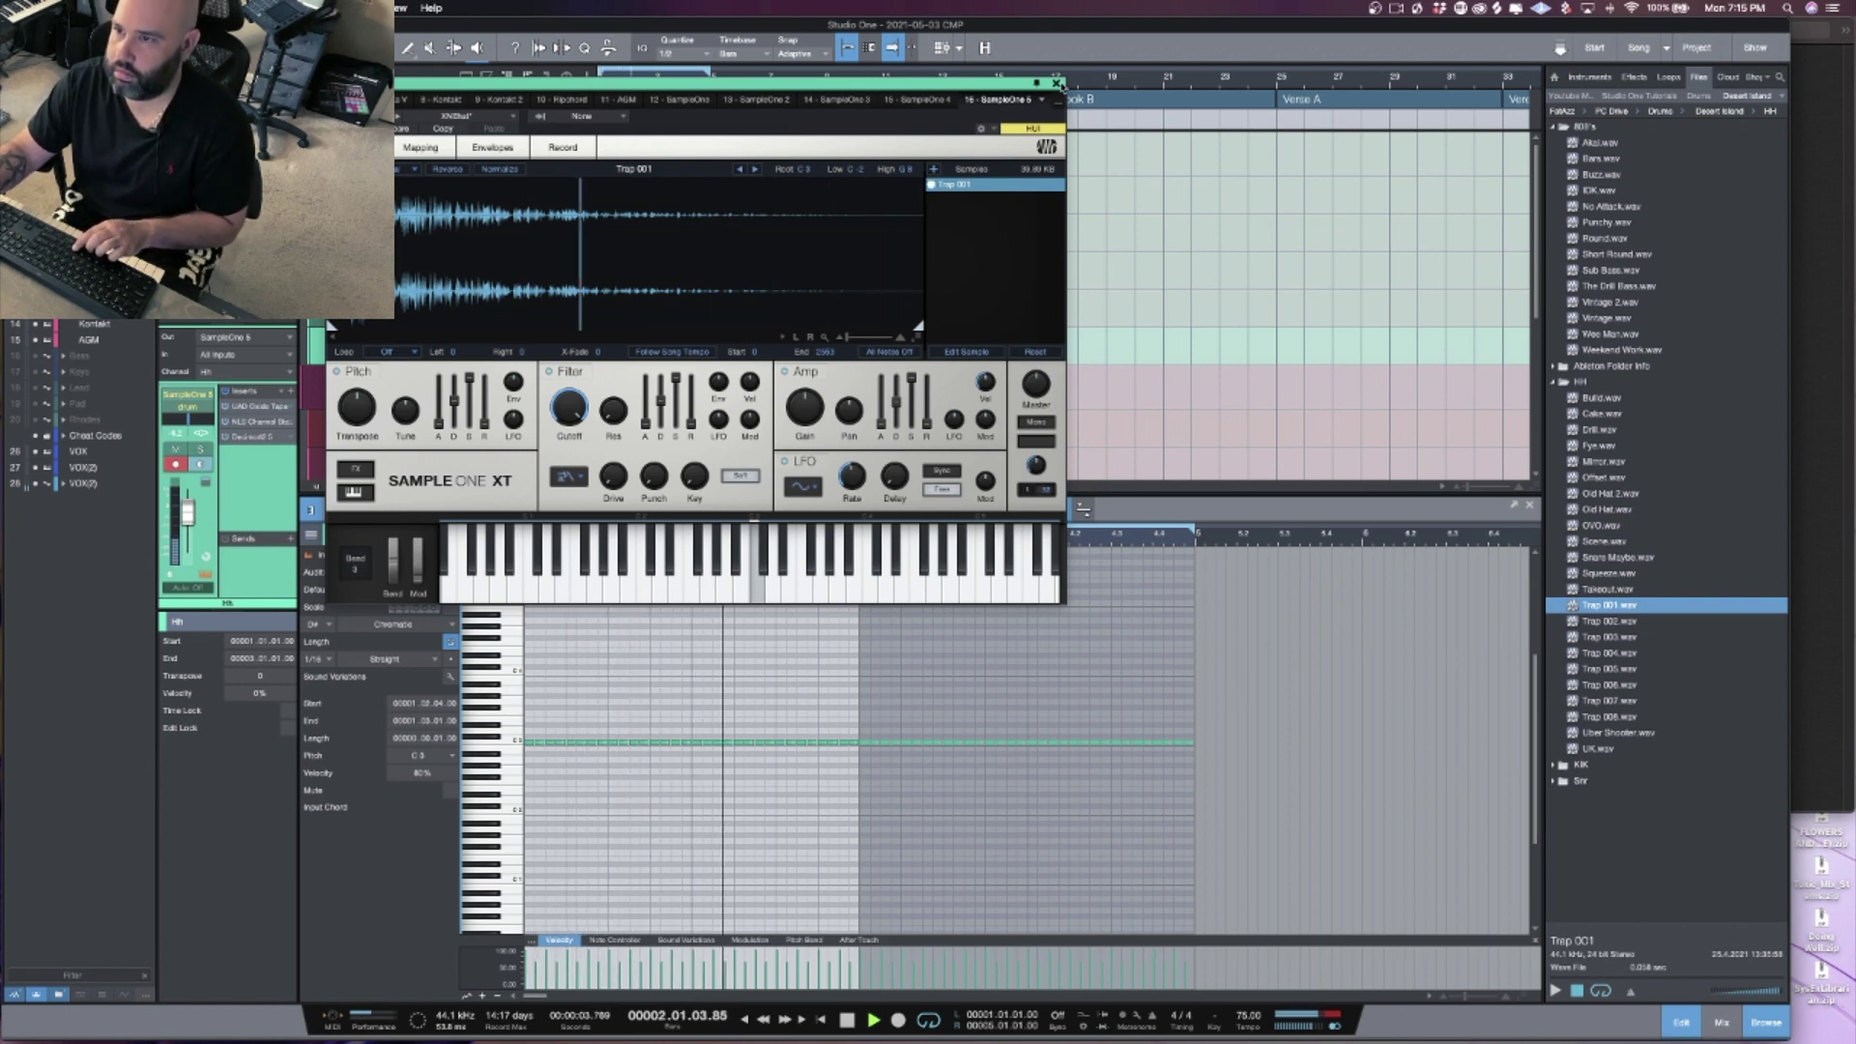
pyautogui.press('Escape')
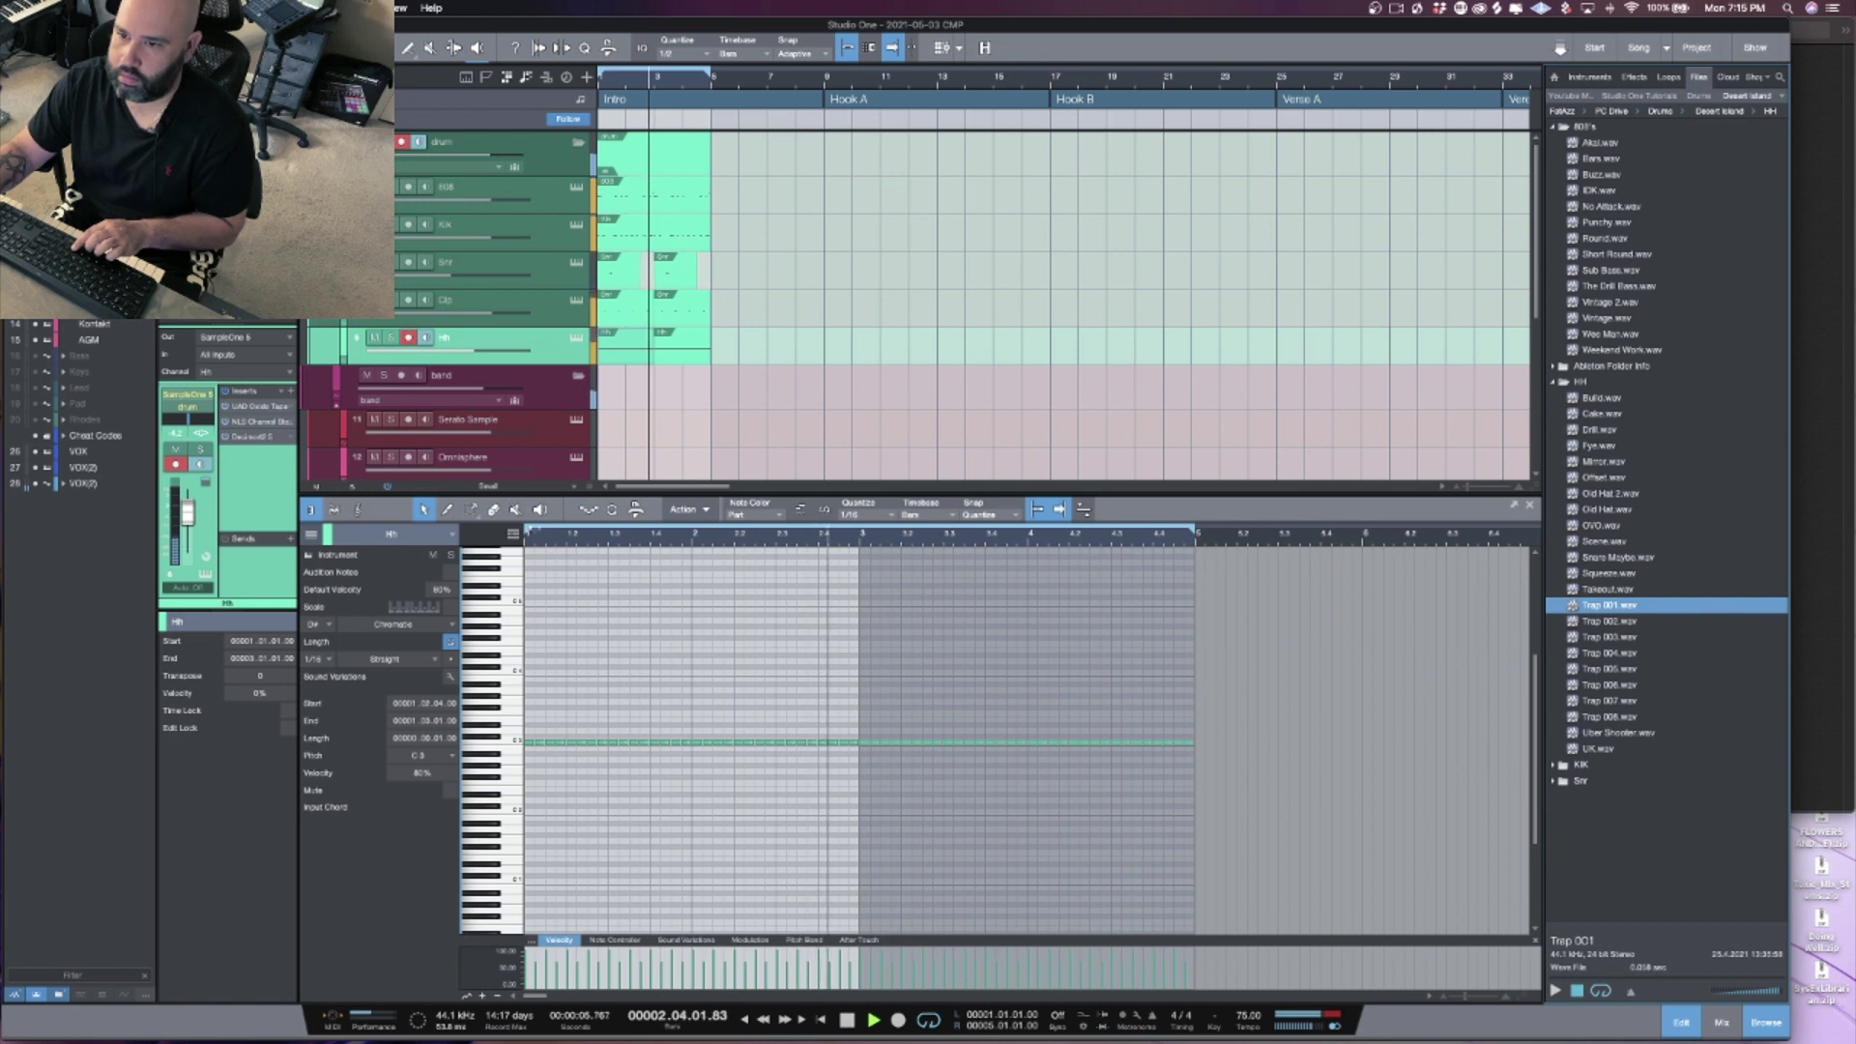
# Step: Turn the hi-hat notes at 1.1.3, 1.4.3 and 2.3.4 into 1/32 double hits, using a 1/32 quantize grid during playback
pyautogui.moveTo(547, 539)
pyautogui.mouseDown()
pyautogui.moveTo(569, 568)
pyautogui.moveTo(580, 553)
pyautogui.mouseUp()
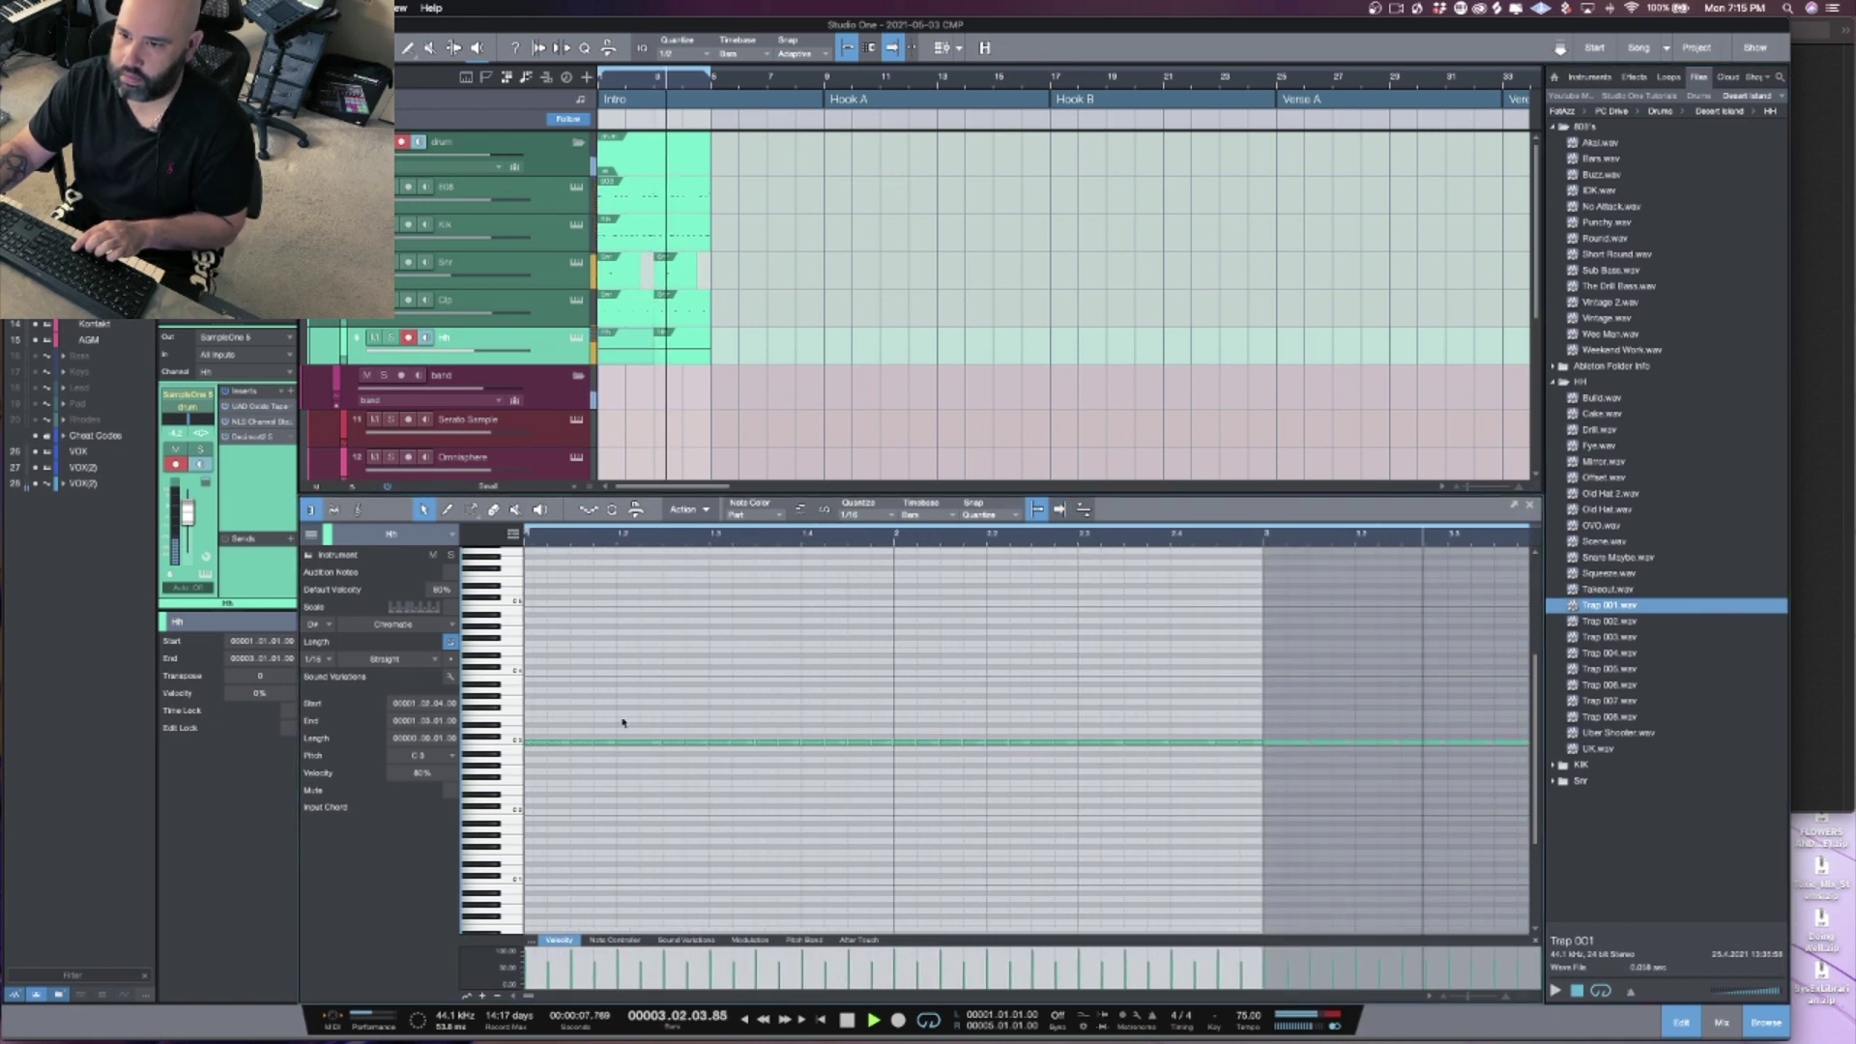
pyautogui.press('space')
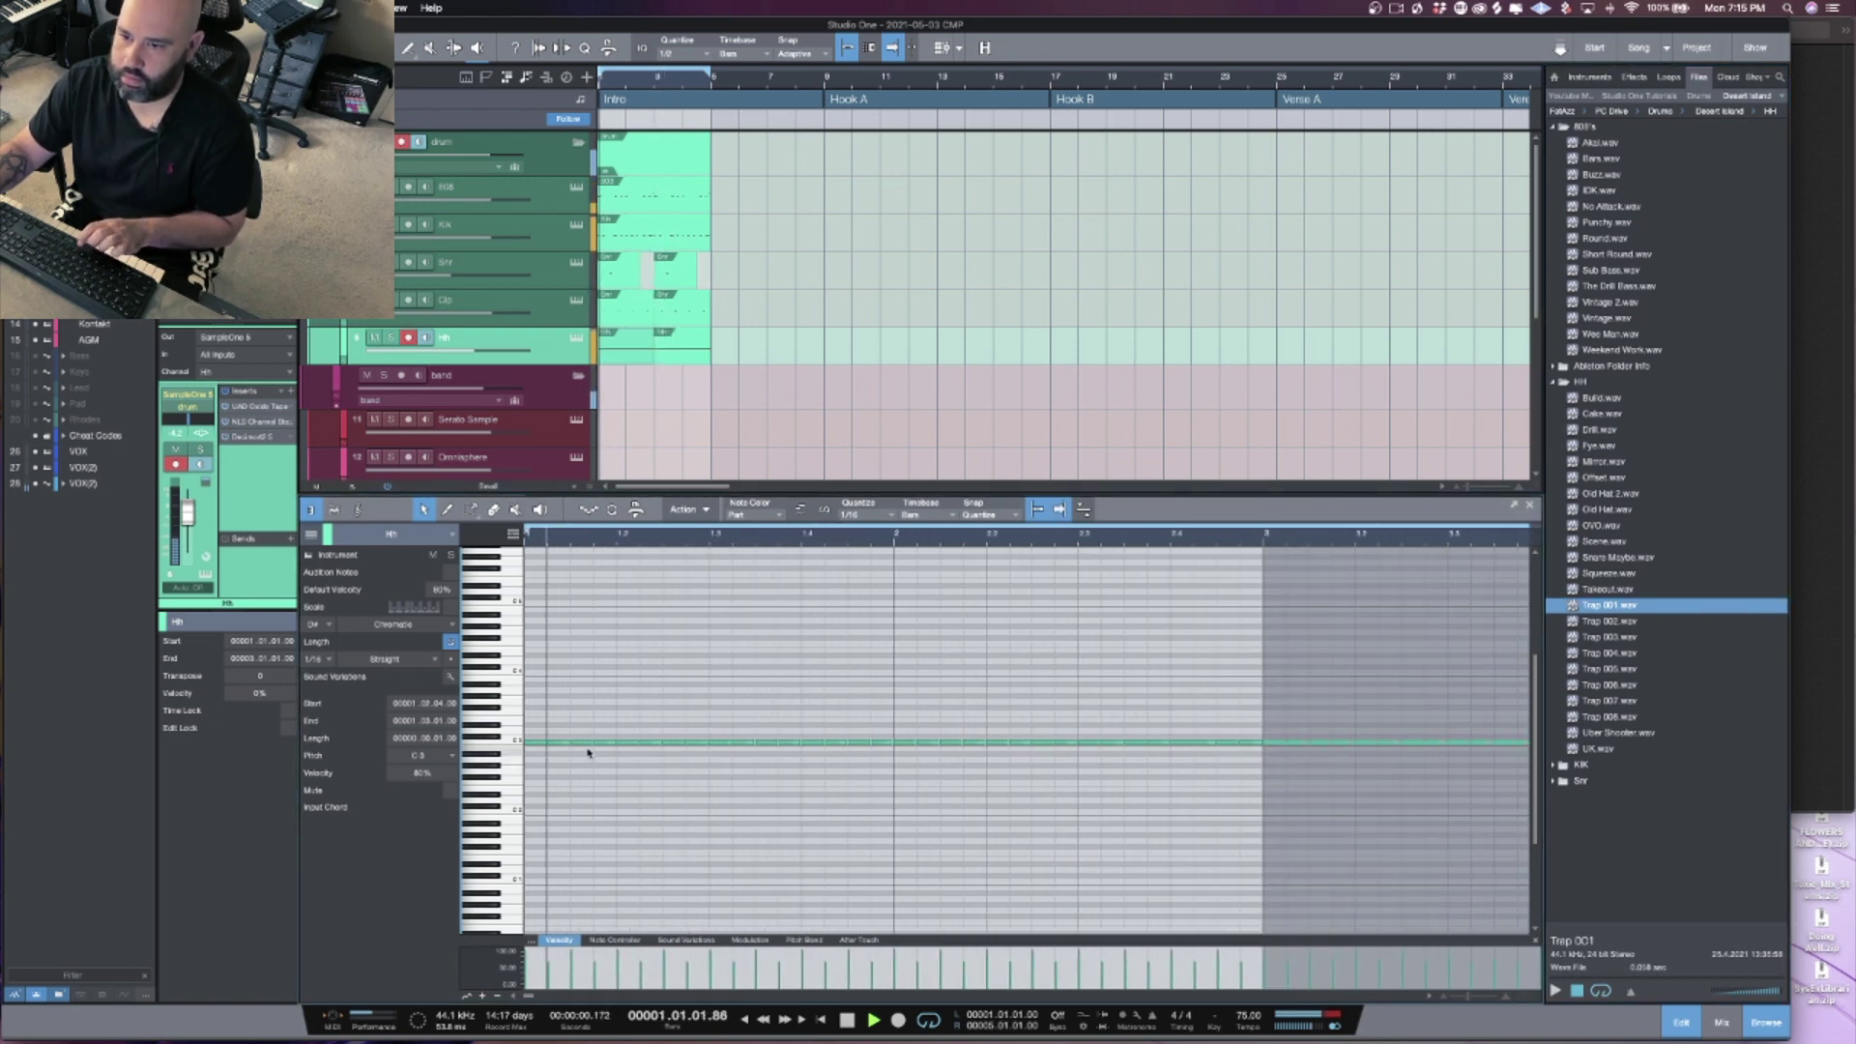
pyautogui.hotkey('alt', '6')
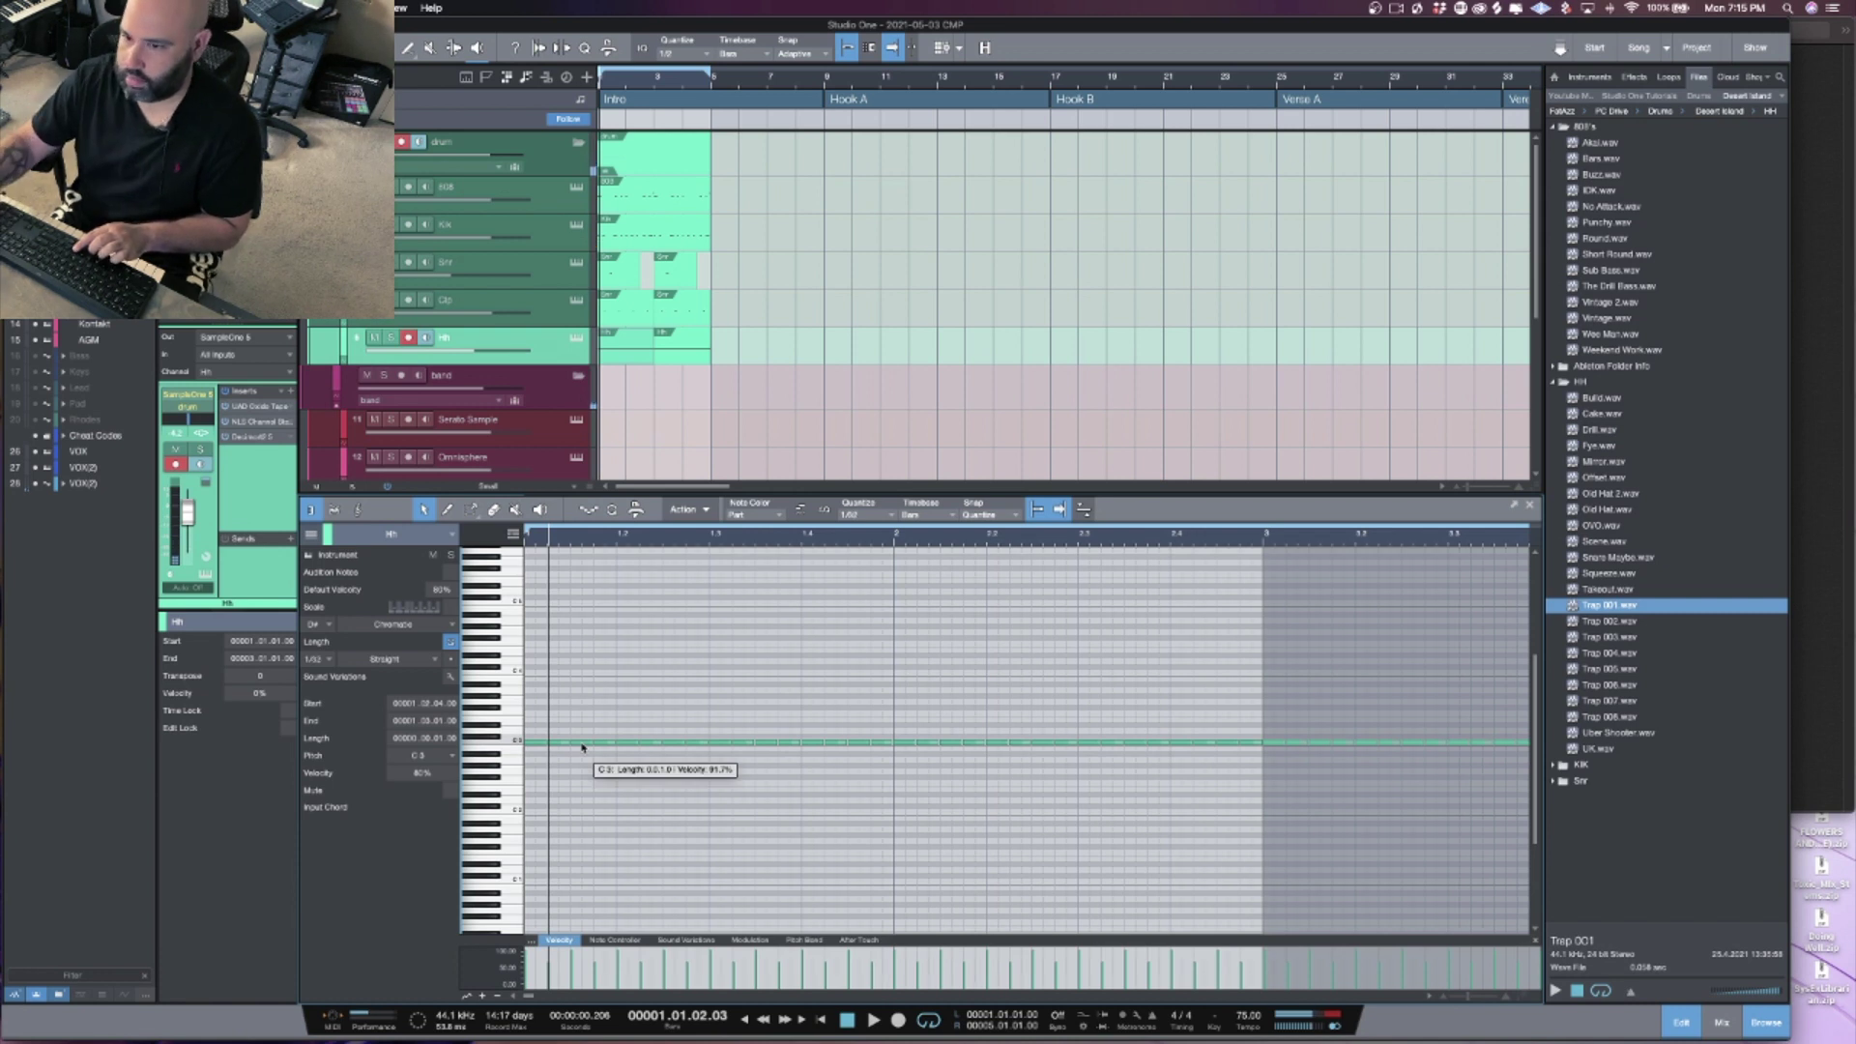
pyautogui.click(580, 742)
pyautogui.press('space')
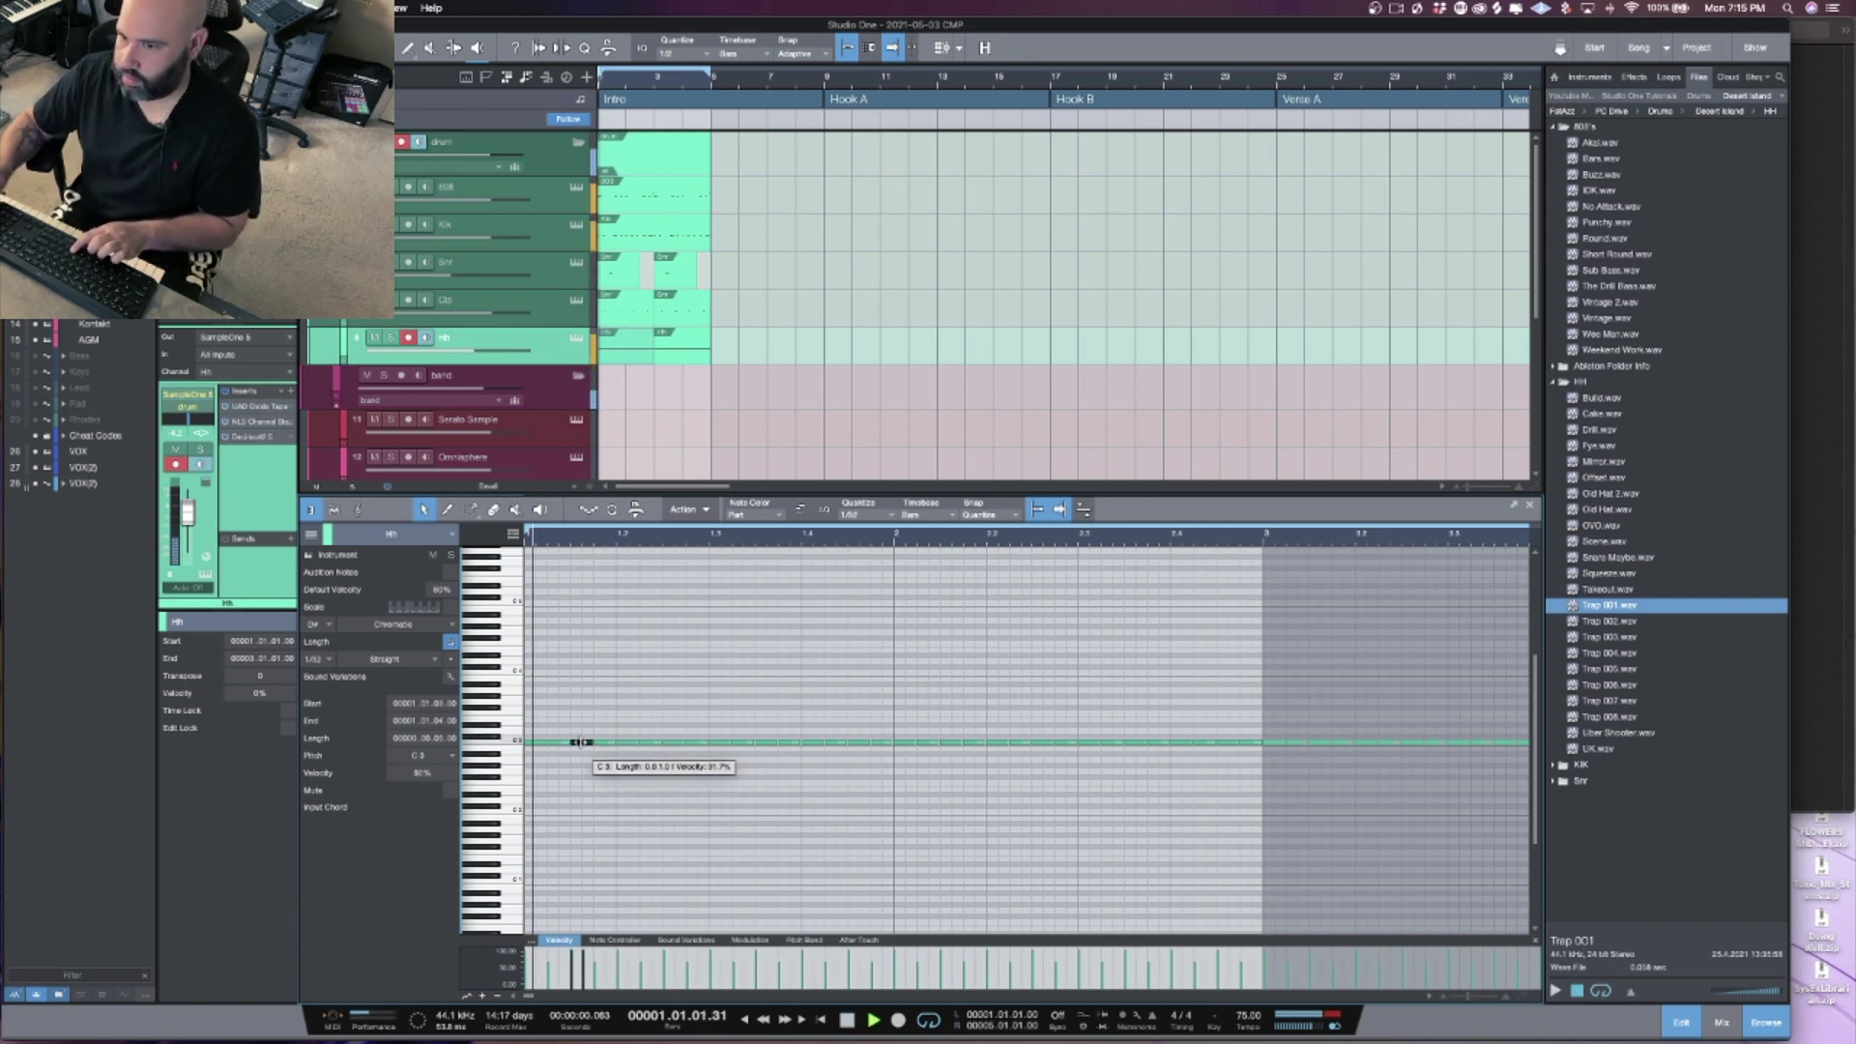
pyautogui.click(861, 744)
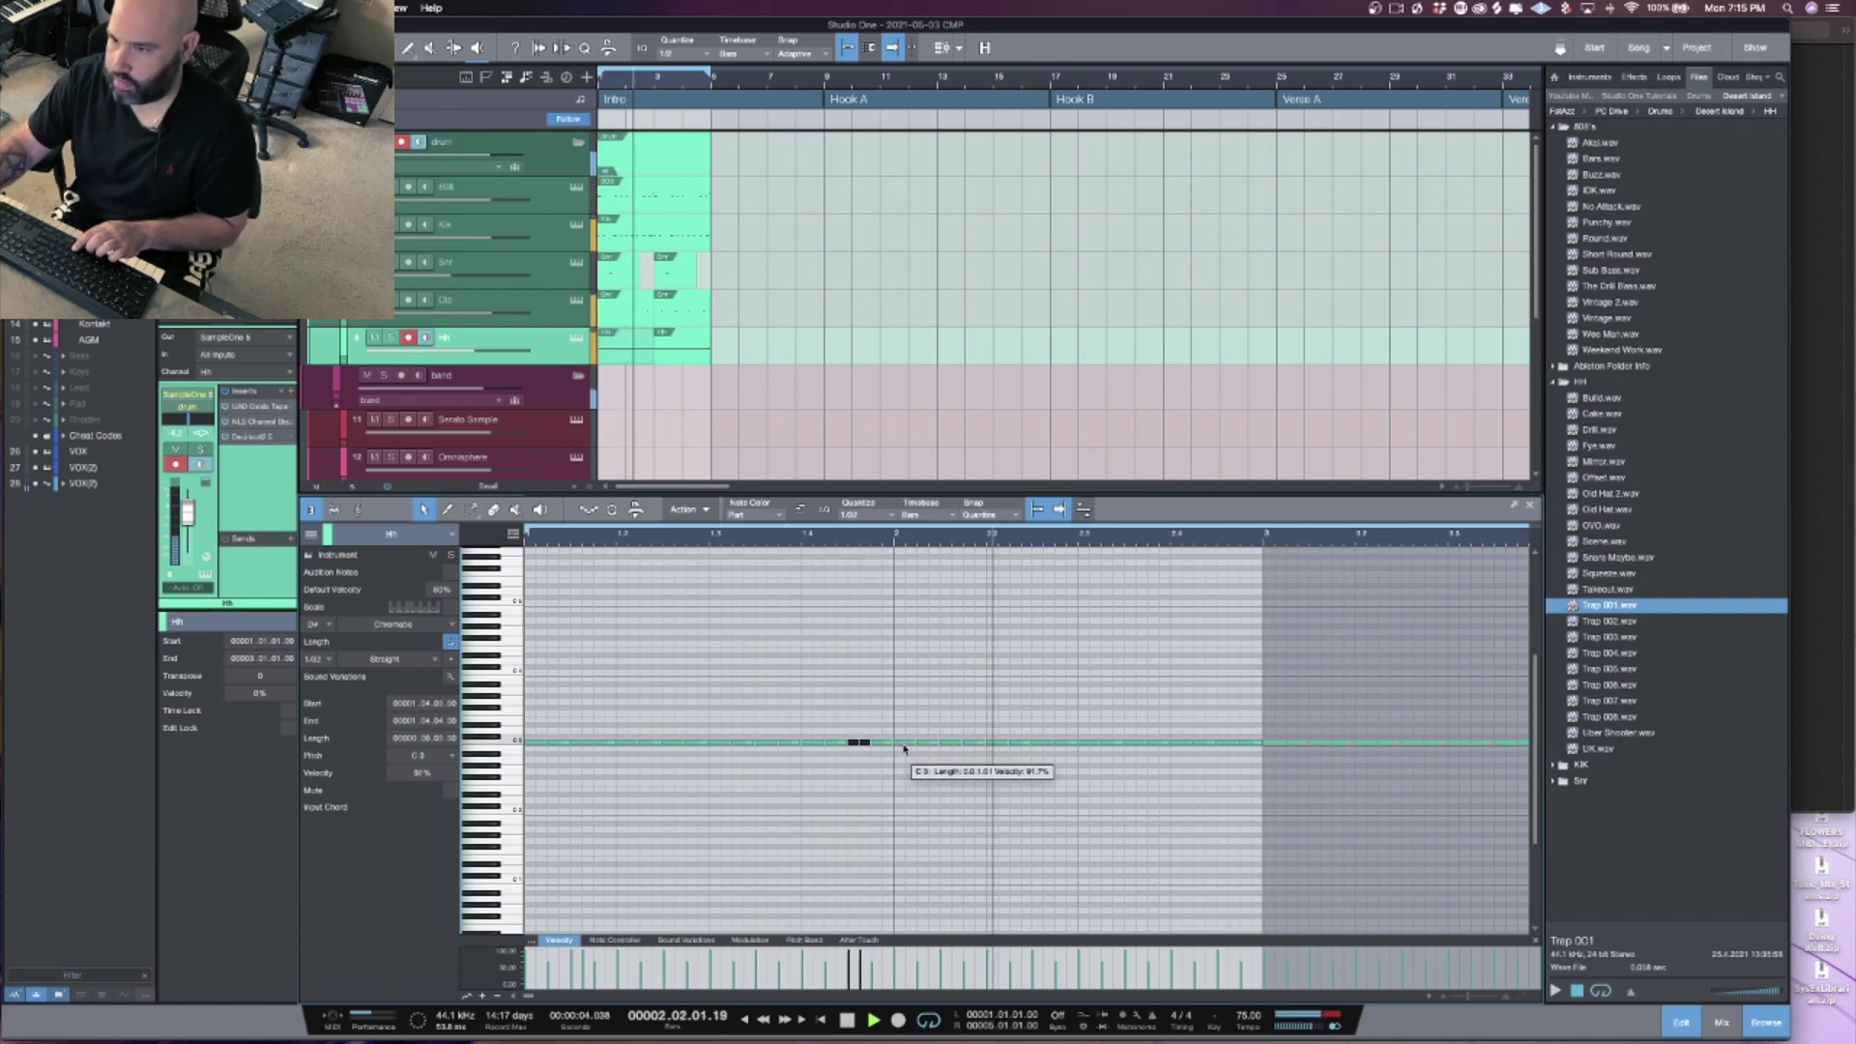
pyautogui.click(1155, 742)
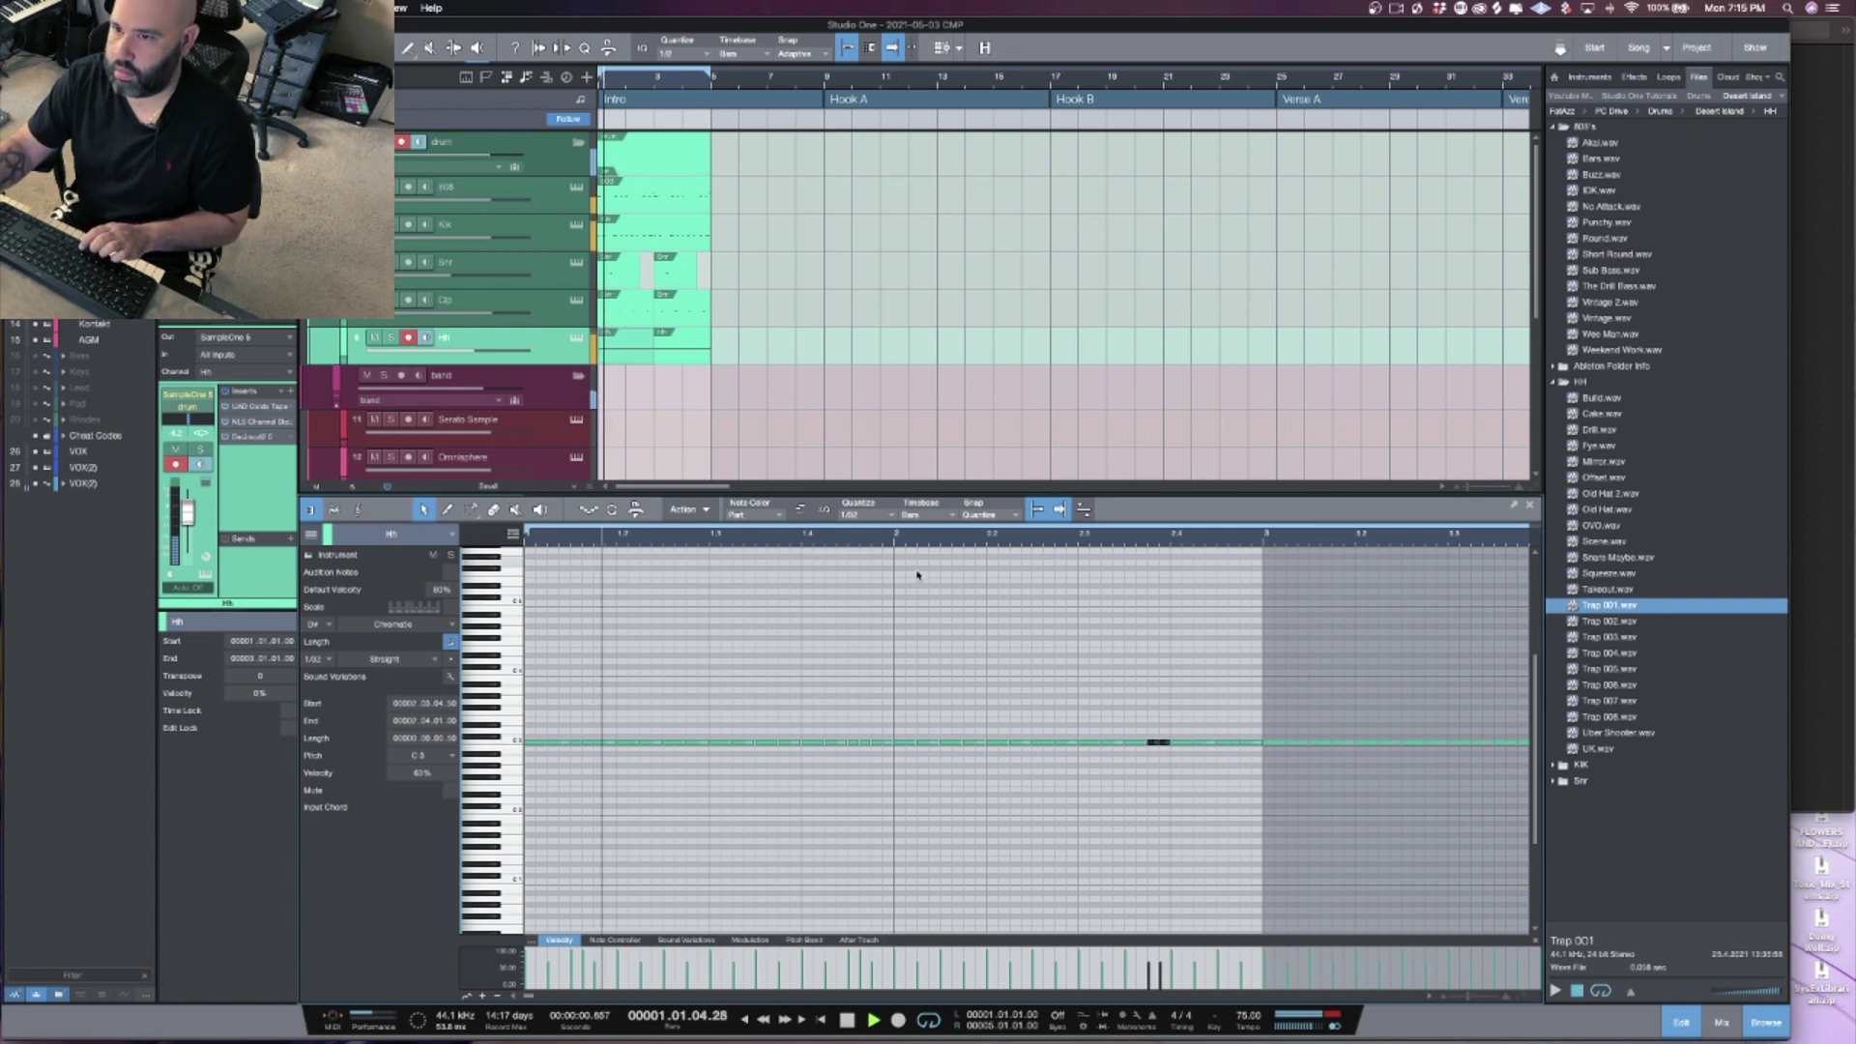
# Step: Enlarge the arrangement area to show all tracks, play the four-bar beat and examine its parts on the timeline
pyautogui.click(676, 360)
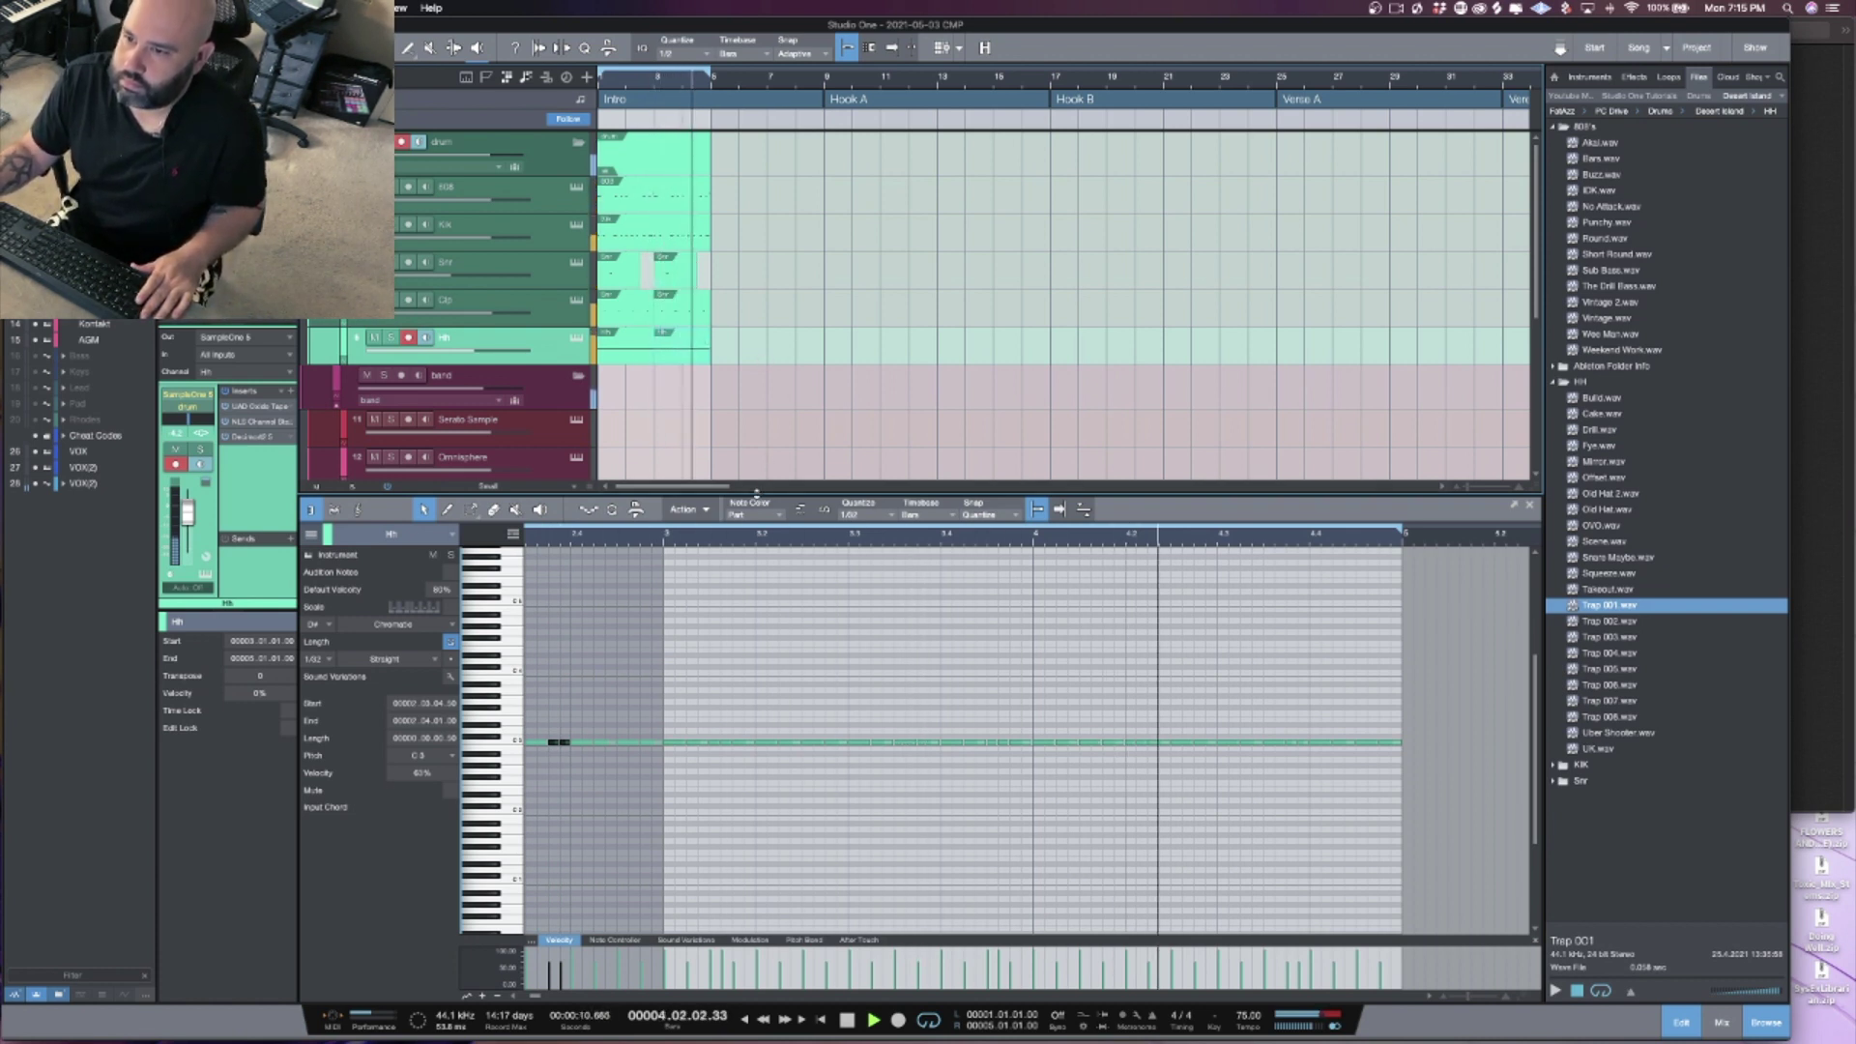
pyautogui.moveTo(717, 495); pyautogui.dragTo(718, 819)
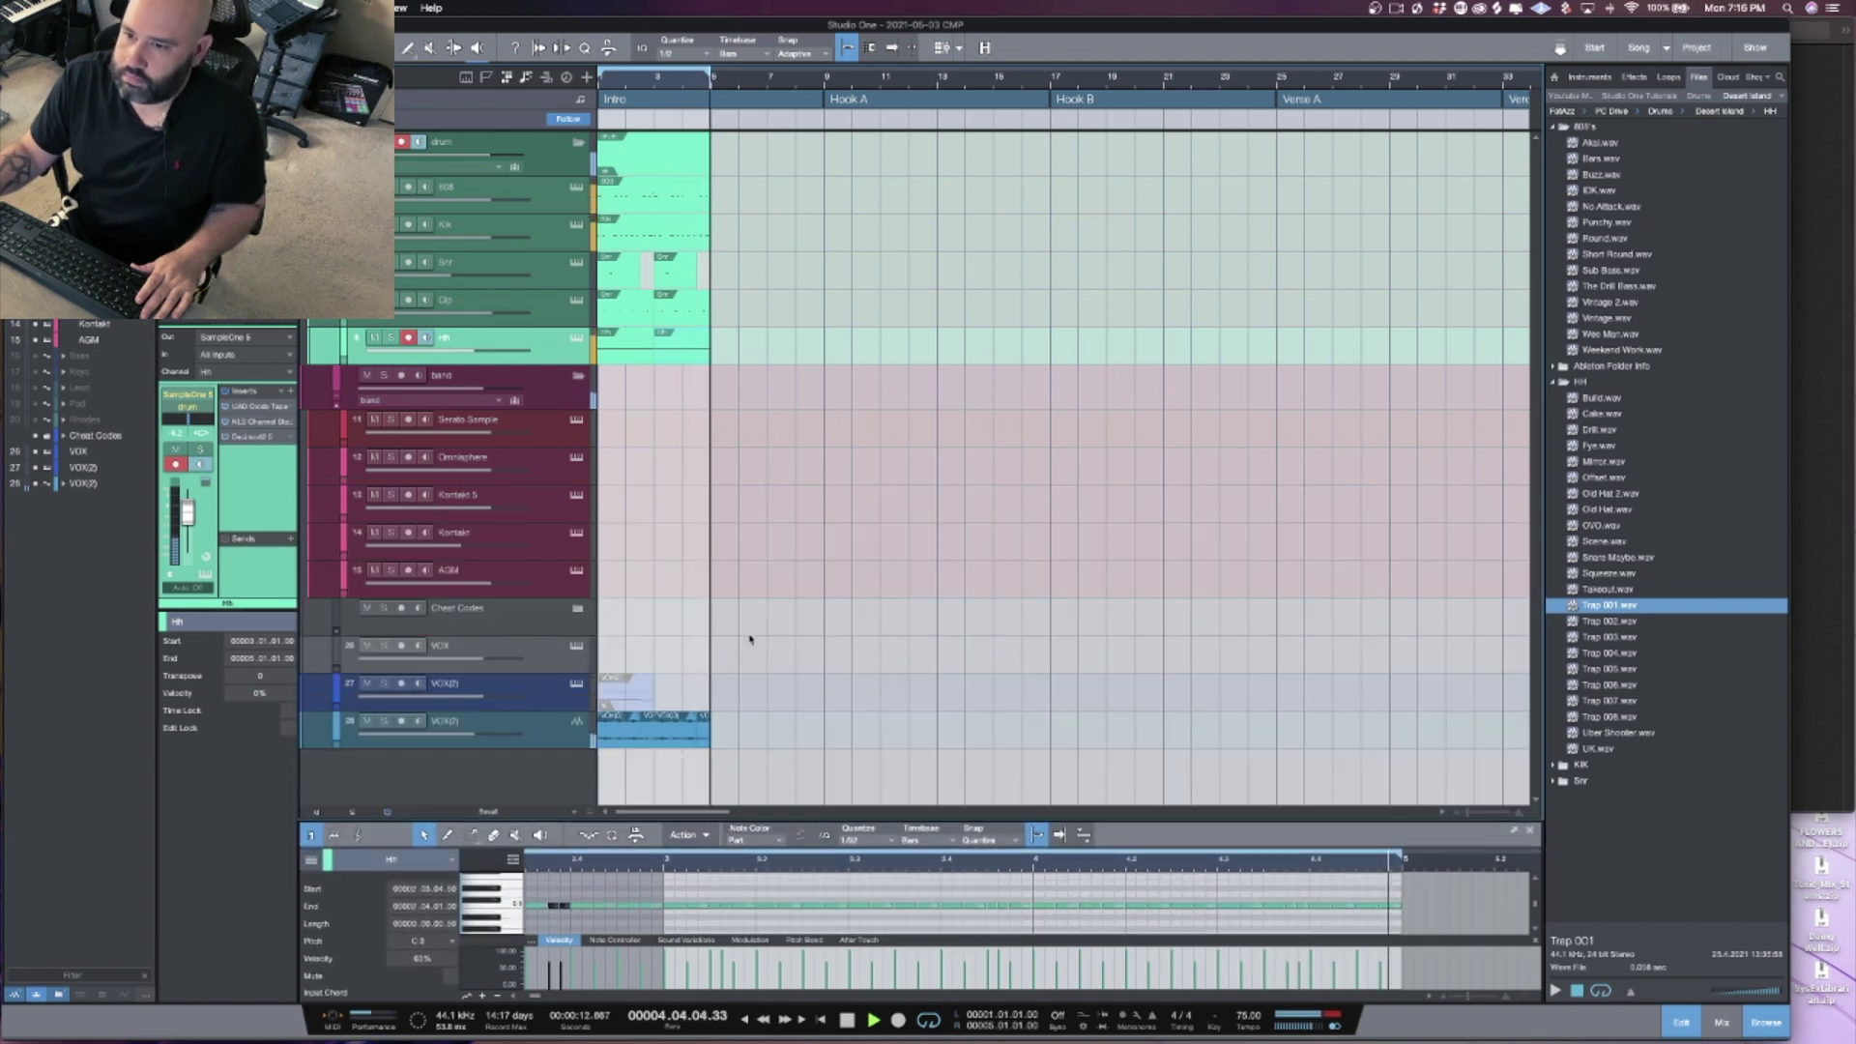
pyautogui.press('f')
pyautogui.press('space')
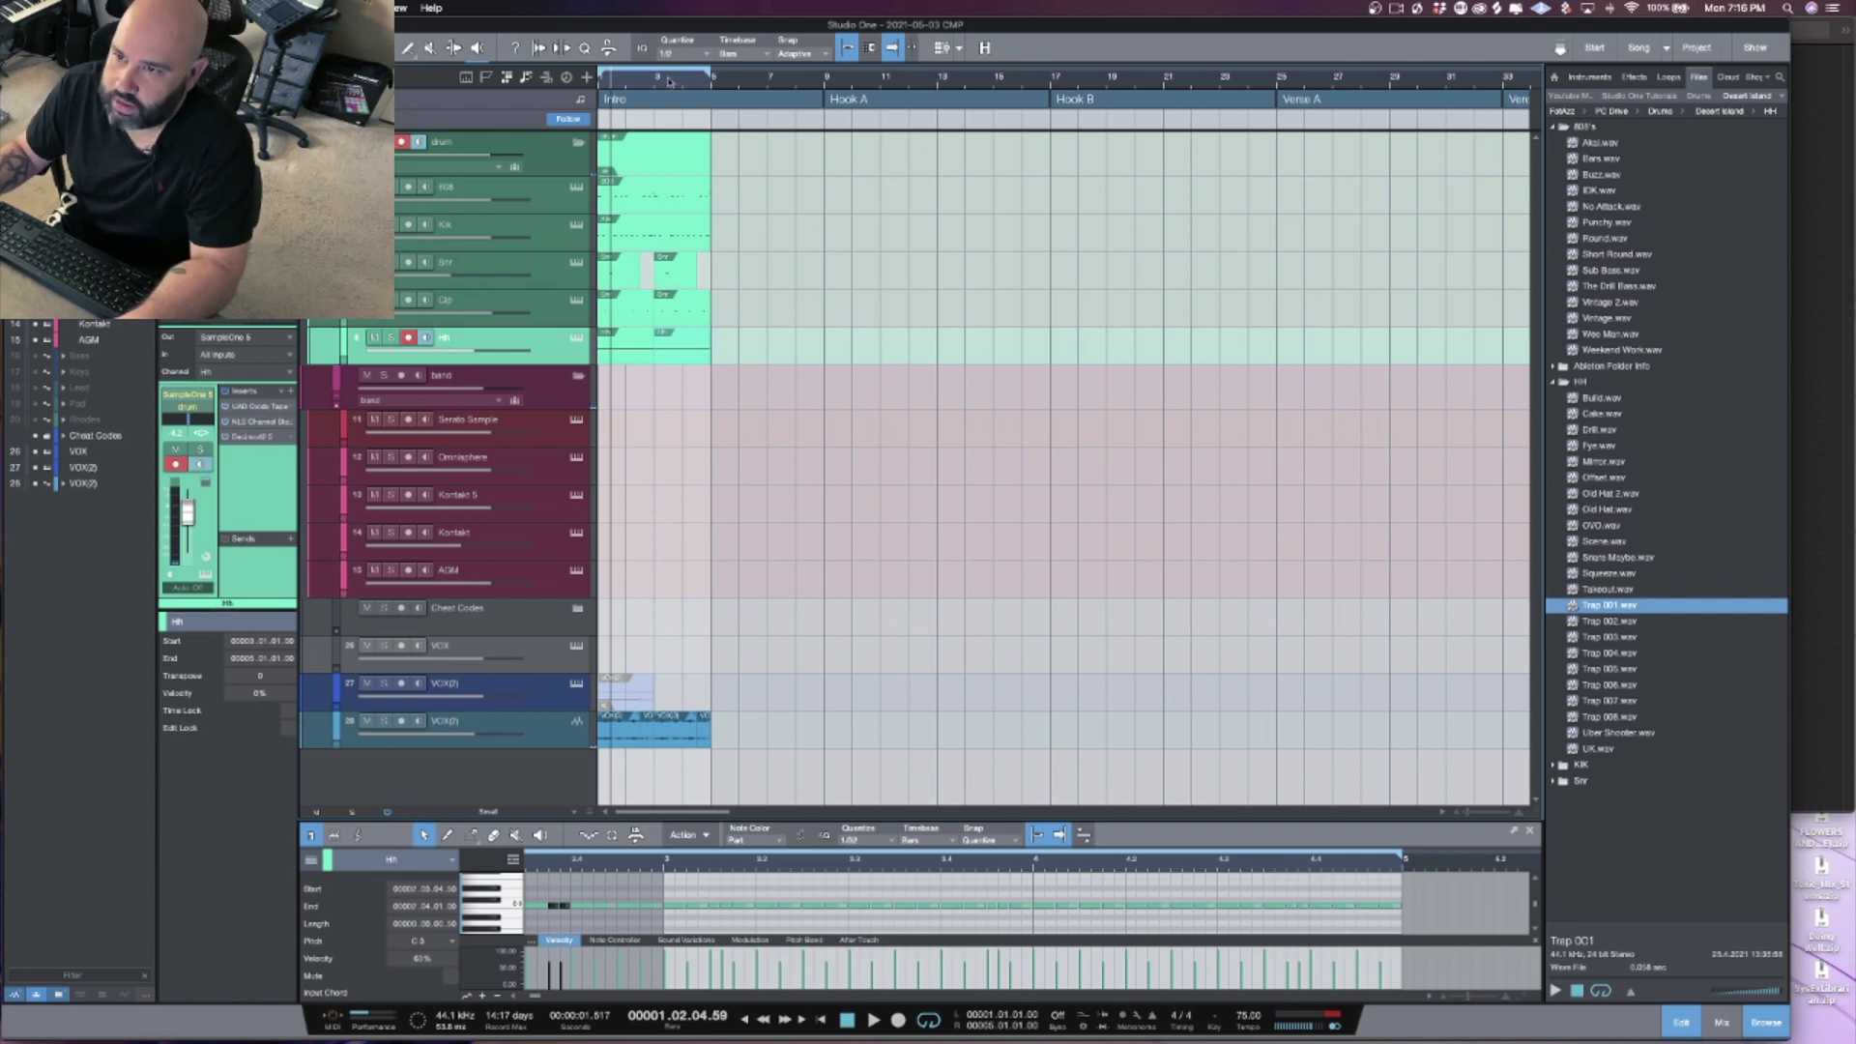
pyautogui.moveTo(644, 86); pyautogui.dragTo(712, 95)
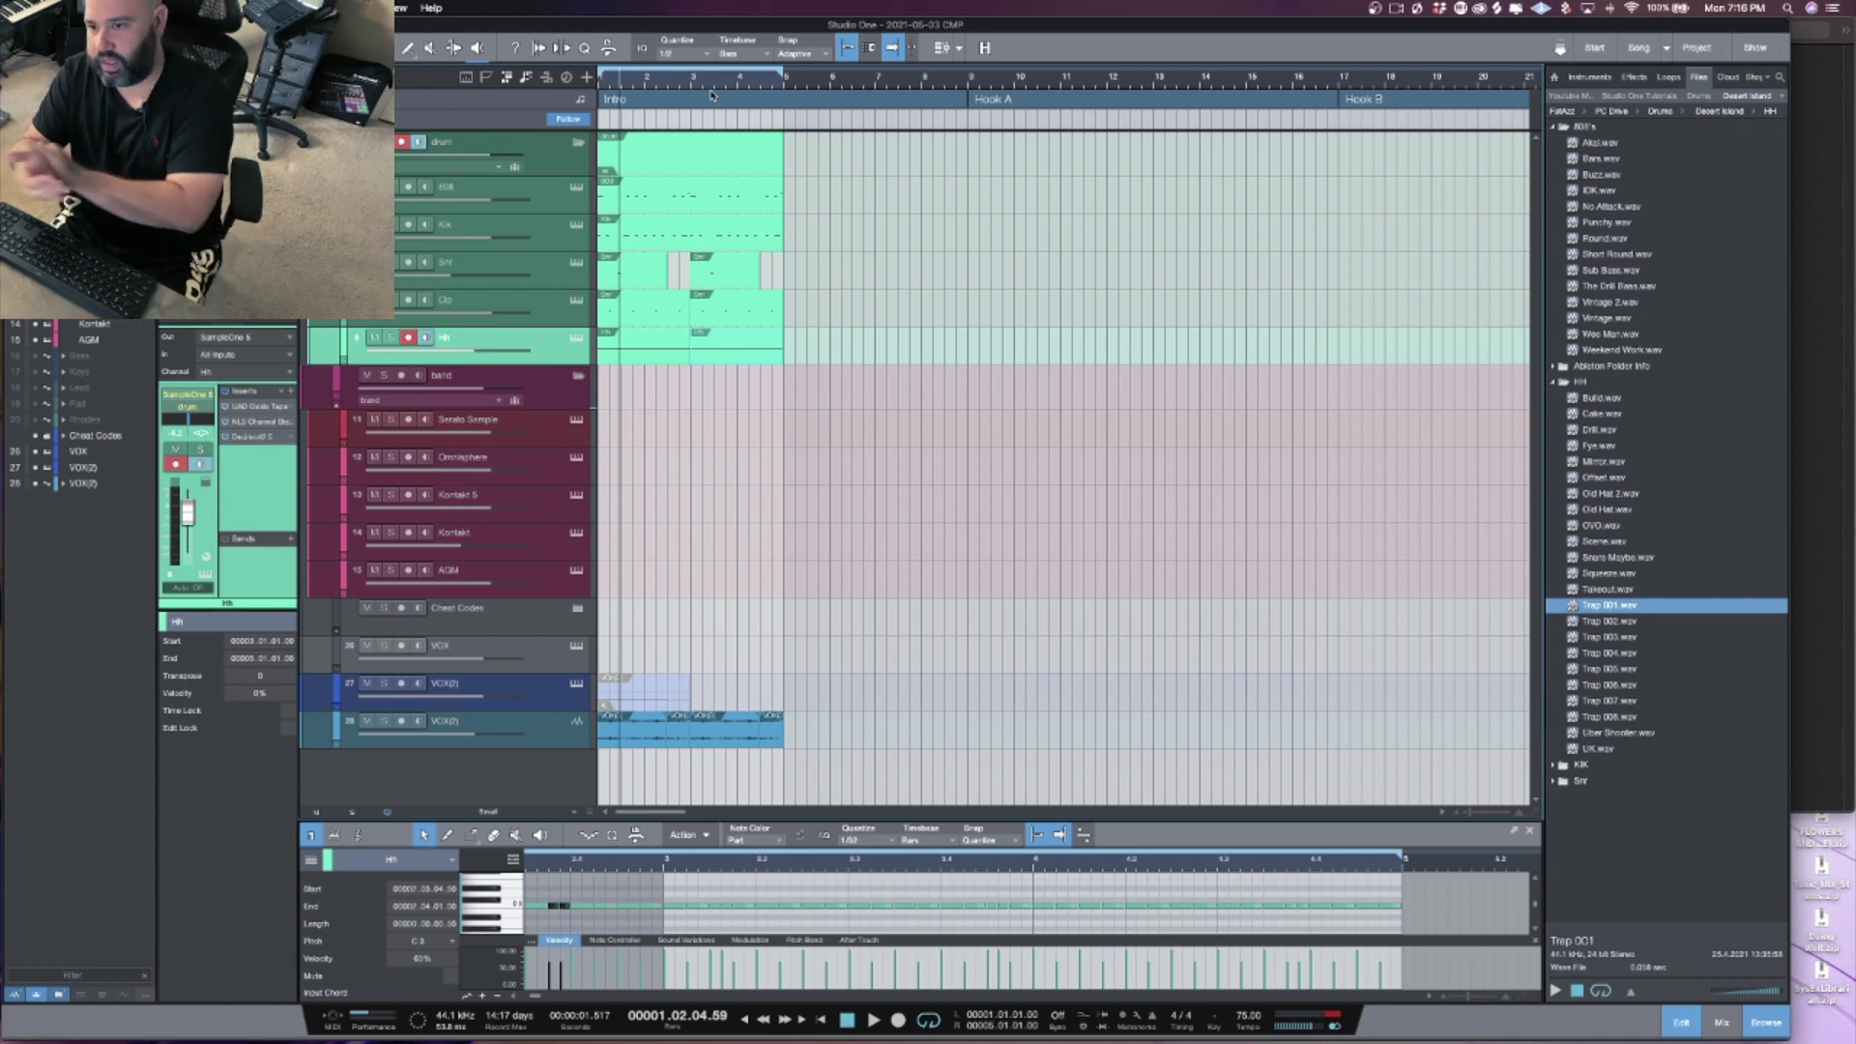